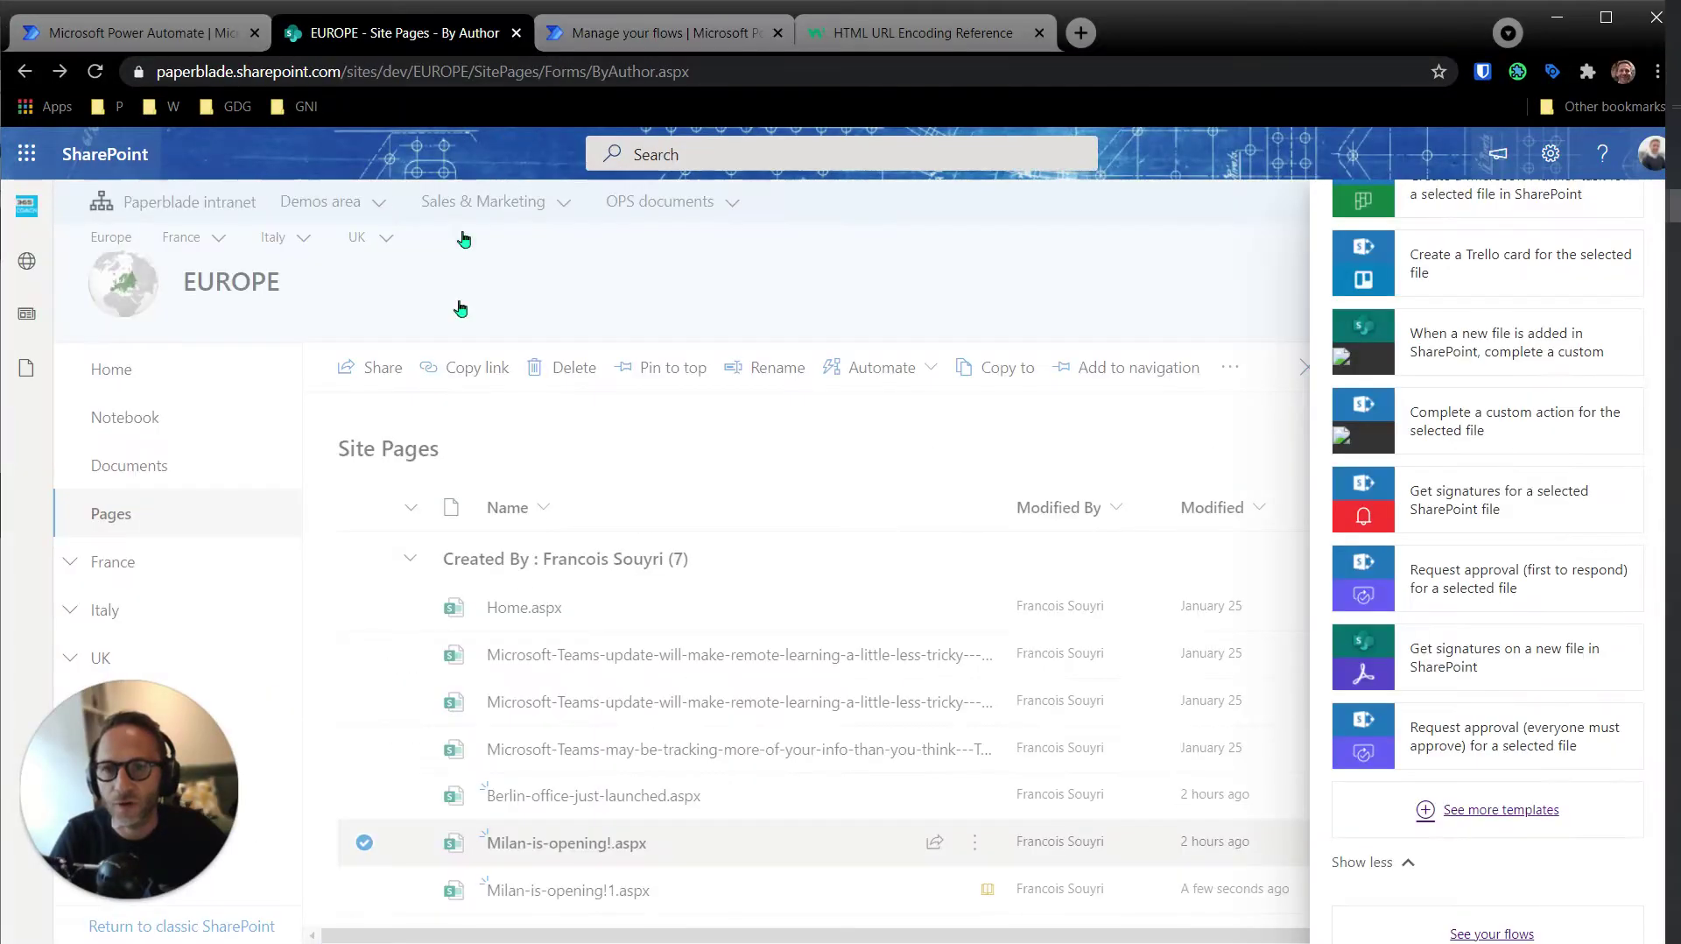
- Dismiss the flow template pane, clear the current selection and select Milan-is-opening!.aspx in Site Pages
{"action": "left_click", "coordinate": [501, 315]}
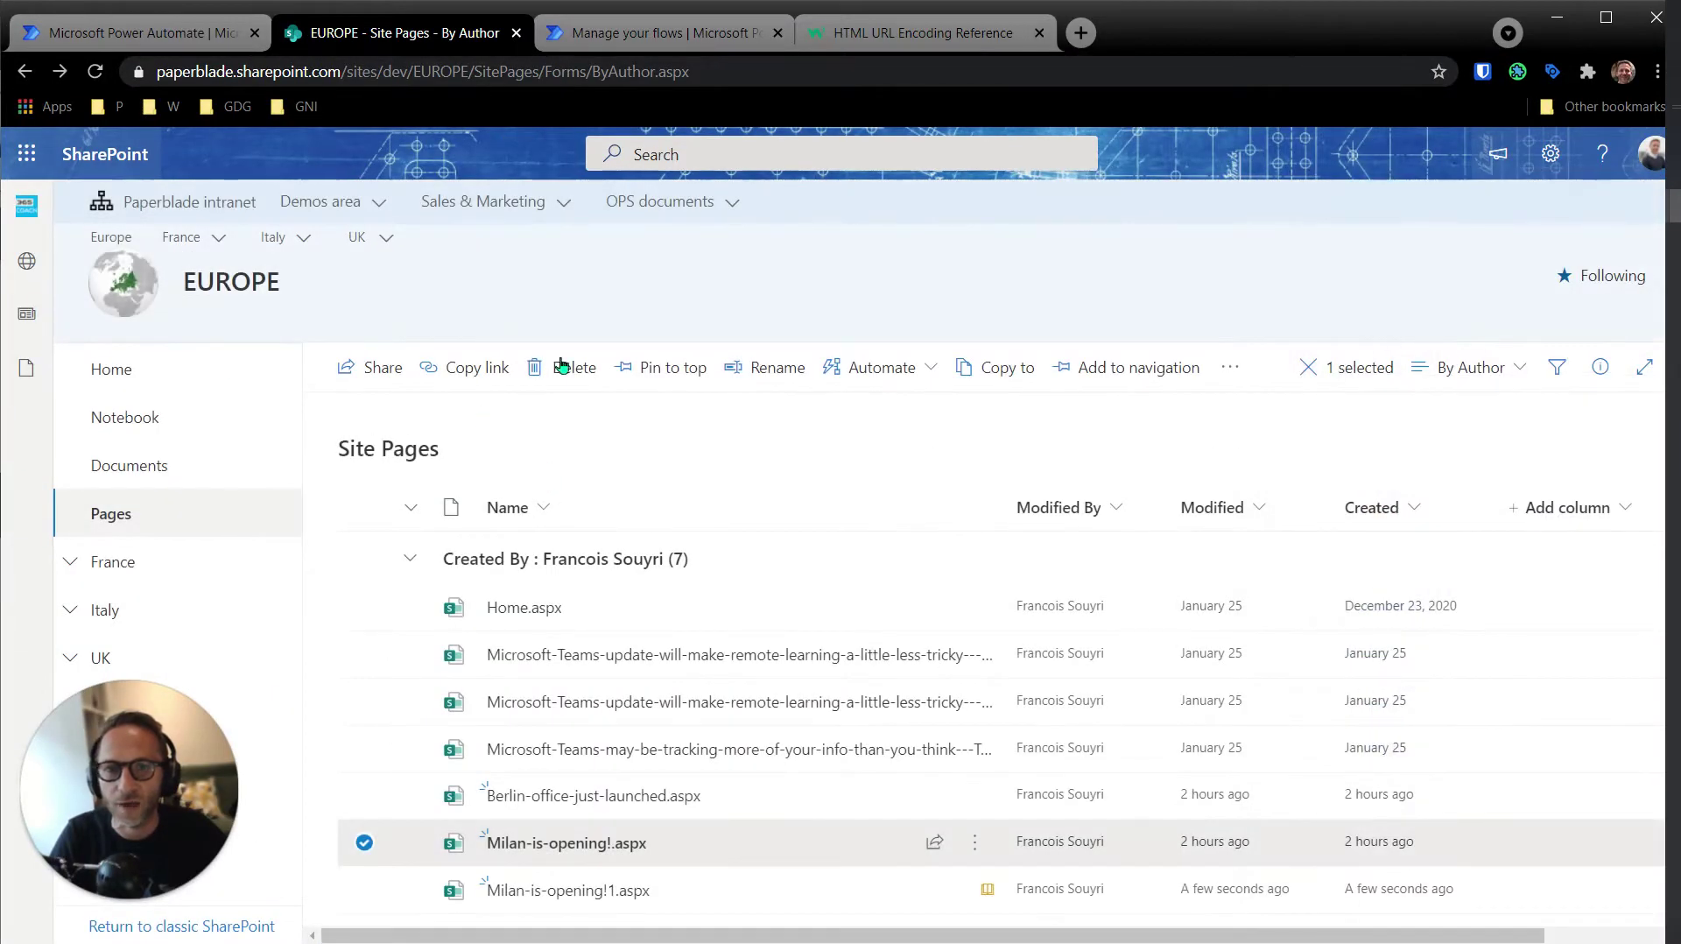
{"action": "left_click", "coordinate": [366, 449]}
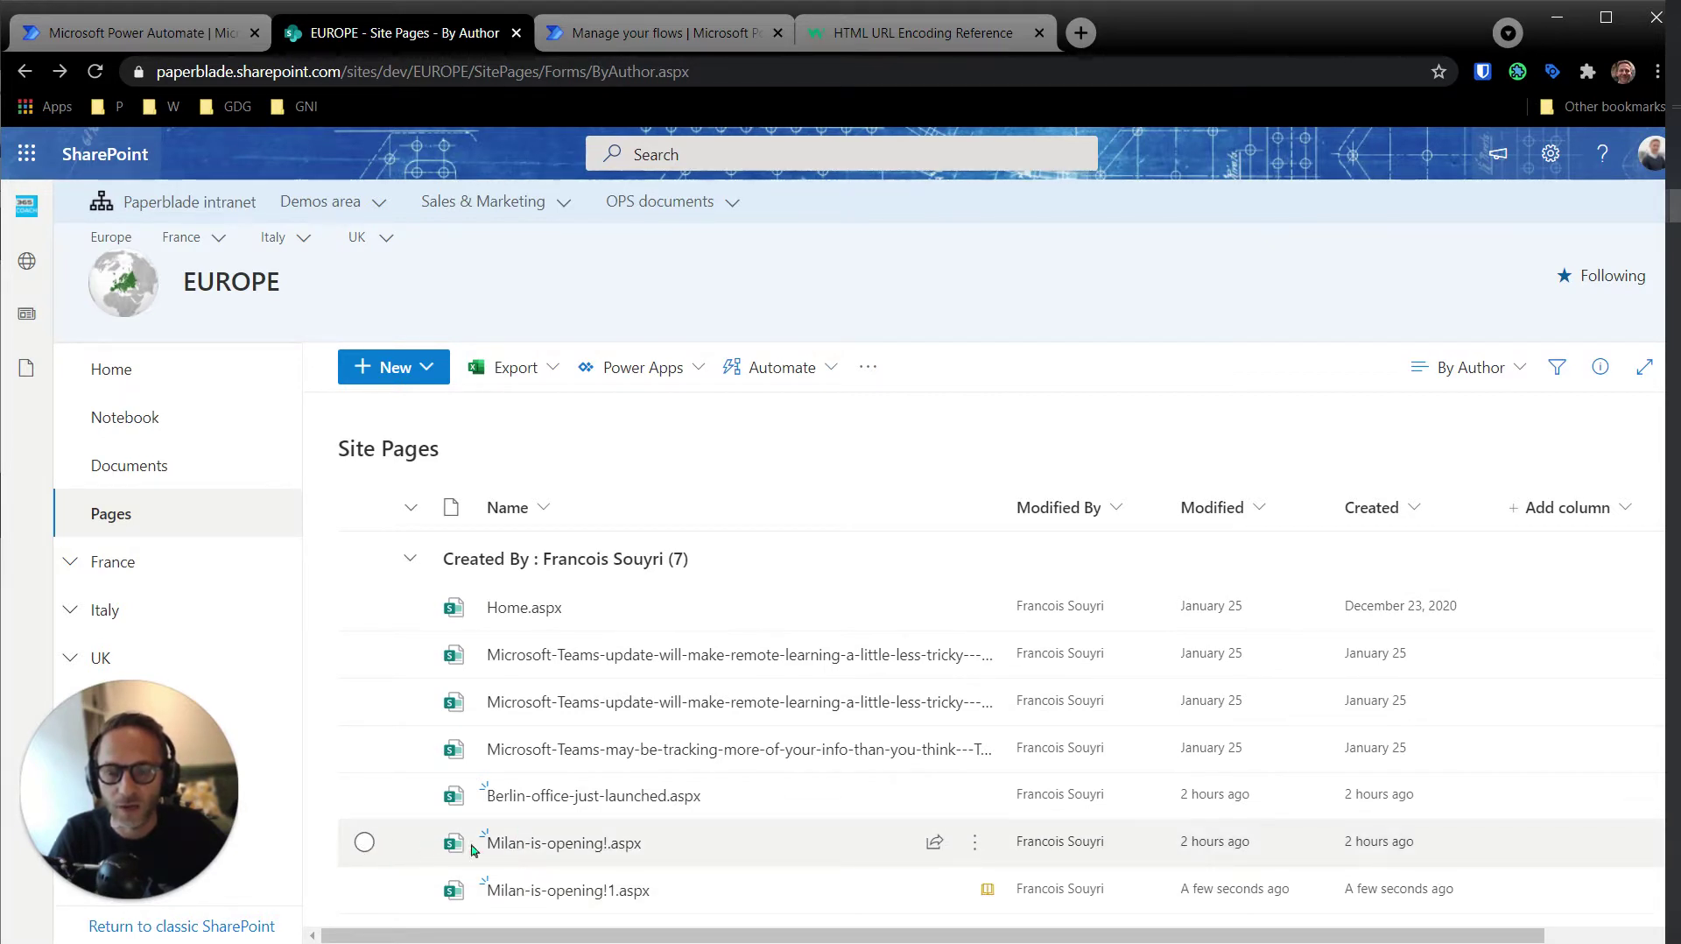
{"action": "left_click", "coordinate": [364, 843]}
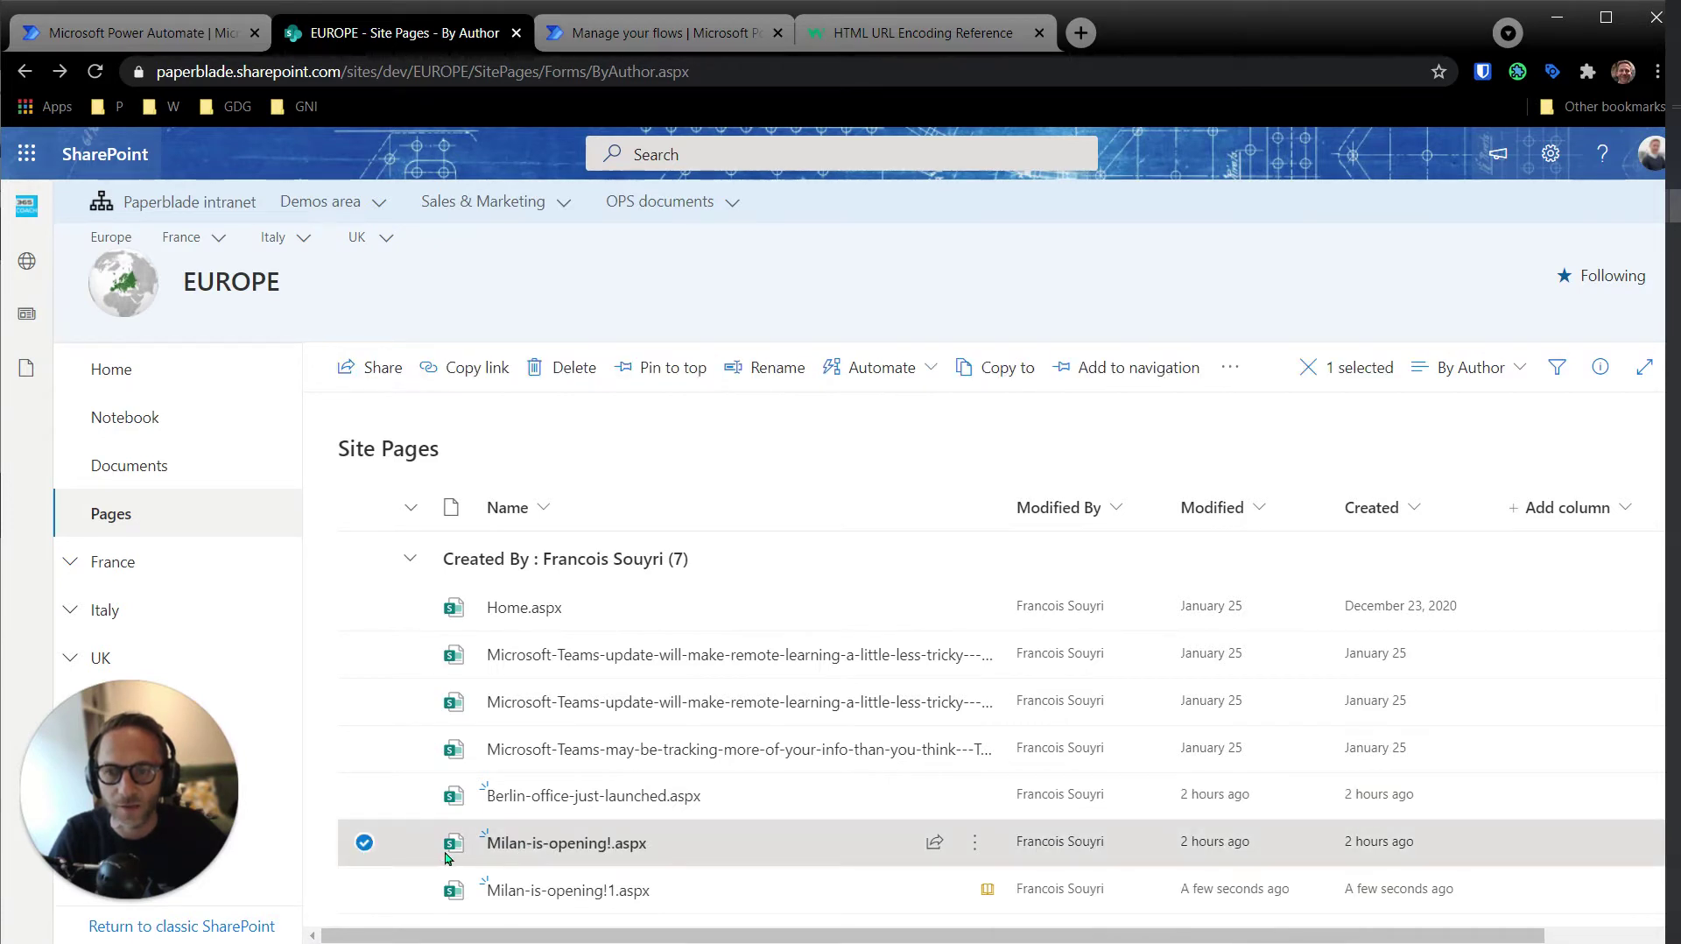
- Check which destinations the Copy to command offers for Milan-is-opening!.aspx, leaving without copying
{"action": "mouse_move", "coordinate": [596, 851]}
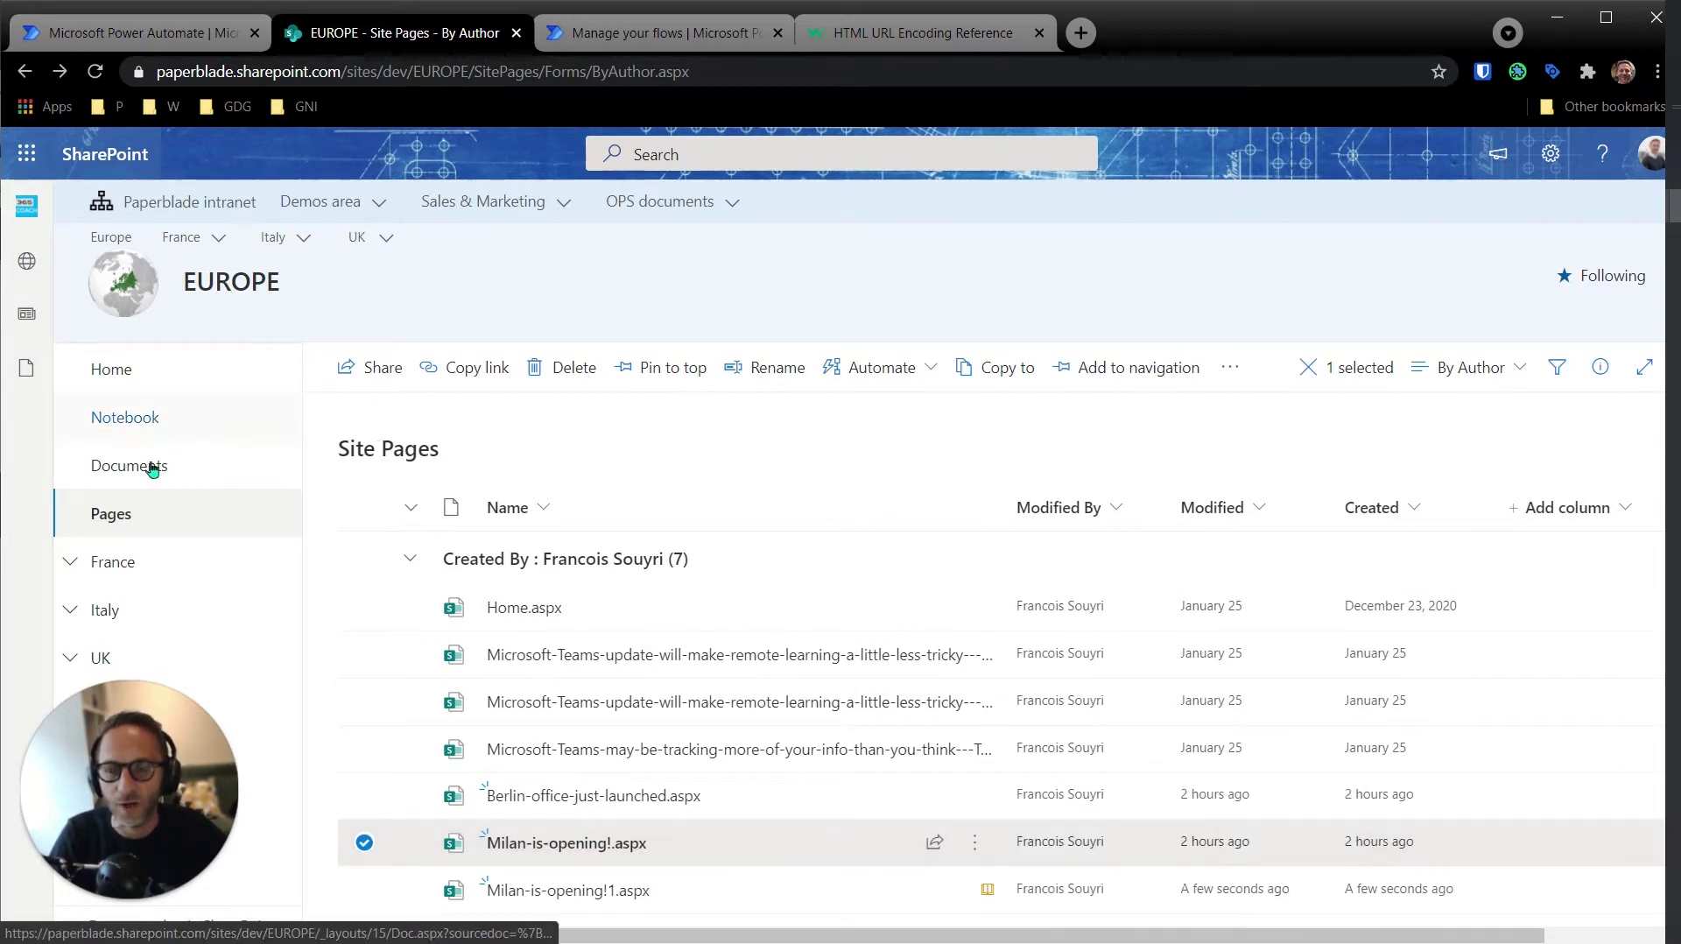
{"action": "left_click", "coordinate": [70, 613]}
{"action": "left_click", "coordinate": [70, 616]}
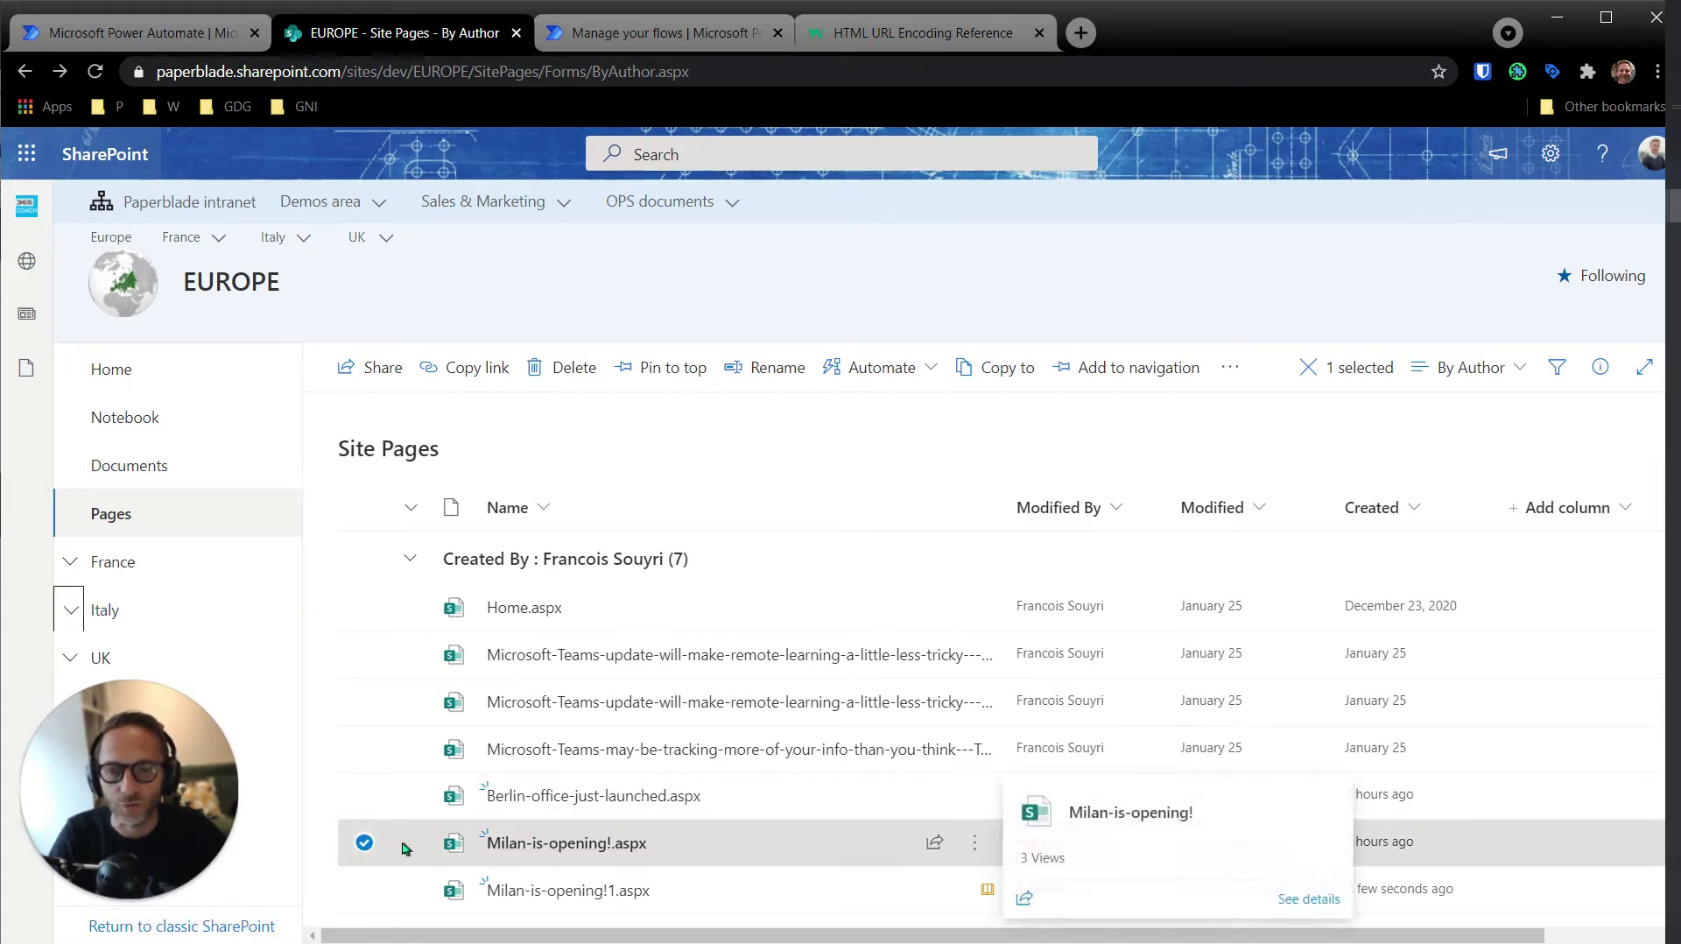
{"action": "left_click", "coordinate": [1021, 366]}
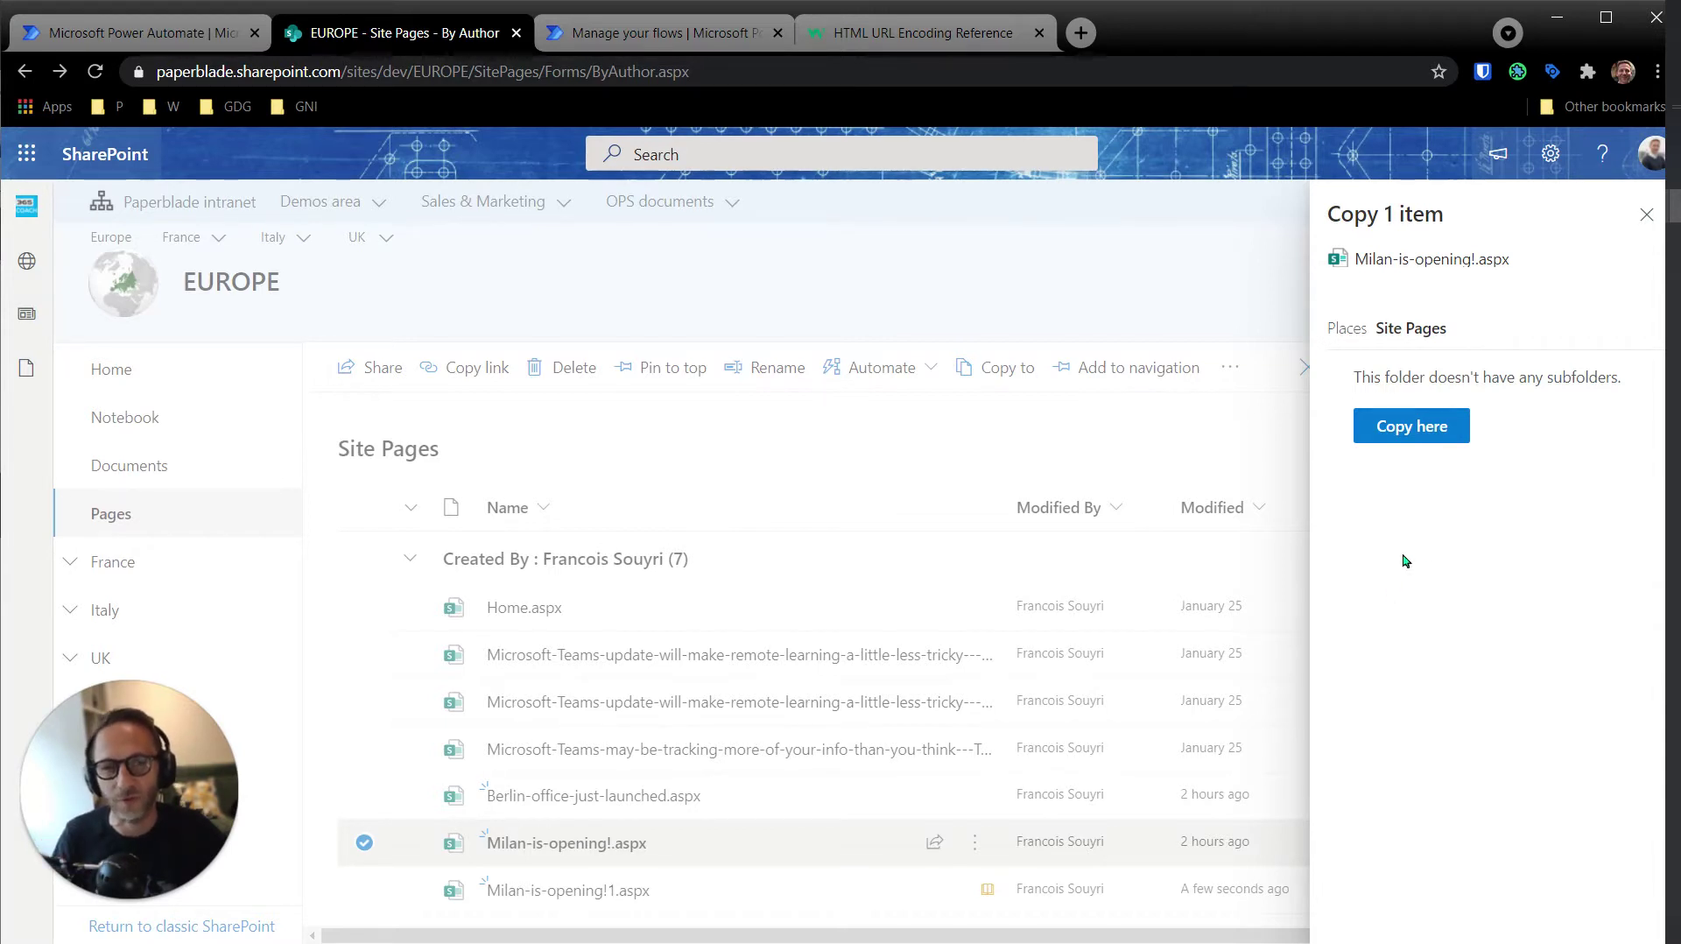
{"action": "left_click", "coordinate": [1646, 215]}
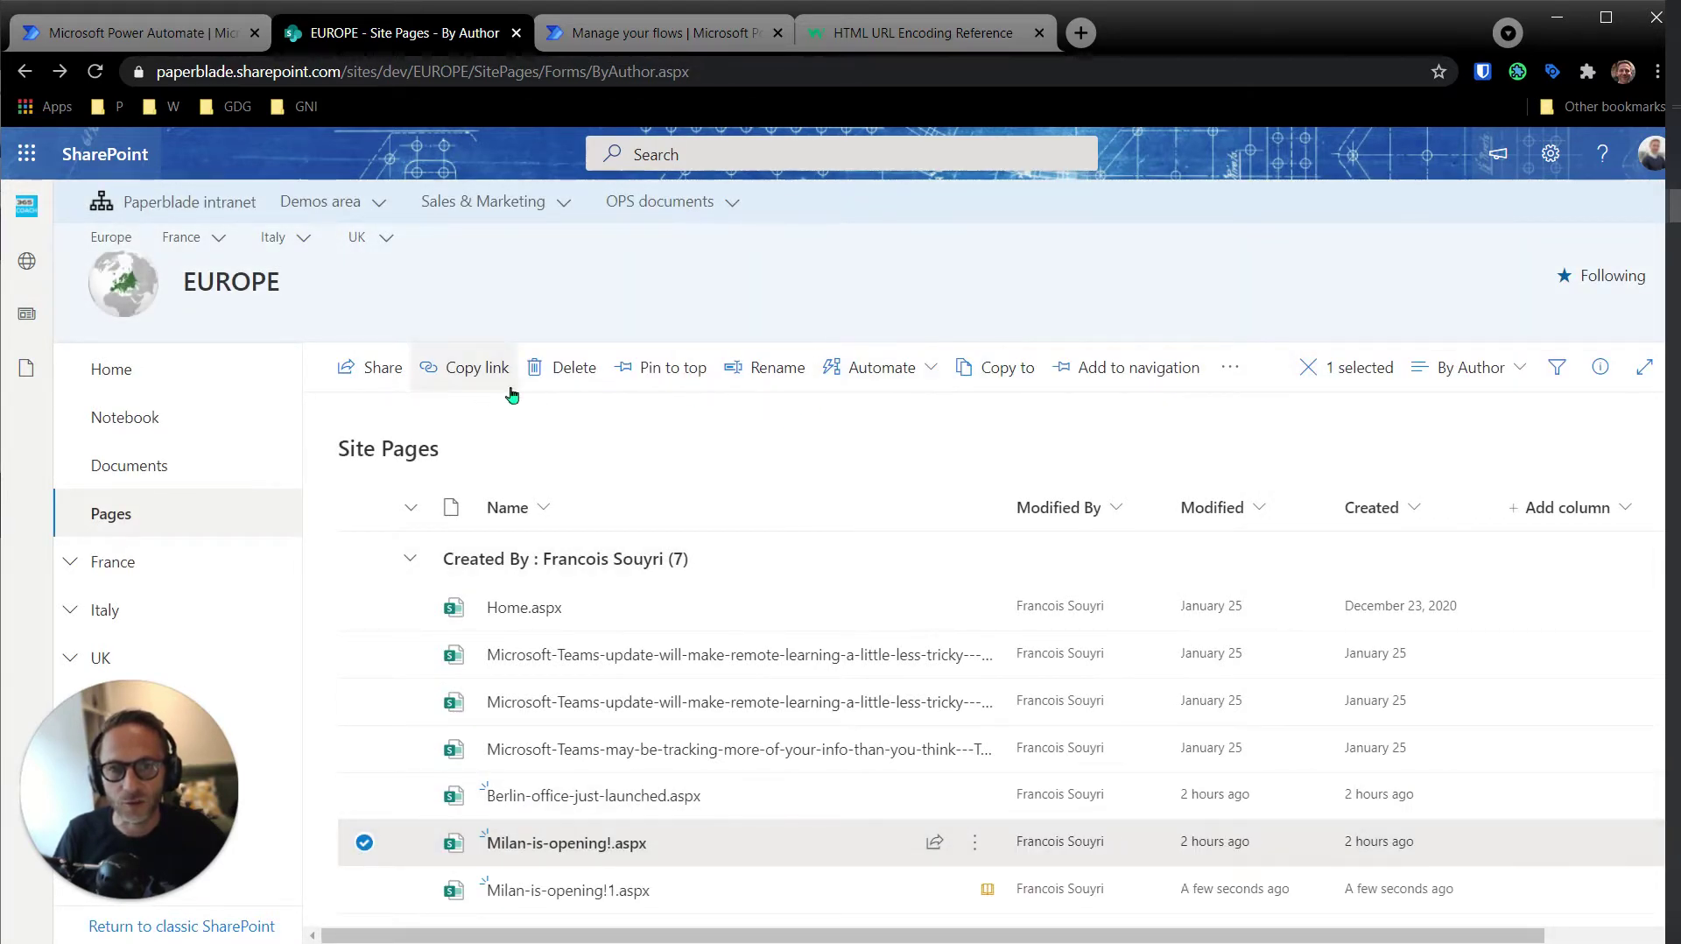
- Examine the full list of flow templates offered when creating a flow for the selected page
{"action": "left_click", "coordinate": [900, 365]}
{"action": "mouse_move", "coordinate": [888, 408]}
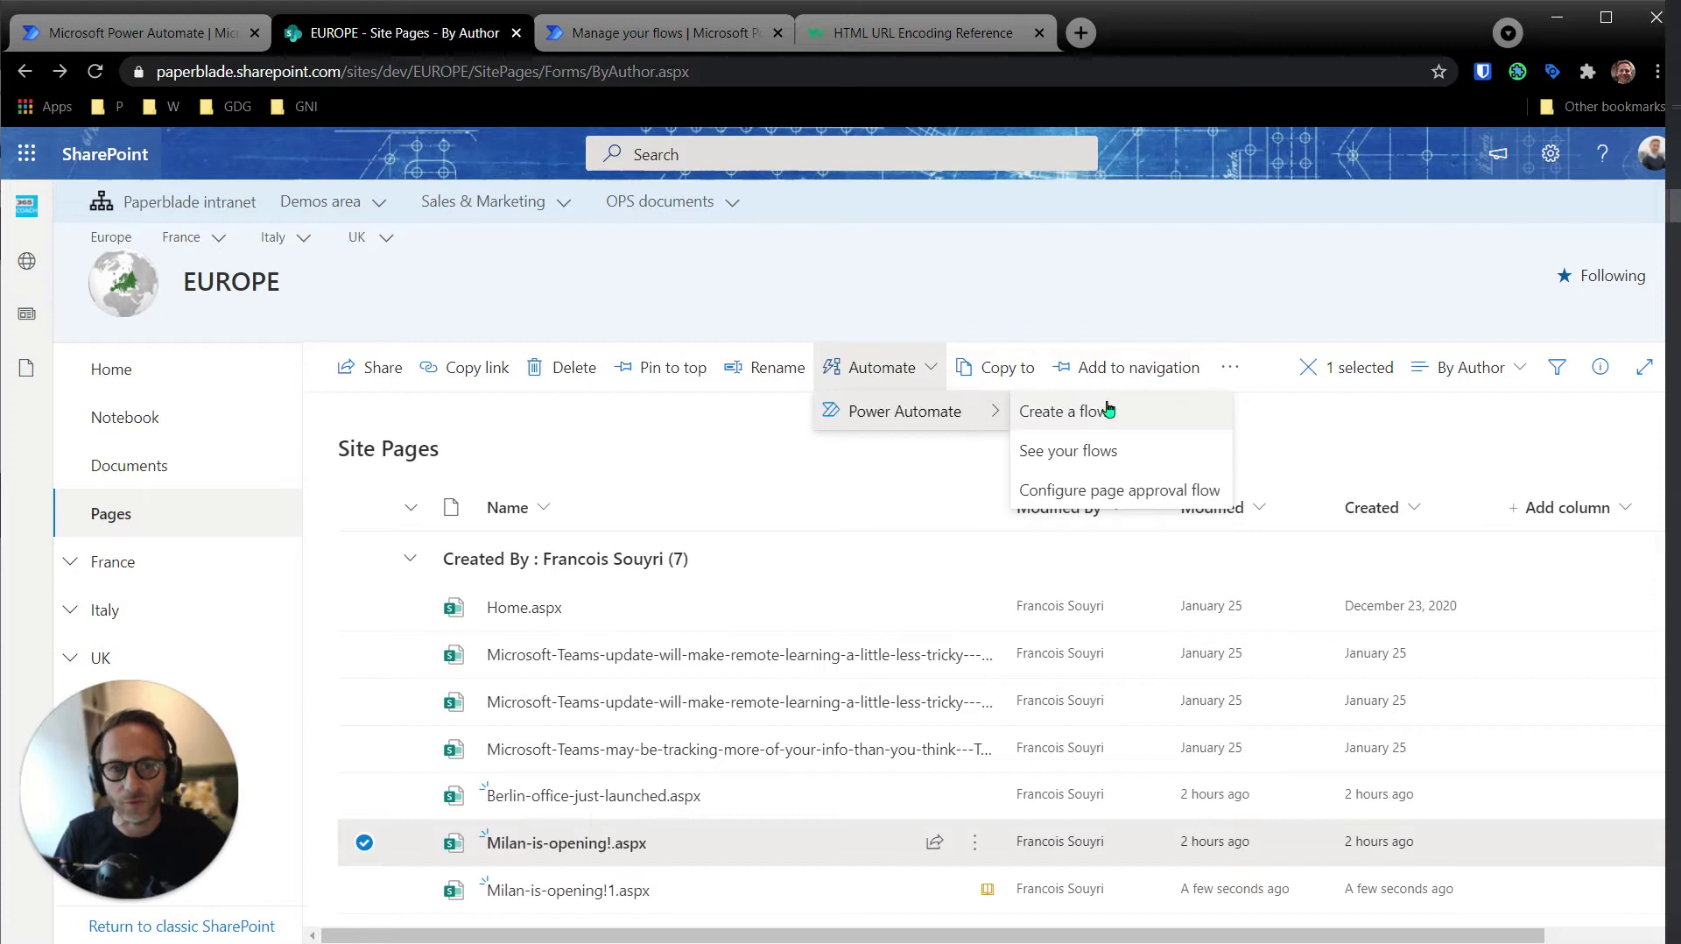
{"action": "left_click", "coordinate": [1137, 412]}
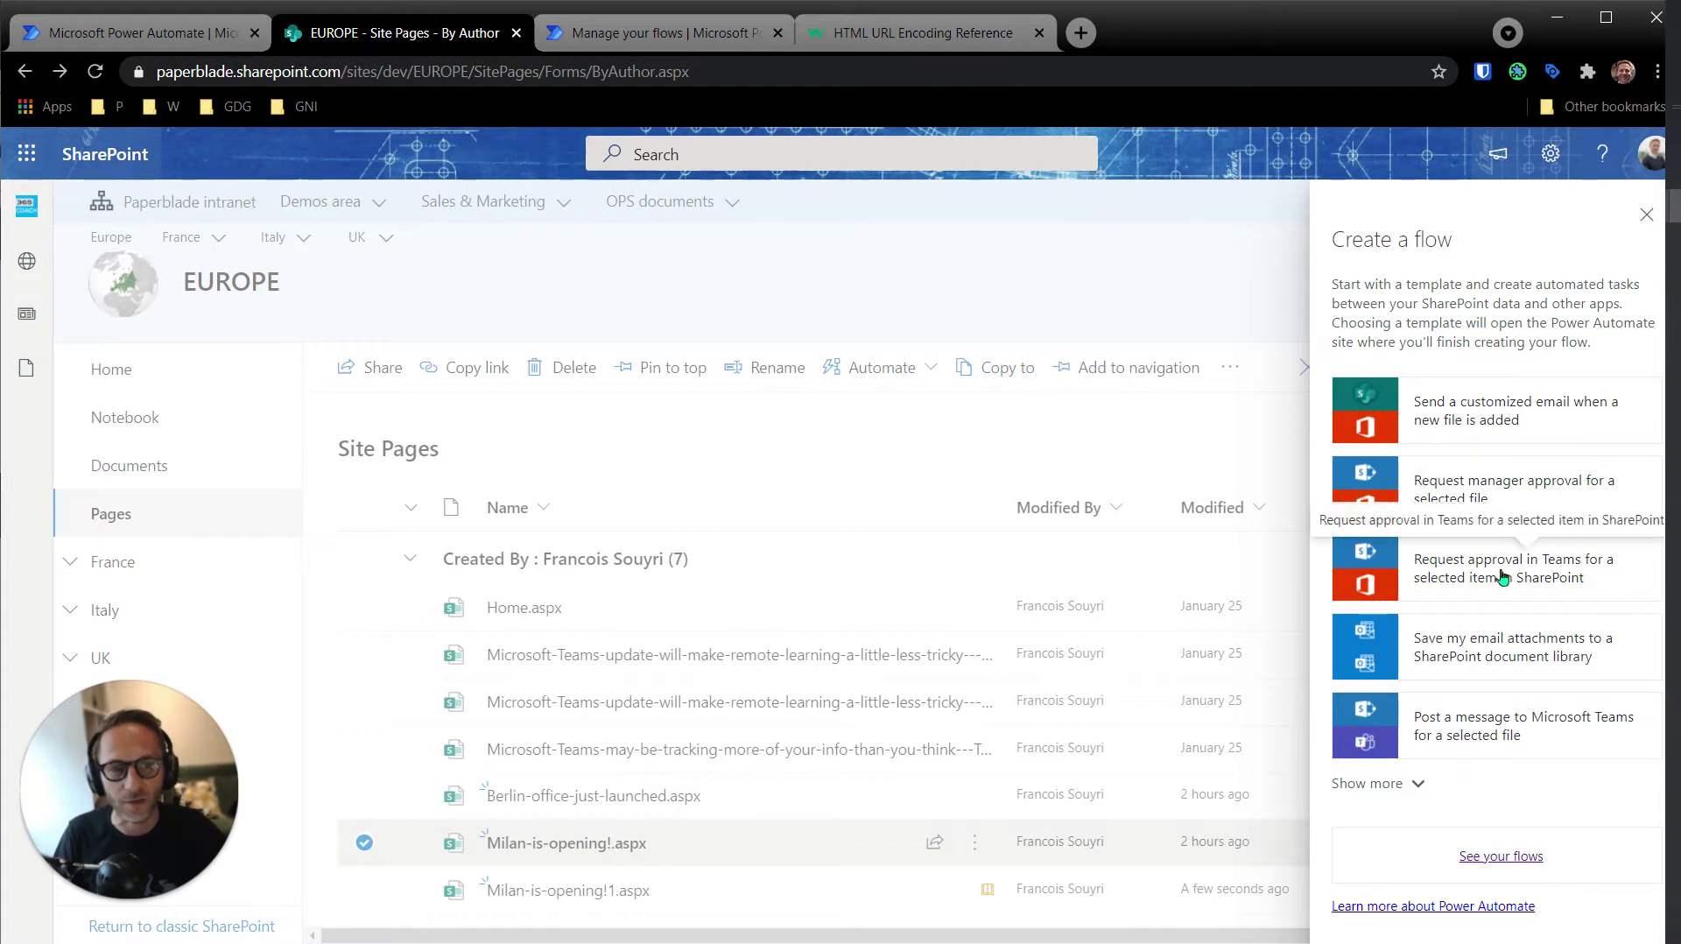
{"action": "left_click", "coordinate": [1395, 785]}
{"action": "scroll", "coordinate": [1496, 518], "scroll_direction": "down", "scroll_amount": 2}
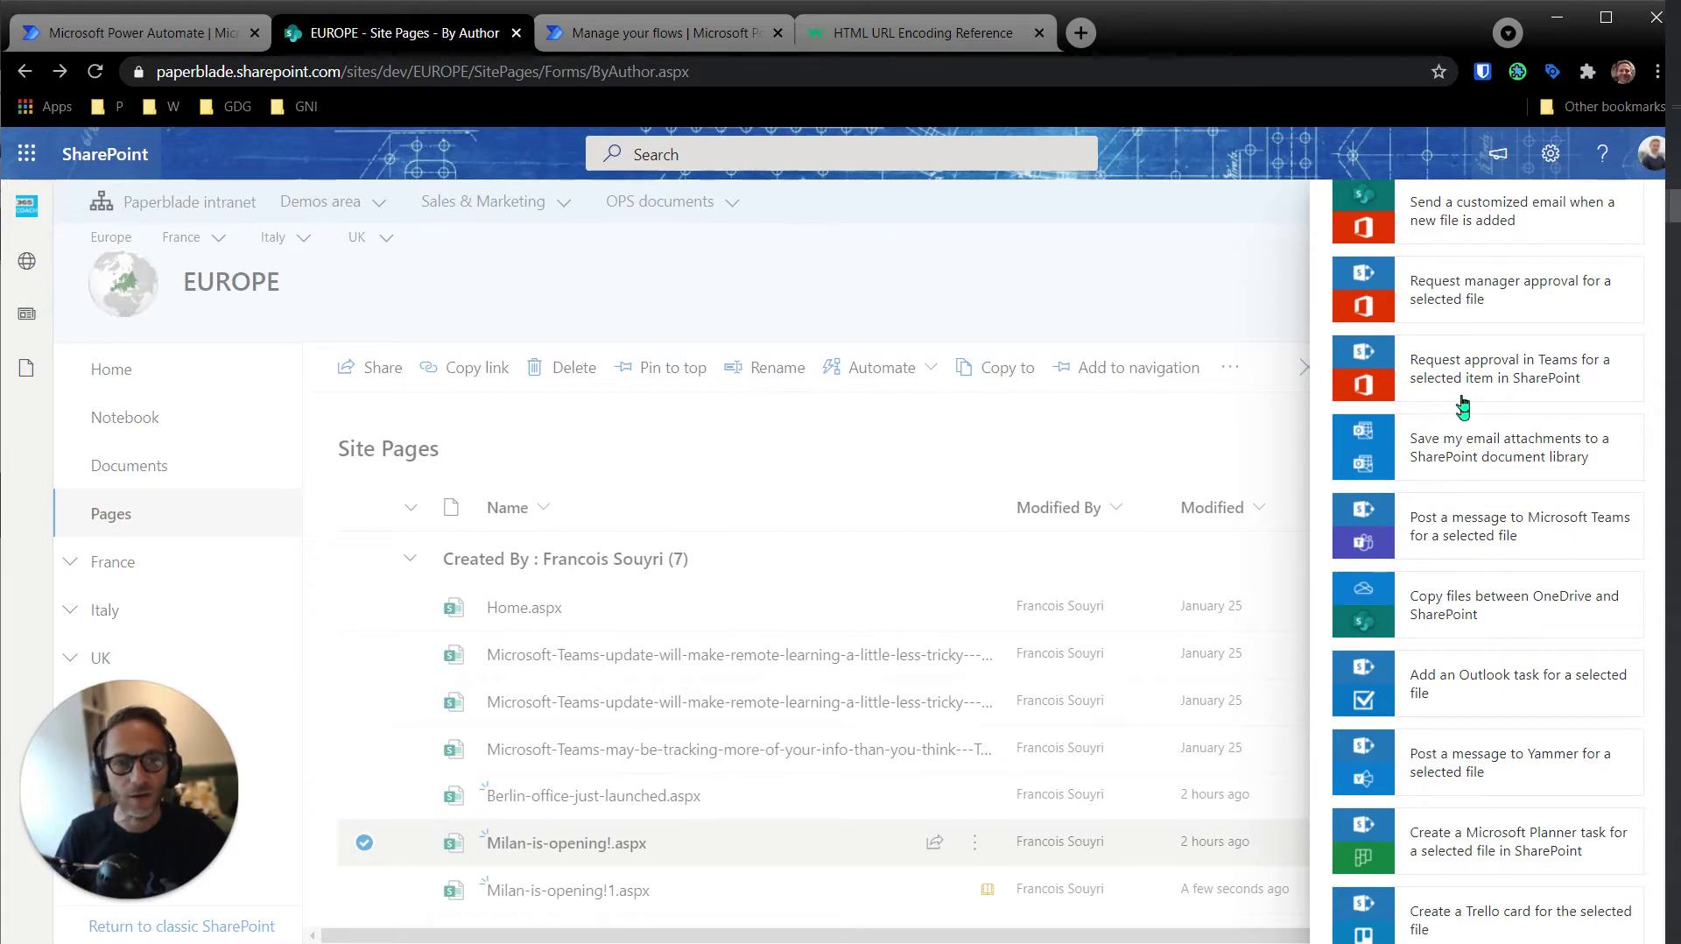
{"action": "scroll", "coordinate": [1524, 337], "scroll_direction": "up", "scroll_amount": 2}
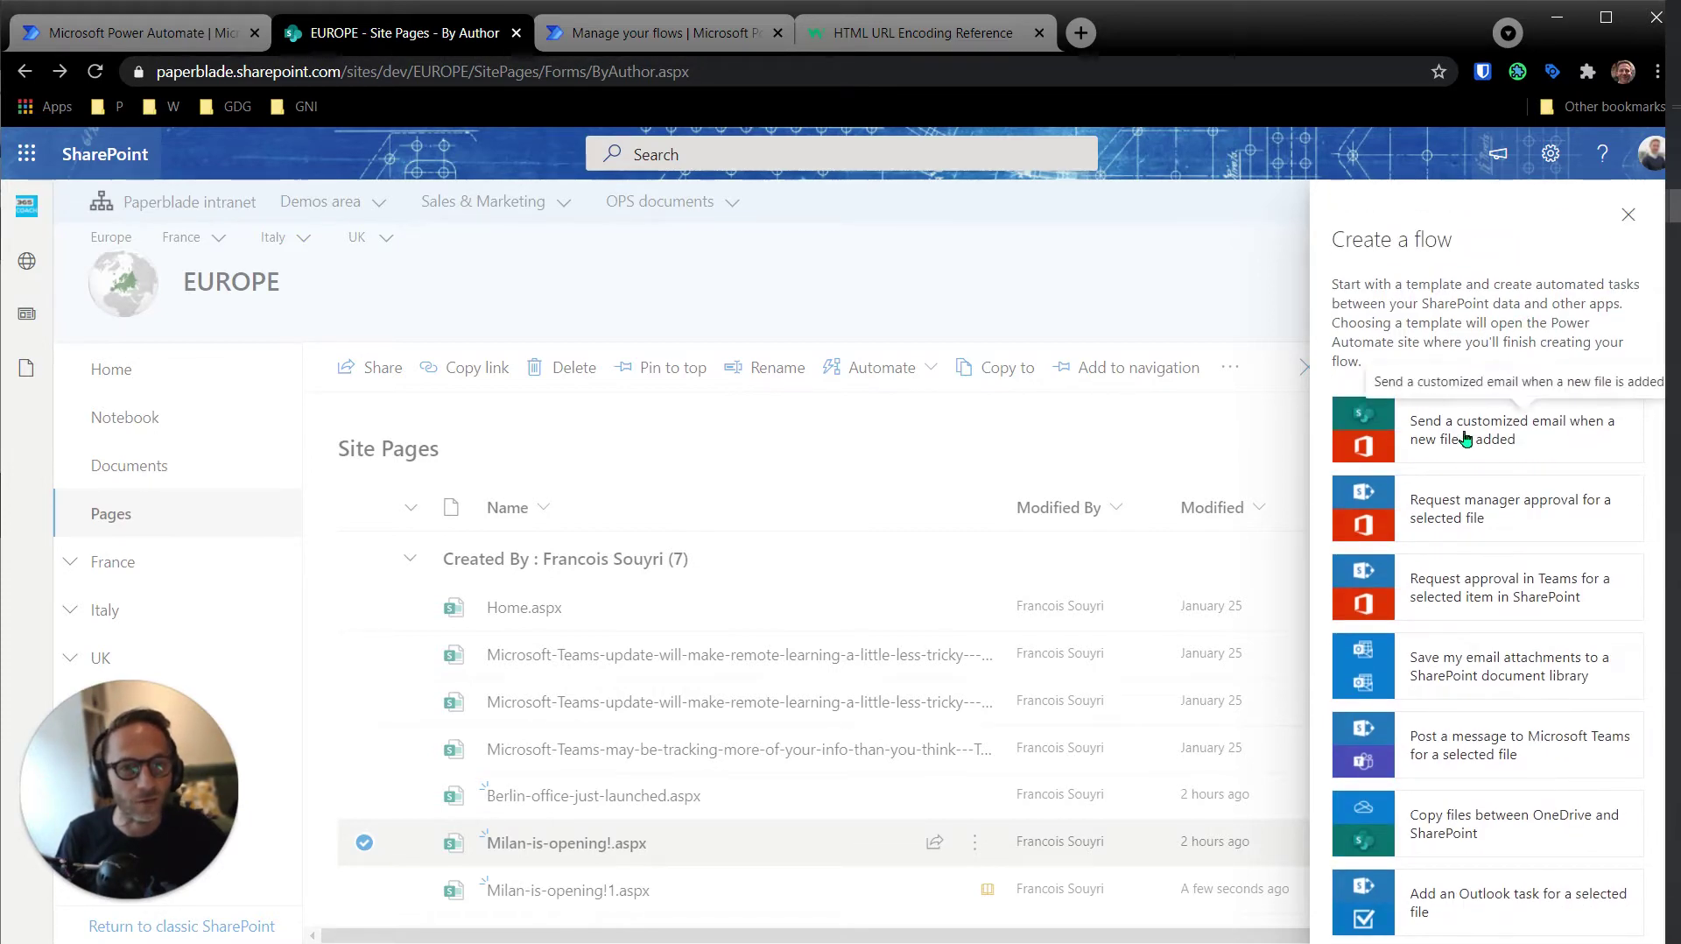
{"action": "scroll", "coordinate": [1567, 442], "scroll_direction": "down", "scroll_amount": 3}
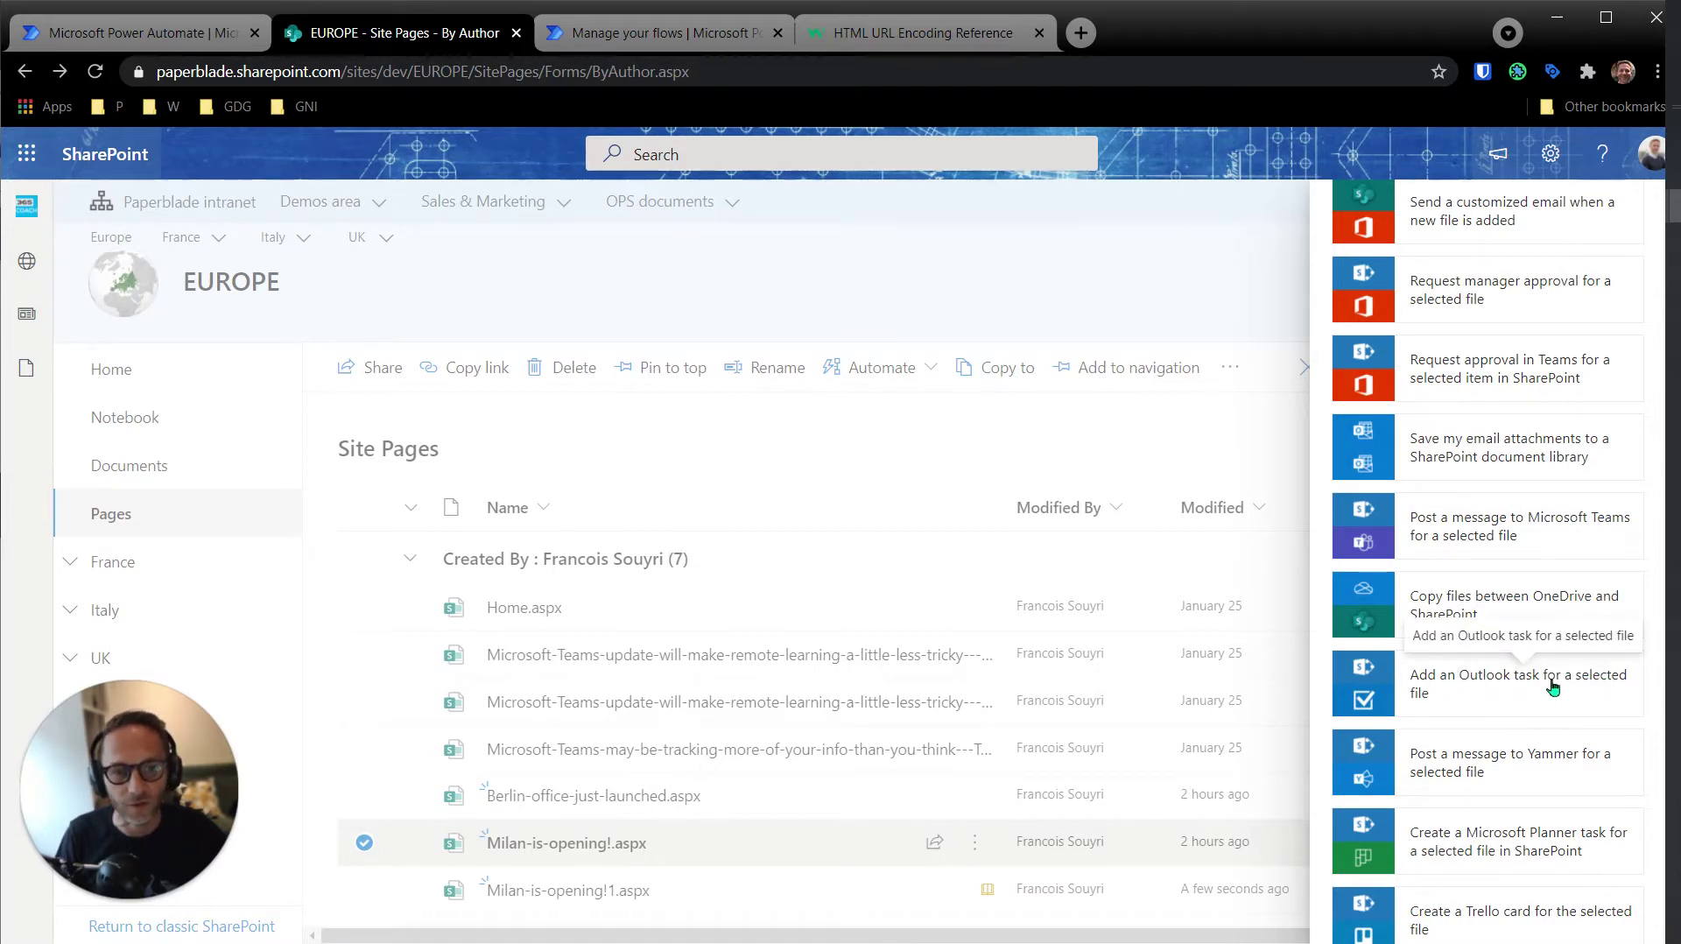
{"action": "scroll", "coordinate": [1524, 676], "scroll_direction": "down", "scroll_amount": 3}
{"action": "scroll", "coordinate": [1524, 676], "scroll_direction": "down", "scroll_amount": 3}
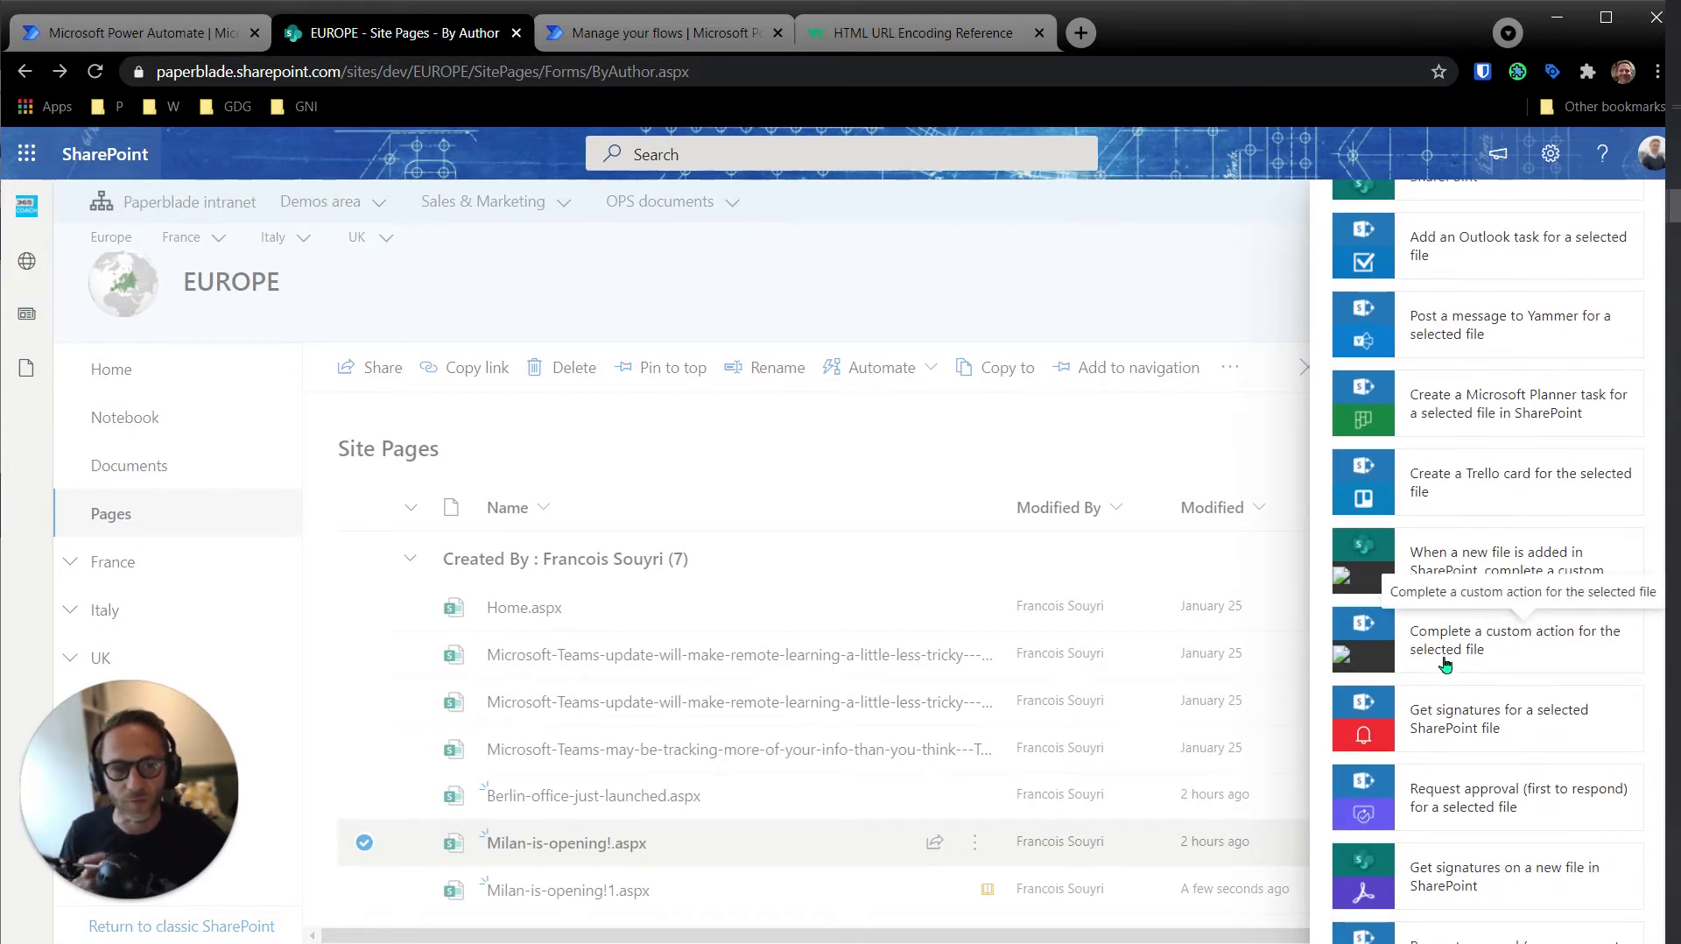
{"action": "scroll", "coordinate": [1449, 648], "scroll_direction": "down", "scroll_amount": 3}
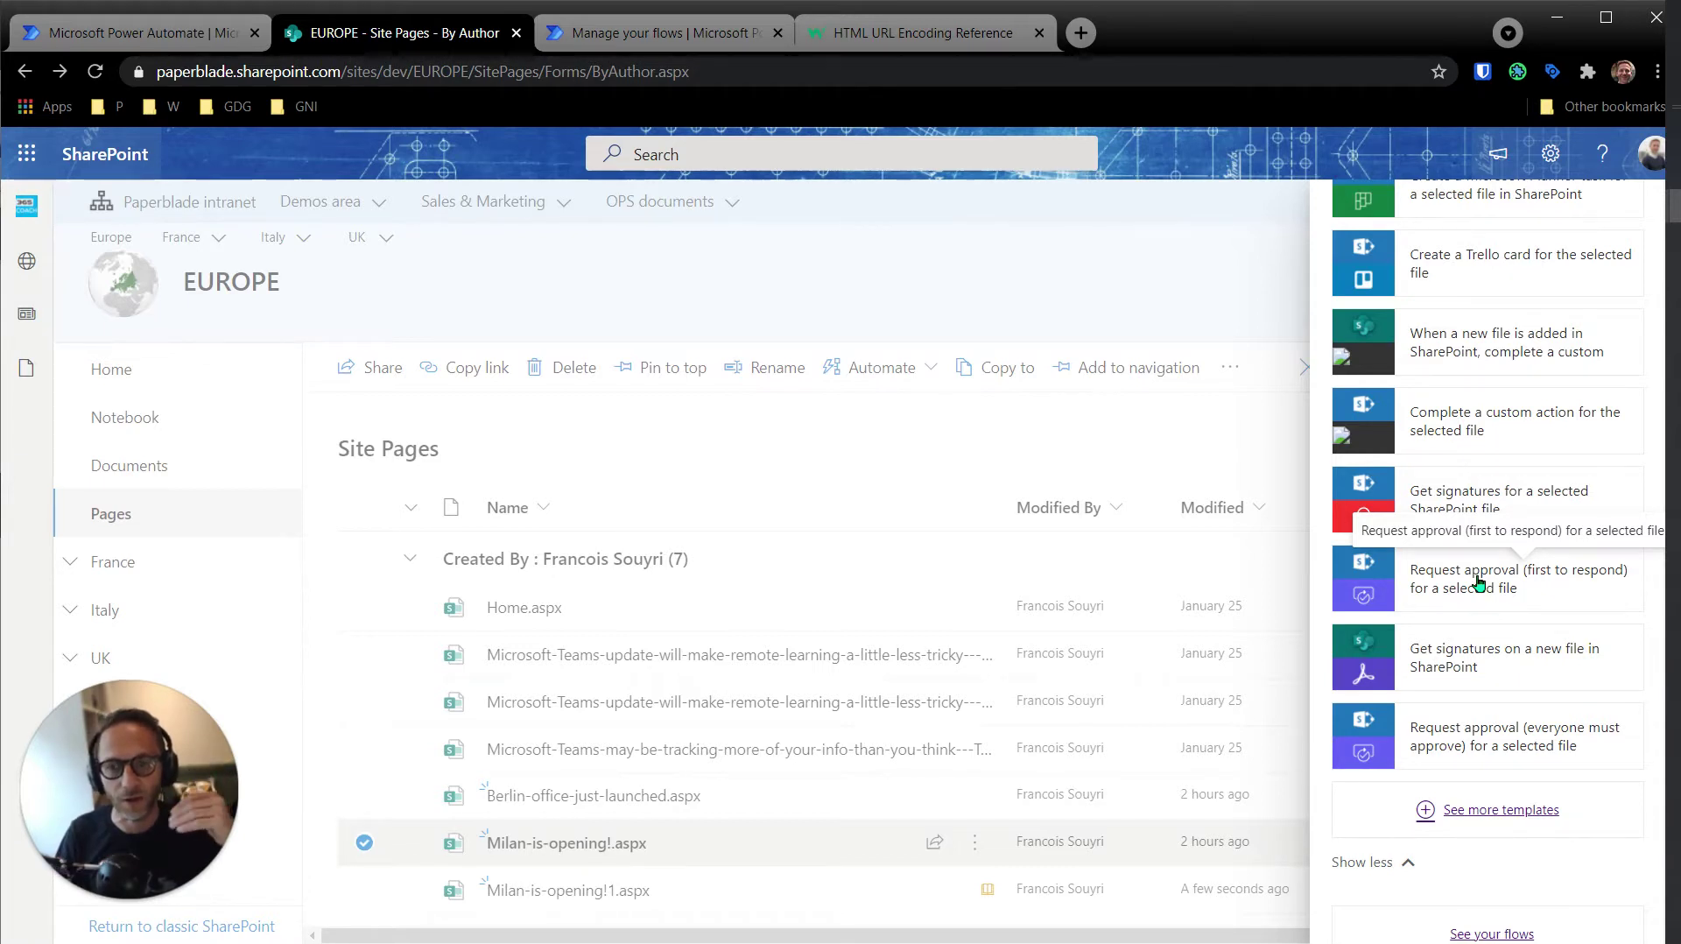
- Switch to Power Automate through the additional templates and start an instant cloud flow from blank
{"action": "left_click", "coordinate": [1472, 814]}
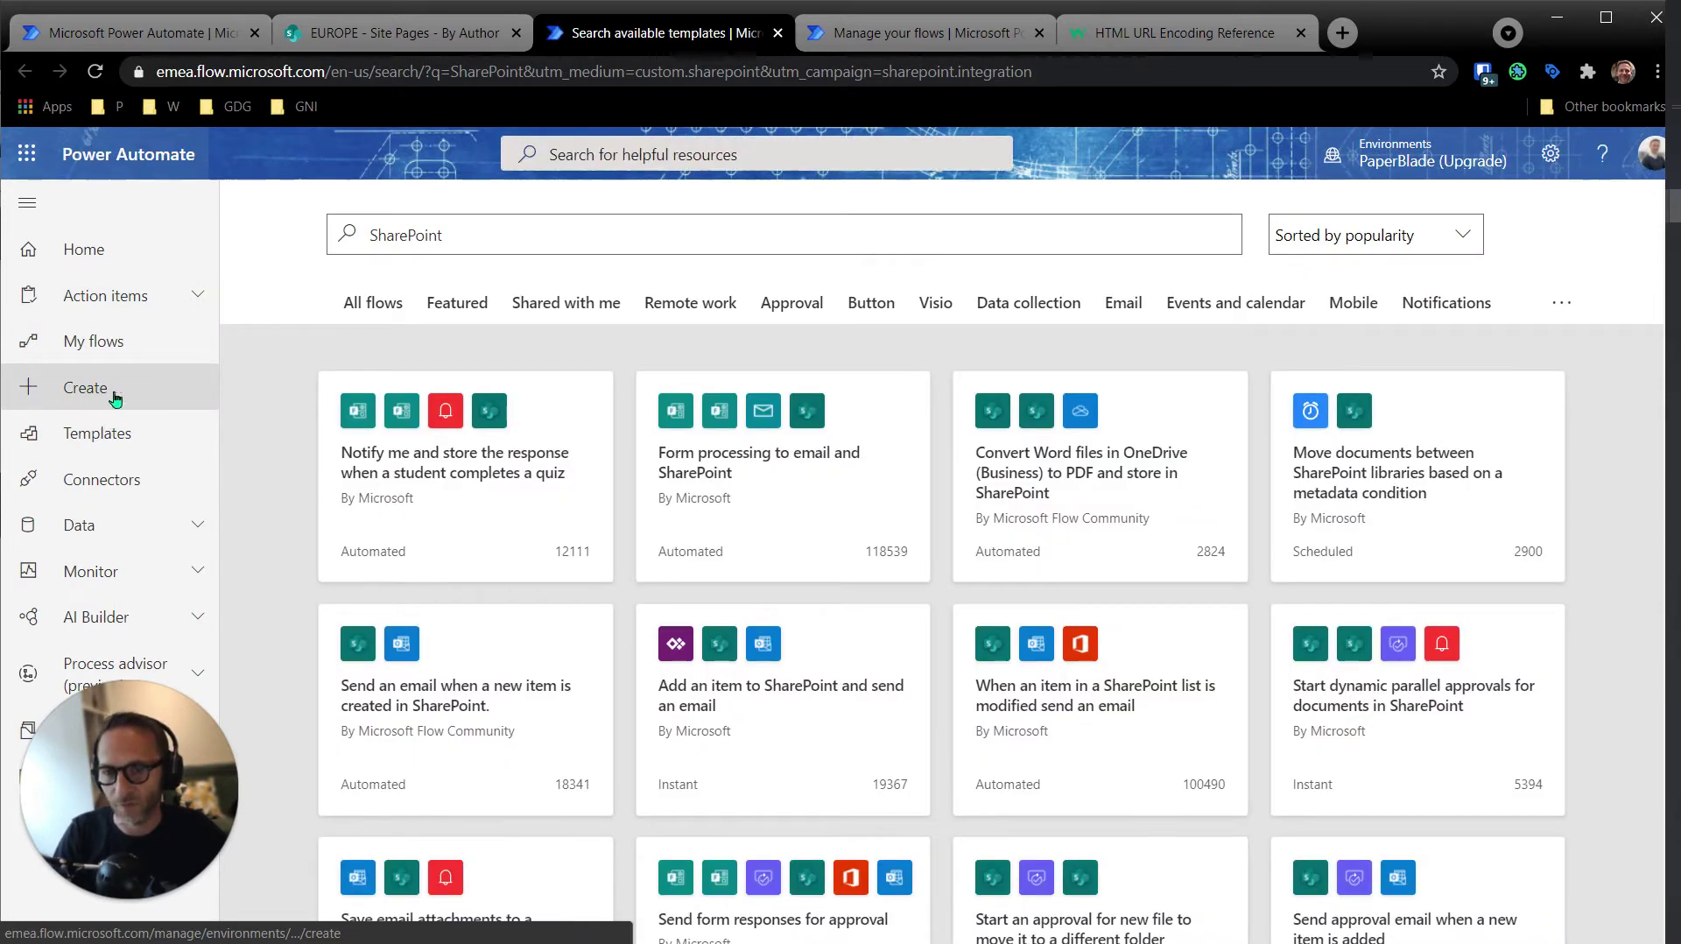
{"action": "left_click", "coordinate": [105, 396]}
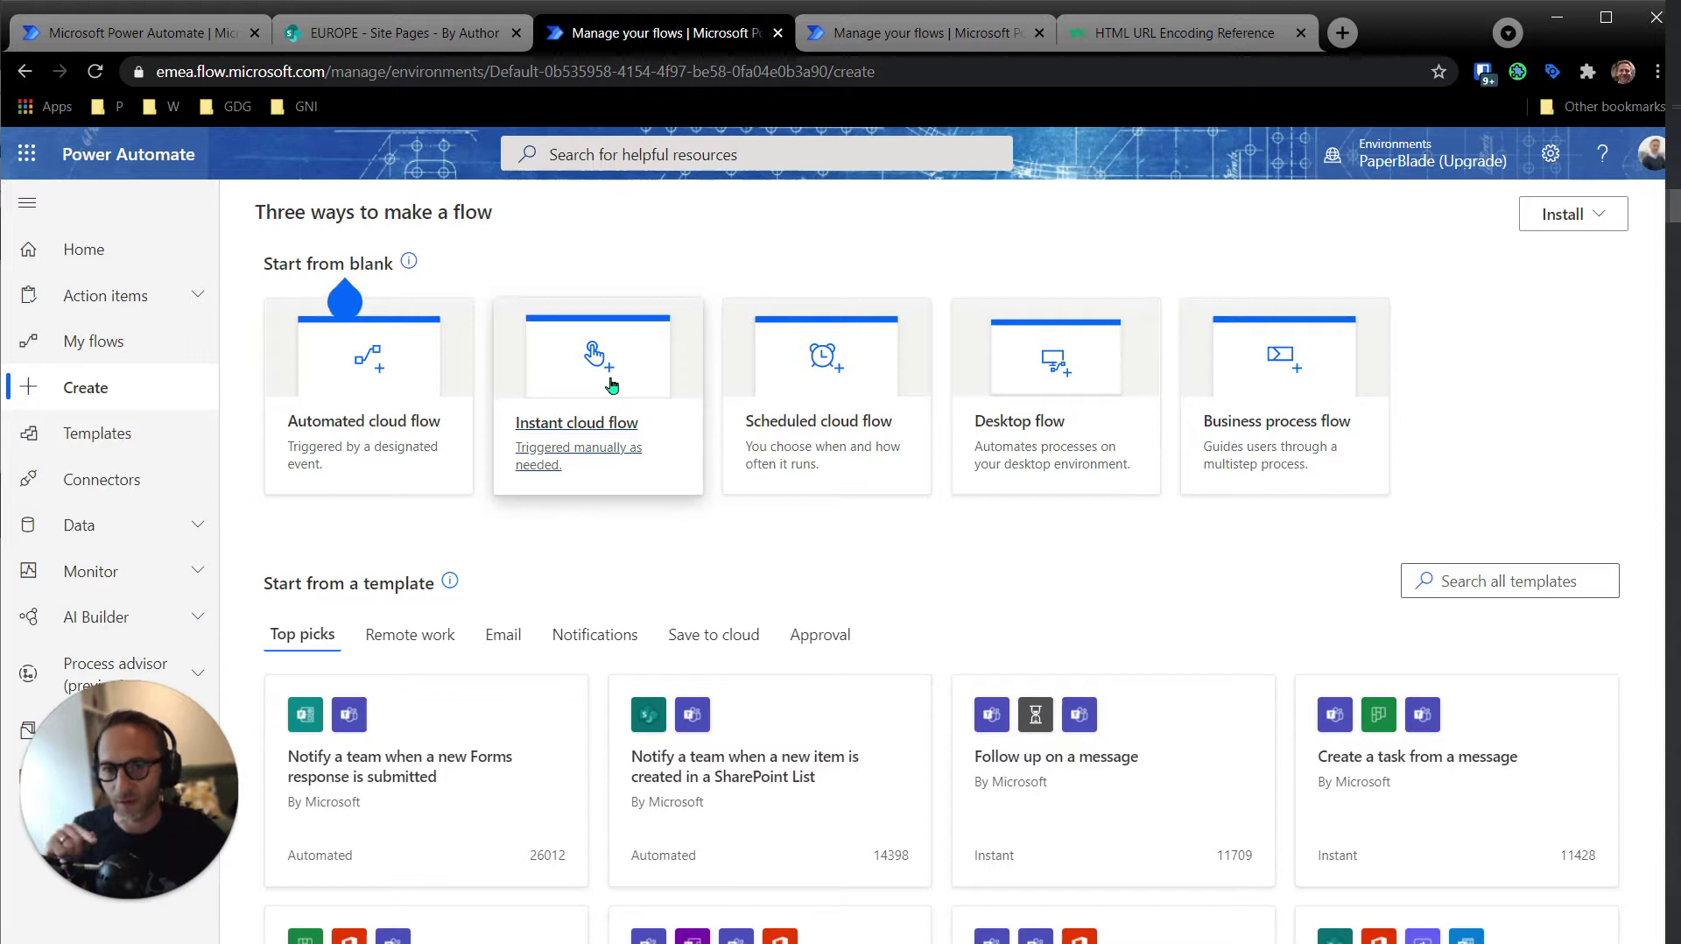
{"action": "left_click", "coordinate": [612, 383]}
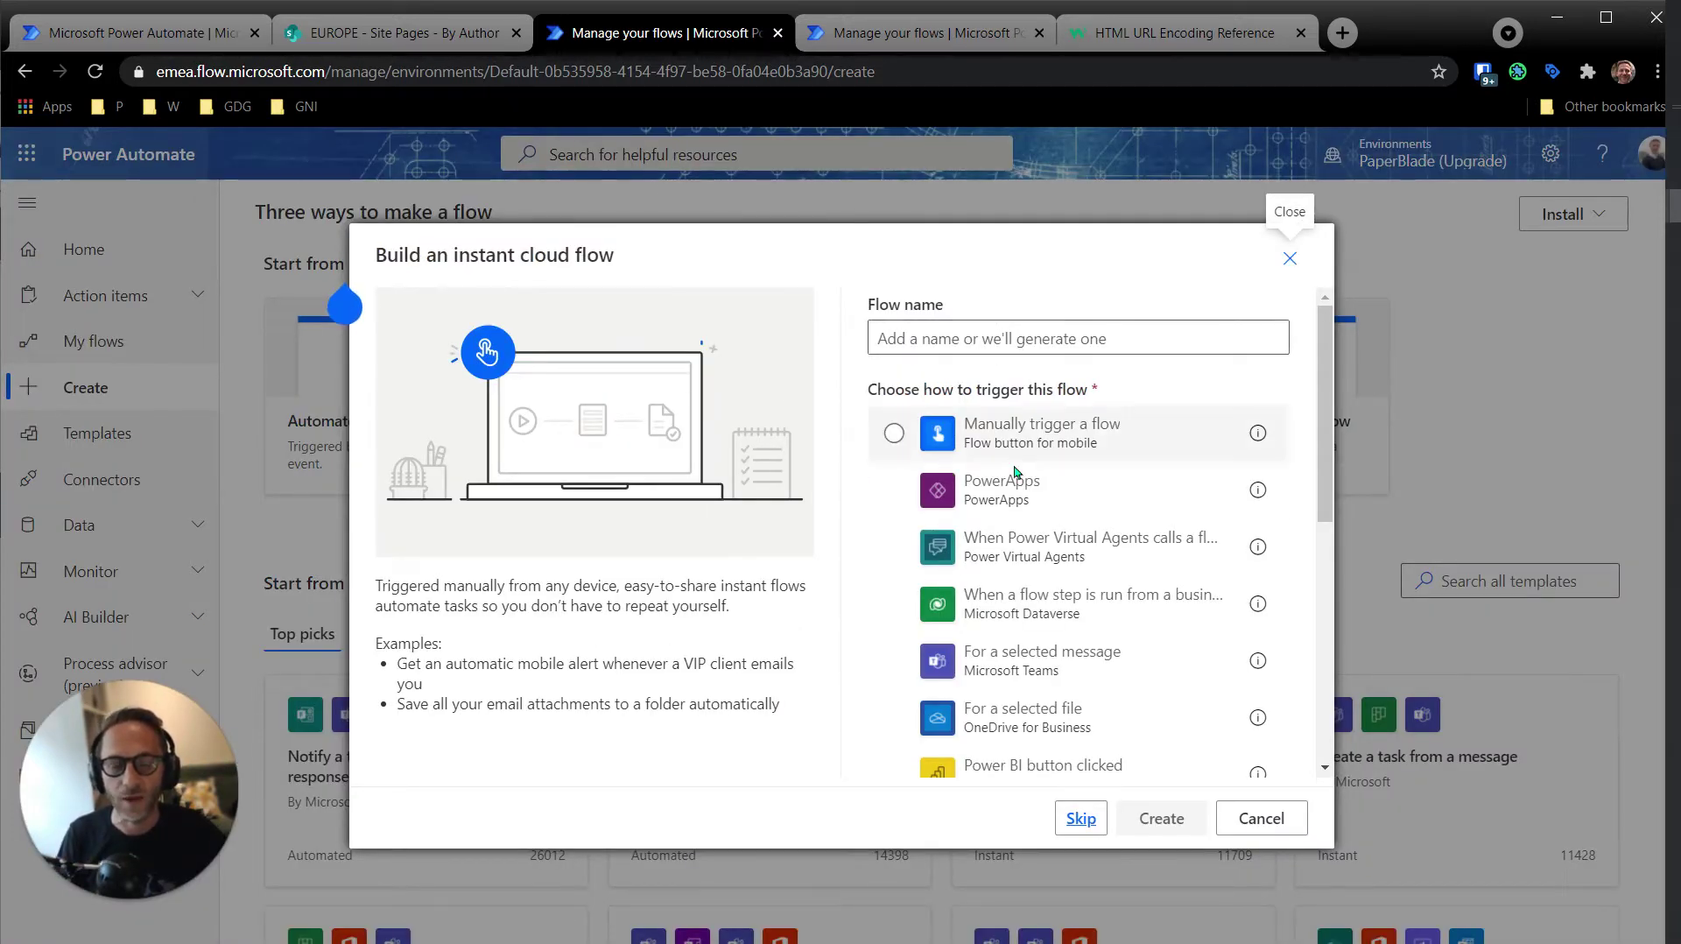
- Name the new flow "Copy page to another site"
{"action": "left_click", "coordinate": [1007, 336]}
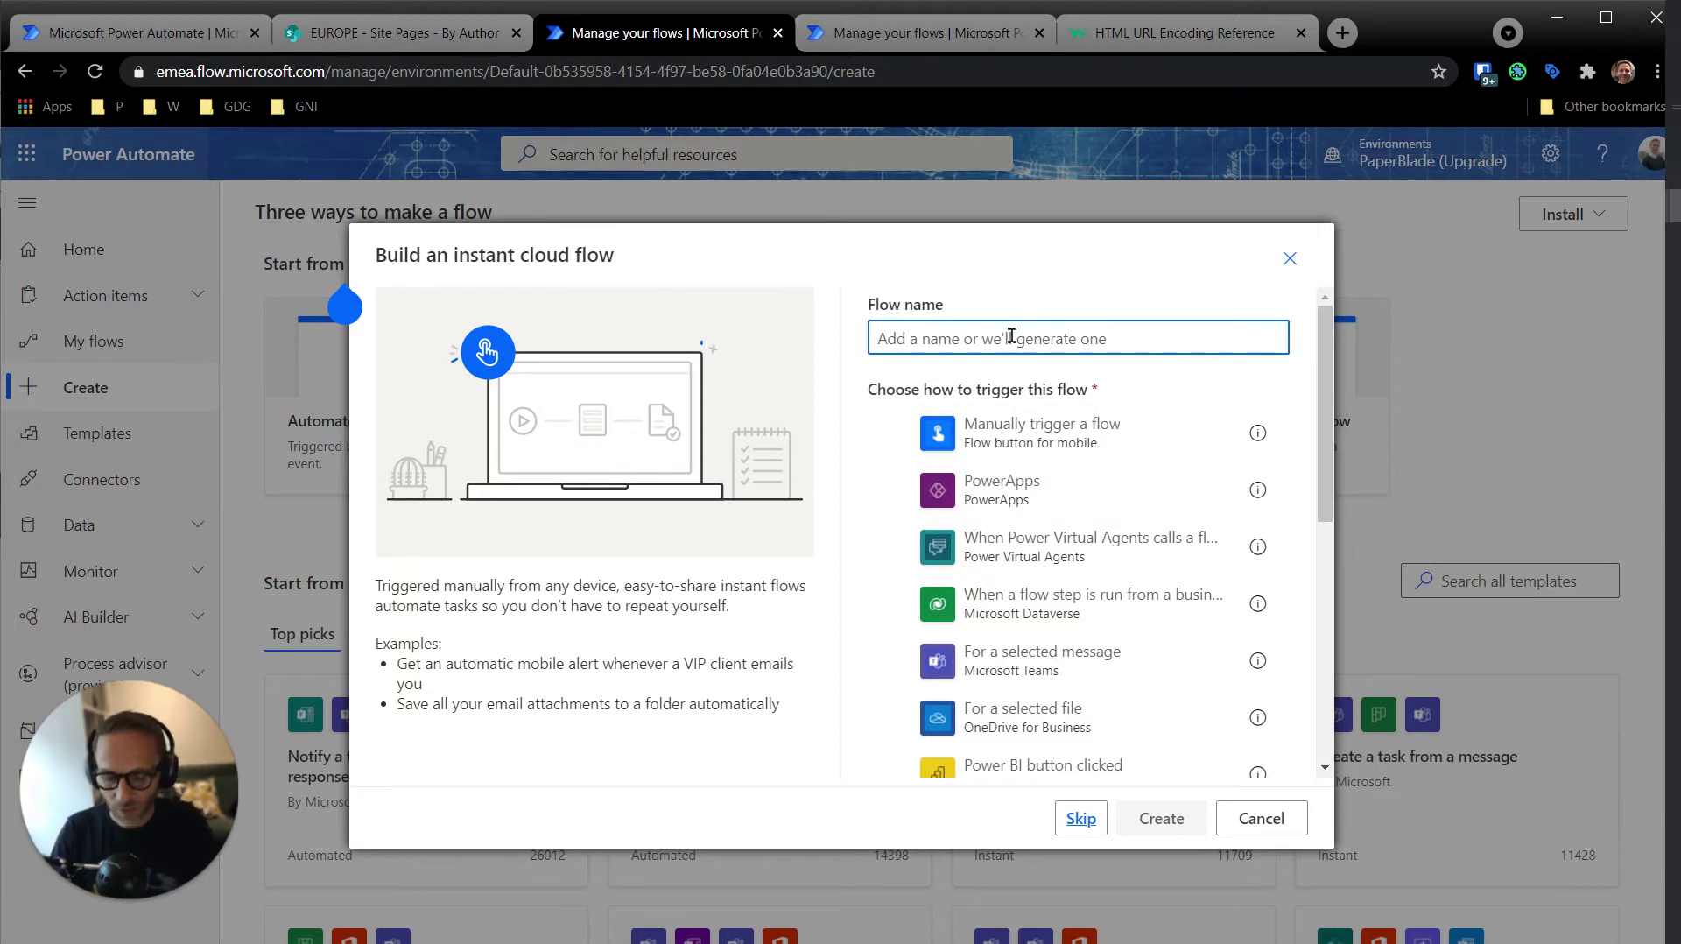
{"action": "type", "text": "Copy "}
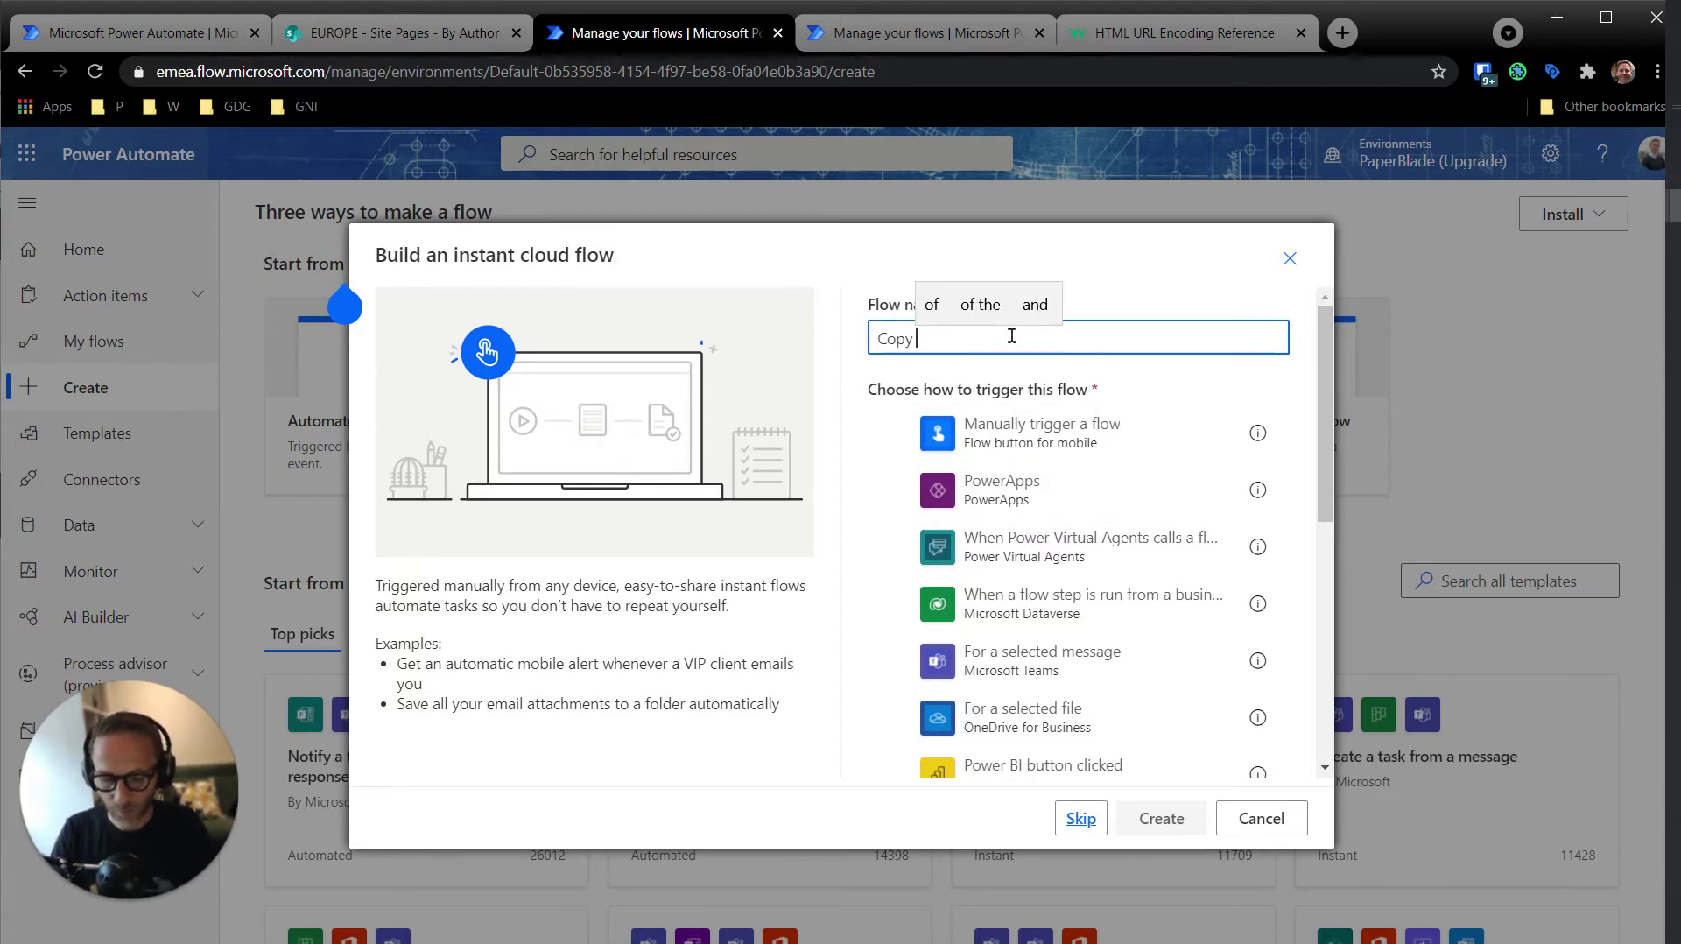
{"action": "type", "text": "page"}
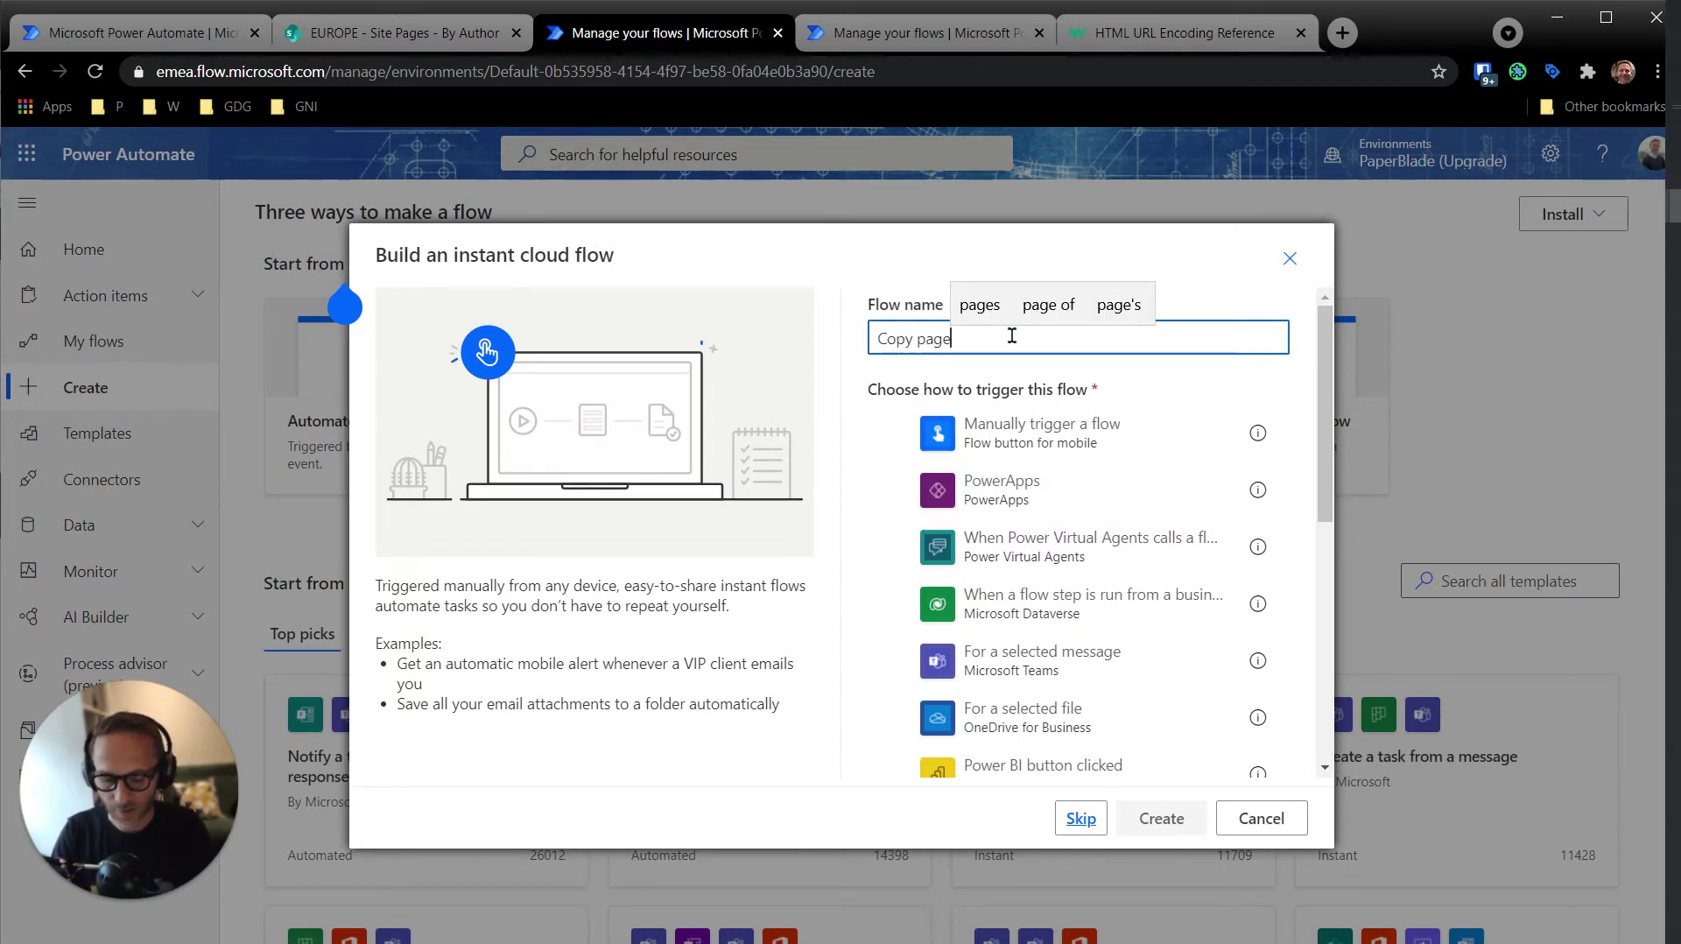
{"action": "type", "text": " to ano"}
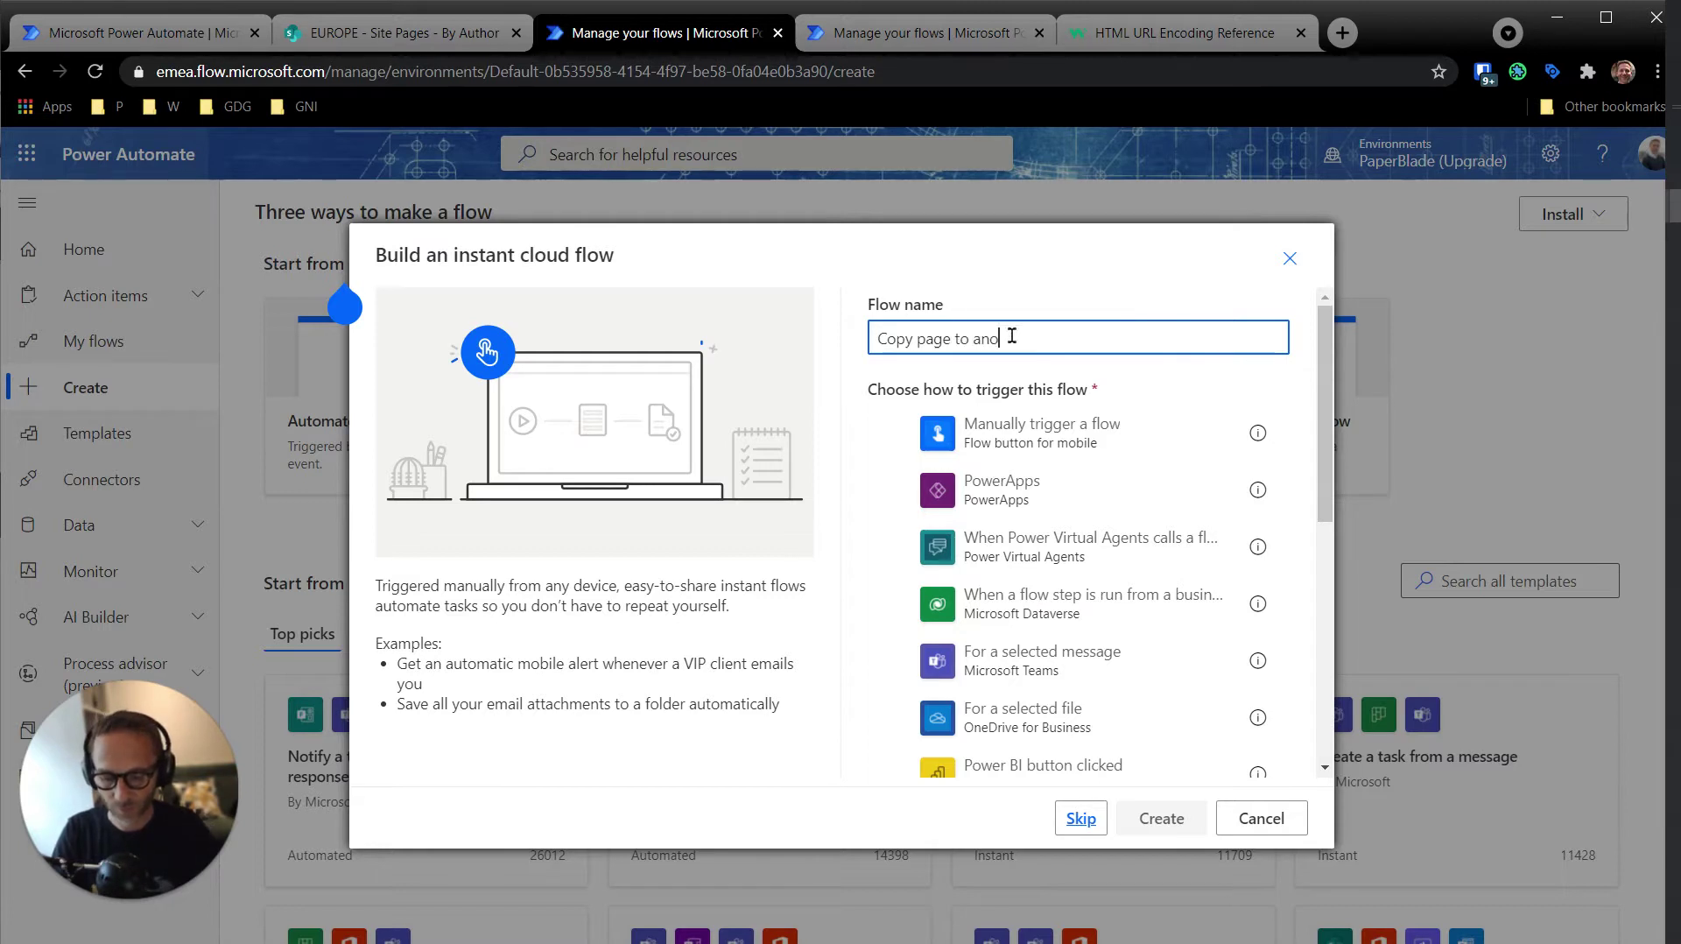
{"action": "type", "text": "tehr site"}
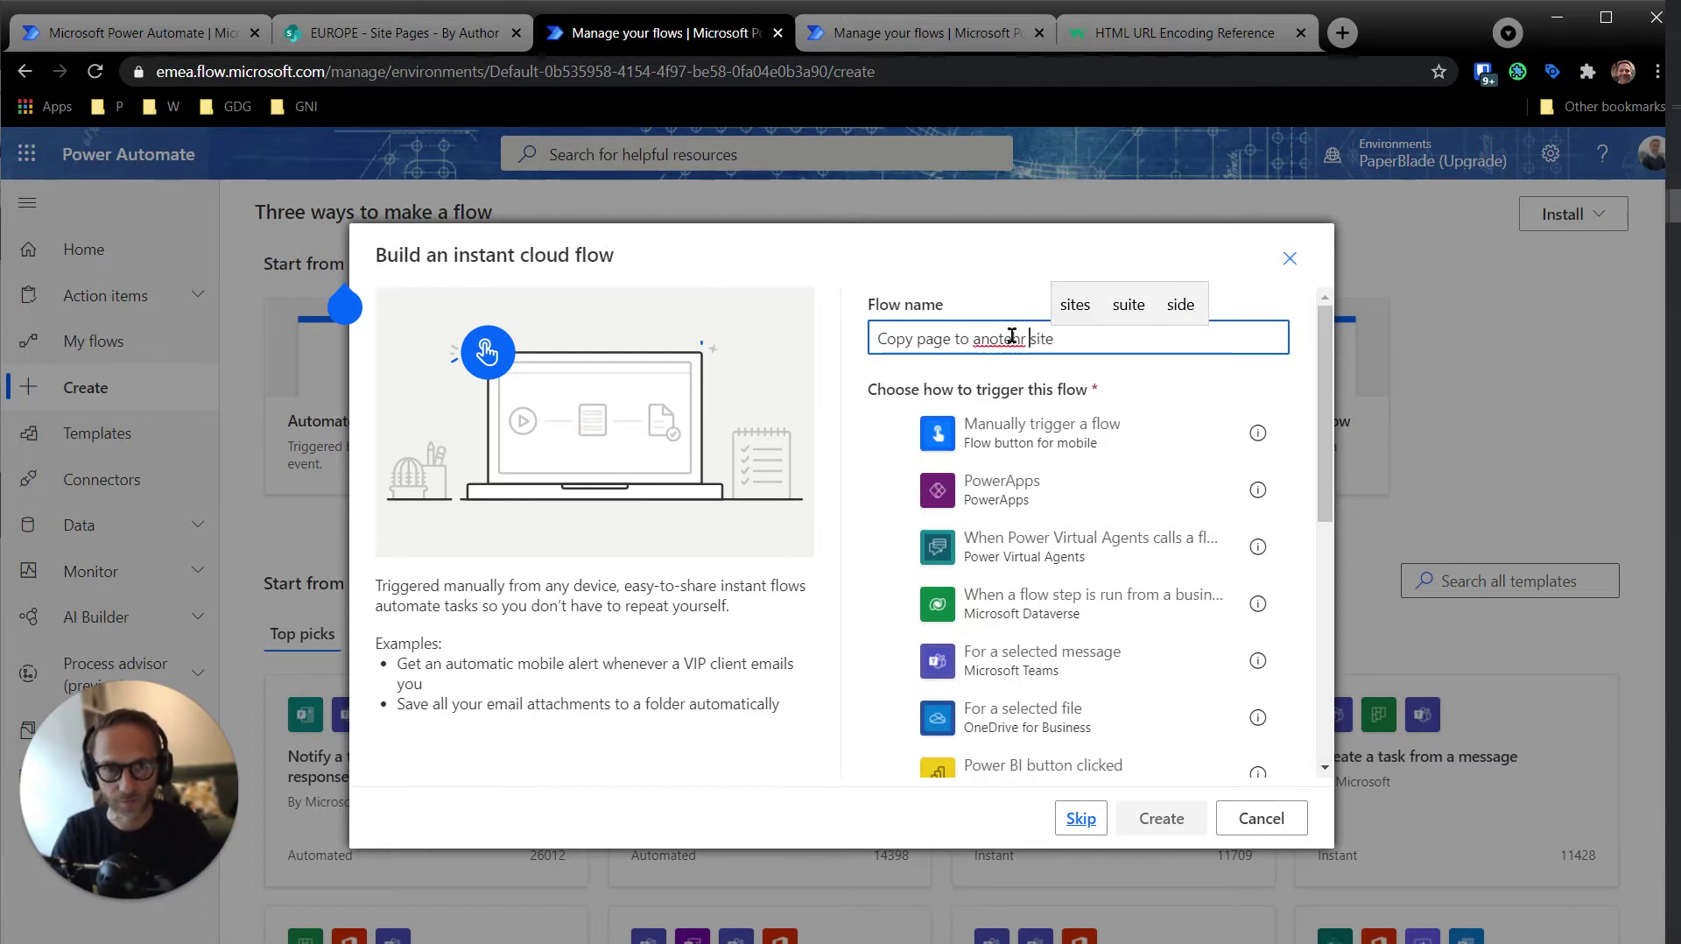
{"action": "left_click", "coordinate": [1011, 337]}
{"action": "key", "text": "BackSpace"}
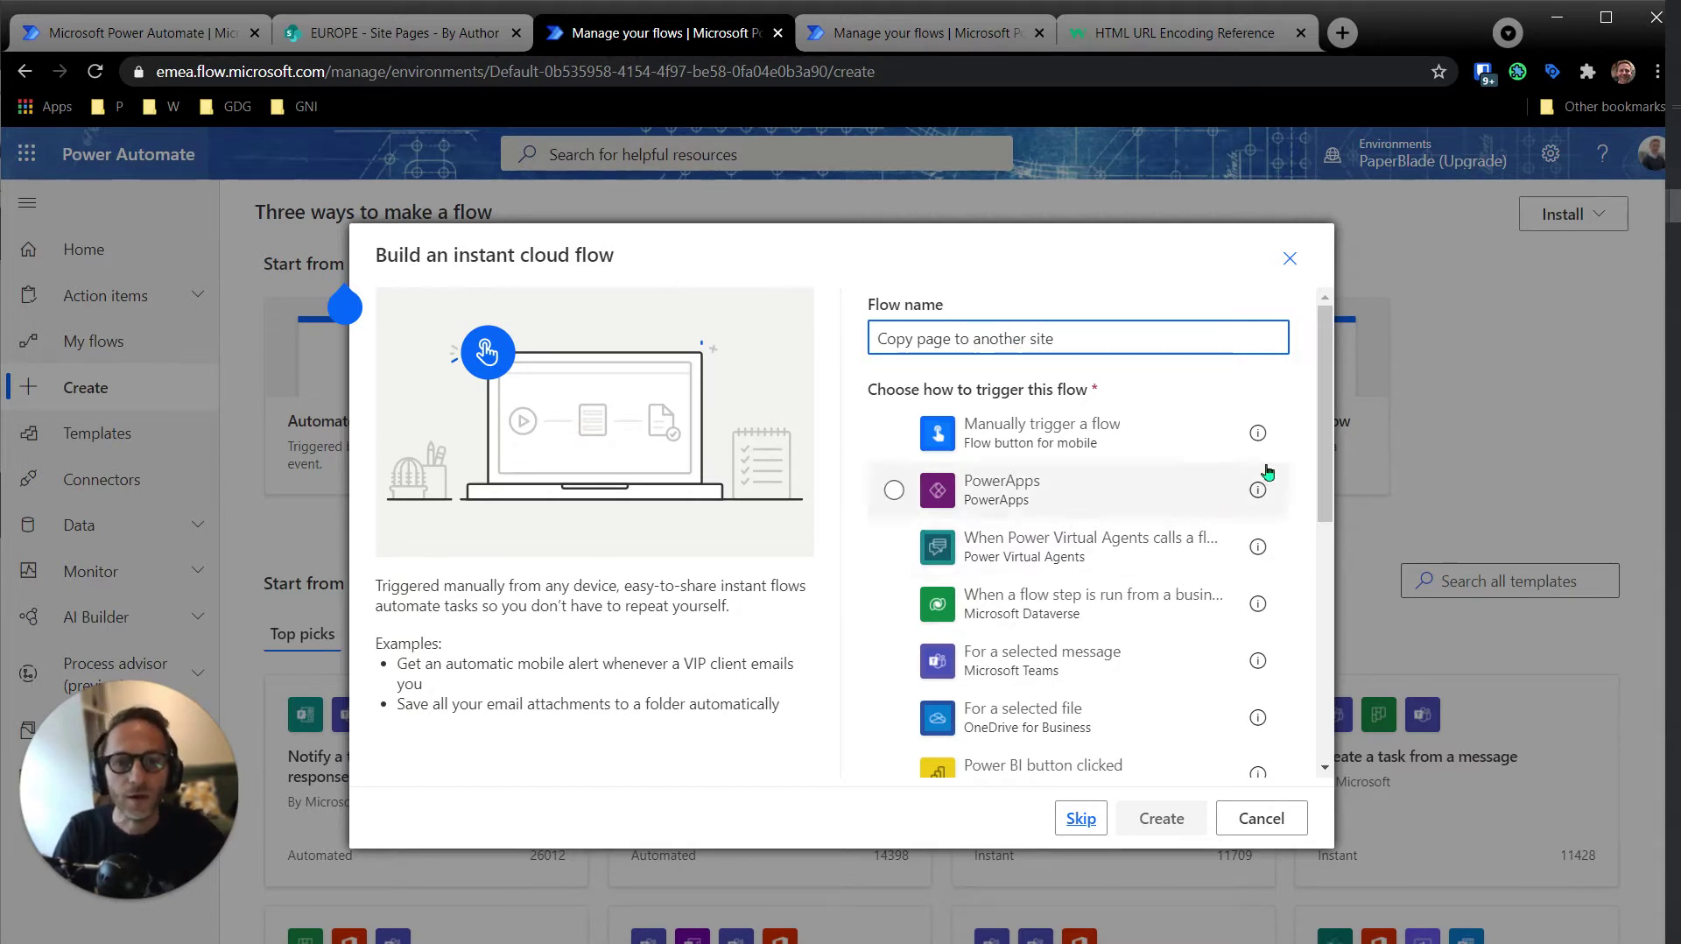
- Choose the SharePoint "For a selected item" trigger and create the flow
{"action": "left_click_drag", "start_coordinate": [1325, 393], "coordinate": [1324, 430]}
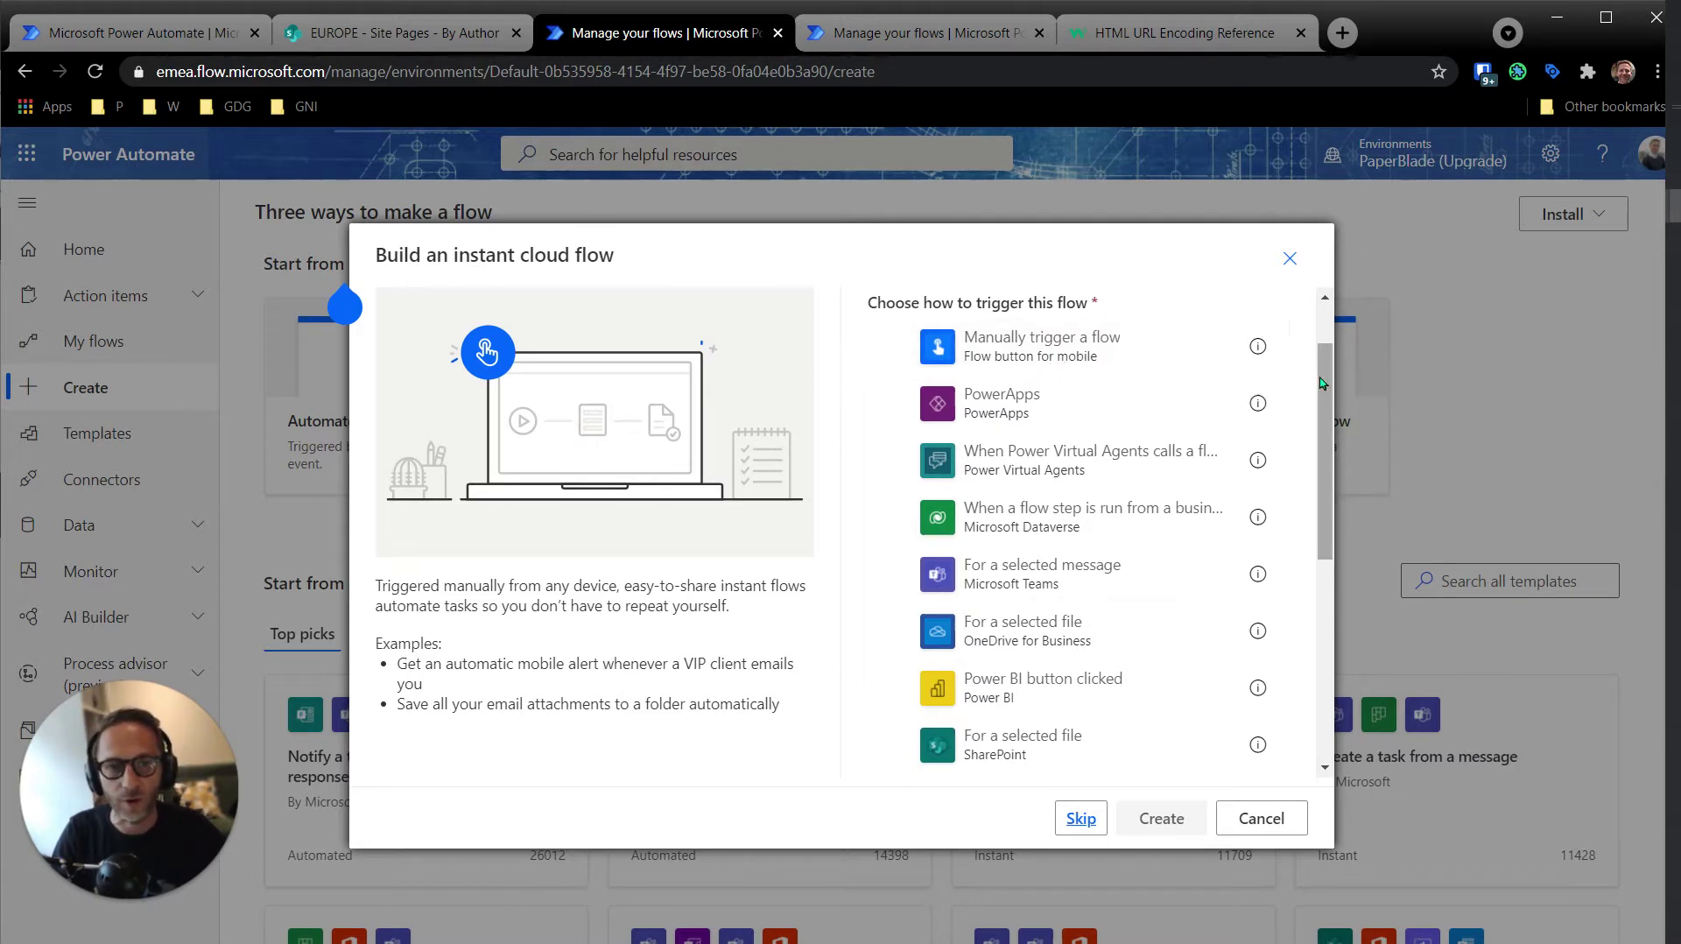
{"action": "left_click_drag", "start_coordinate": [1326, 385], "coordinate": [1359, 508]}
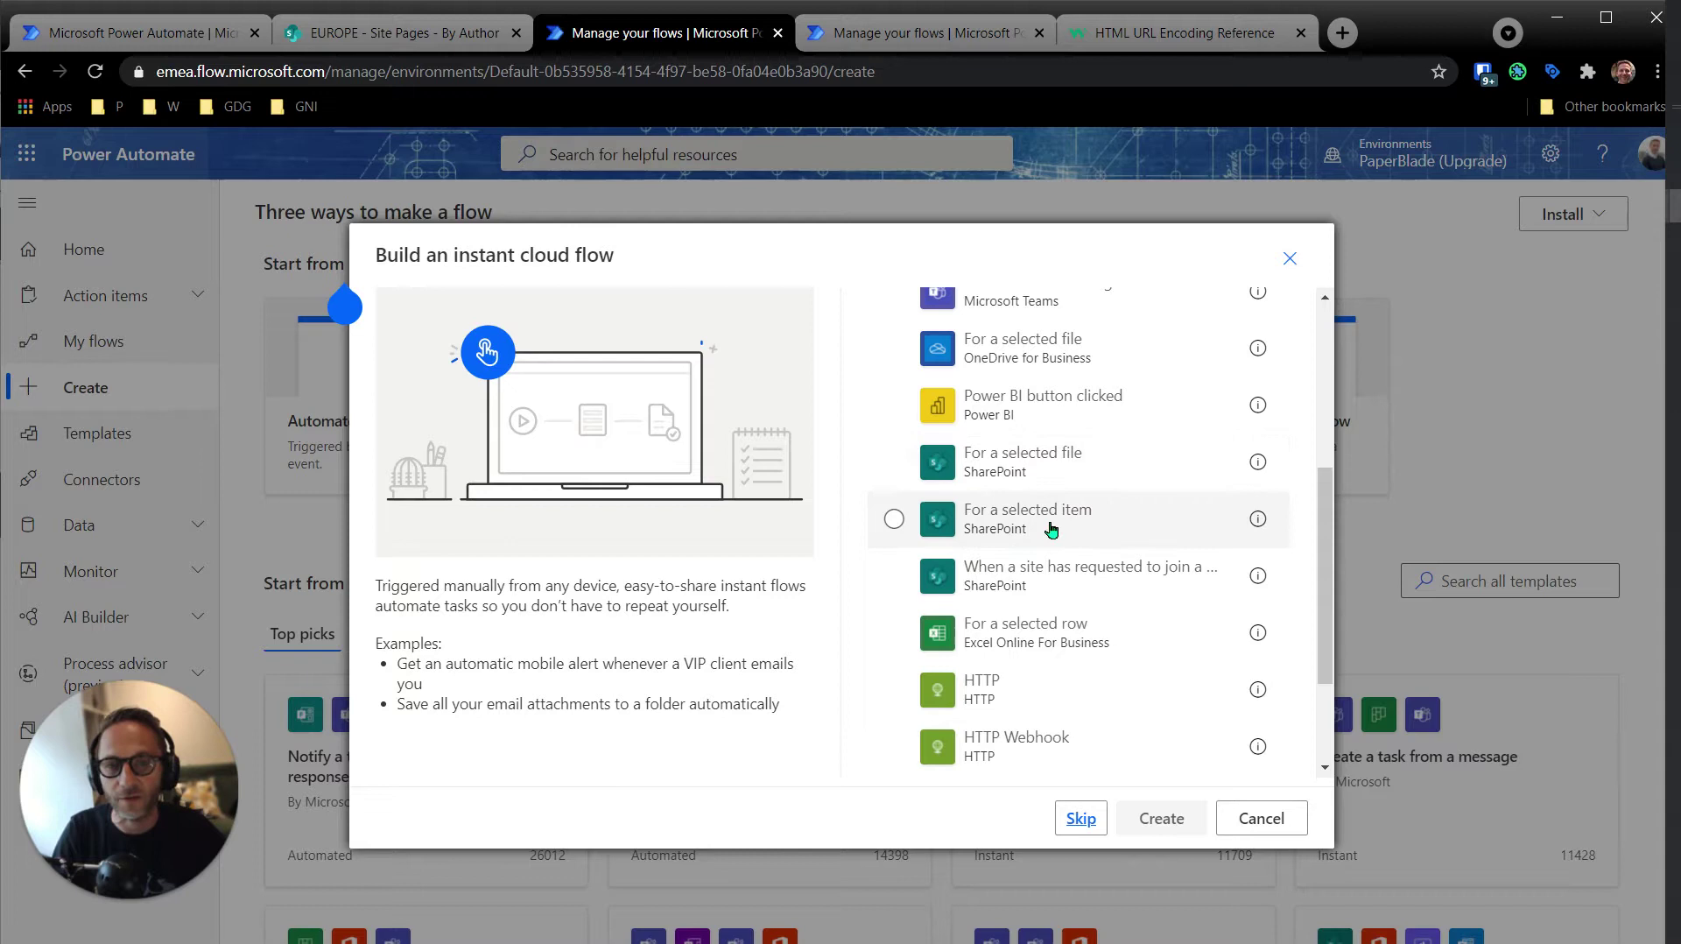
{"action": "left_click", "coordinate": [894, 519]}
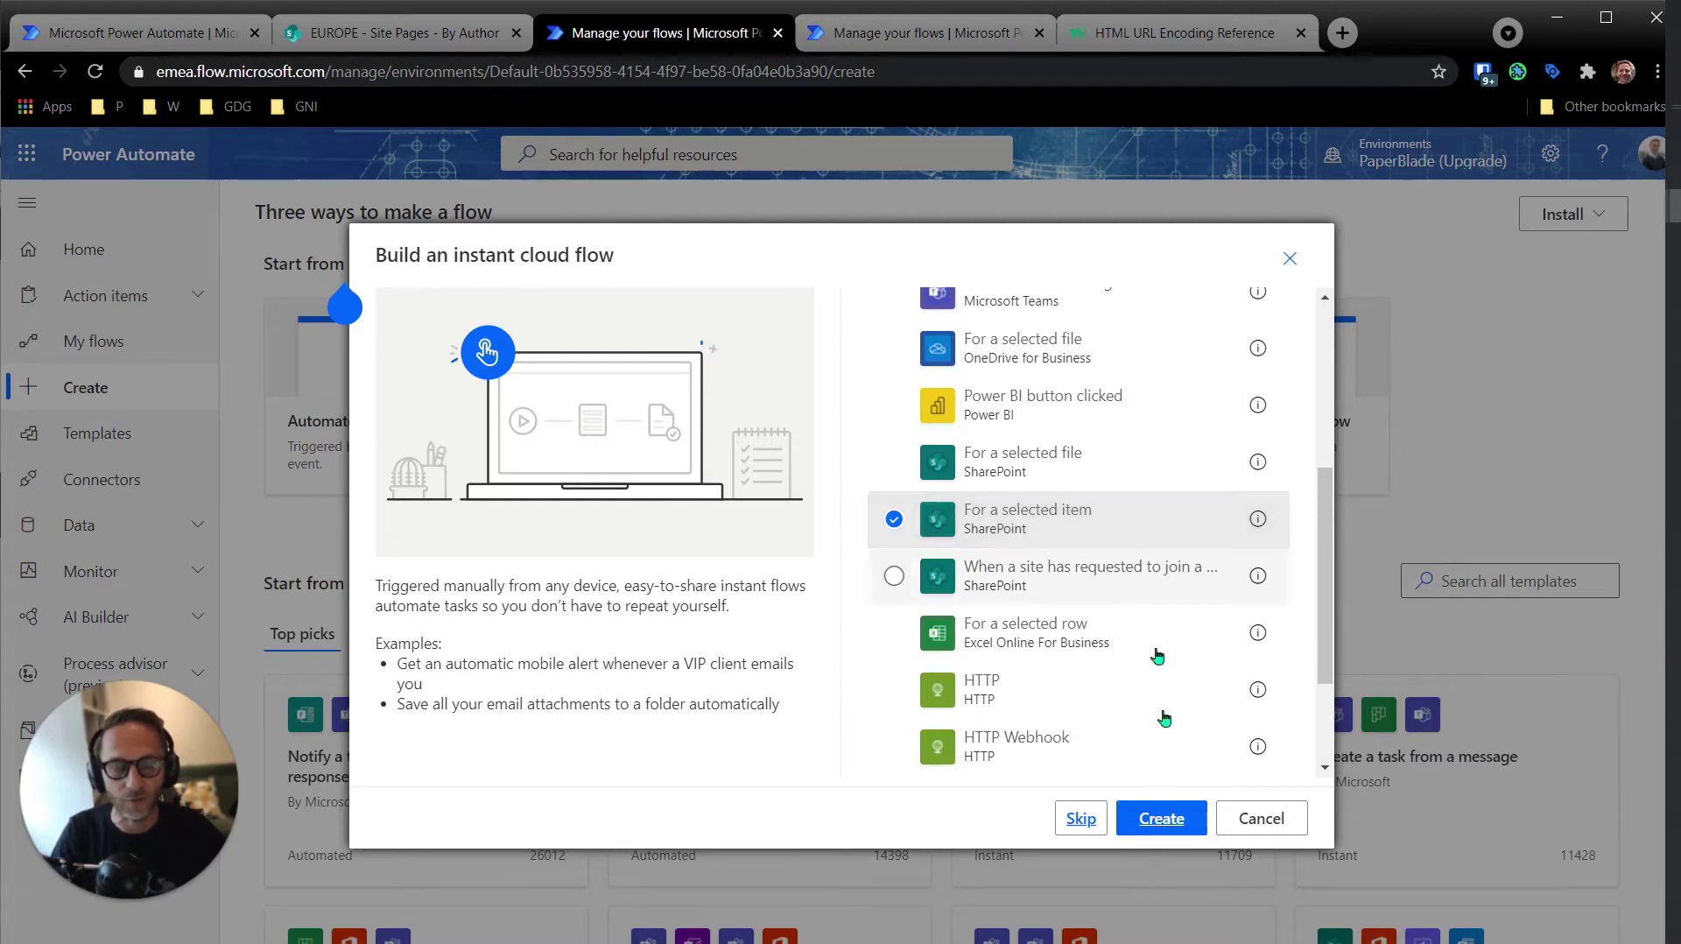
{"action": "left_click", "coordinate": [1163, 821]}
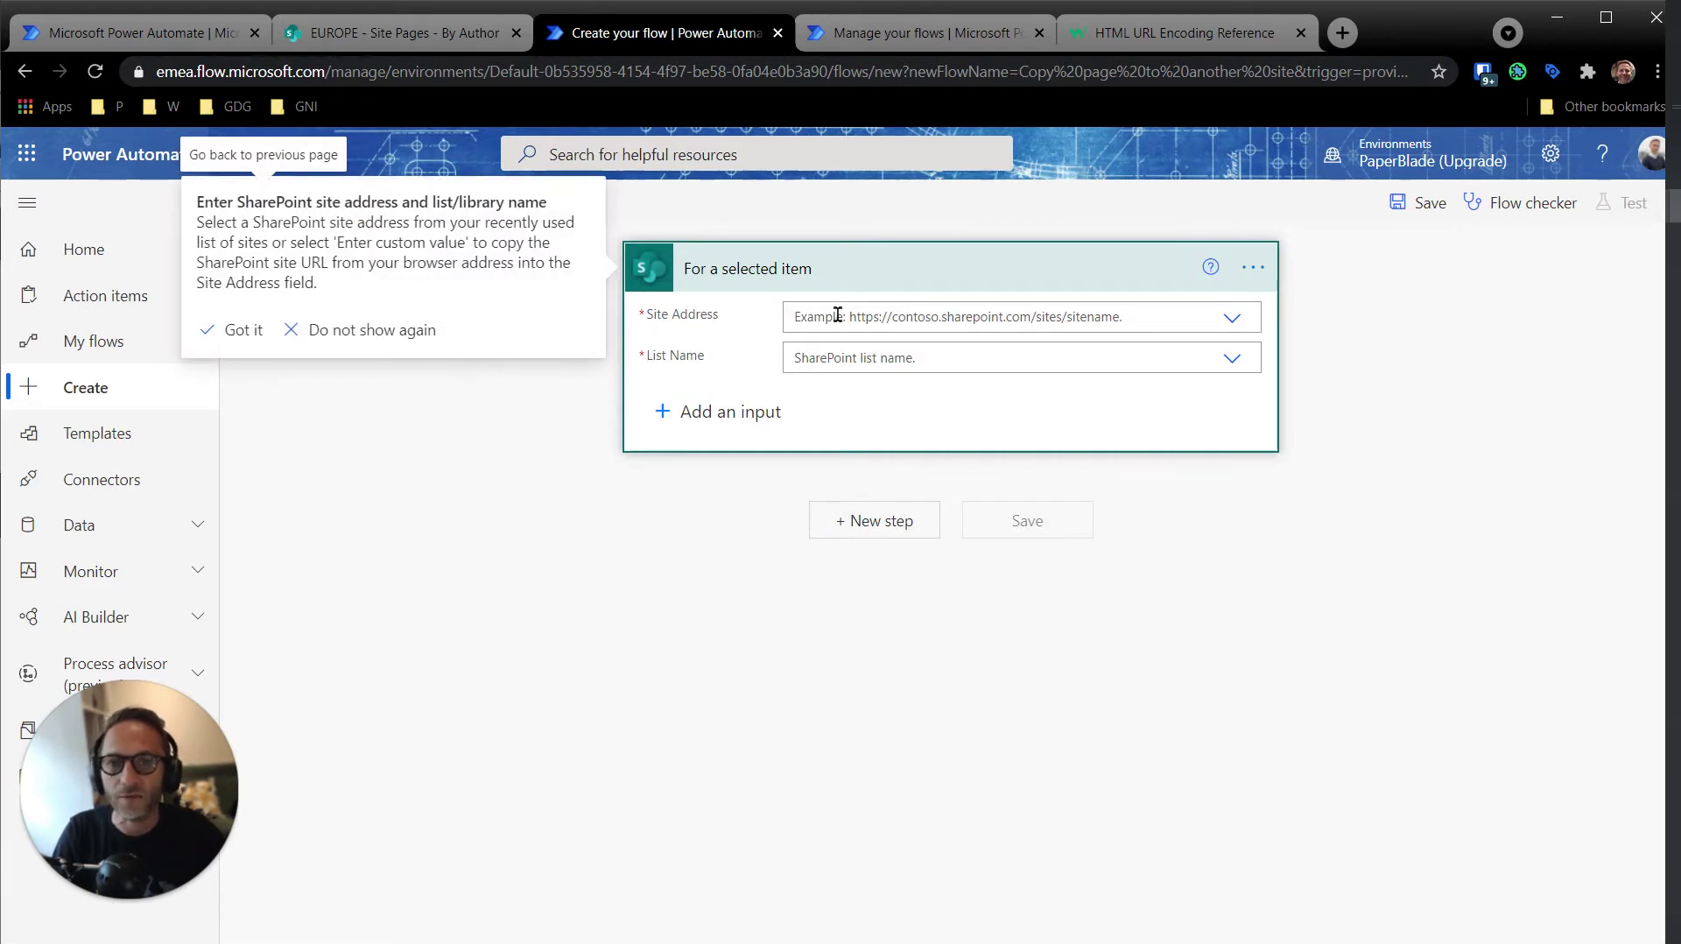
- Set the trigger's site address to the EUROPE site and check the available list names
{"action": "left_click", "coordinate": [838, 314]}
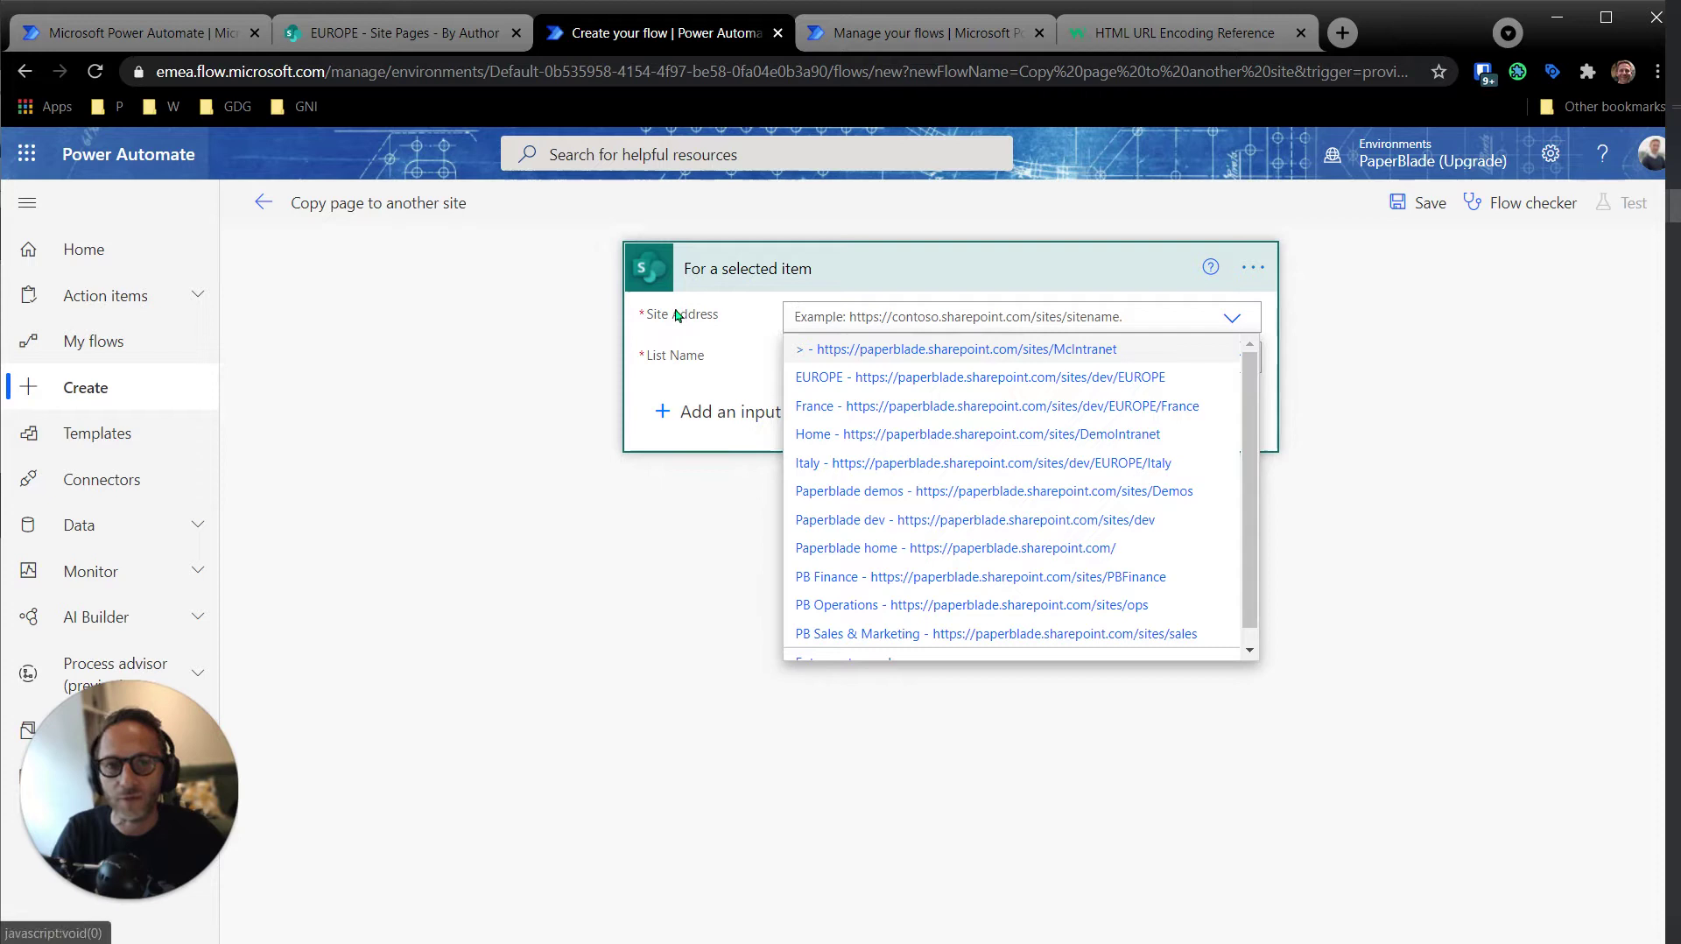
{"action": "left_click", "coordinate": [875, 377]}
{"action": "left_click", "coordinate": [876, 360]}
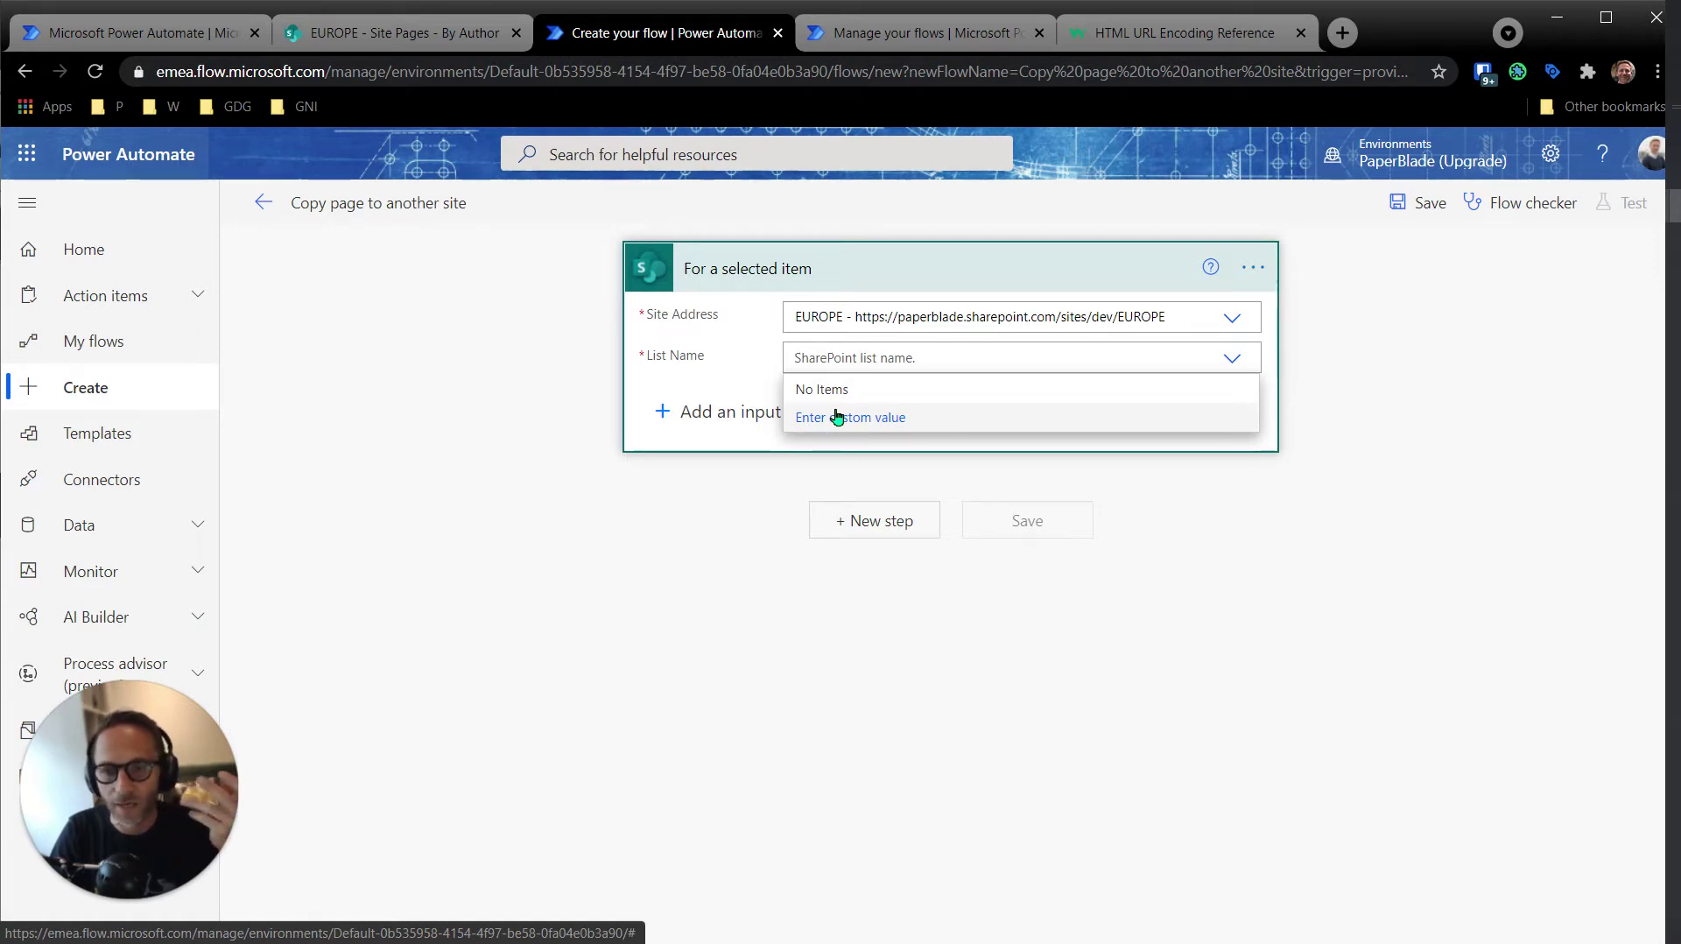
{"action": "left_click", "coordinate": [555, 398]}
- Switch to the SharePoint EUROPE site and open the library settings of Site Pages
{"action": "left_click", "coordinate": [406, 35]}
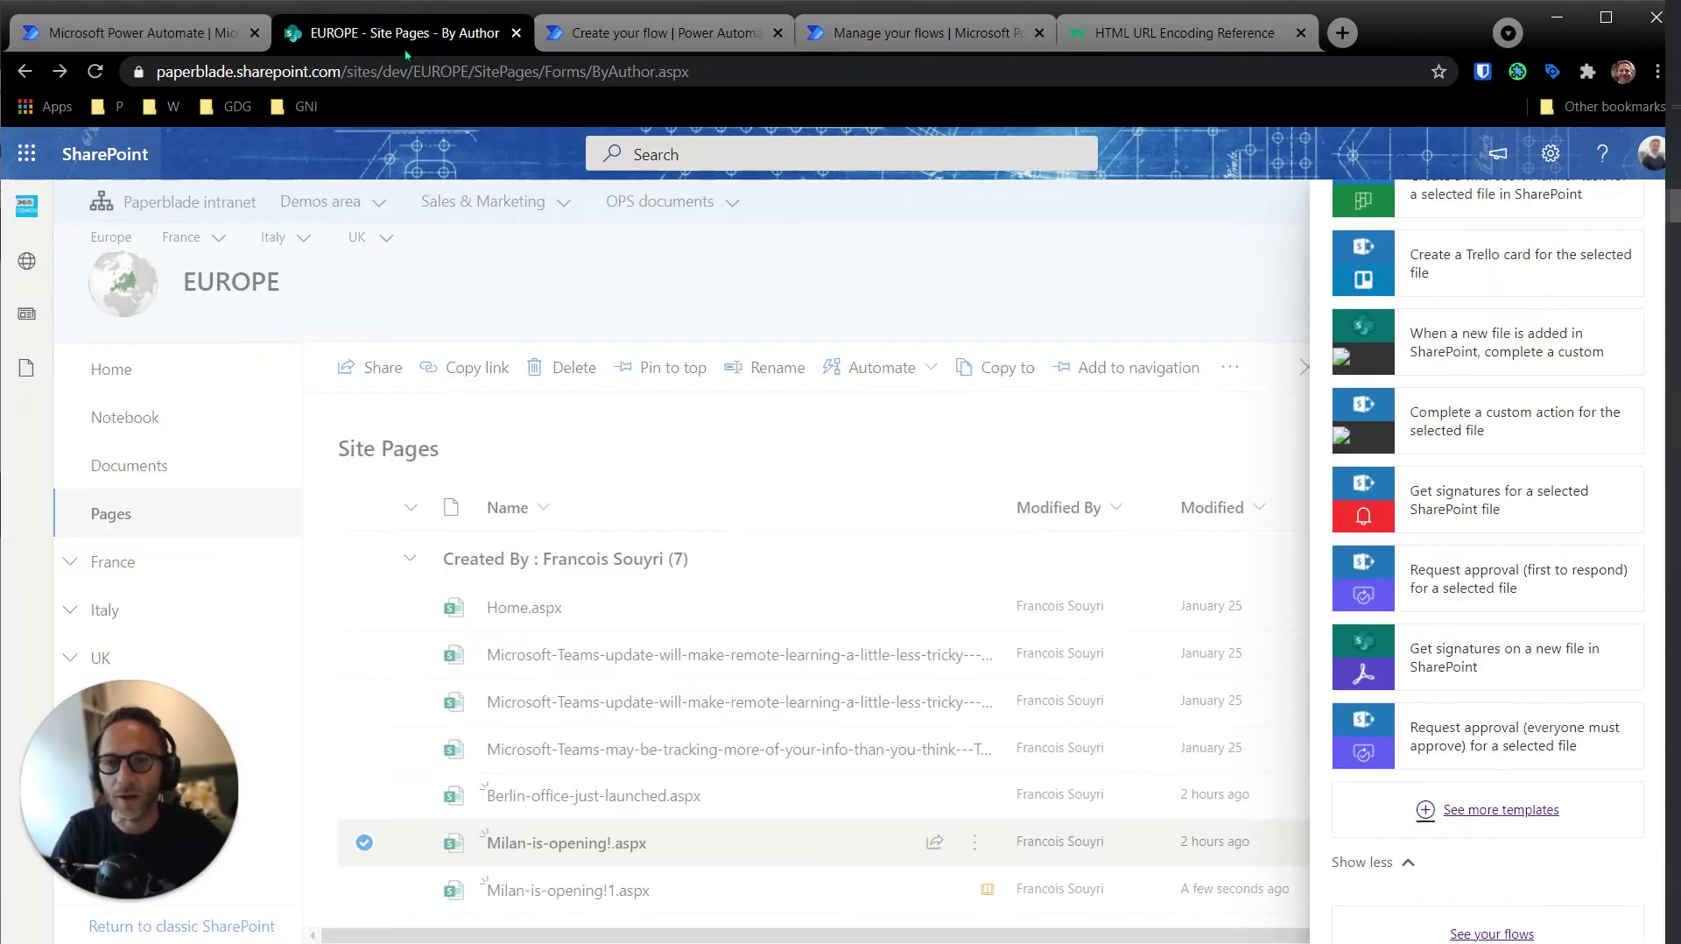
{"action": "left_click", "coordinate": [807, 269]}
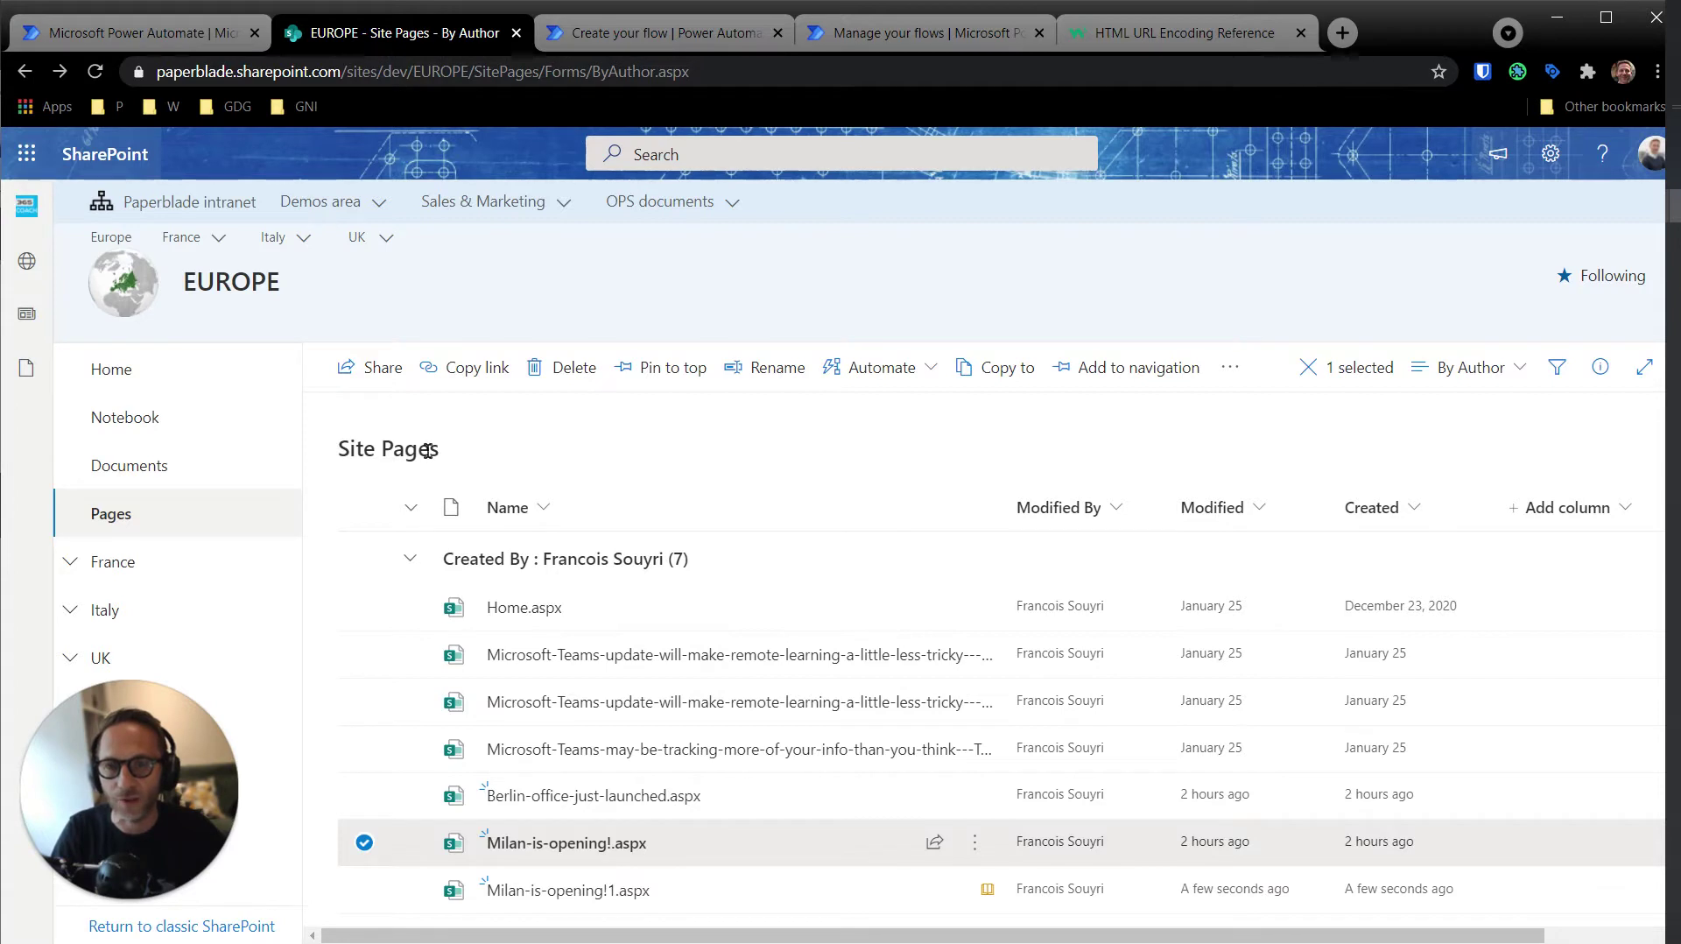
{"action": "left_click", "coordinate": [1551, 155]}
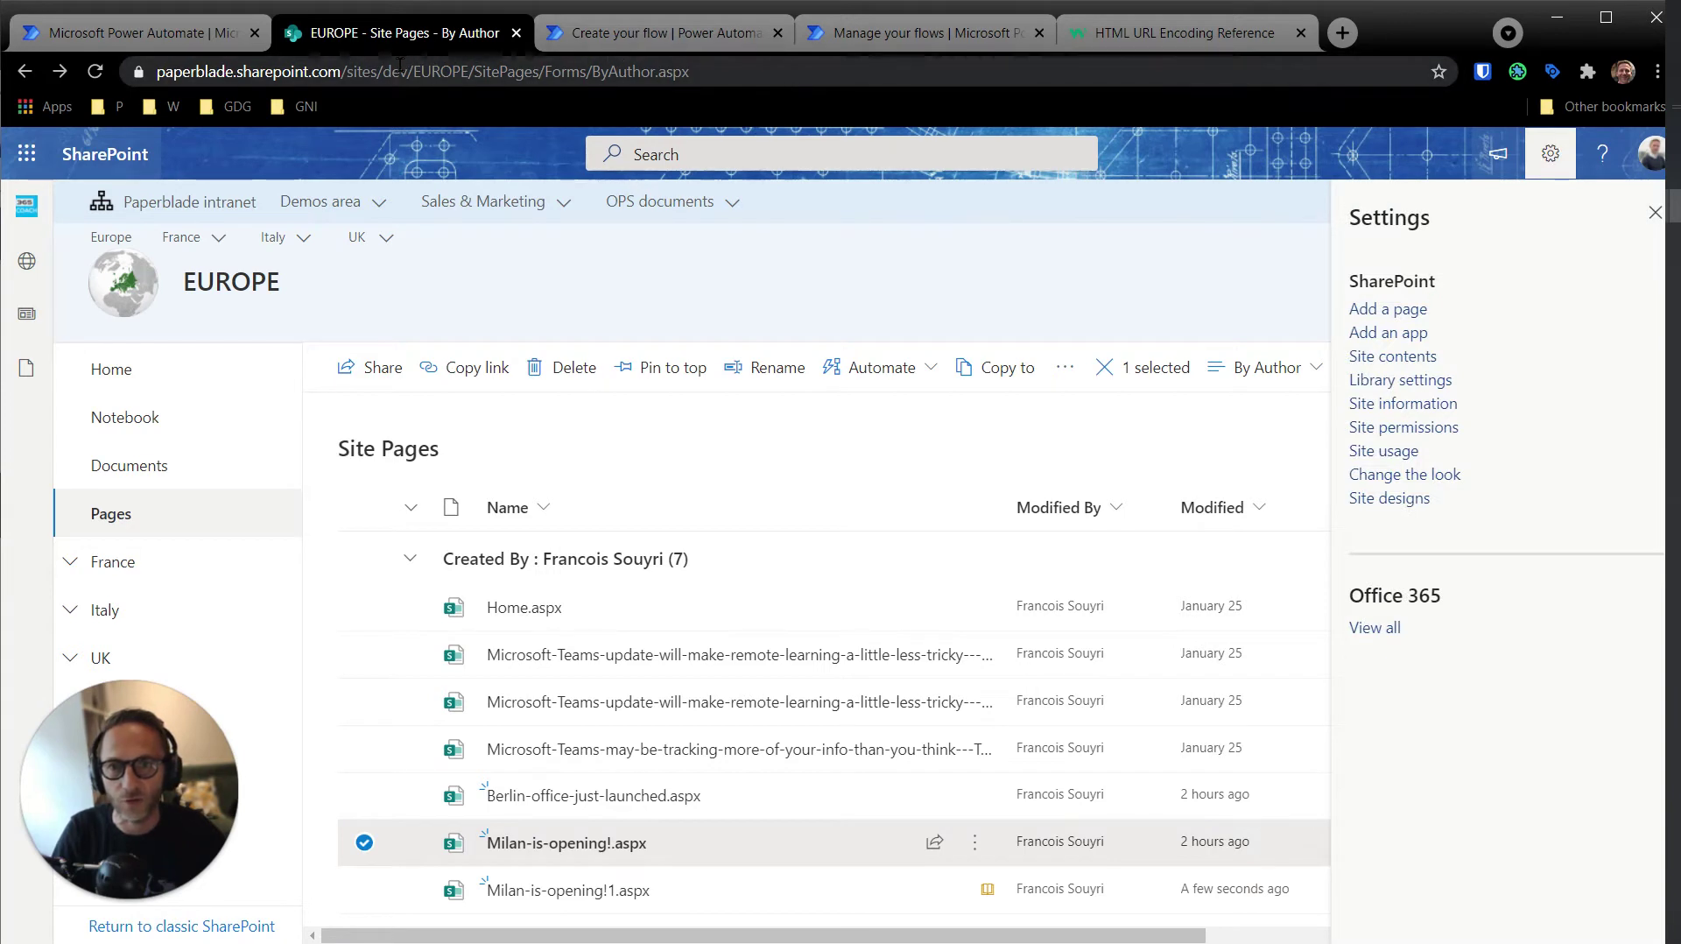
{"action": "left_click", "coordinate": [1401, 381]}
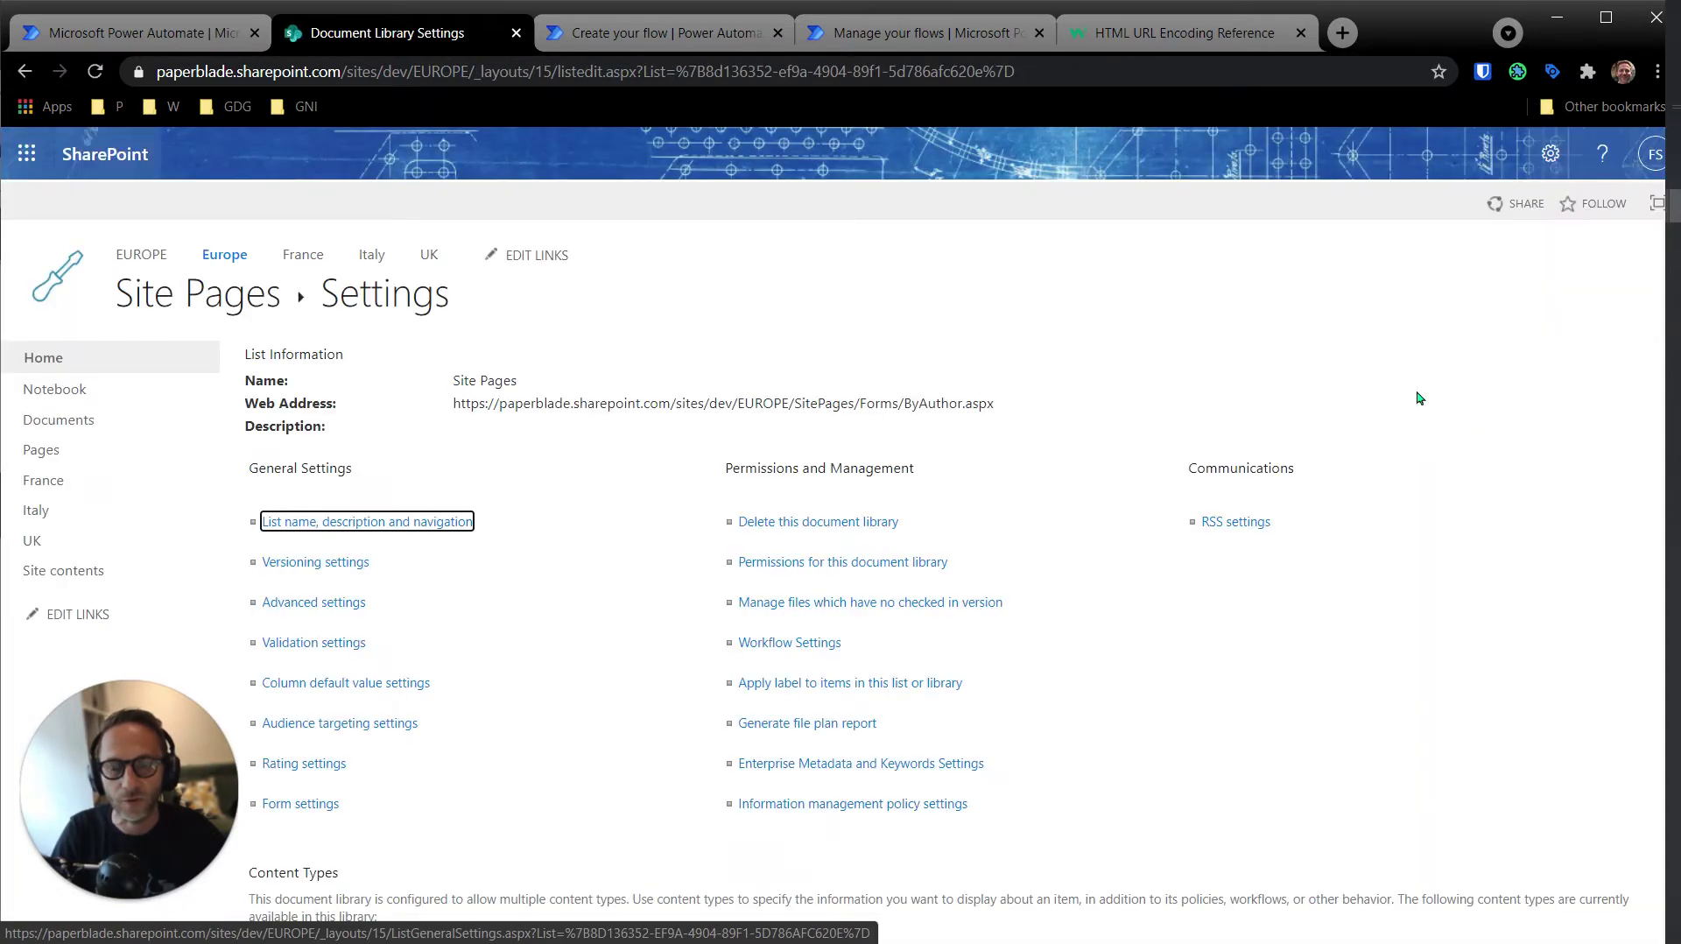
- Copy the encoded list ID that follows "List=" in the address of the Site Pages settings page
{"action": "left_click", "coordinate": [610, 70]}
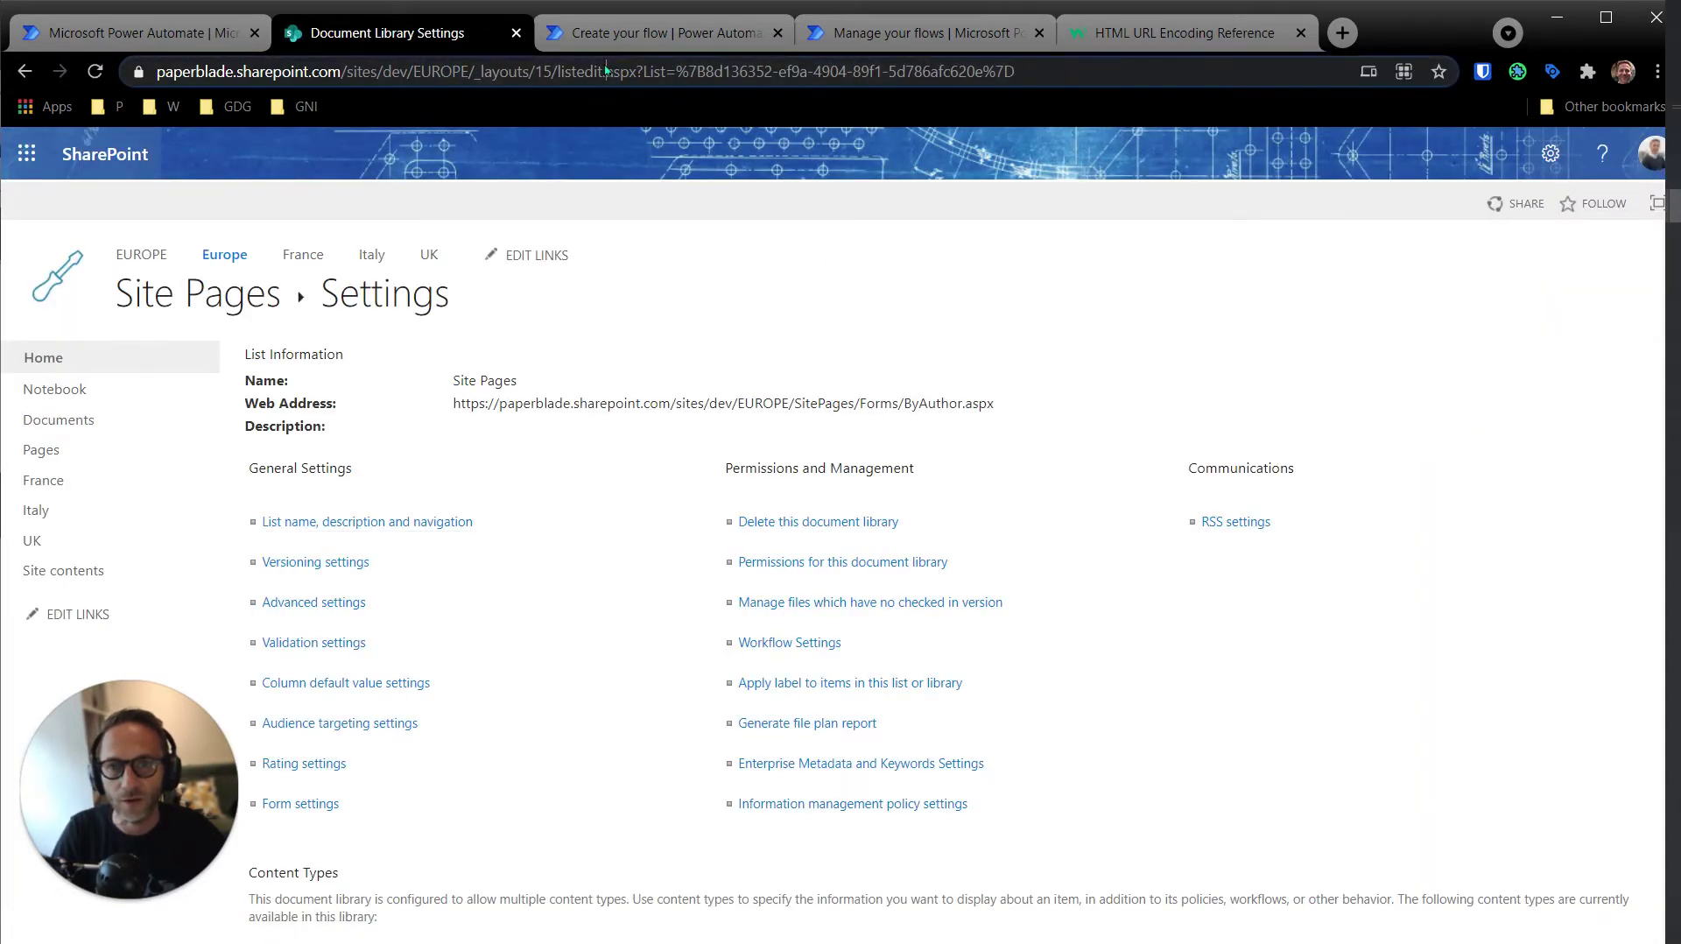
{"action": "left_click", "coordinate": [679, 73]}
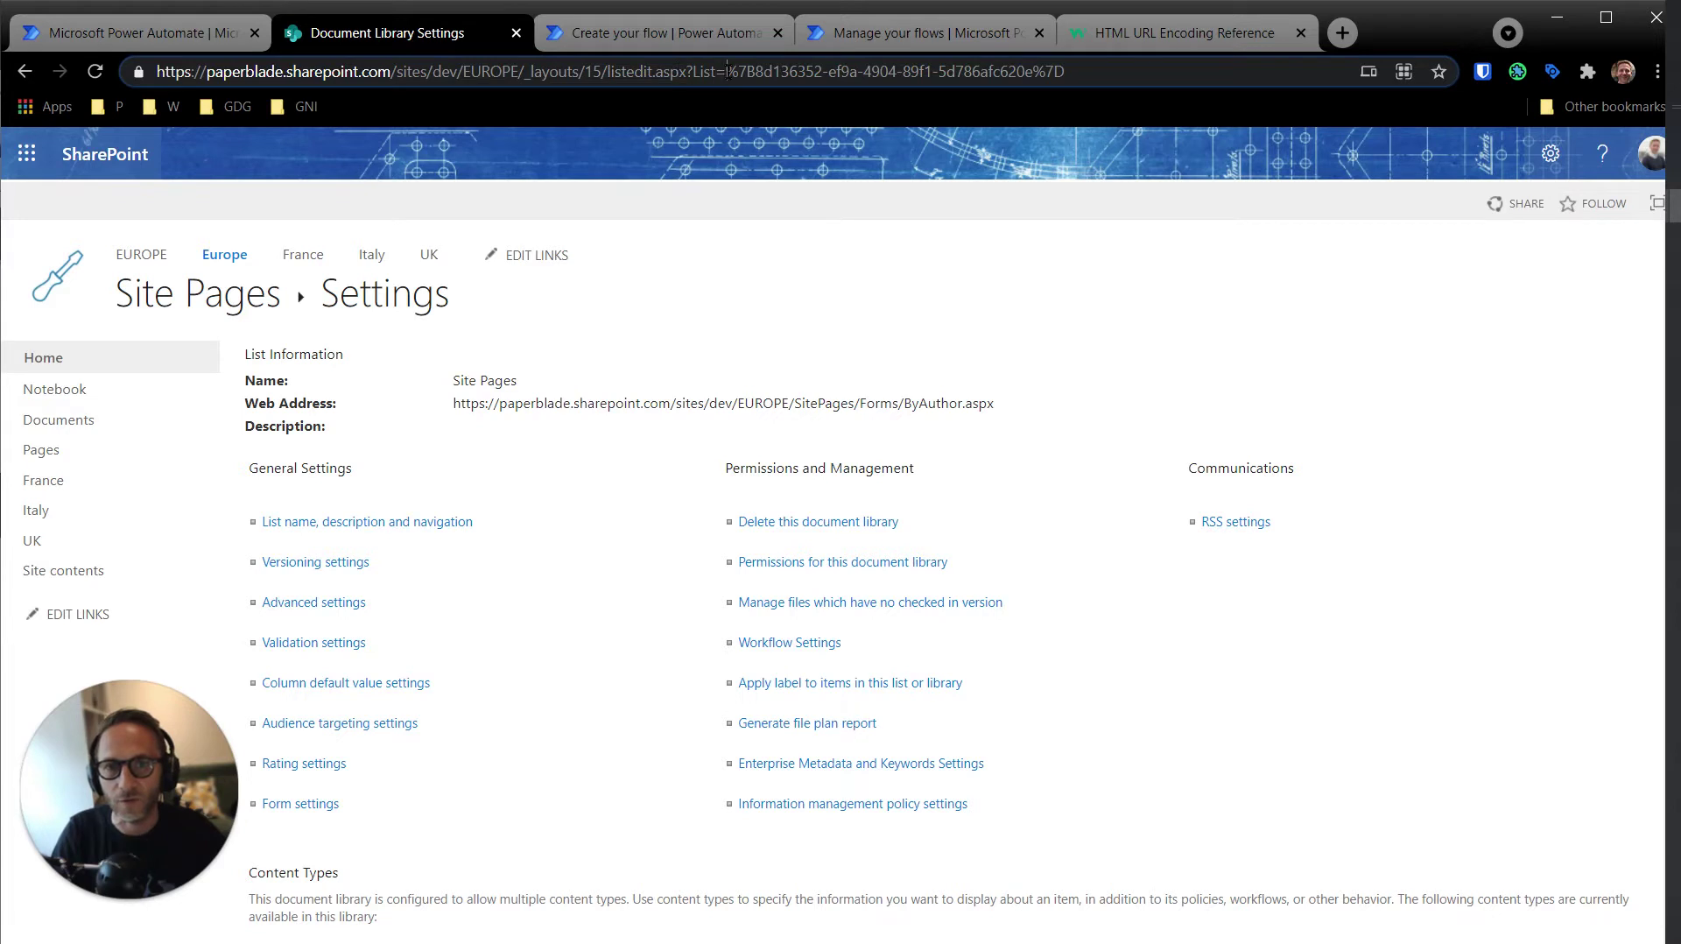
{"action": "left_click_drag", "start_coordinate": [725, 71], "coordinate": [1065, 71]}
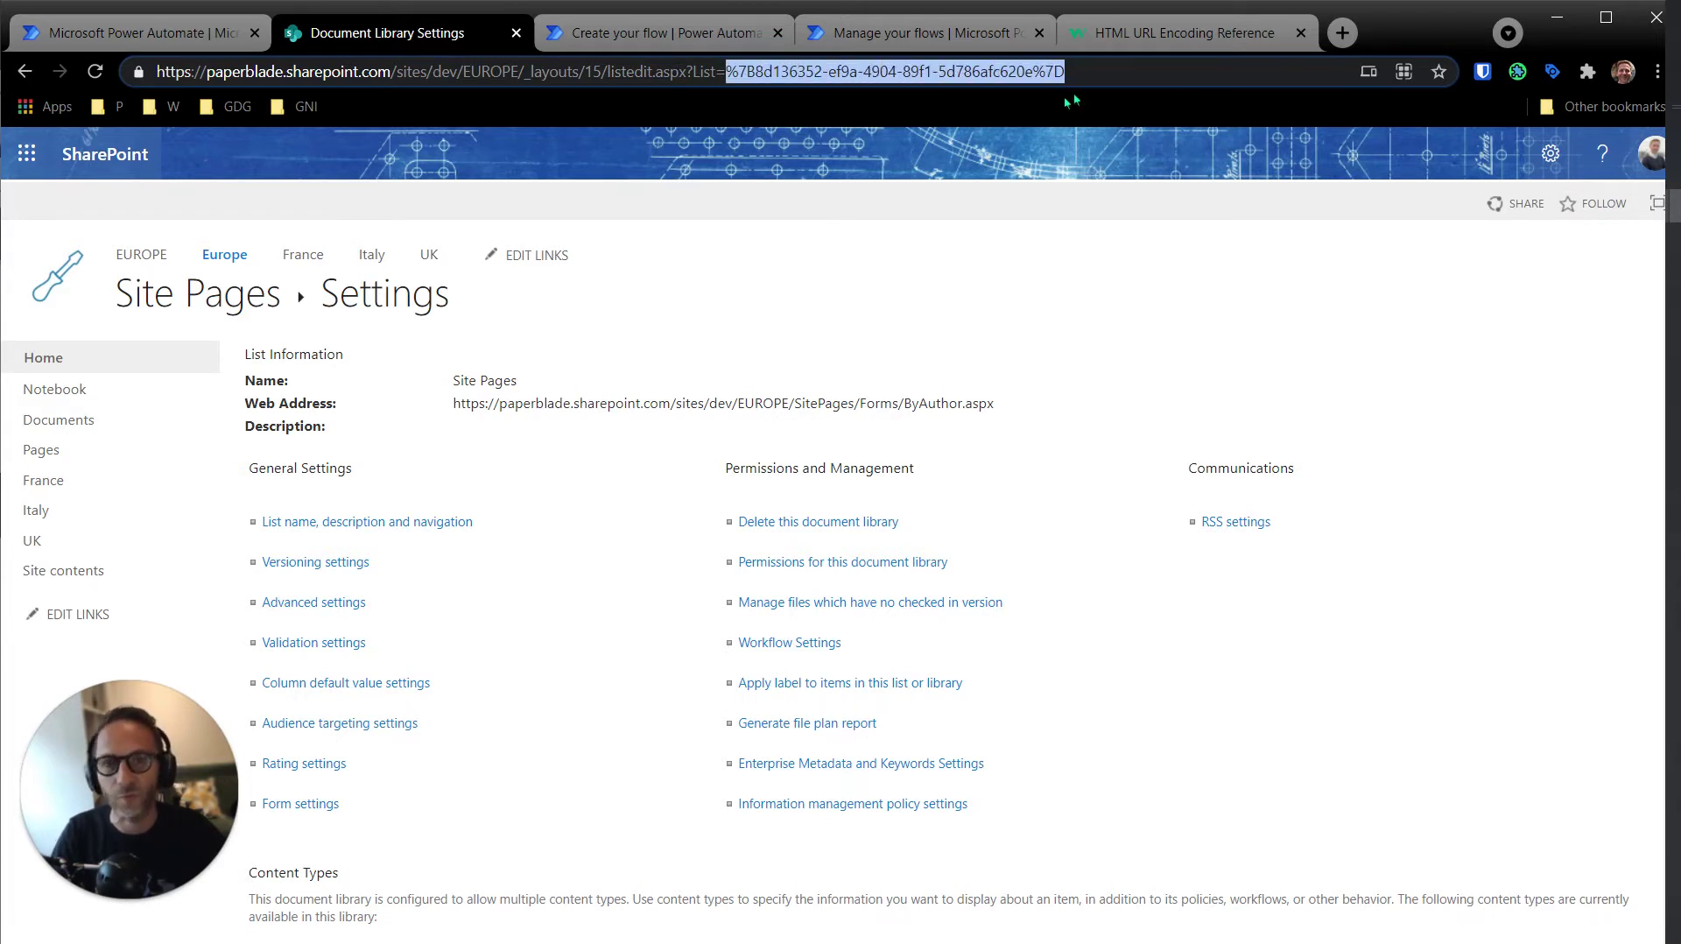
{"action": "left_click_drag", "start_coordinate": [693, 63], "coordinate": [723, 64]}
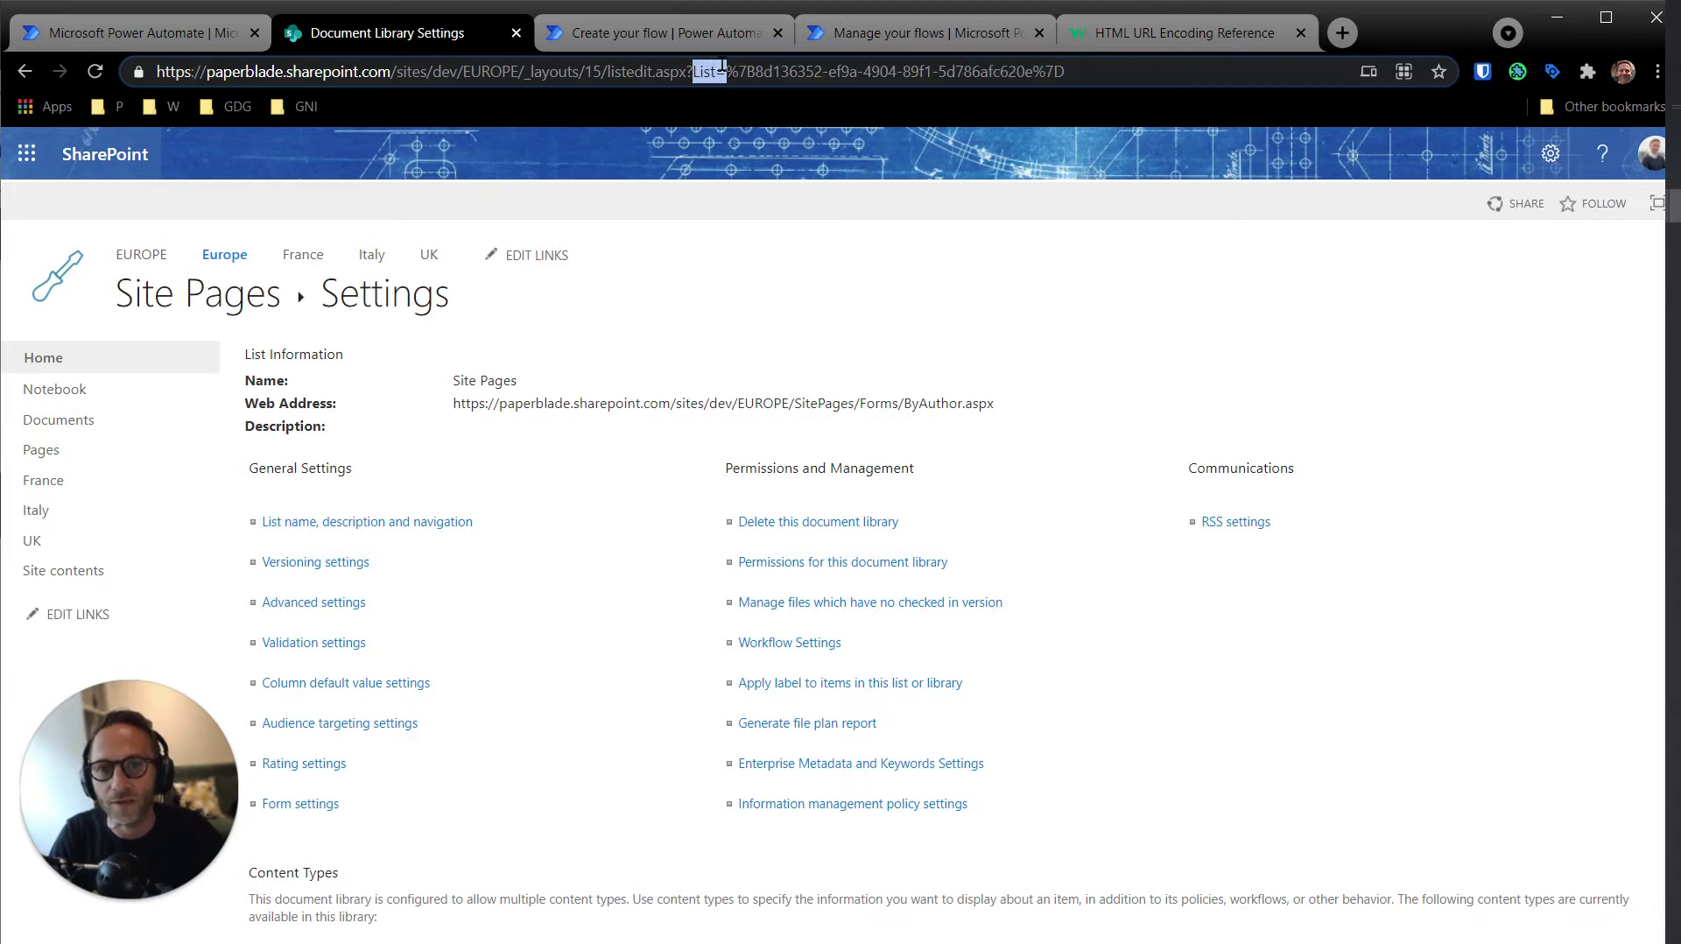
- Switch to the Power Automate flow and paste the encoded list ID as a custom value for the trigger's list name
{"action": "left_click", "coordinate": [679, 33]}
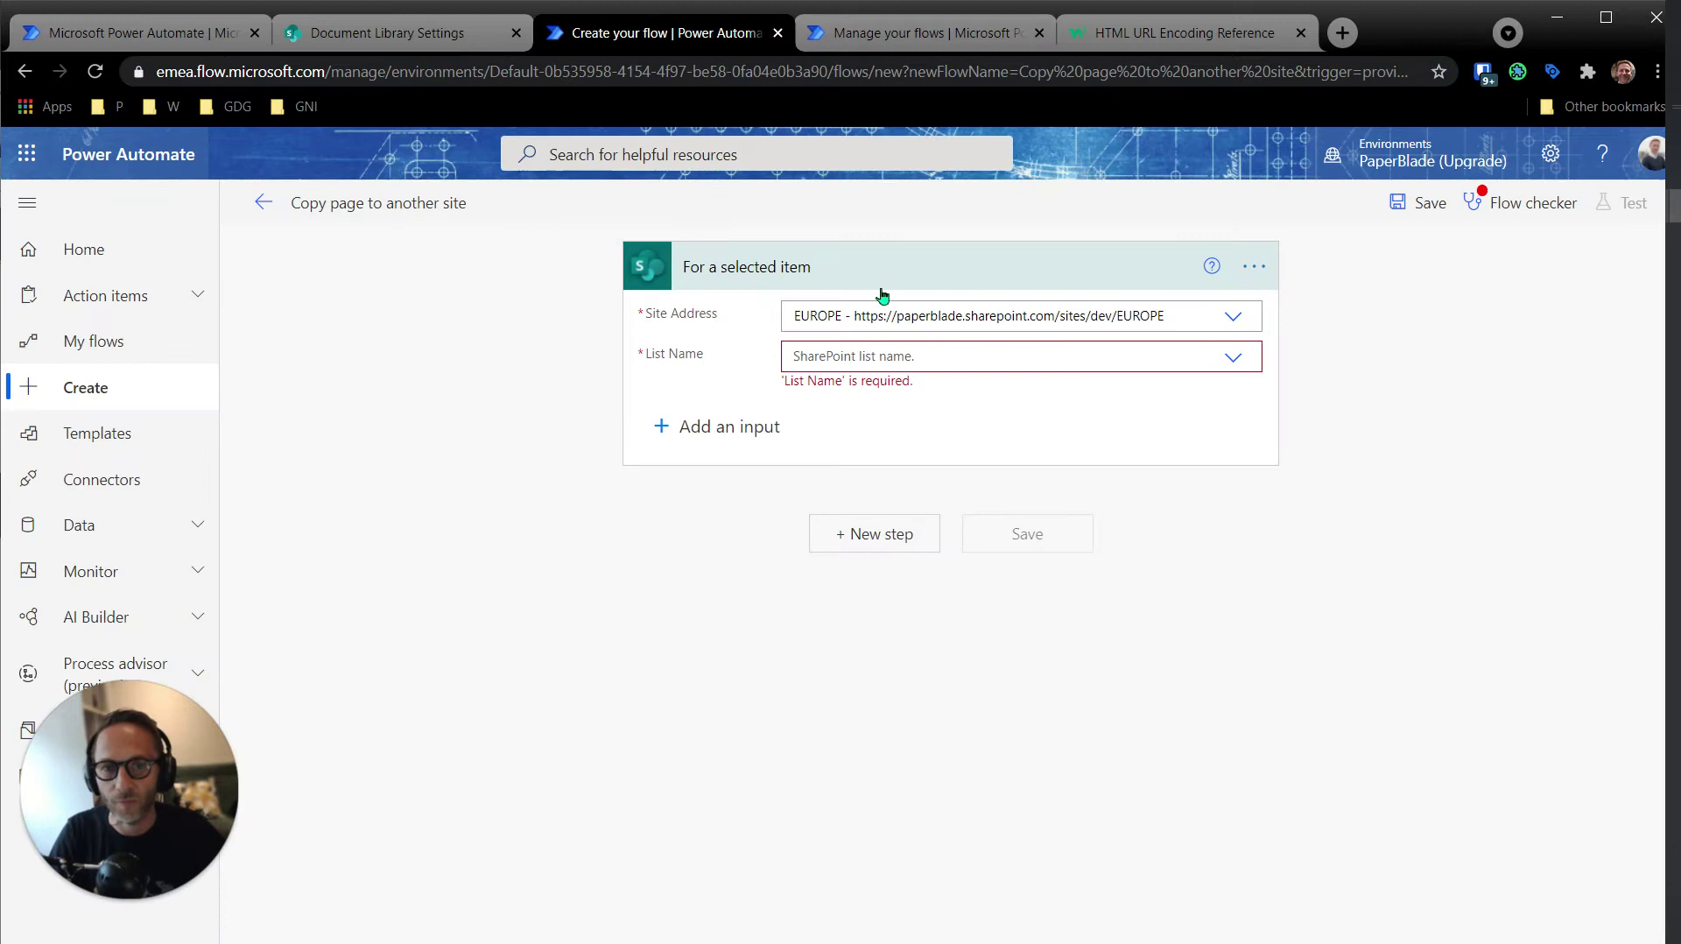
{"action": "left_click", "coordinate": [892, 354]}
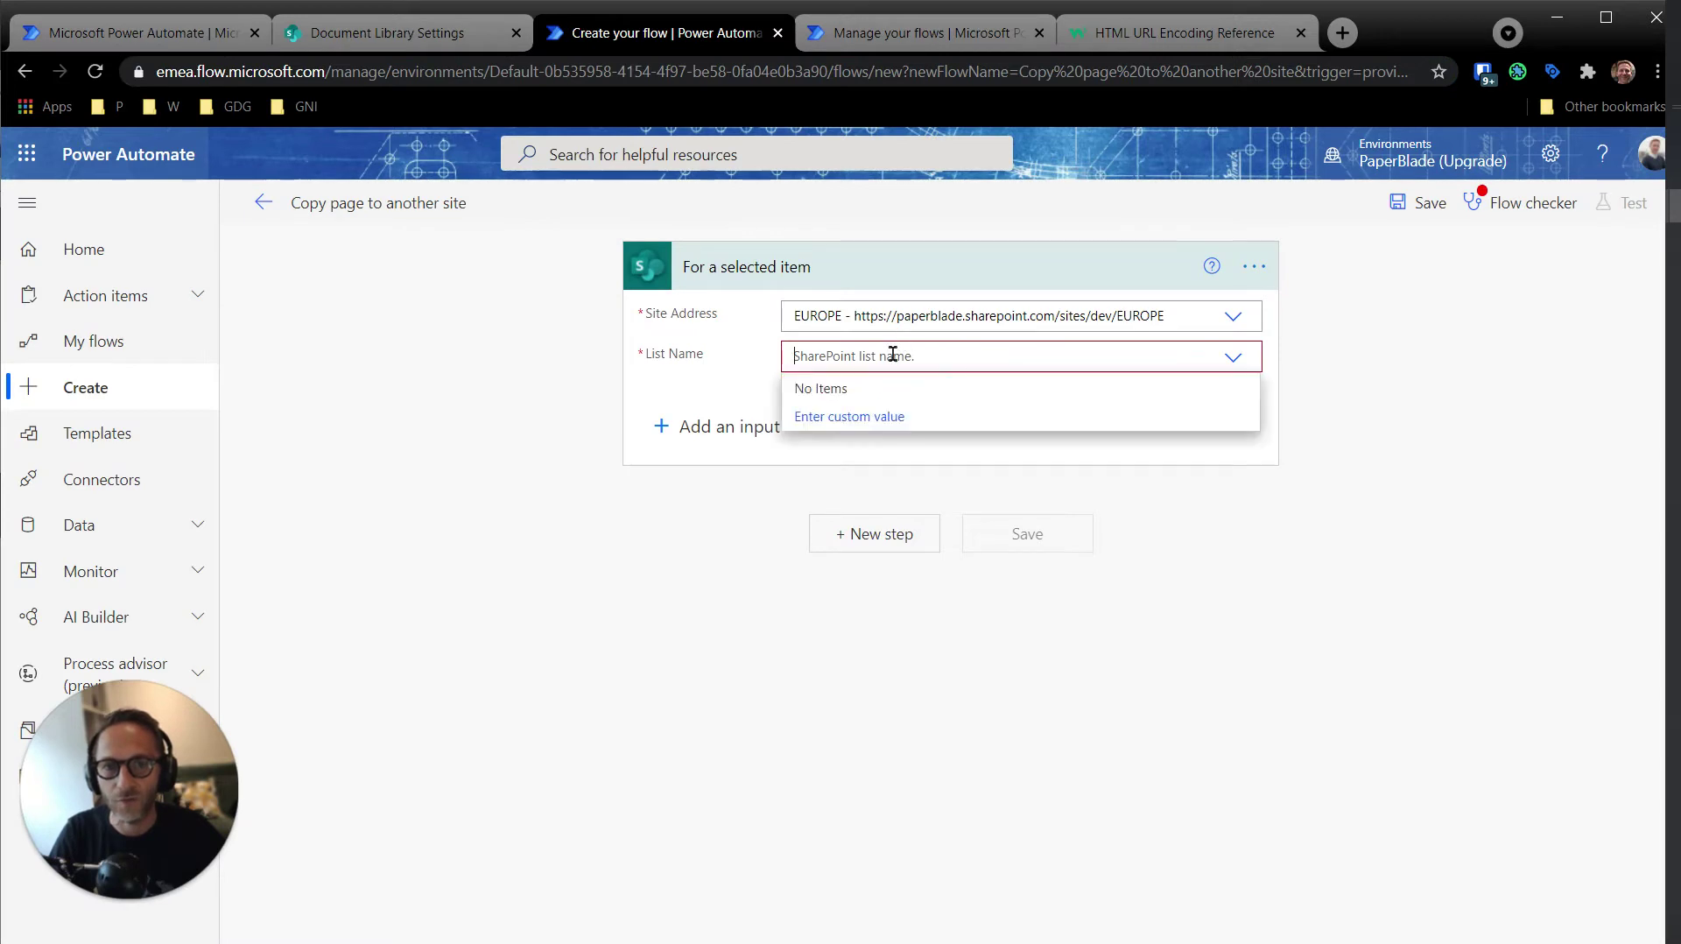
{"action": "left_click", "coordinate": [851, 419]}
{"action": "type", "text": "%7B8d13b352-ef9a-4904-89f1-5d786afc620e%7D"}
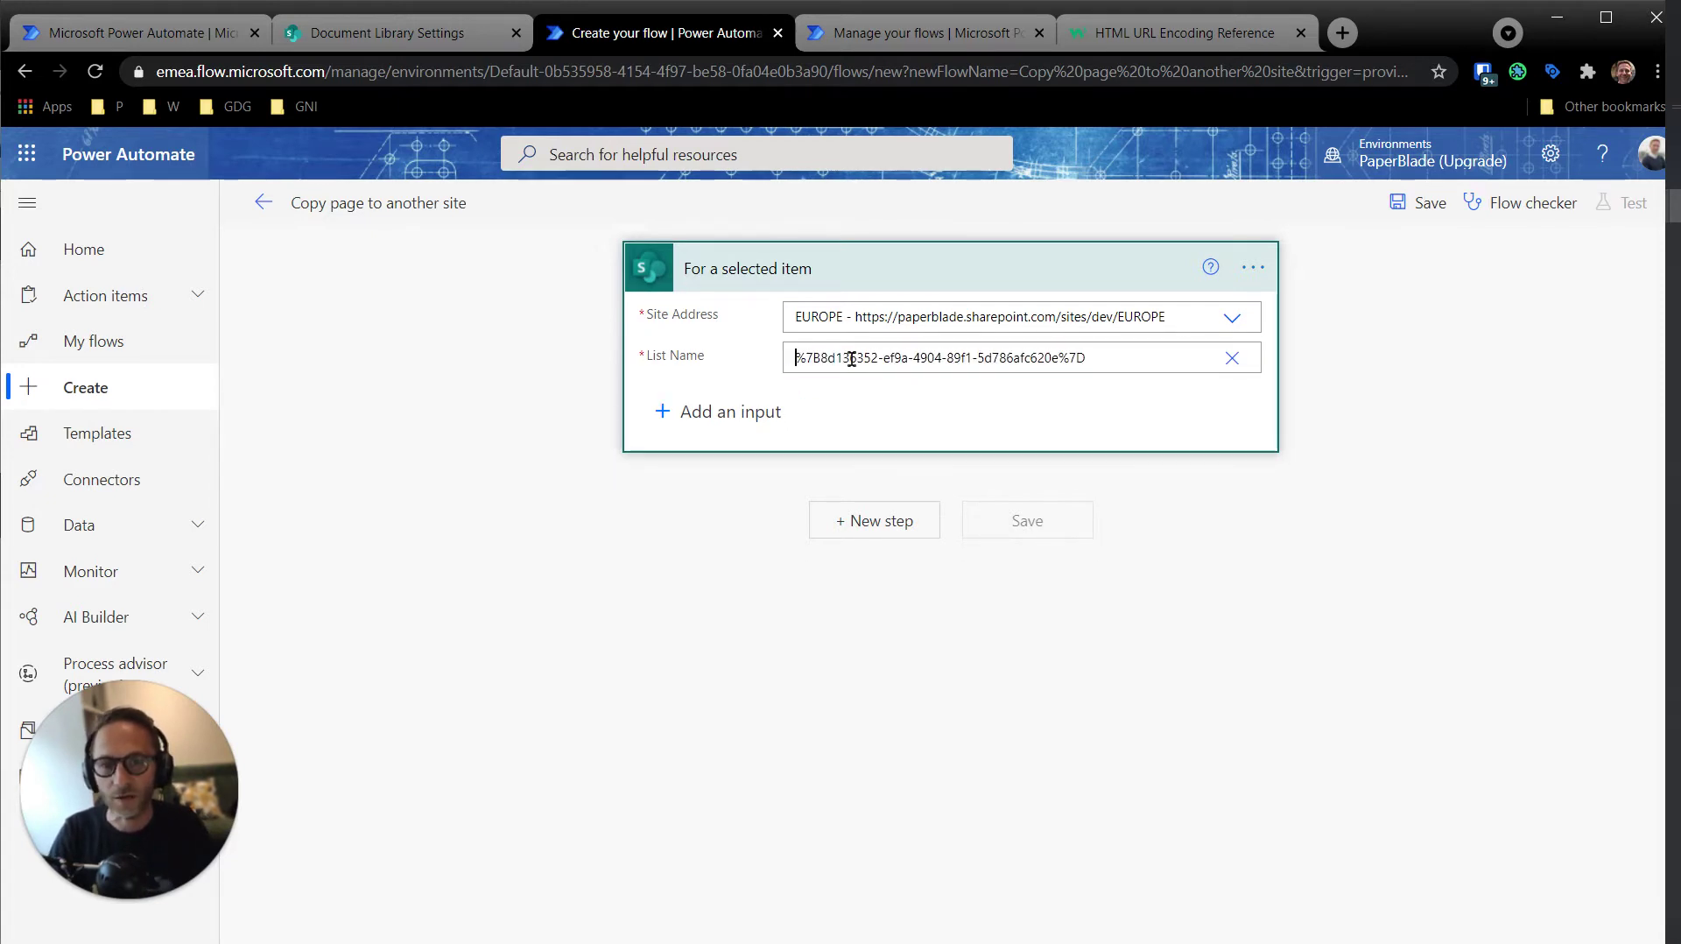
- Remove the leading %7B and trailing %7D from the trigger's list name, leaving 8d136352-ef9a-4904-89f1-5d786afc620e
{"action": "key", "text": "shift+Right"}
{"action": "key", "text": "shift+Right"}
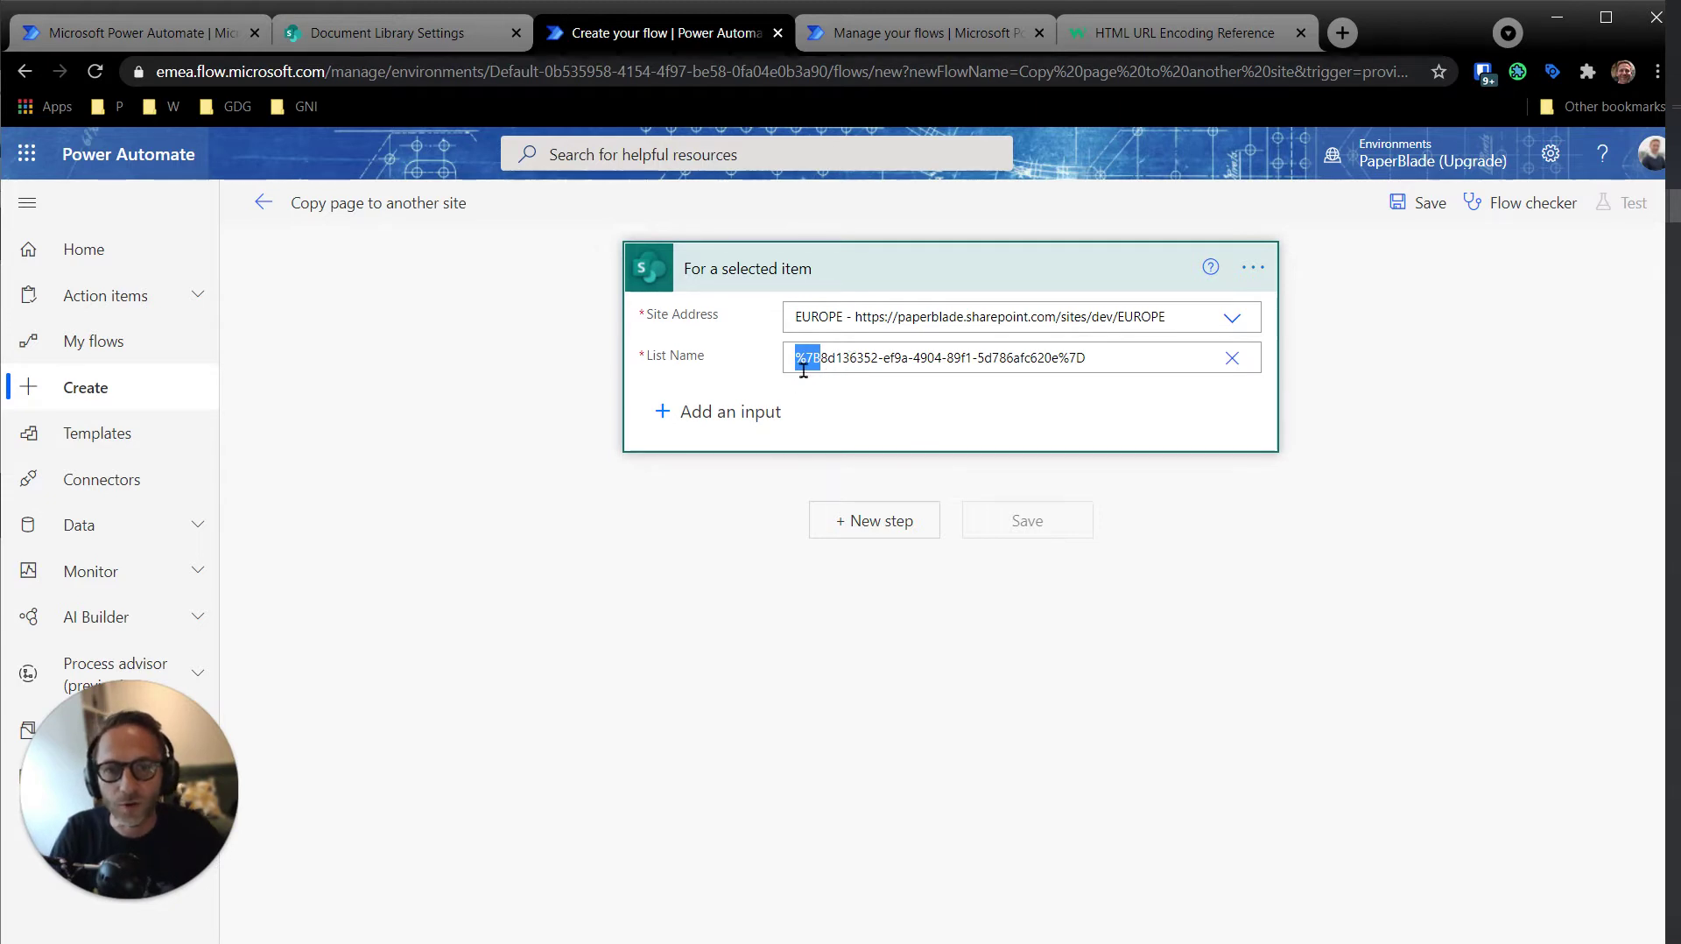
{"action": "key", "text": "BackSpace"}
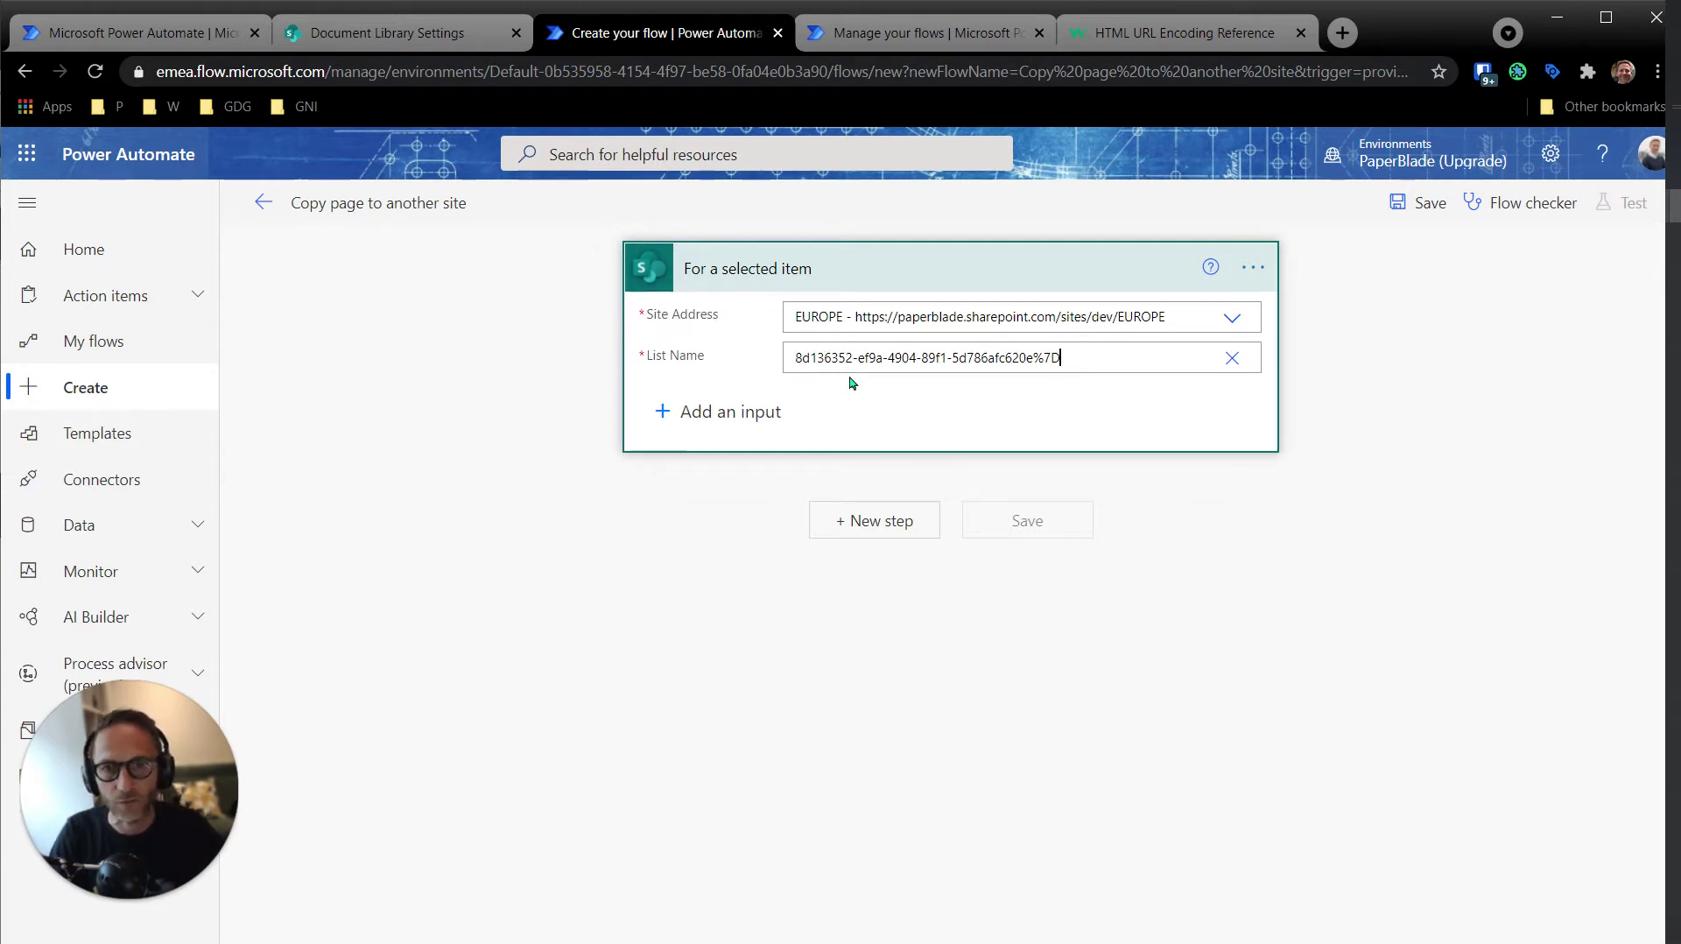
{"action": "key", "text": "shift+Left"}
{"action": "key", "text": "shift+Left"}
{"action": "key", "text": "shift+Left"}
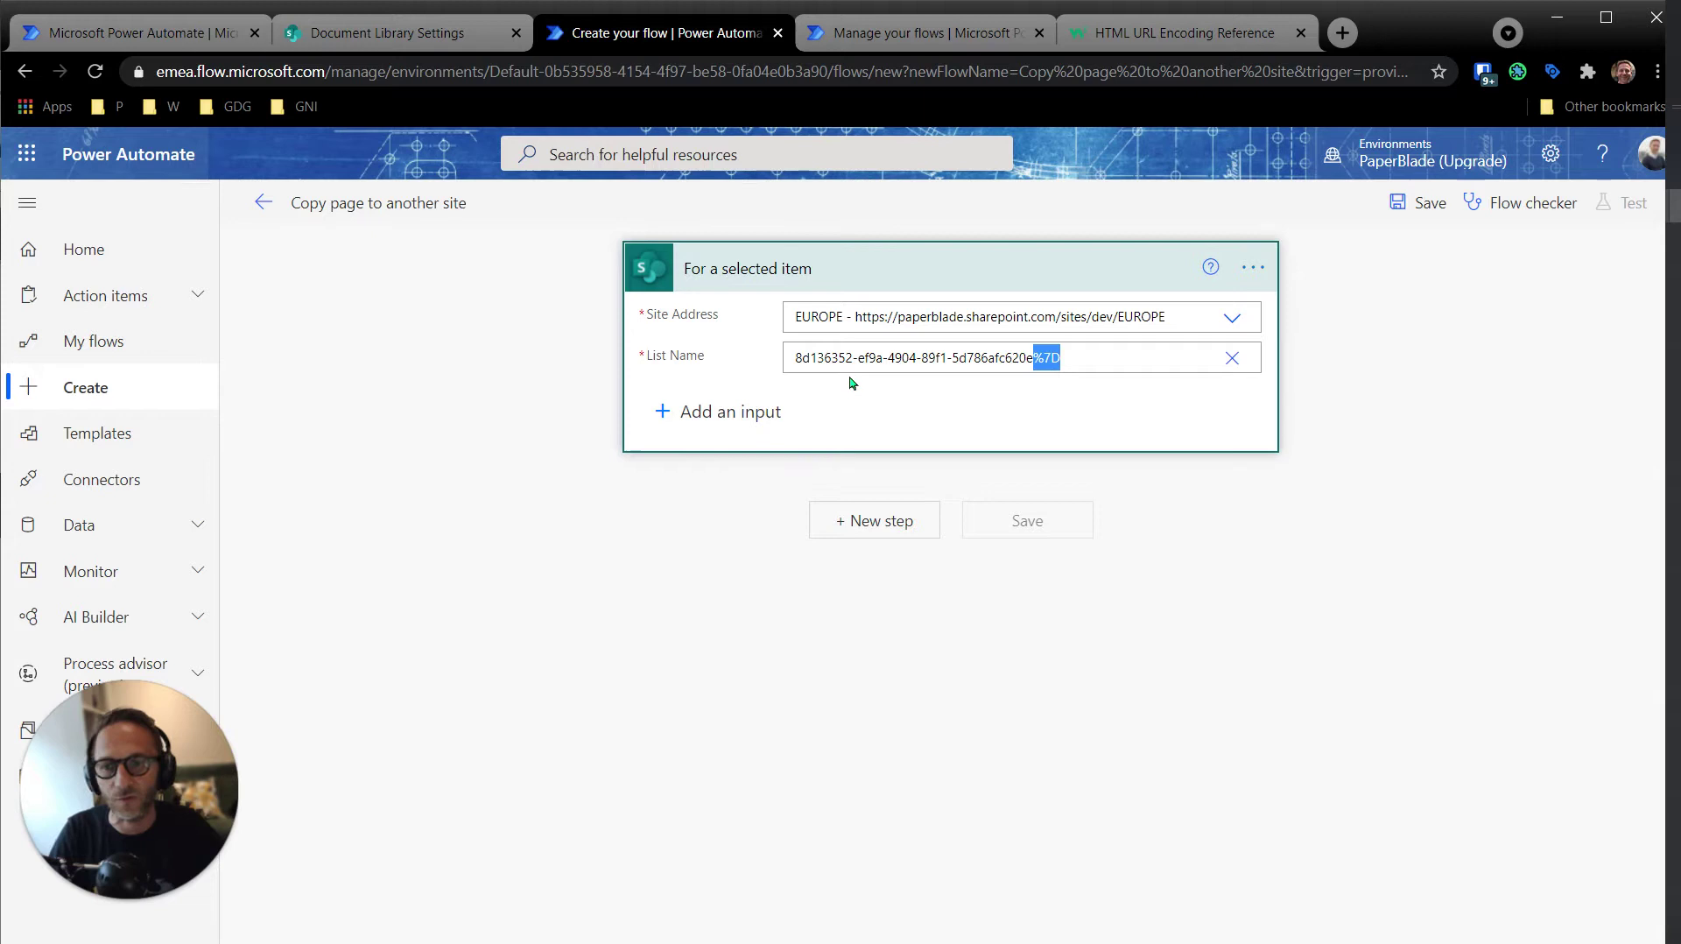
{"action": "key", "text": "BackSpace"}
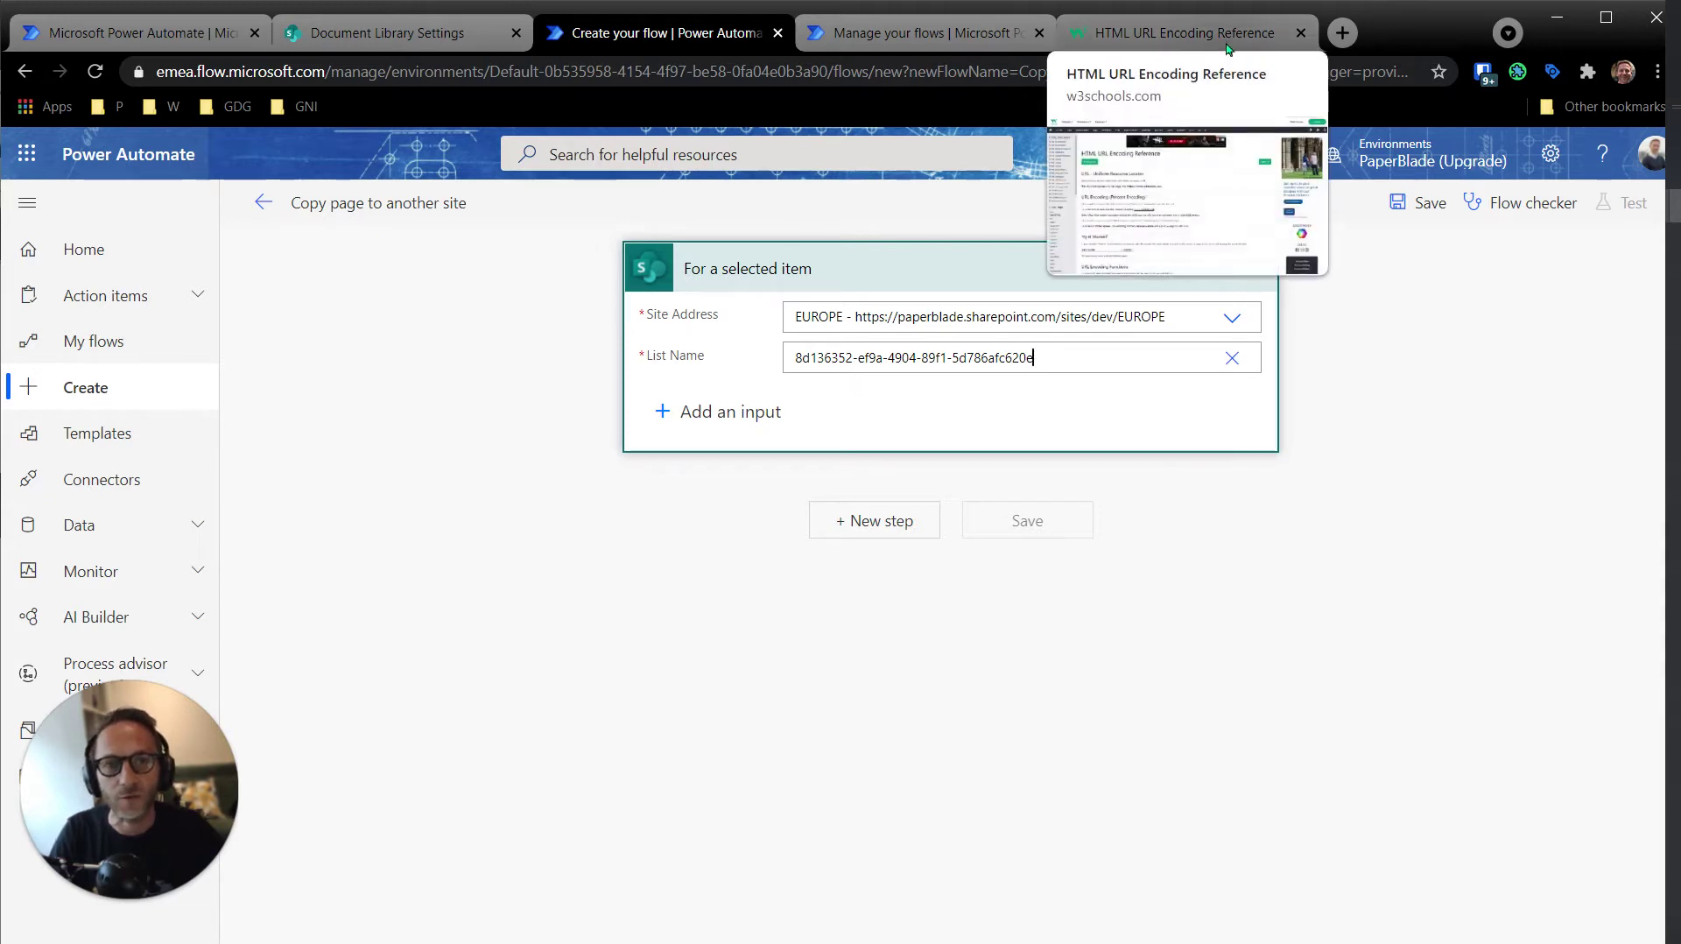
- Switch to the w3schools HTML URL Encoding Reference and look up which characters %7b and %7d stand for
{"action": "left_click", "coordinate": [1138, 109]}
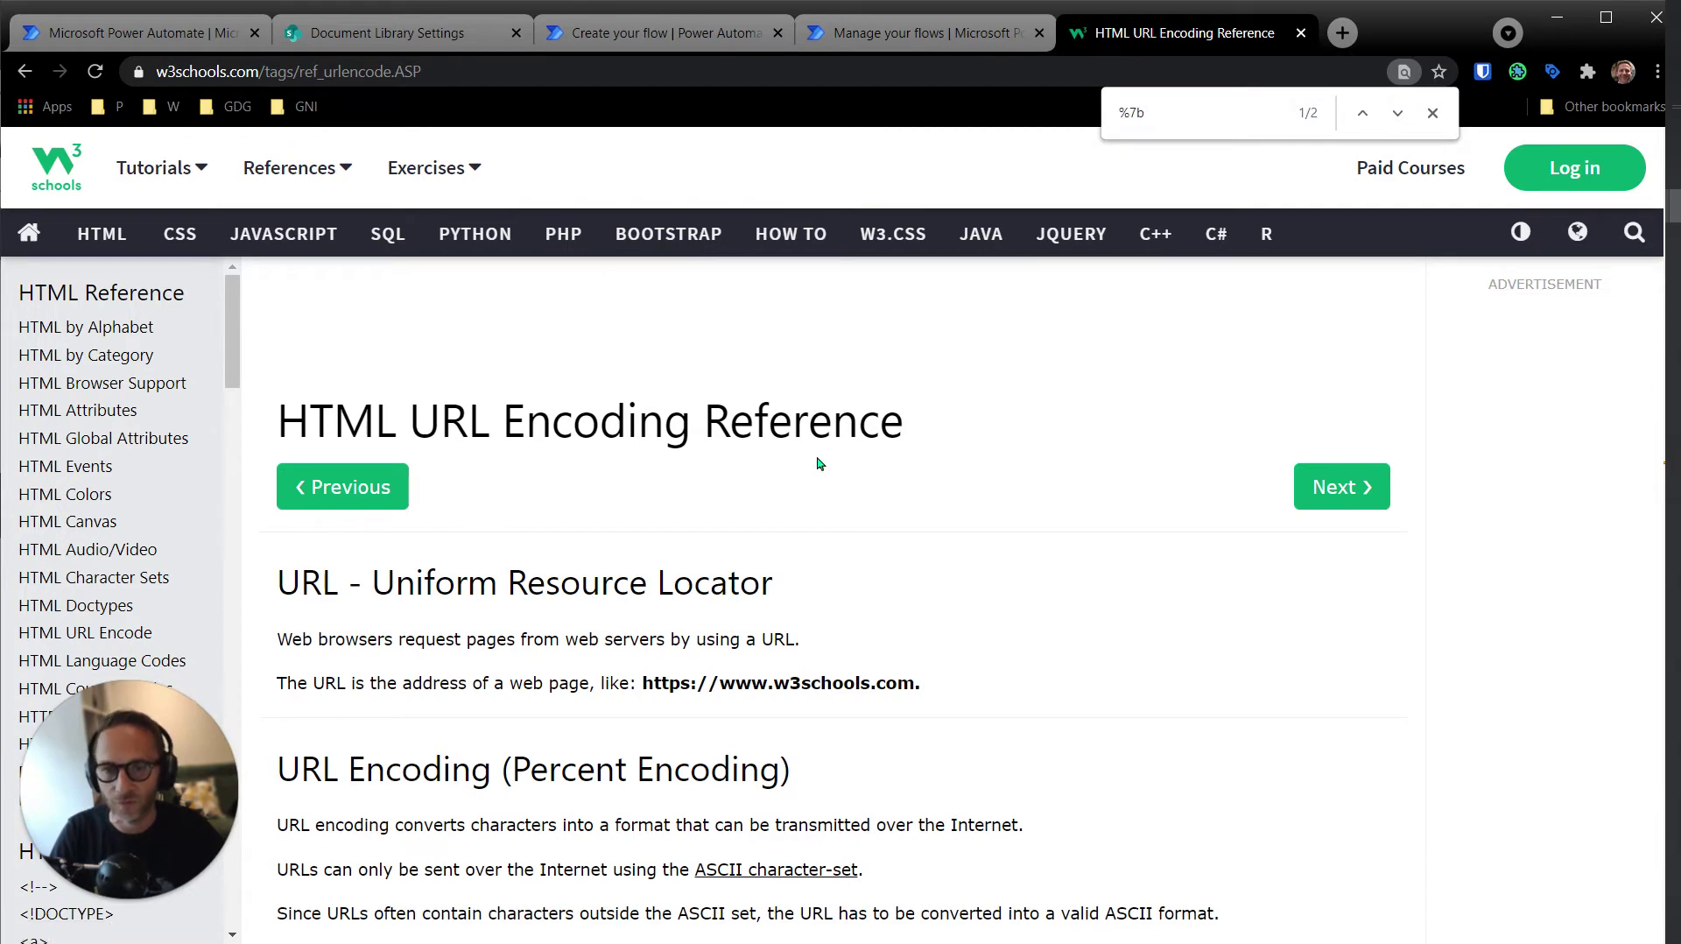
{"action": "key", "text": "ctrl+f"}
{"action": "type", "text": "%"}
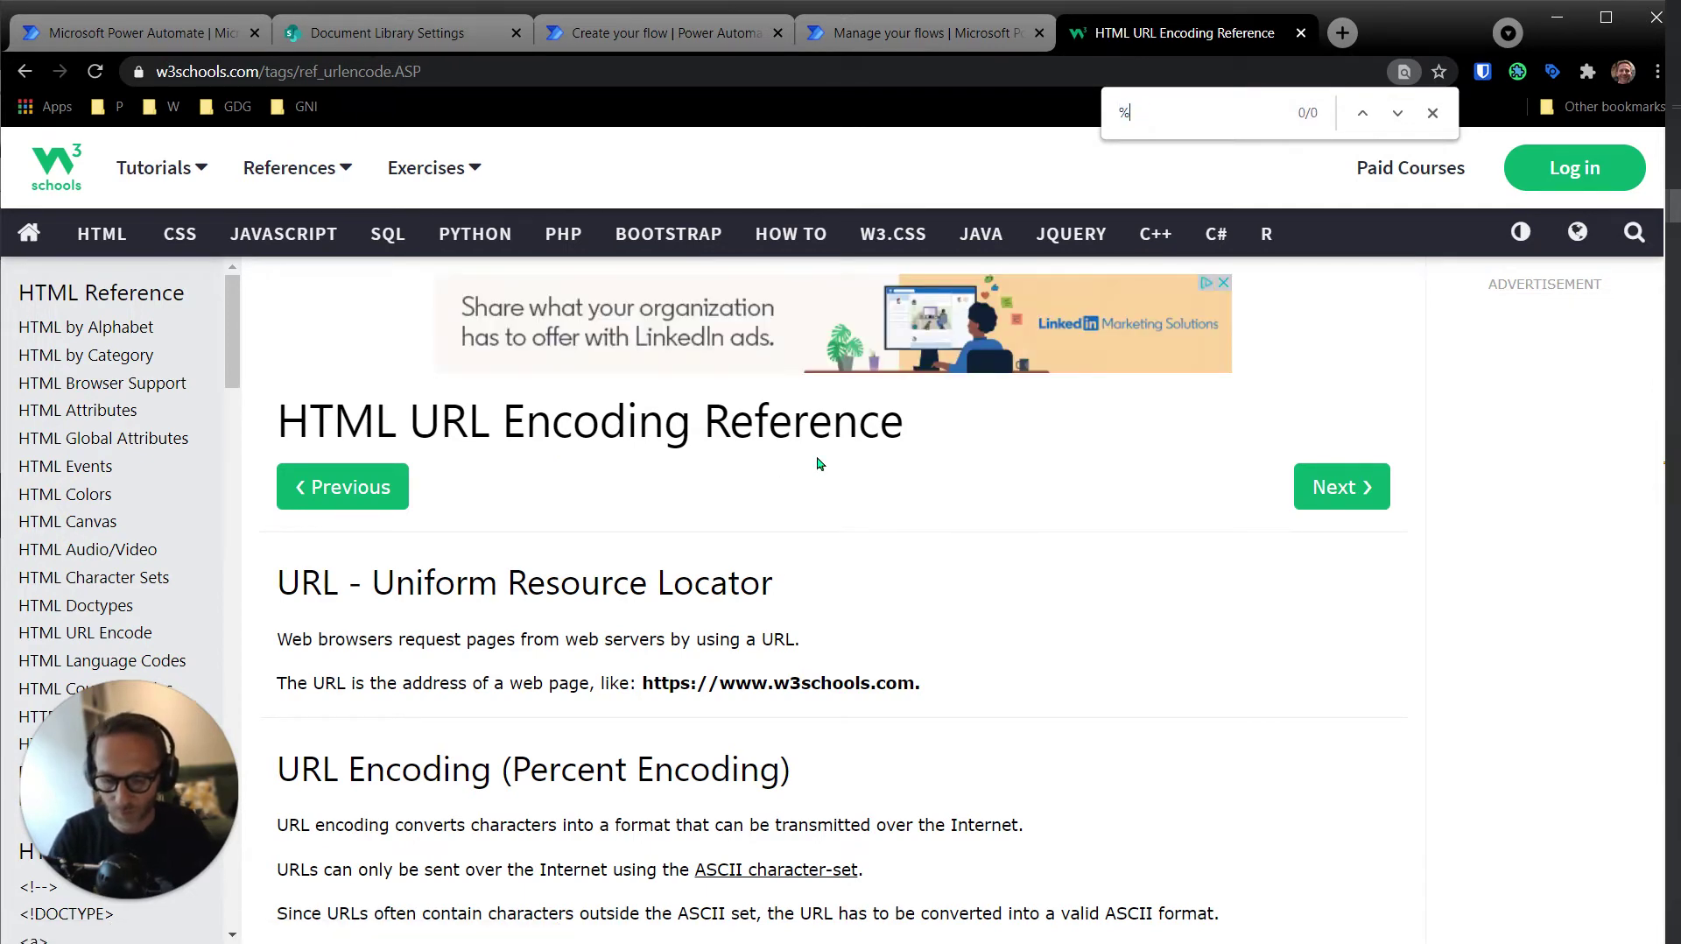
{"action": "type", "text": "7b"}
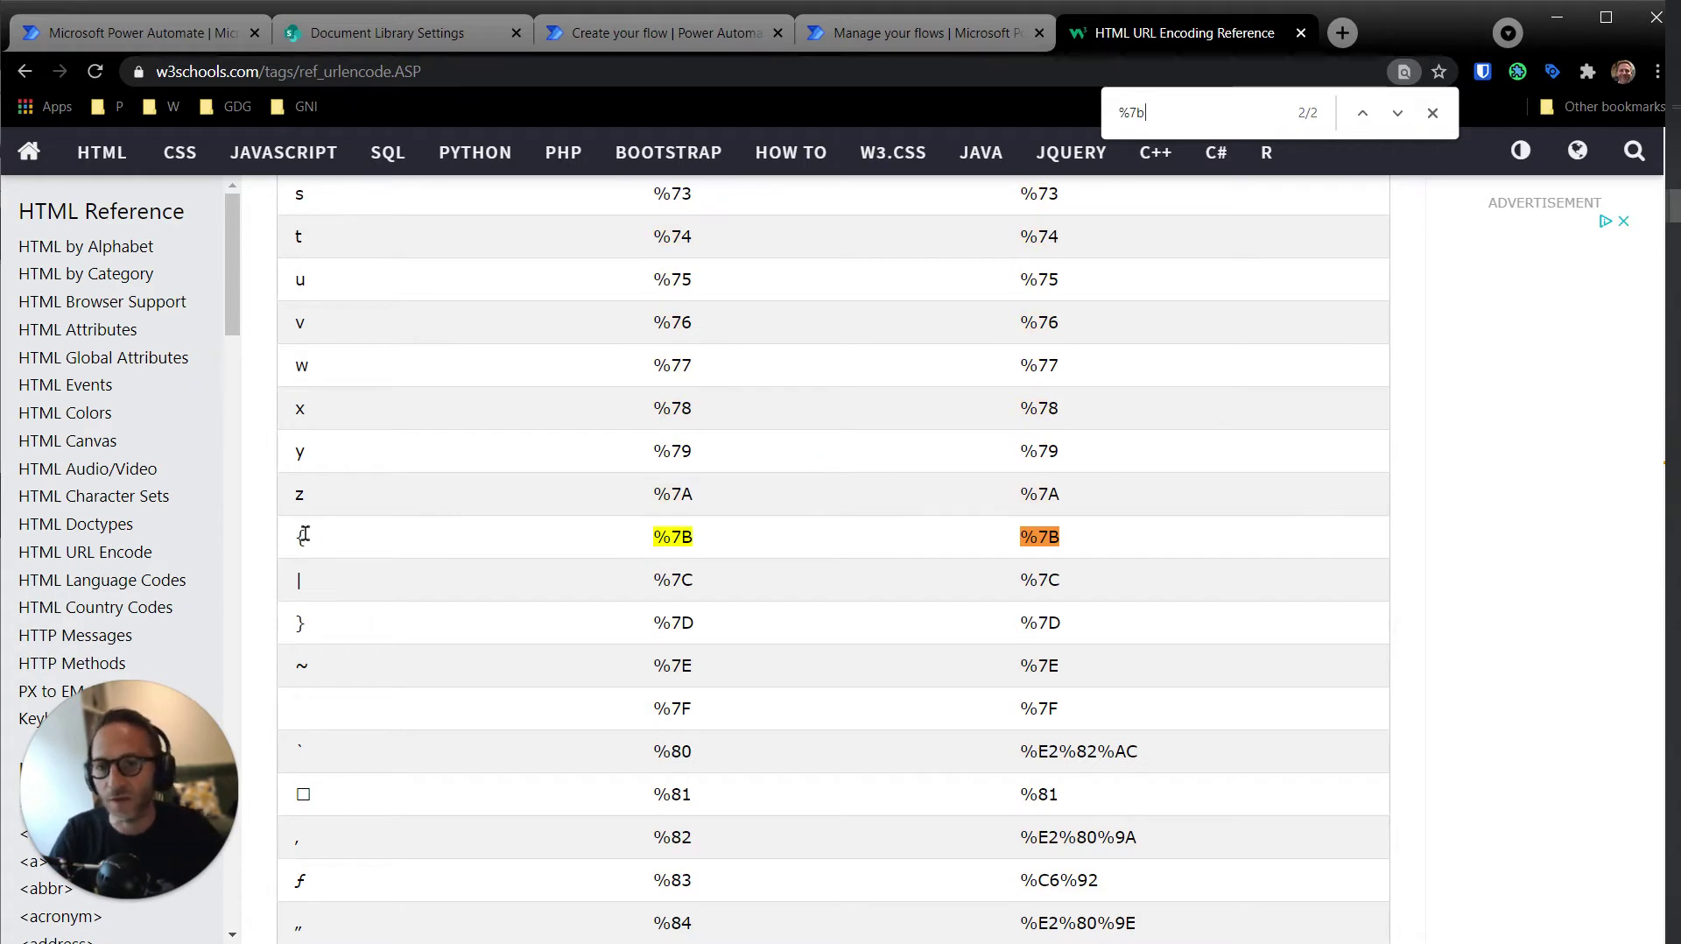
{"action": "left_click_drag", "start_coordinate": [314, 540], "coordinate": [289, 544]}
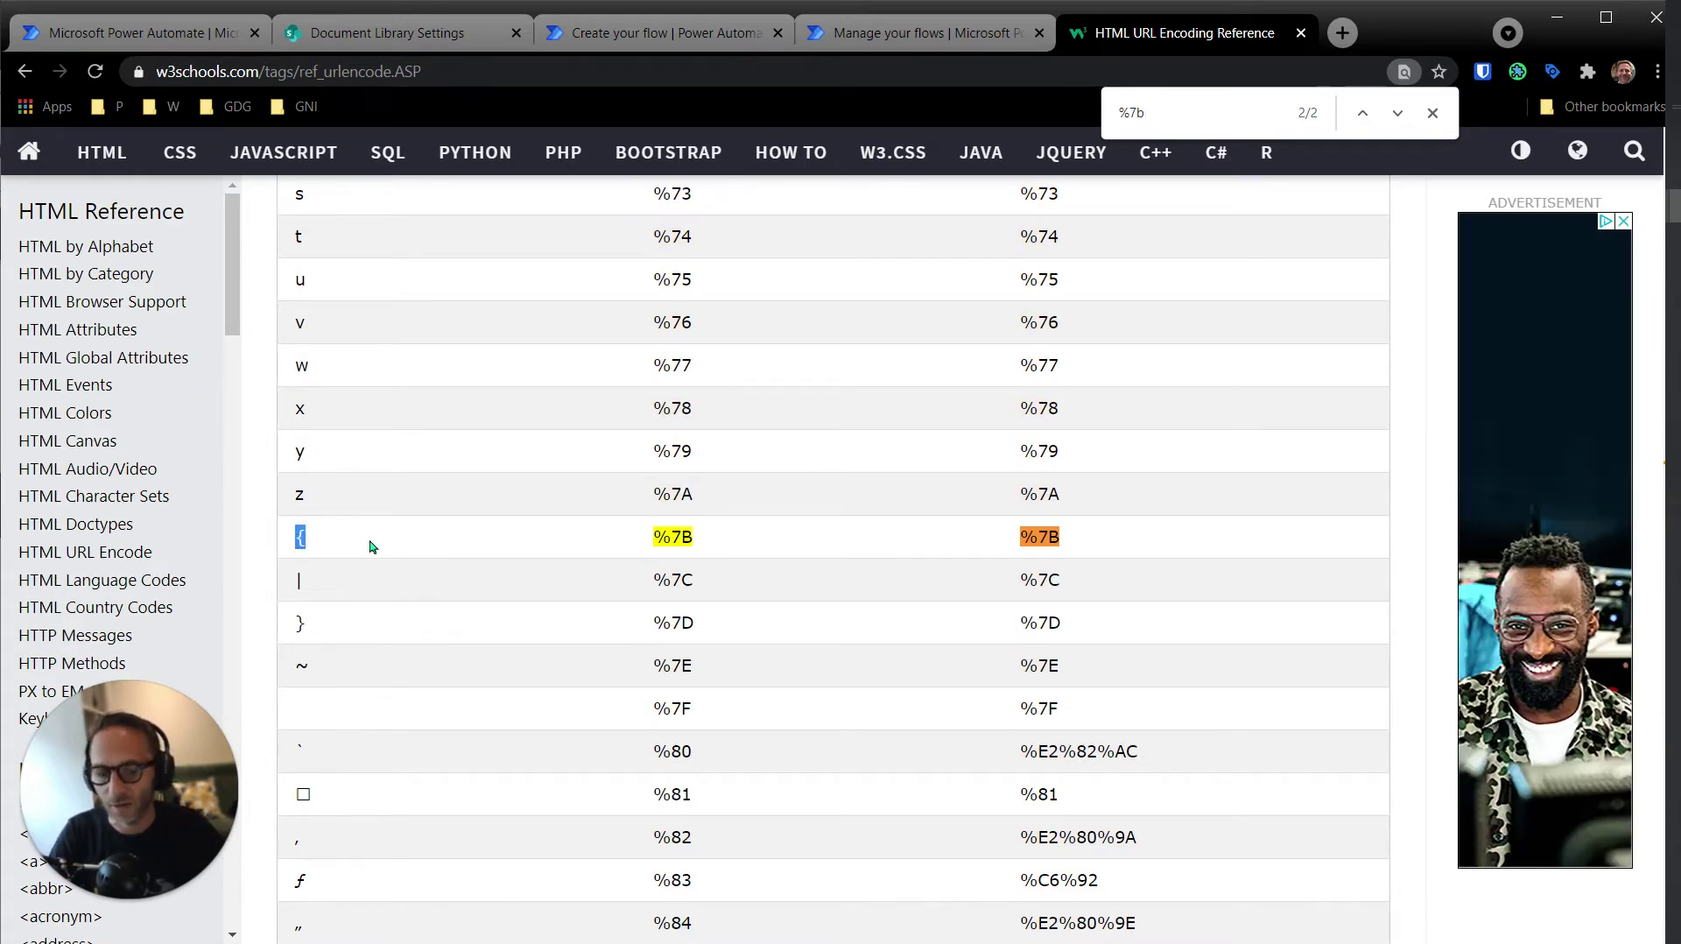
{"action": "left_click", "coordinate": [1169, 124]}
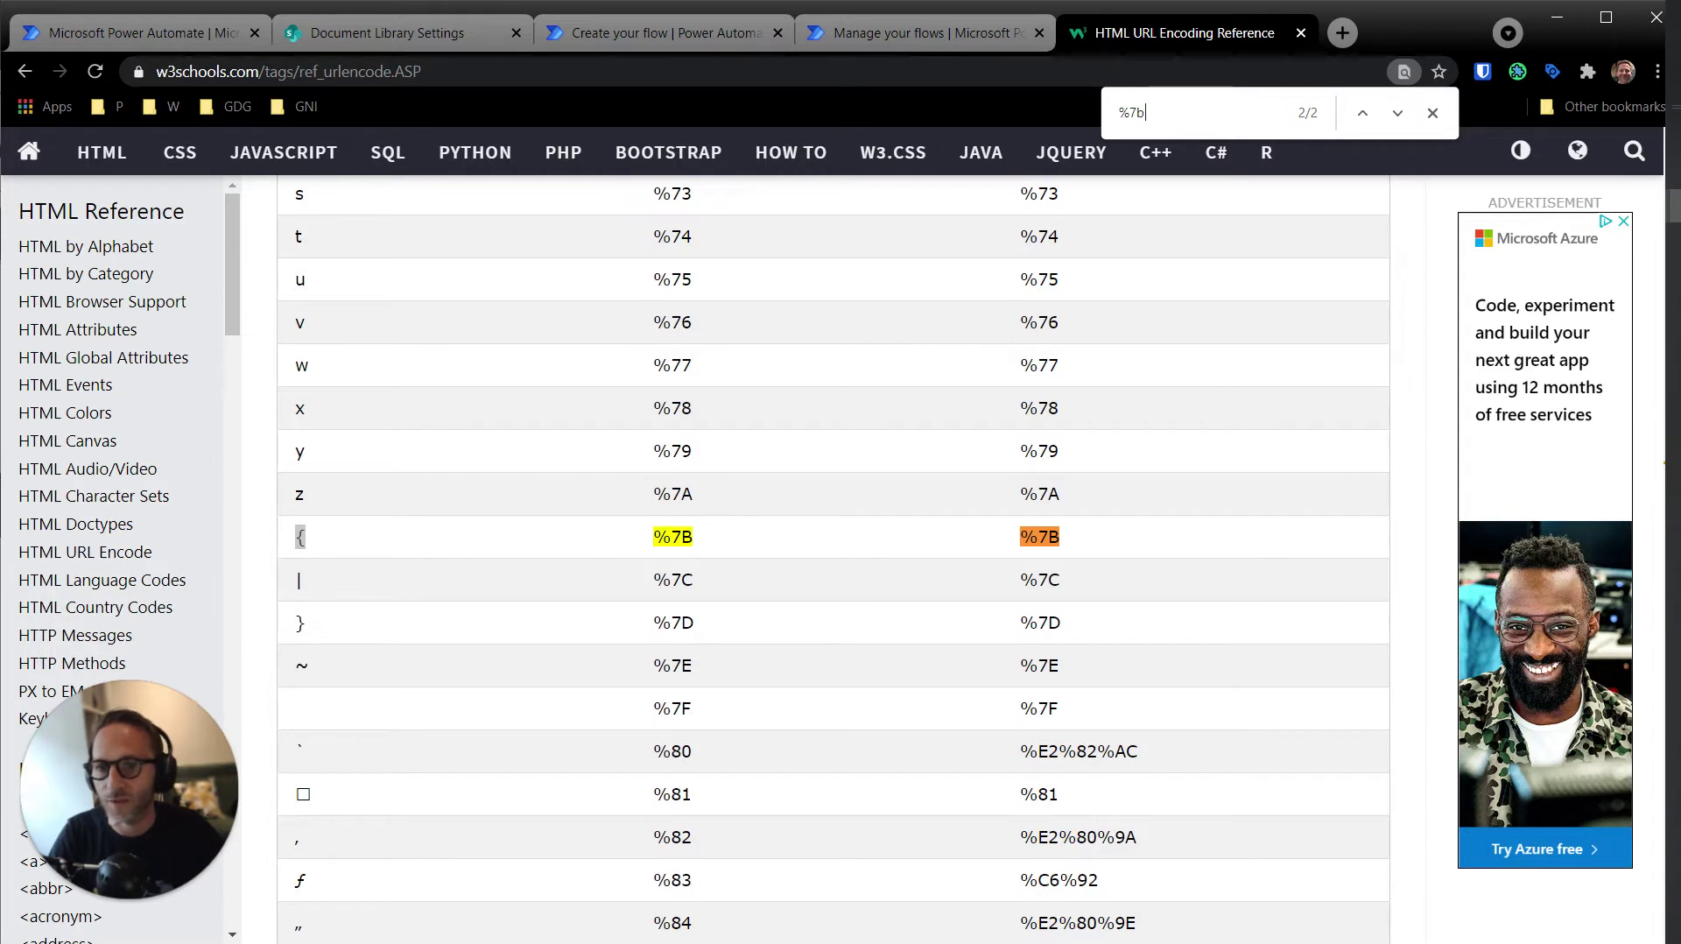
{"action": "key", "text": "BackSpace"}
{"action": "type", "text": "d"}
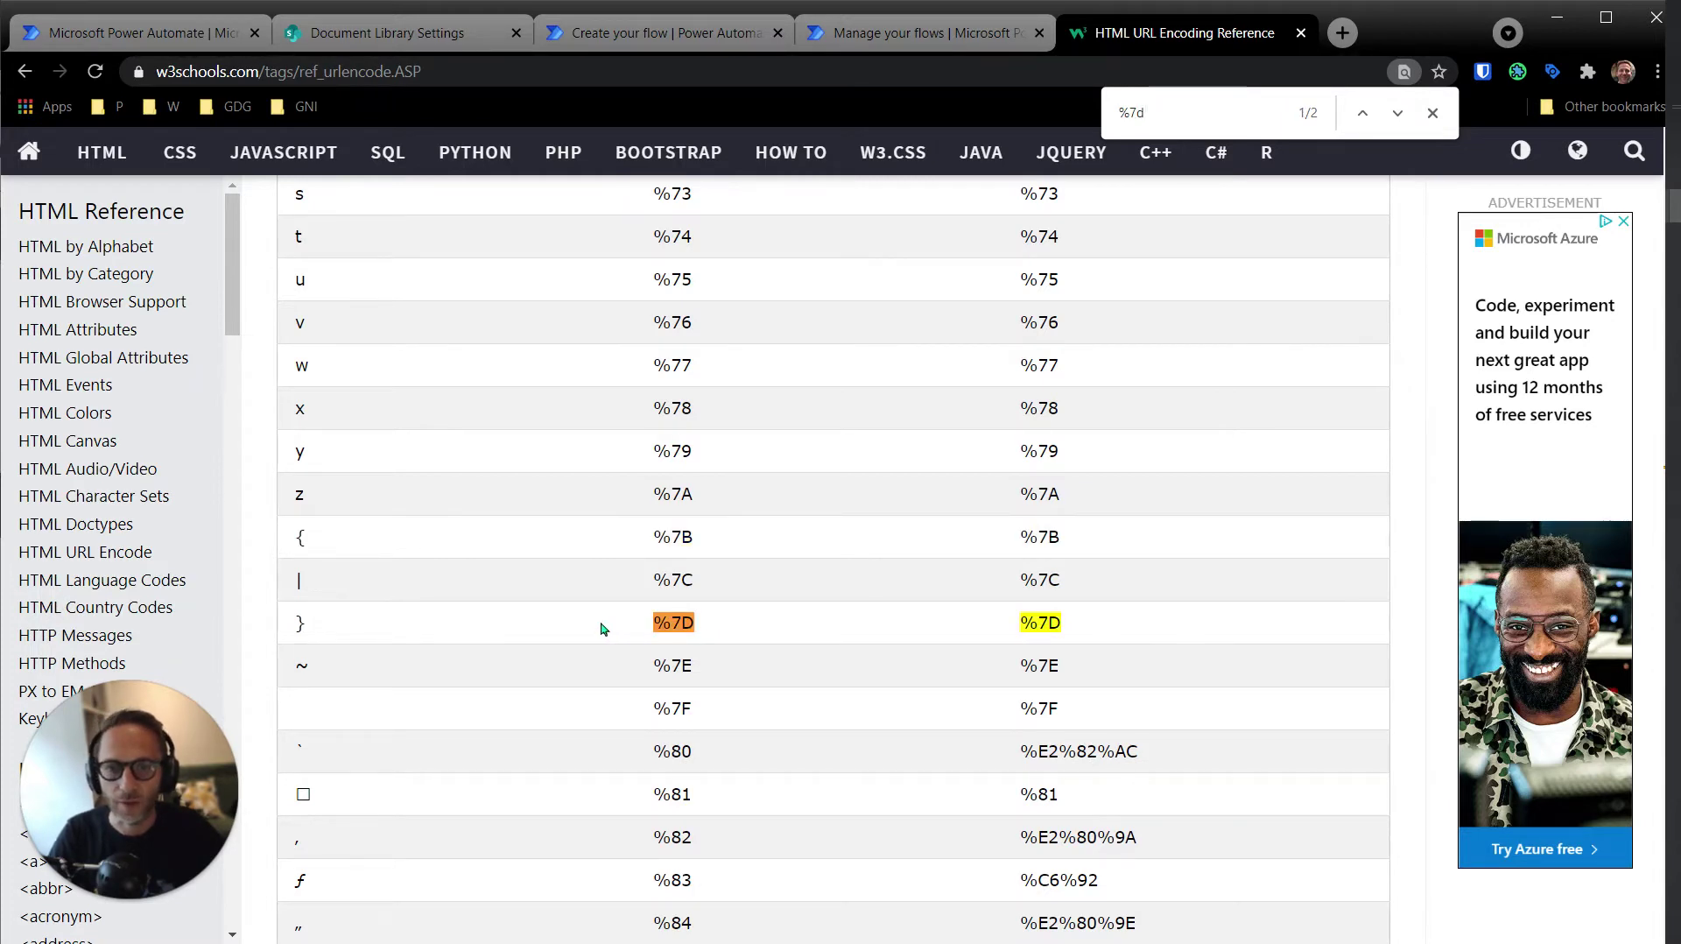
{"action": "left_click_drag", "start_coordinate": [336, 622], "coordinate": [297, 635]}
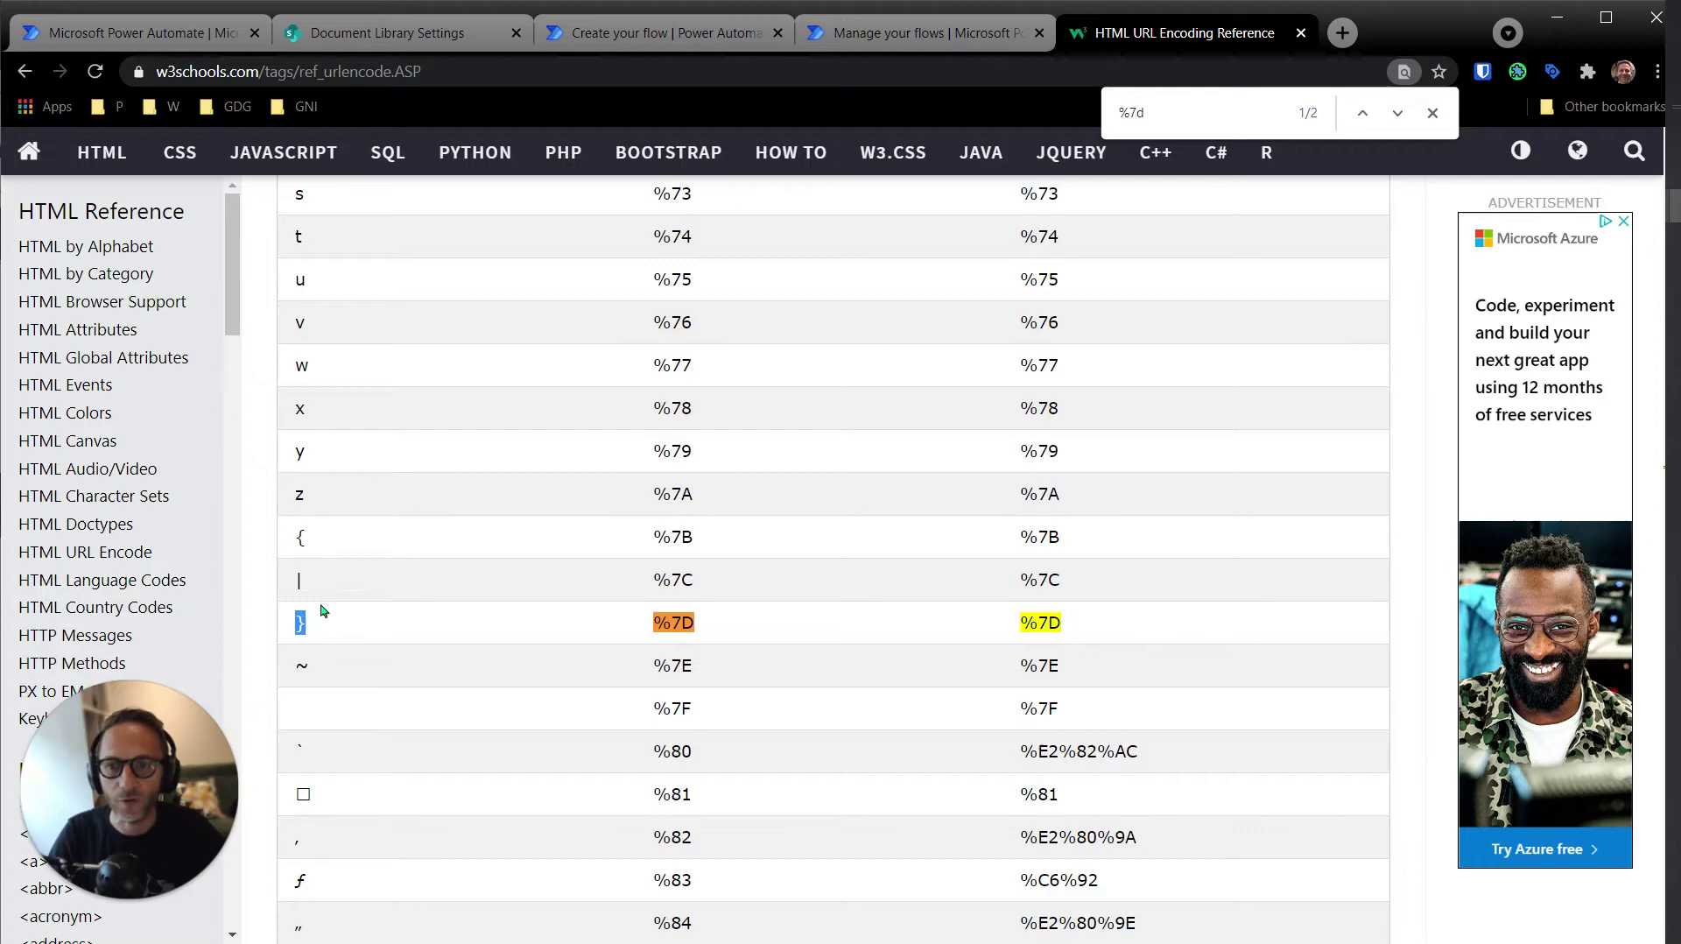
- Return to the Power Automate flow and start a new step after the trigger using the SharePoint connector
{"action": "left_click", "coordinate": [683, 40]}
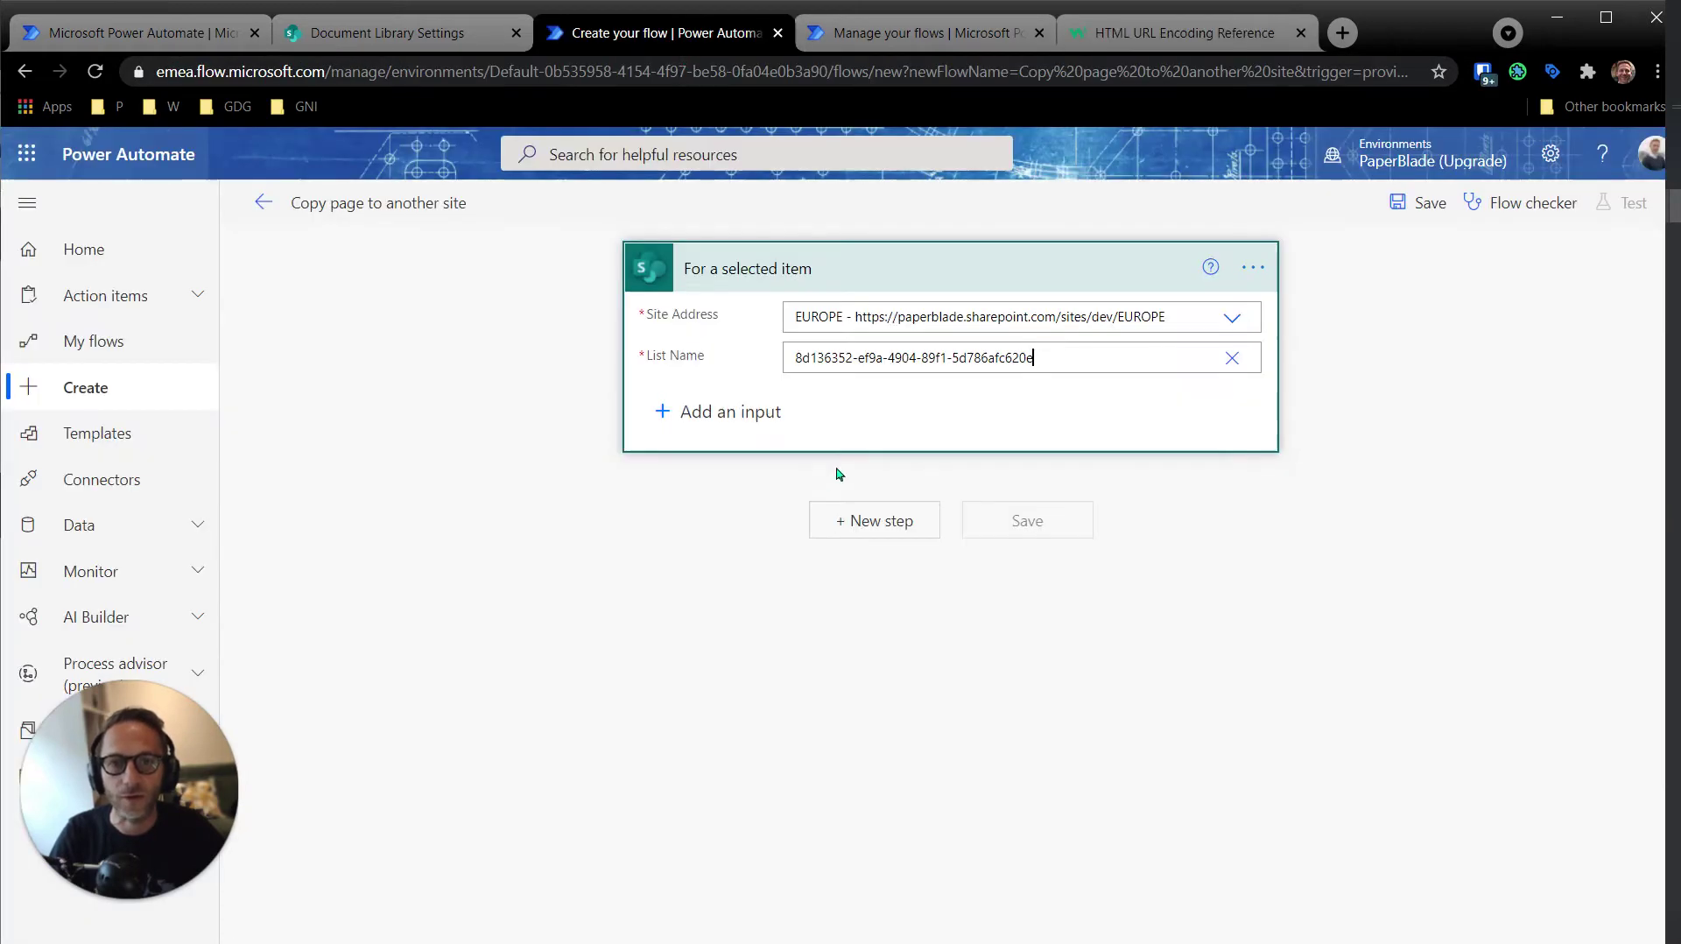
{"action": "left_click", "coordinate": [881, 521]}
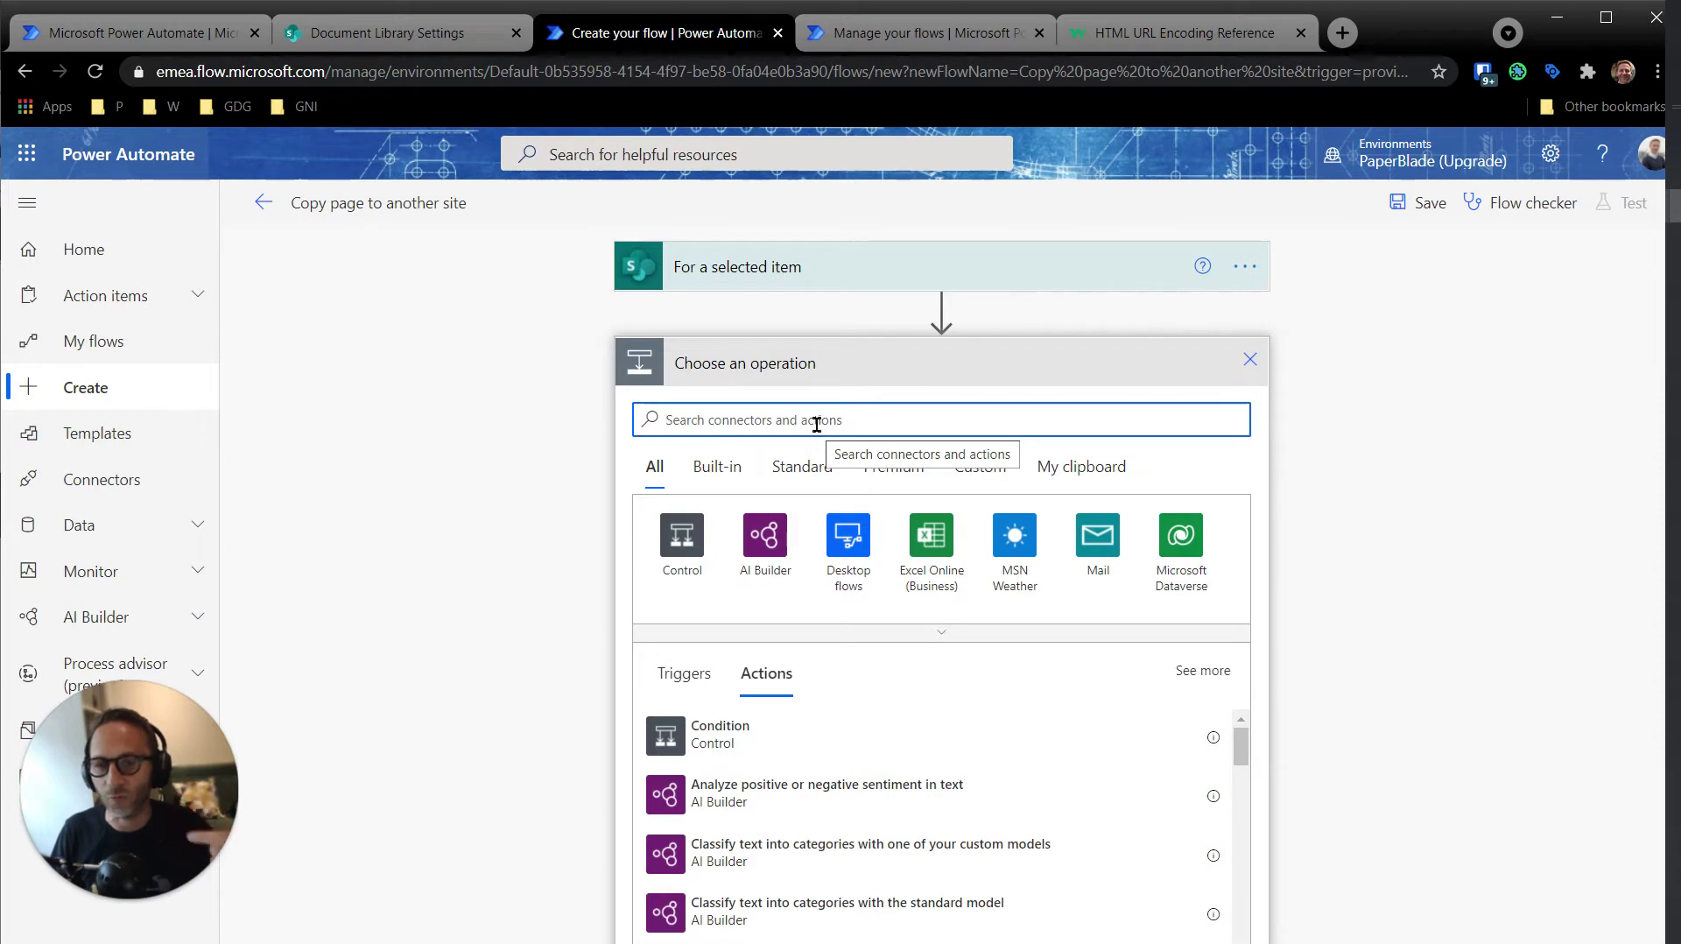
{"action": "left_click", "coordinate": [884, 282]}
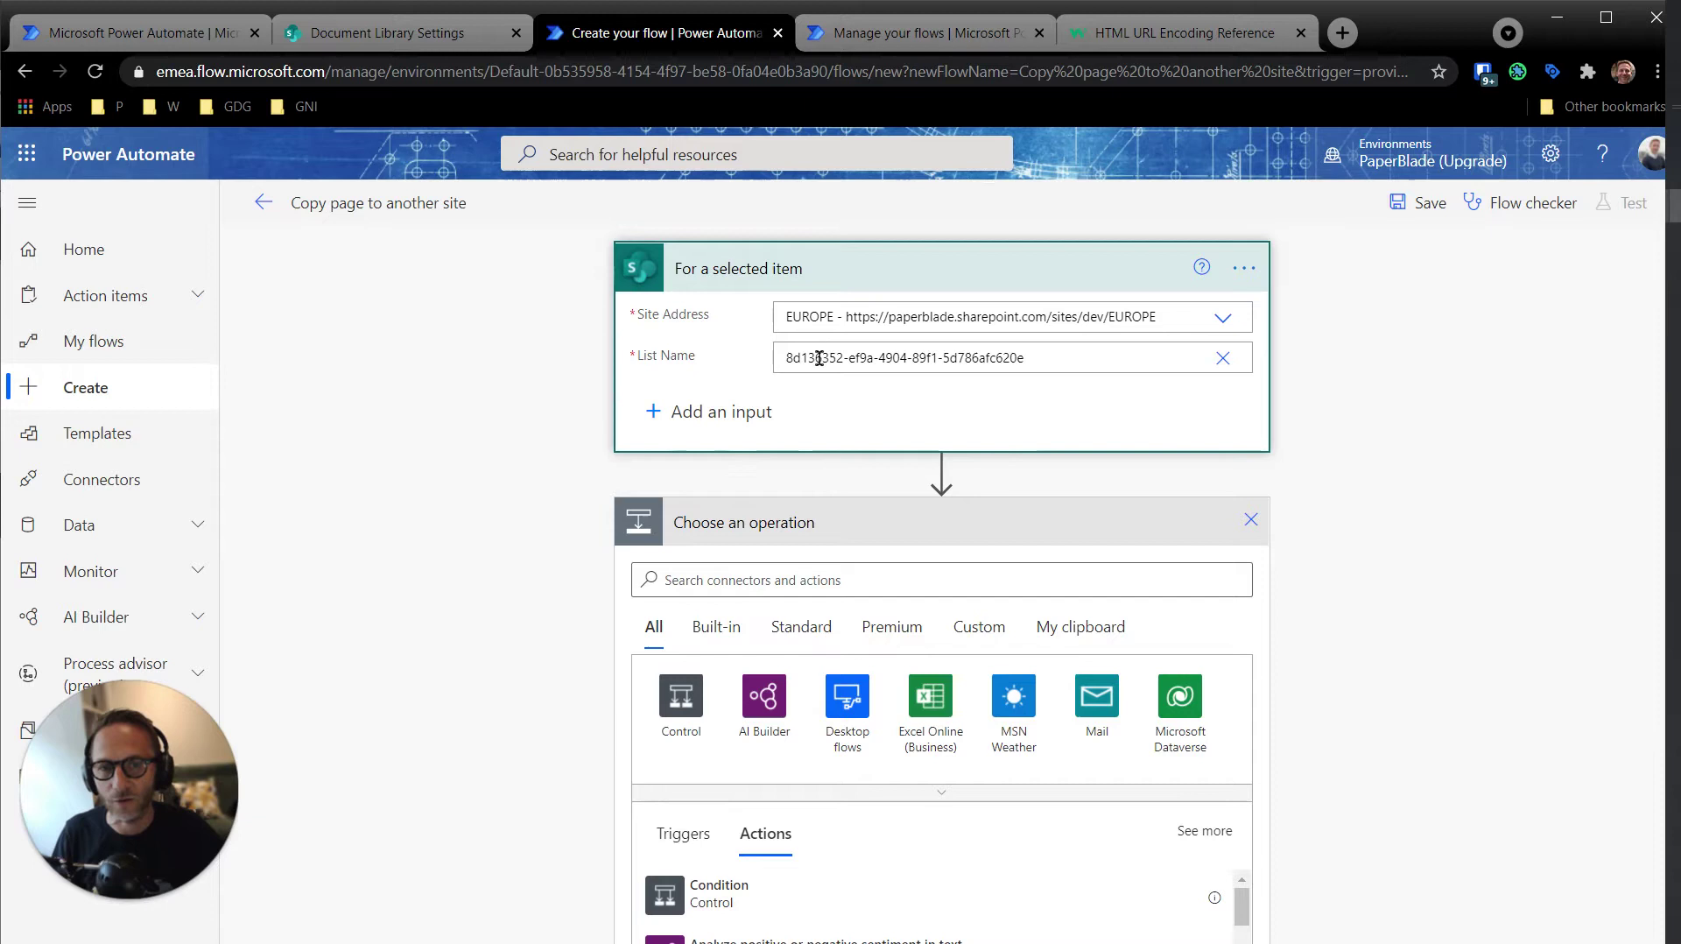
{"action": "left_click", "coordinate": [752, 579]}
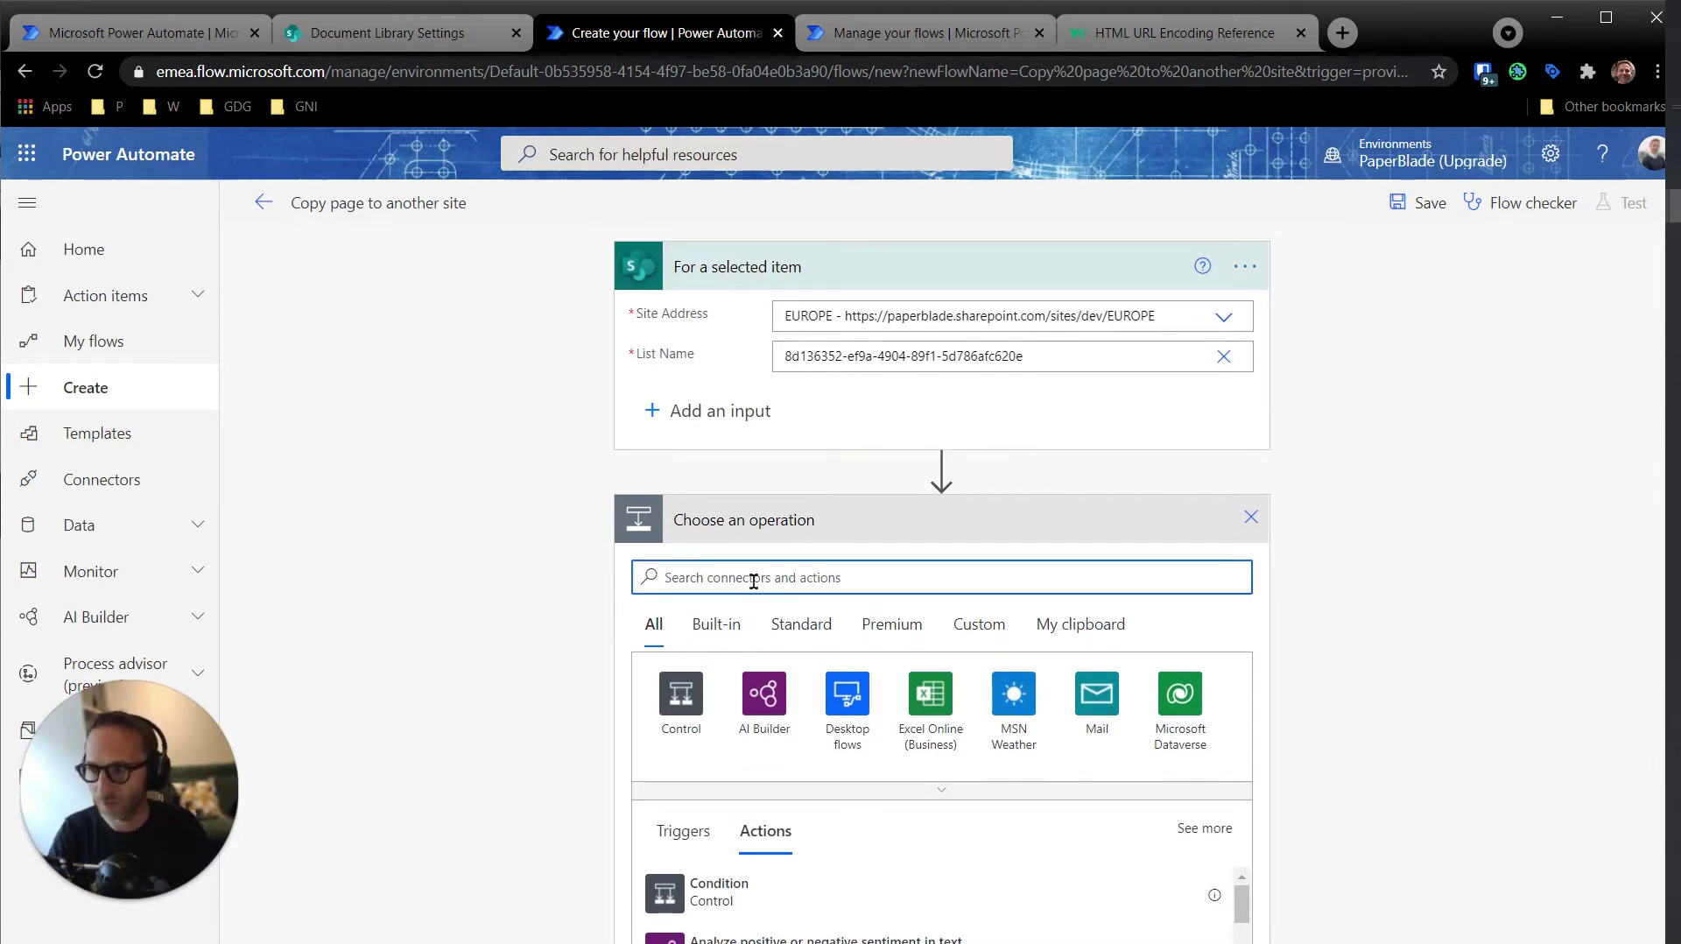
{"action": "type", "text": "sharepoint"}
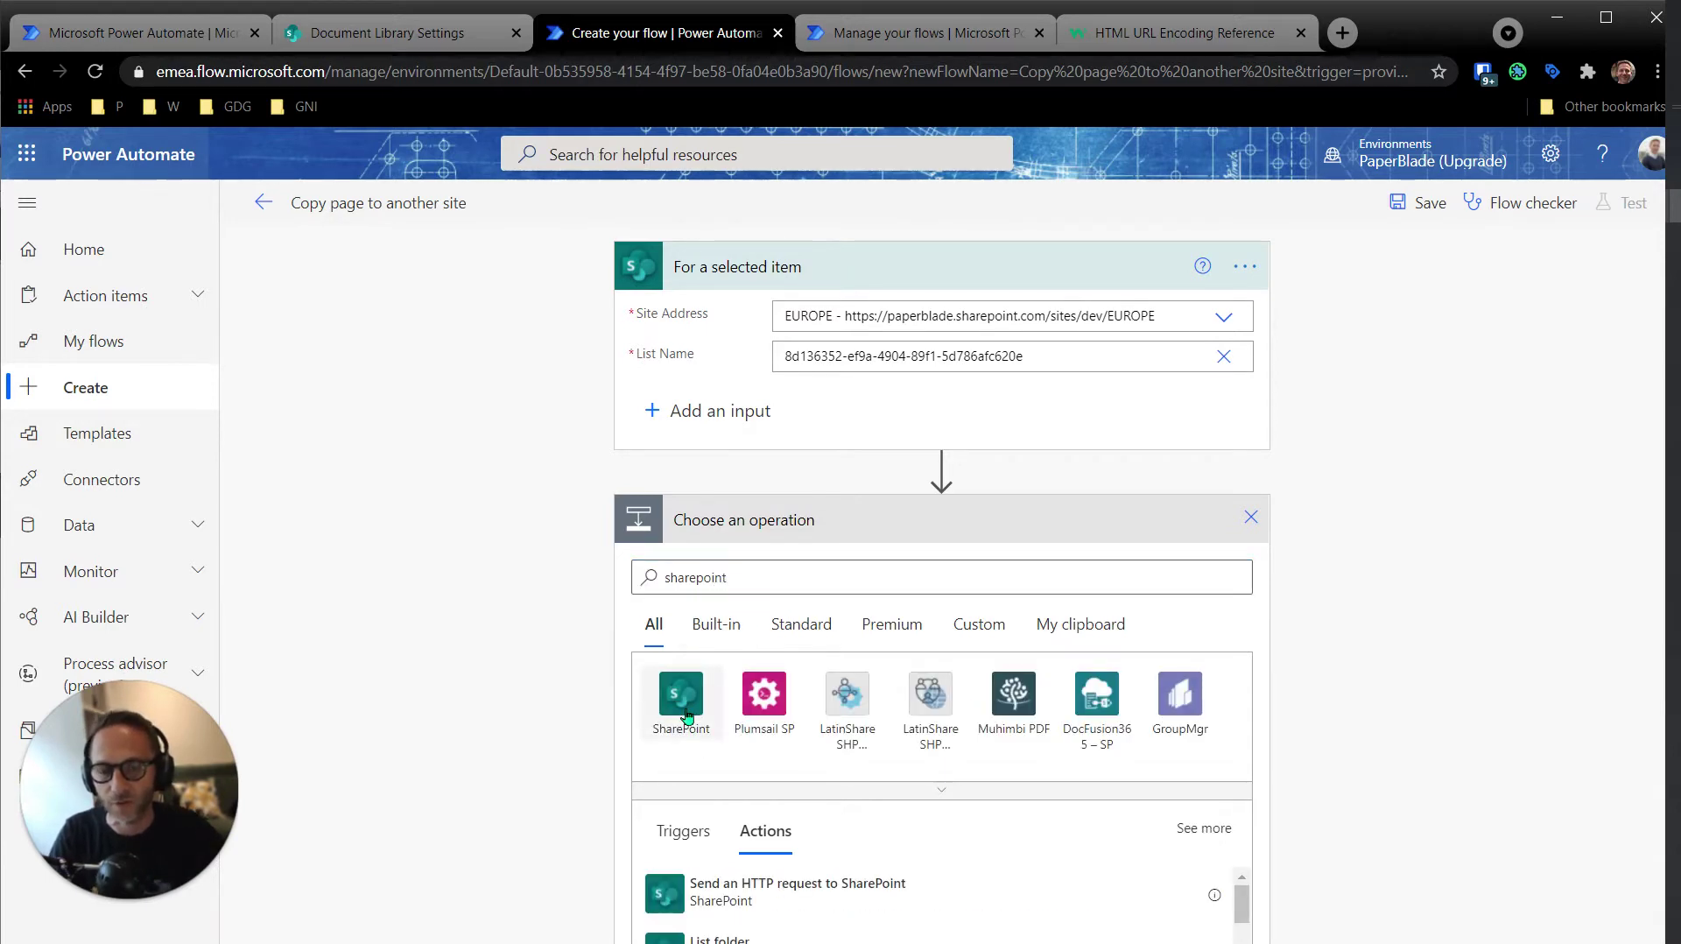
{"action": "left_click", "coordinate": [683, 696]}
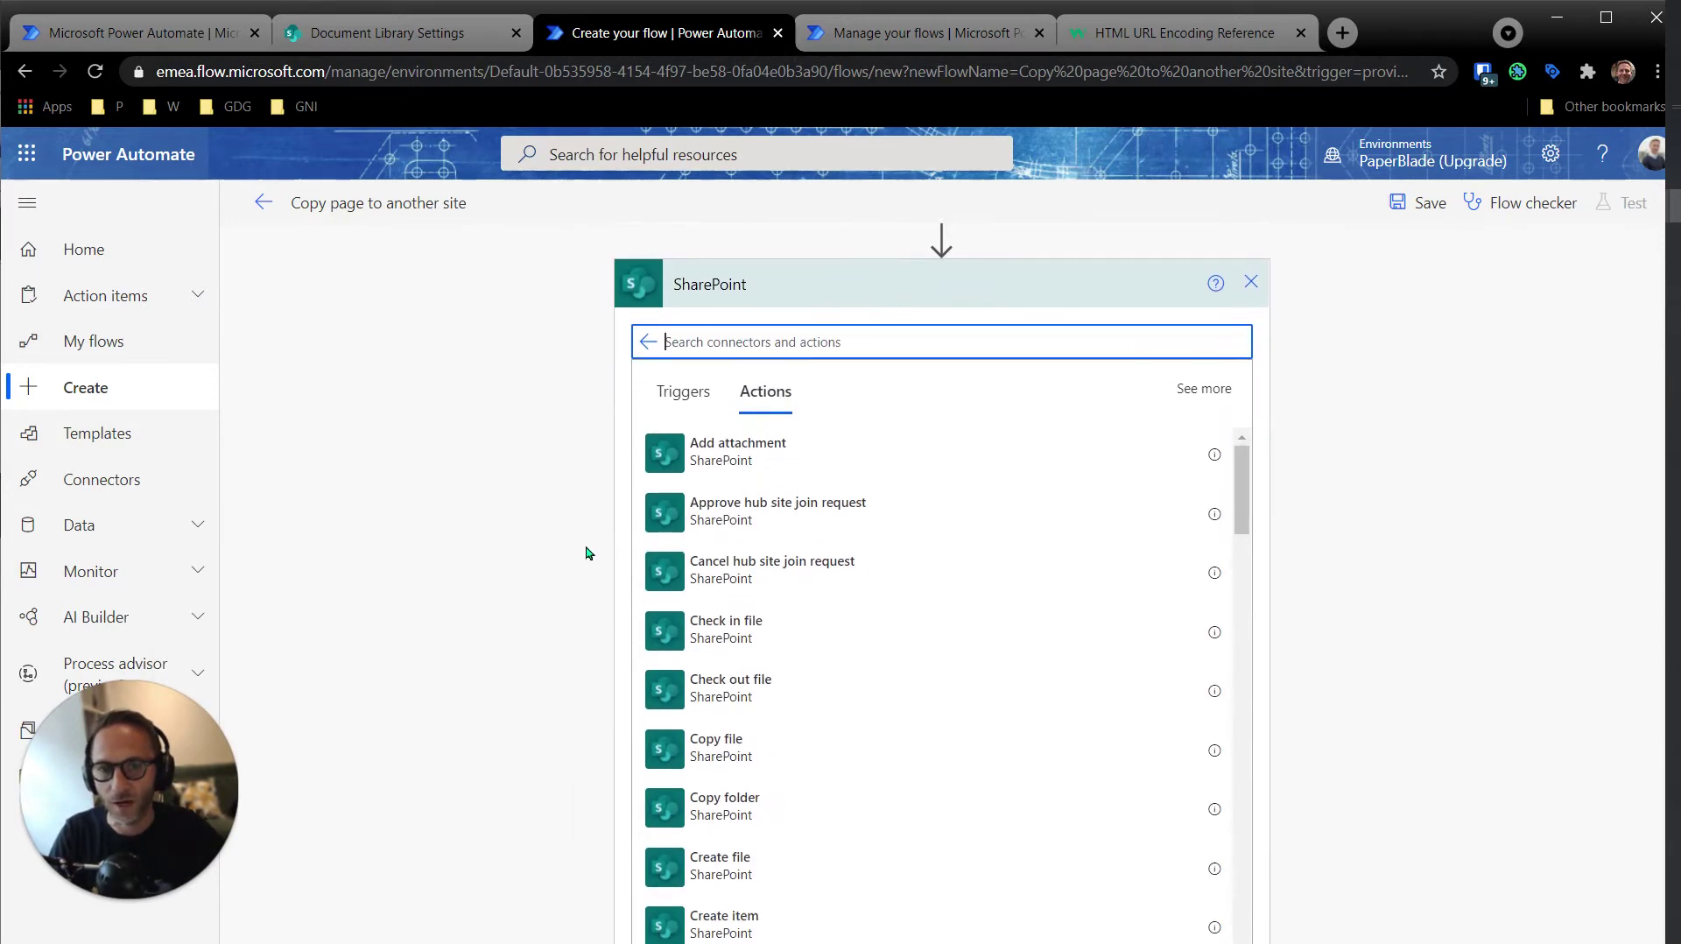
- Find the SharePoint "Get item" action and add it to the flow
{"action": "scroll", "coordinate": [820, 488], "scroll_direction": "down", "scroll_amount": 3}
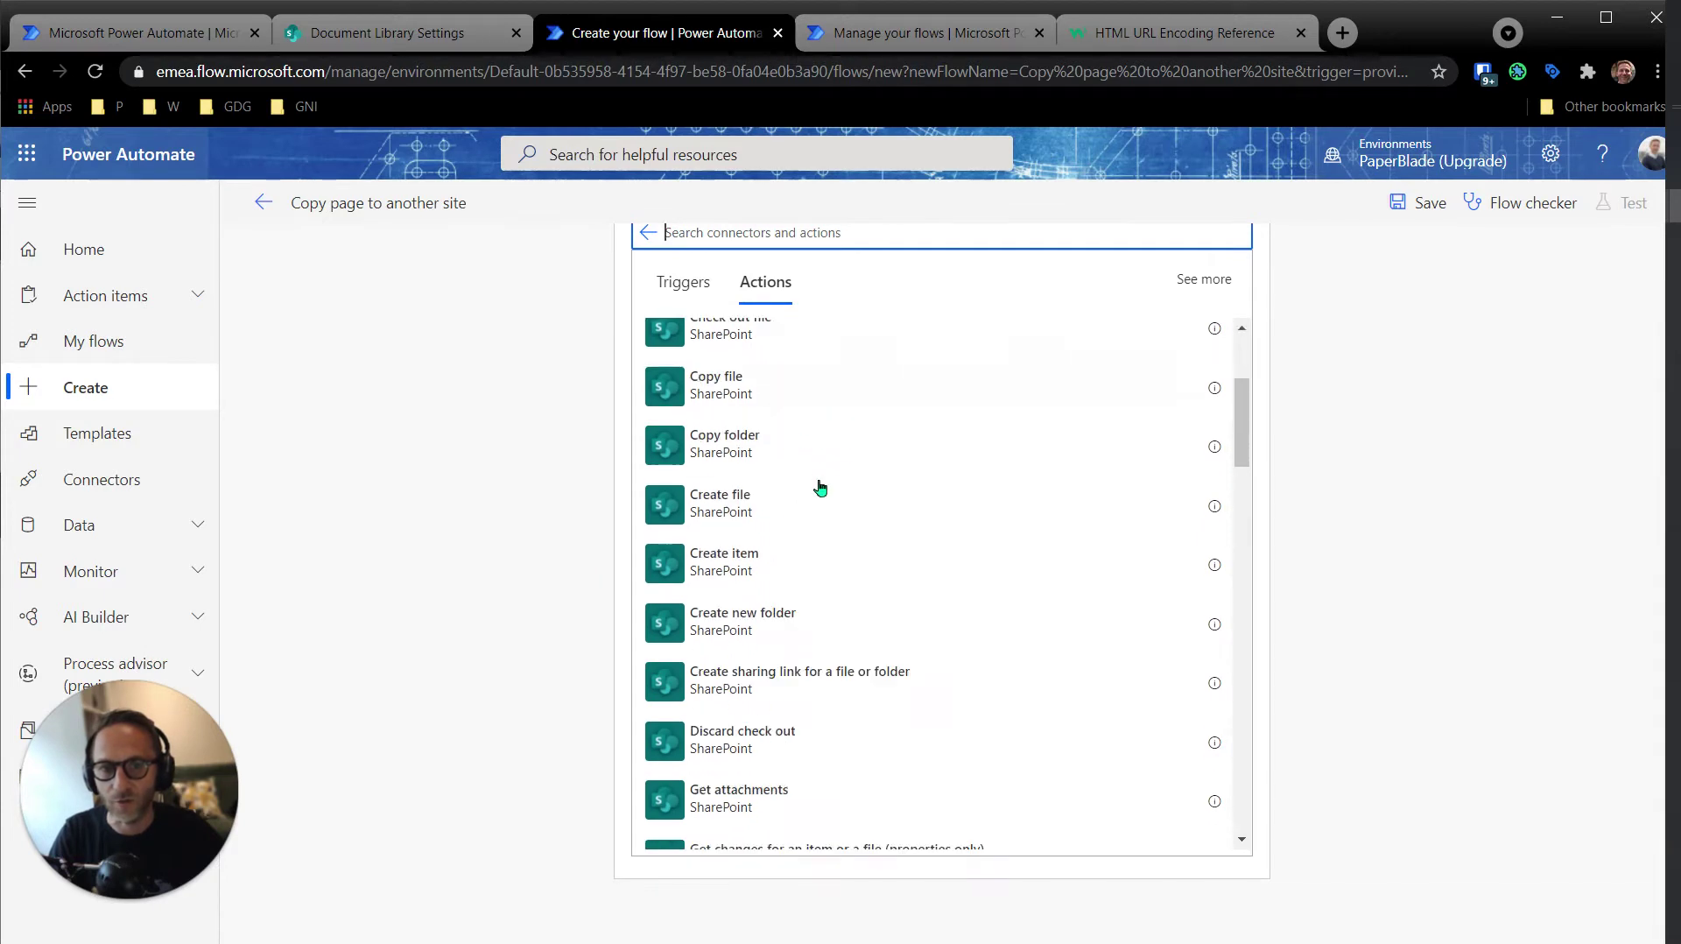
{"action": "scroll", "coordinate": [820, 488], "scroll_direction": "down", "scroll_amount": 3}
{"action": "scroll", "coordinate": [795, 676], "scroll_direction": "down", "scroll_amount": 3}
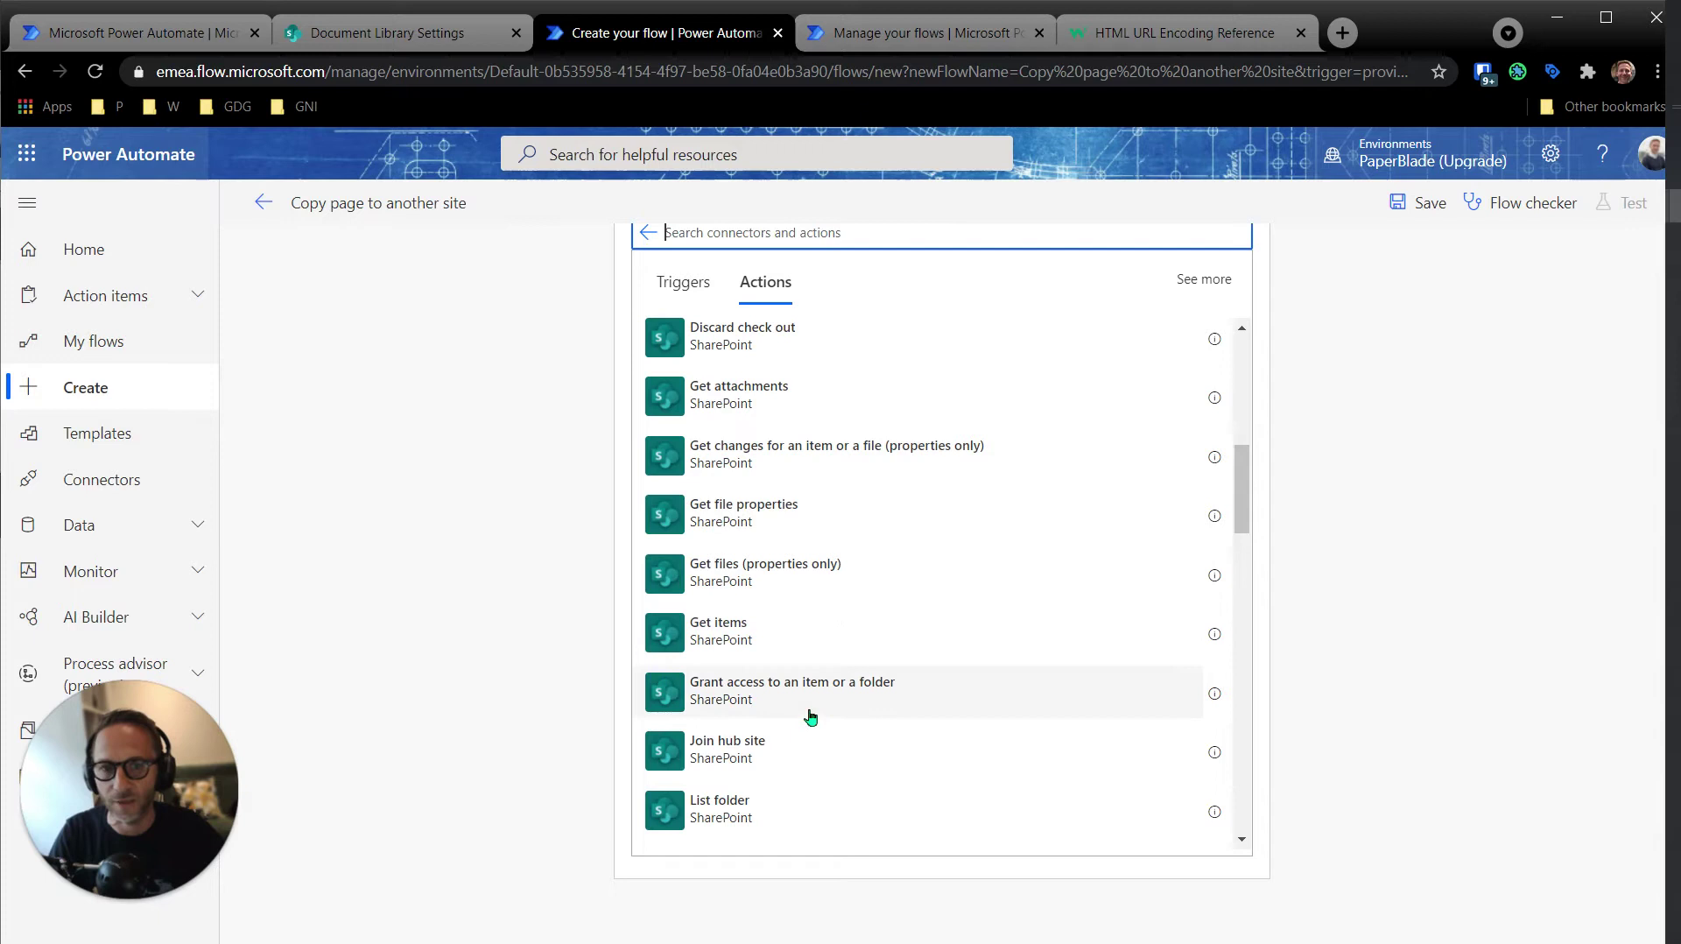
{"action": "scroll", "coordinate": [815, 653], "scroll_direction": "down", "scroll_amount": 5}
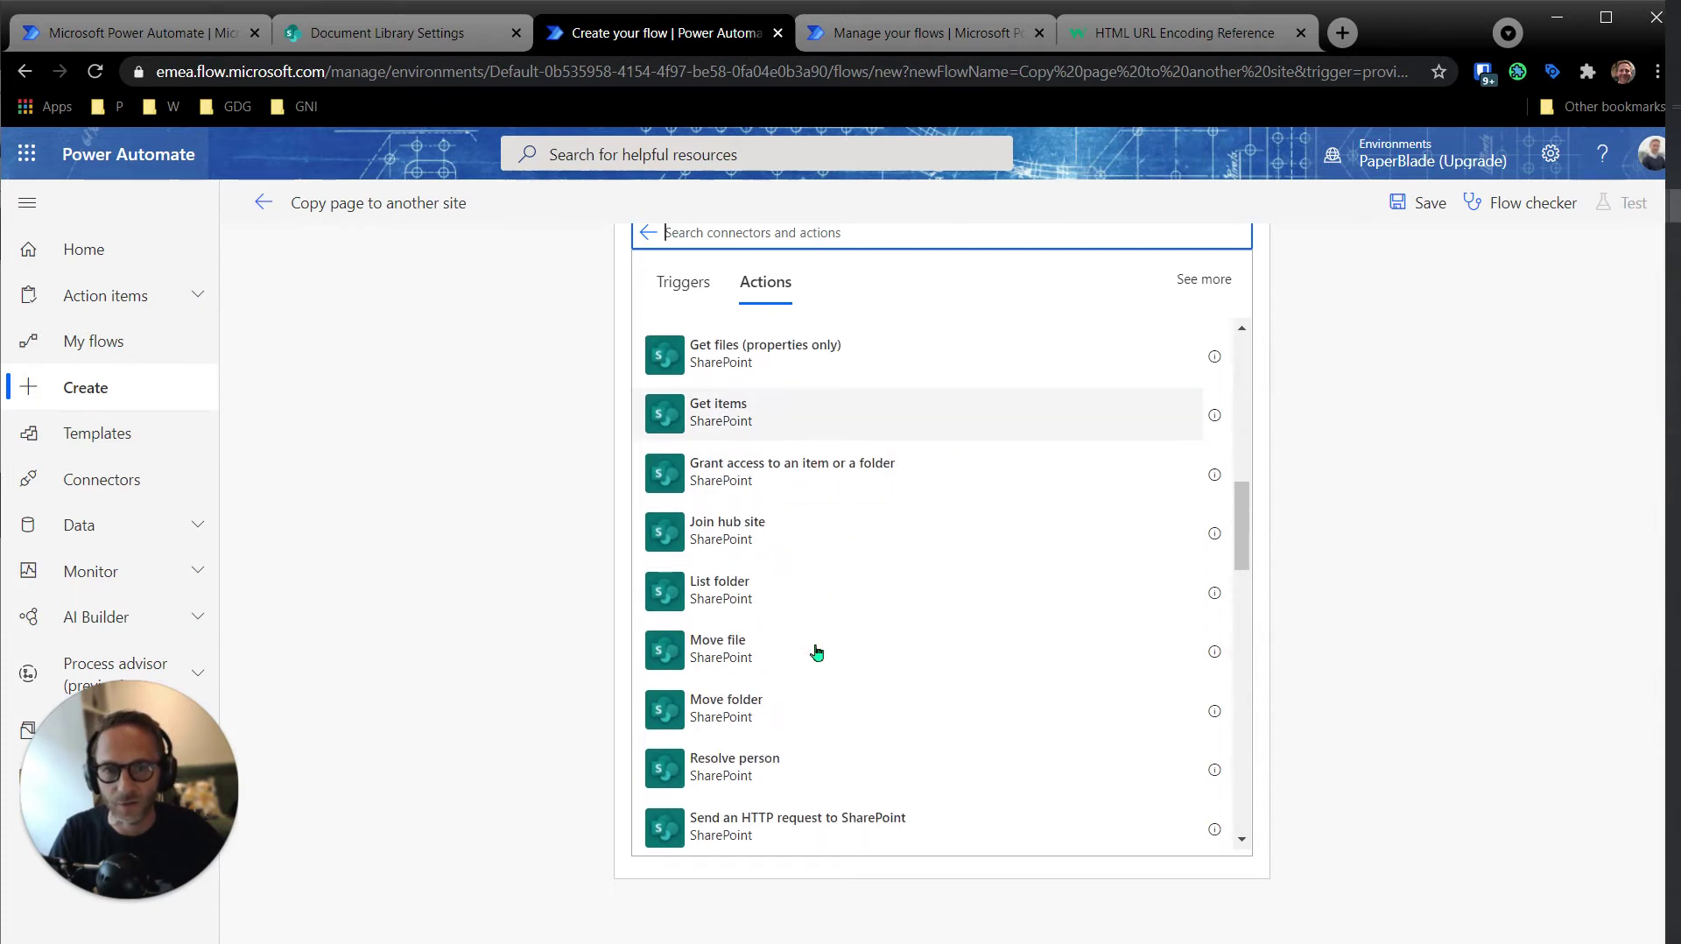
{"action": "scroll", "coordinate": [811, 519], "scroll_direction": "up", "scroll_amount": 5}
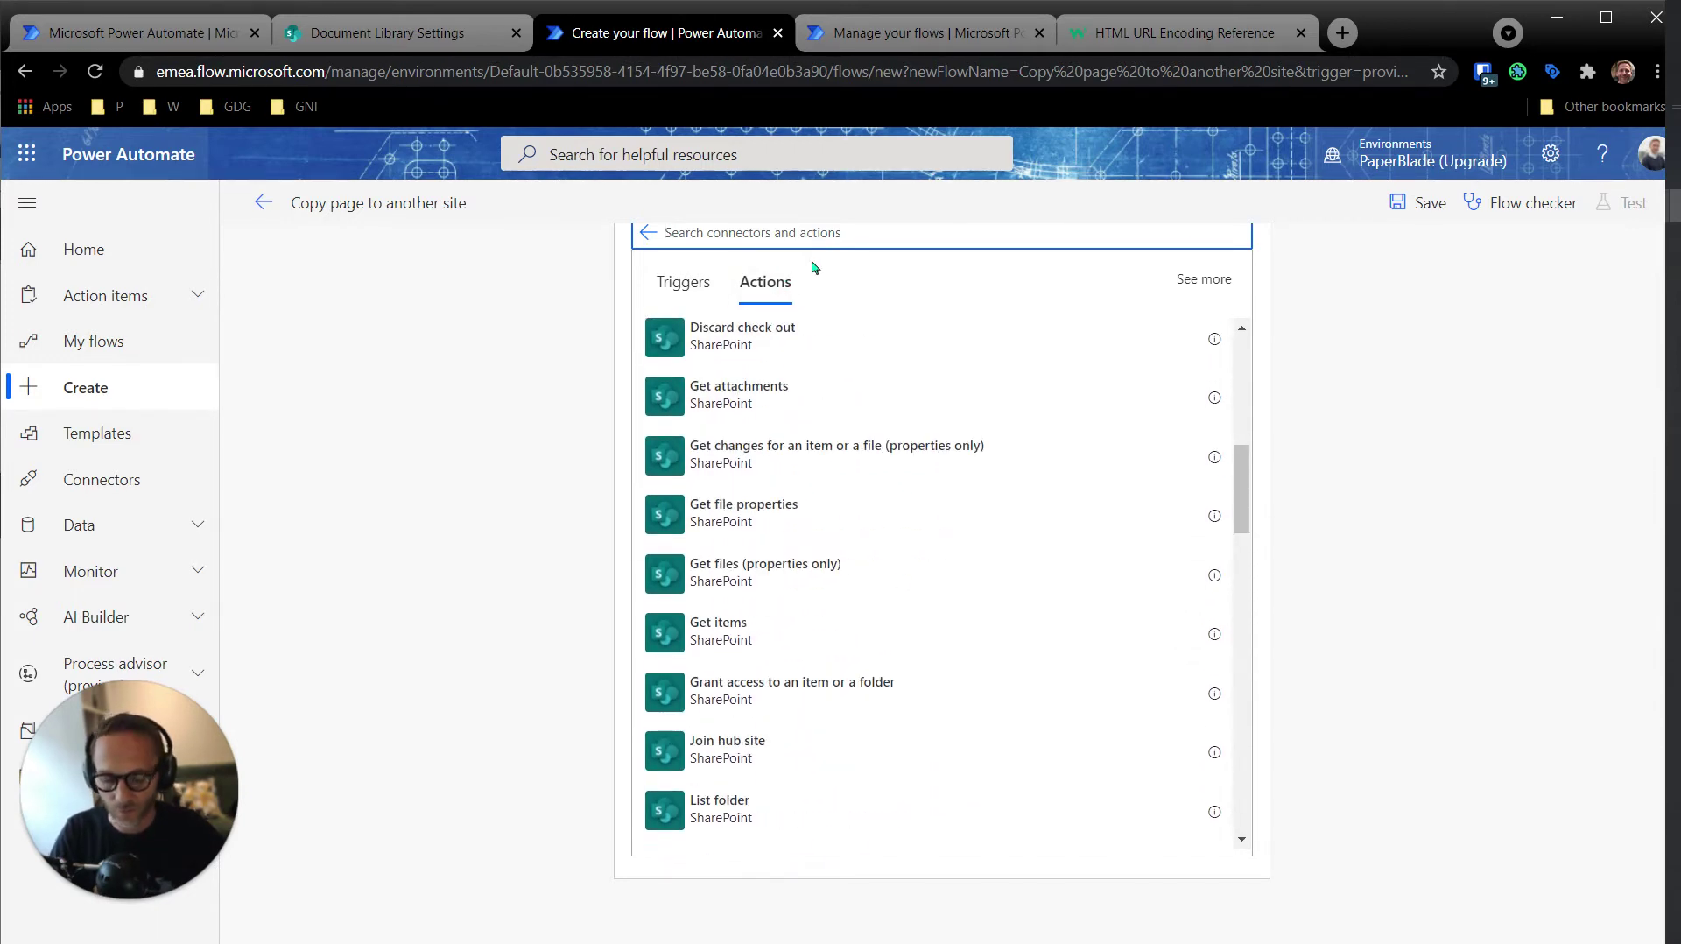
{"action": "type", "text": "get item"}
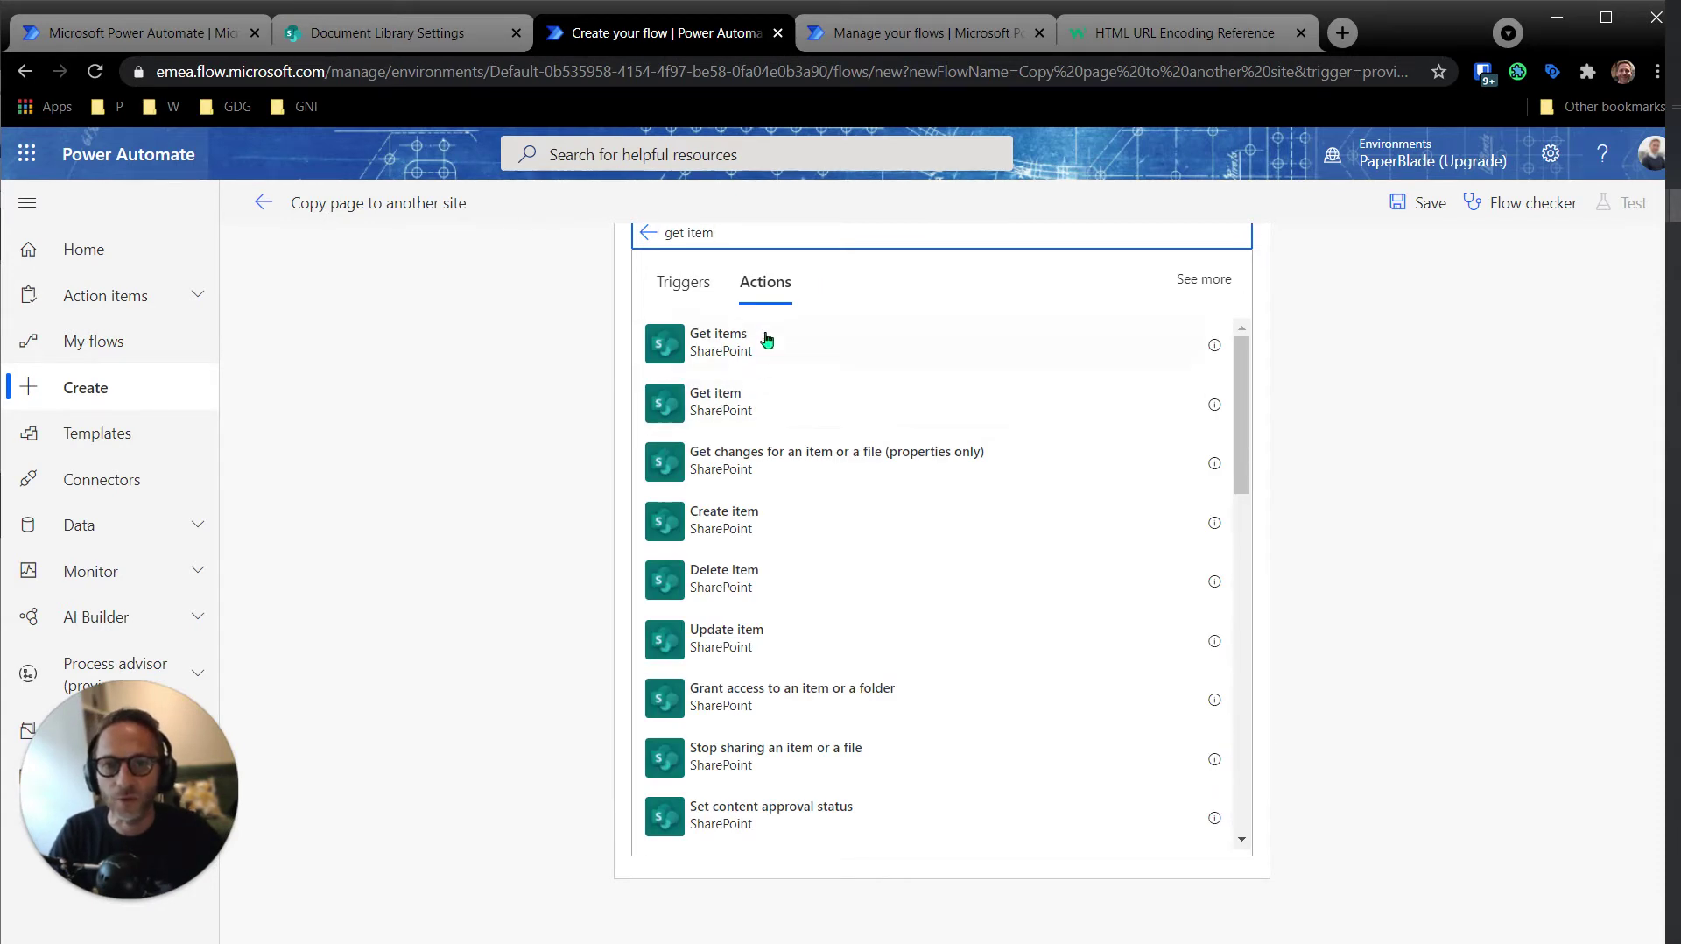
{"action": "left_click", "coordinate": [741, 413]}
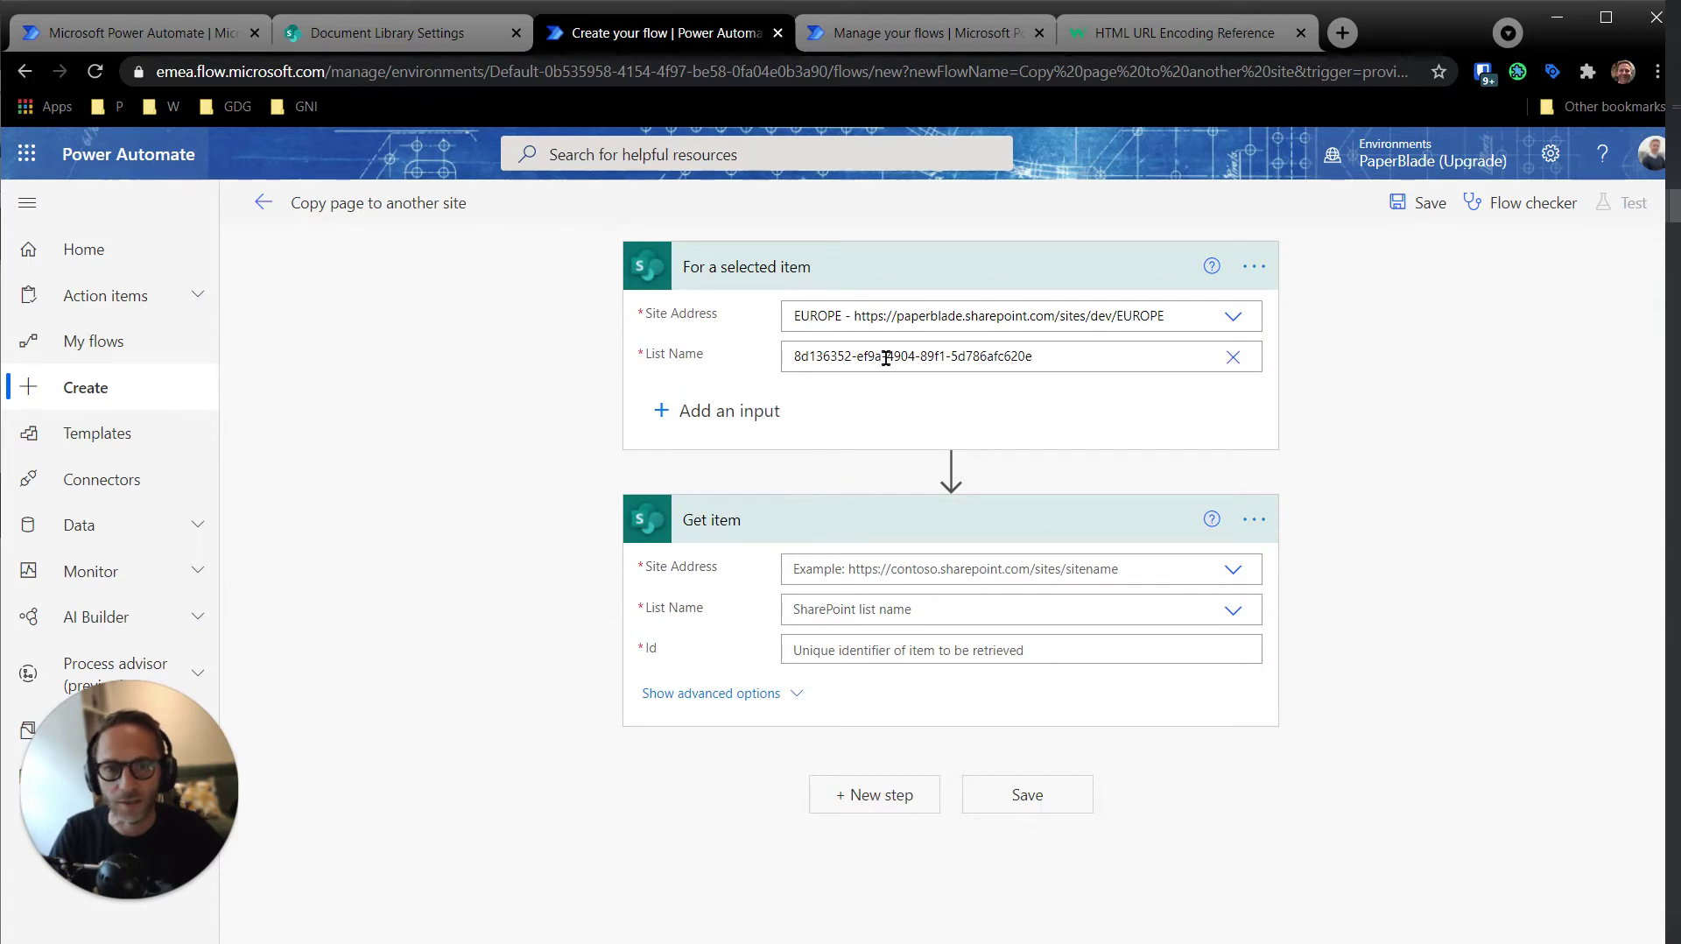
- Set the Get item action's site address to EUROPE and its list name to the trigger's list ID, 8d136352-ef9a-4904-89f1-5d786afc620e, as a custom value
{"action": "triple_click", "coordinate": [886, 357]}
{"action": "key", "text": "ctrl+c"}
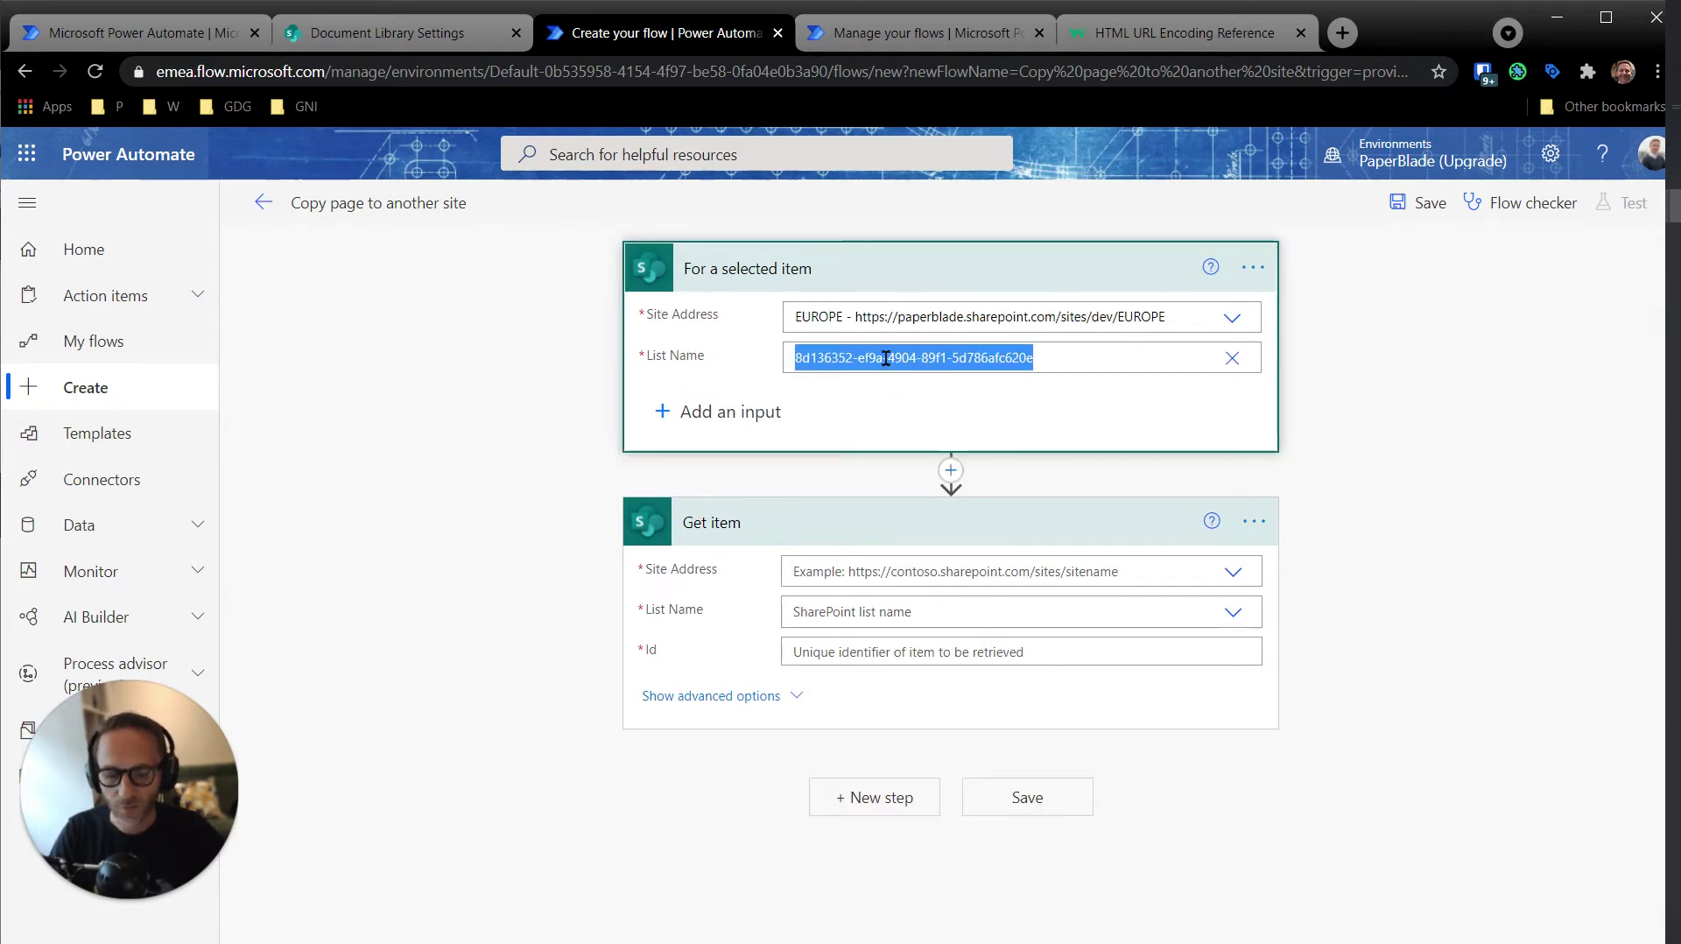
{"action": "left_click", "coordinate": [856, 569]}
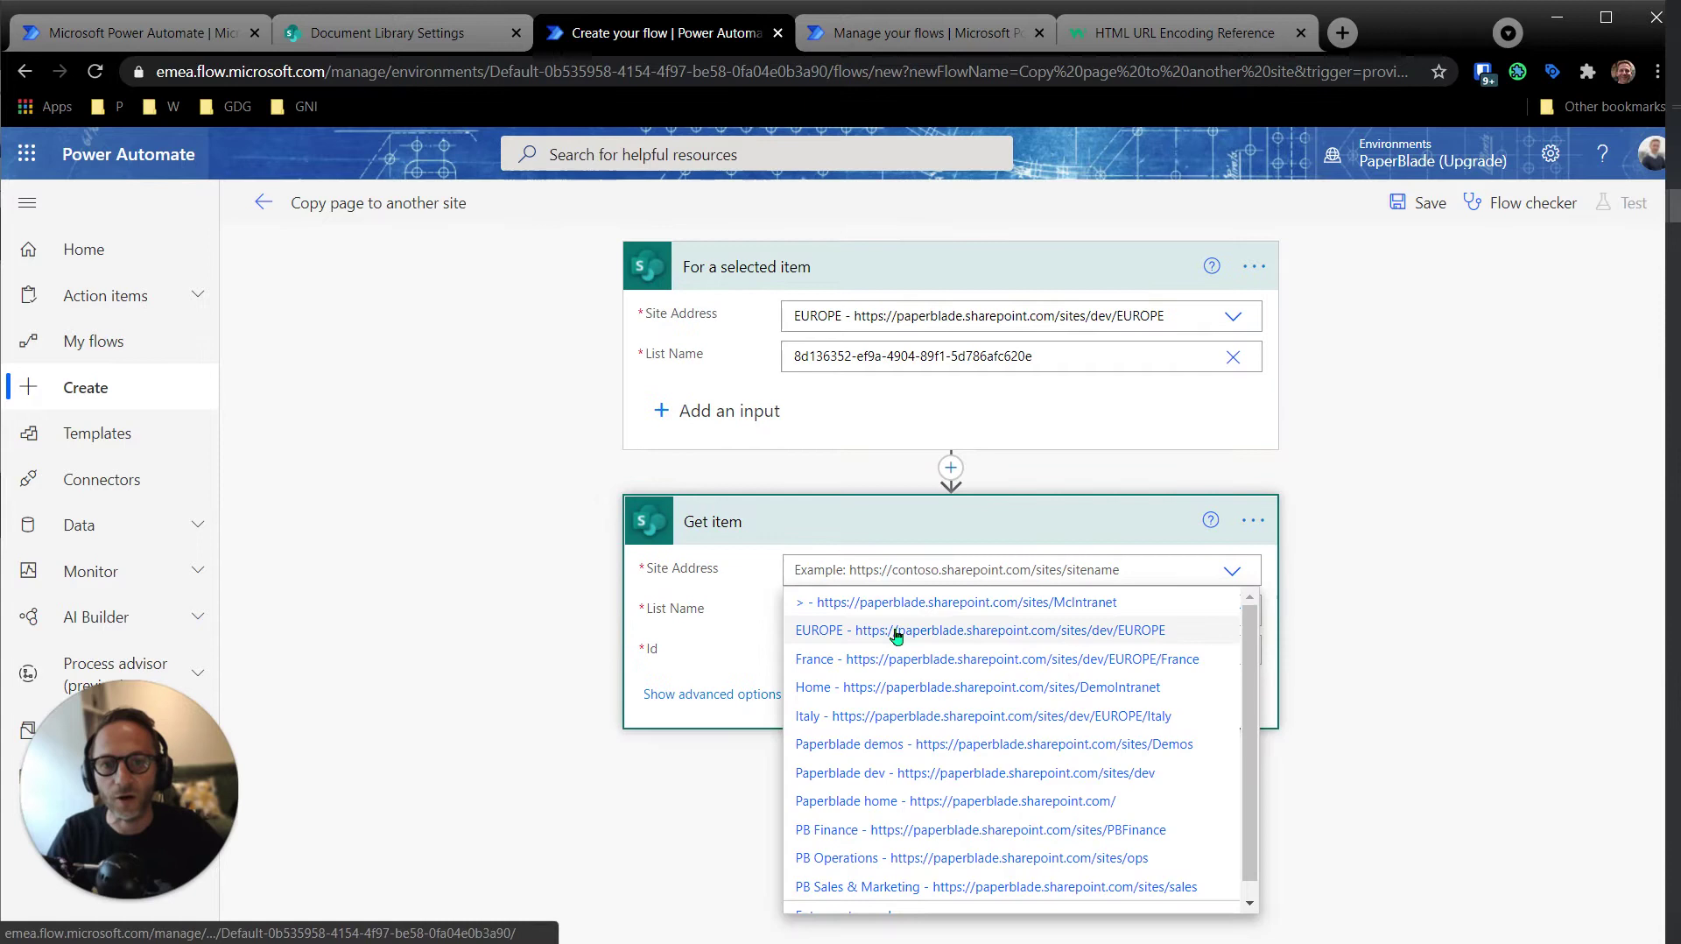
{"action": "left_click", "coordinate": [895, 632]}
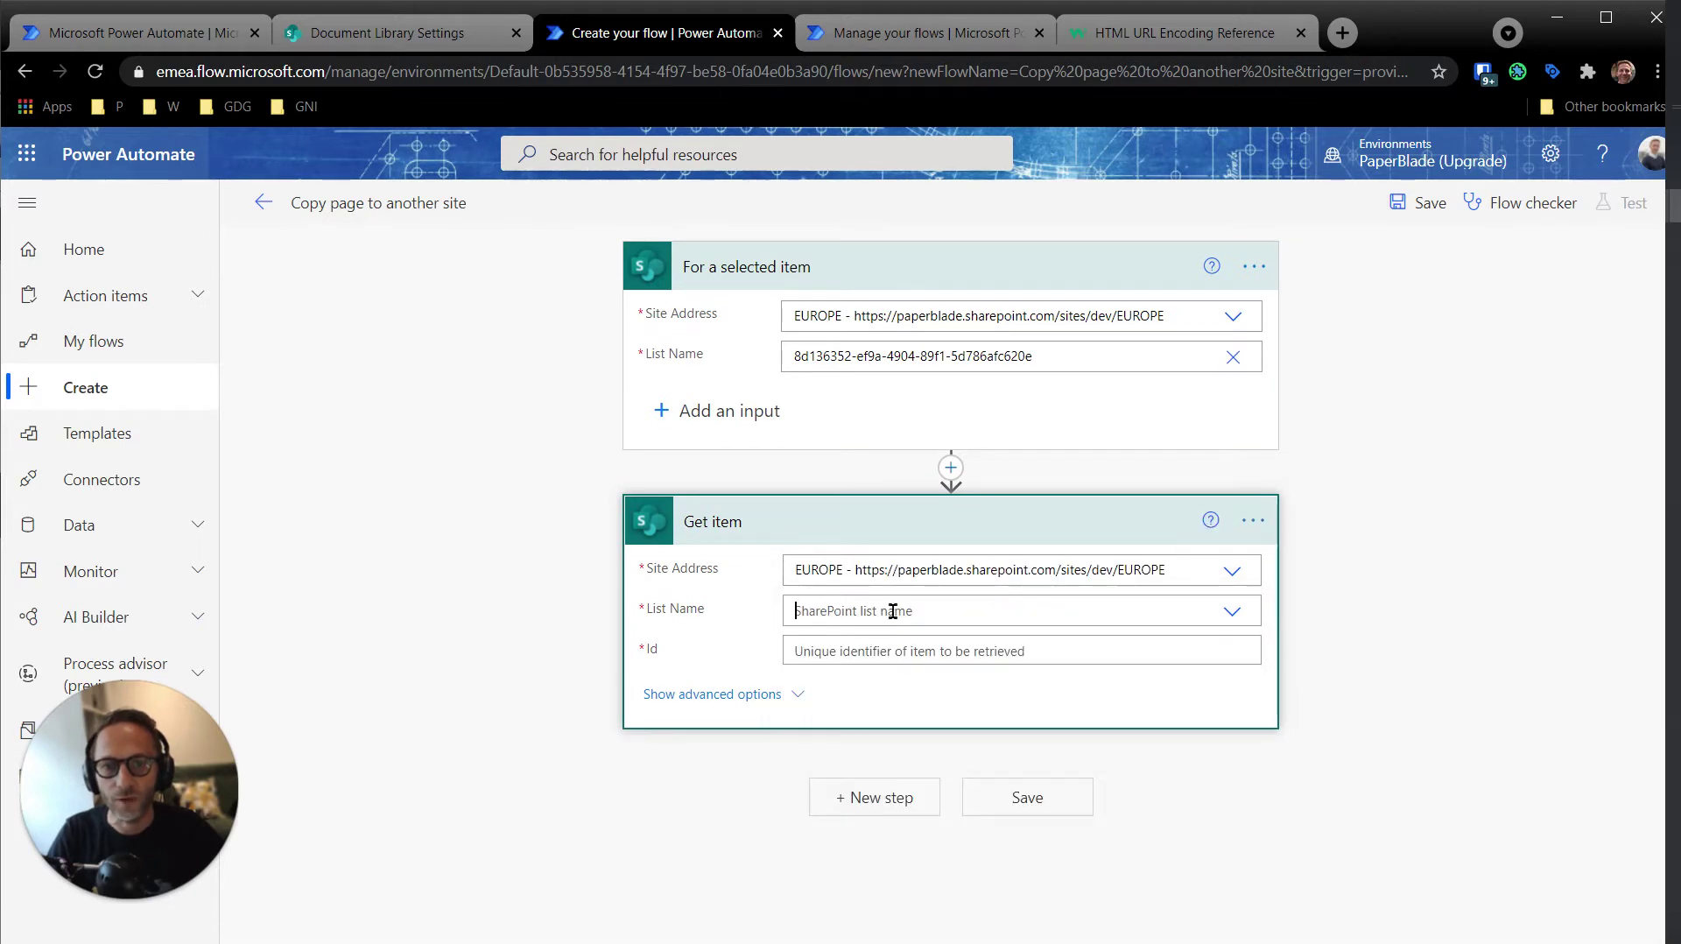
{"action": "left_click", "coordinate": [891, 610]}
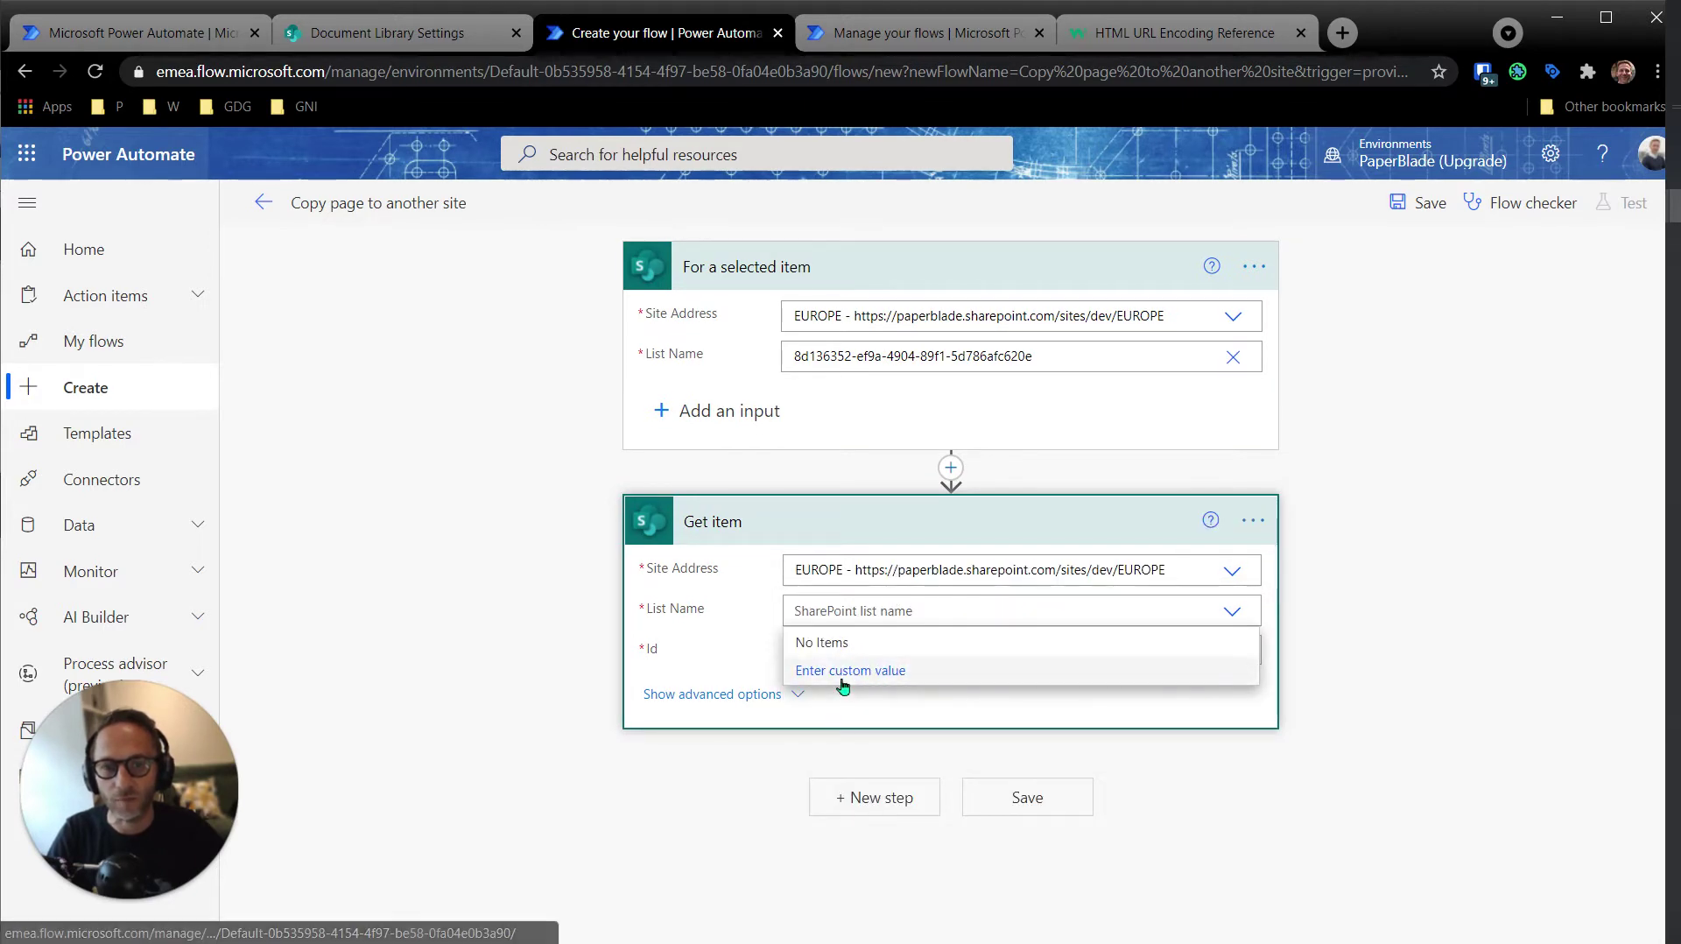
{"action": "left_click", "coordinate": [845, 604]}
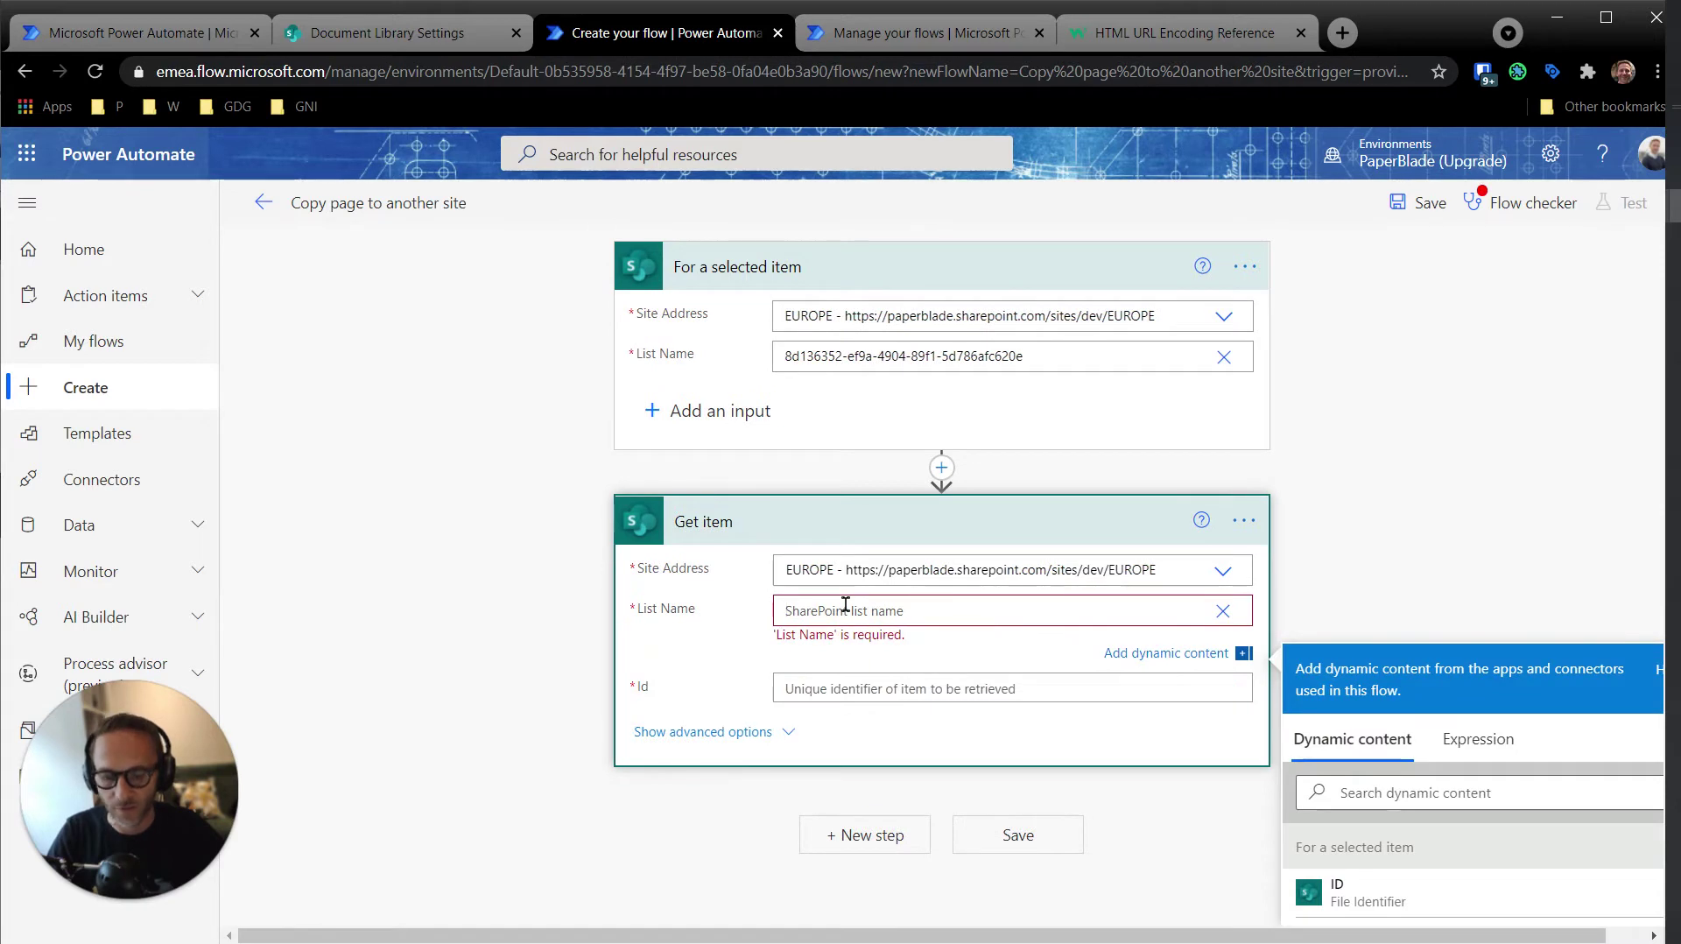
{"action": "key", "text": "ctrl+v"}
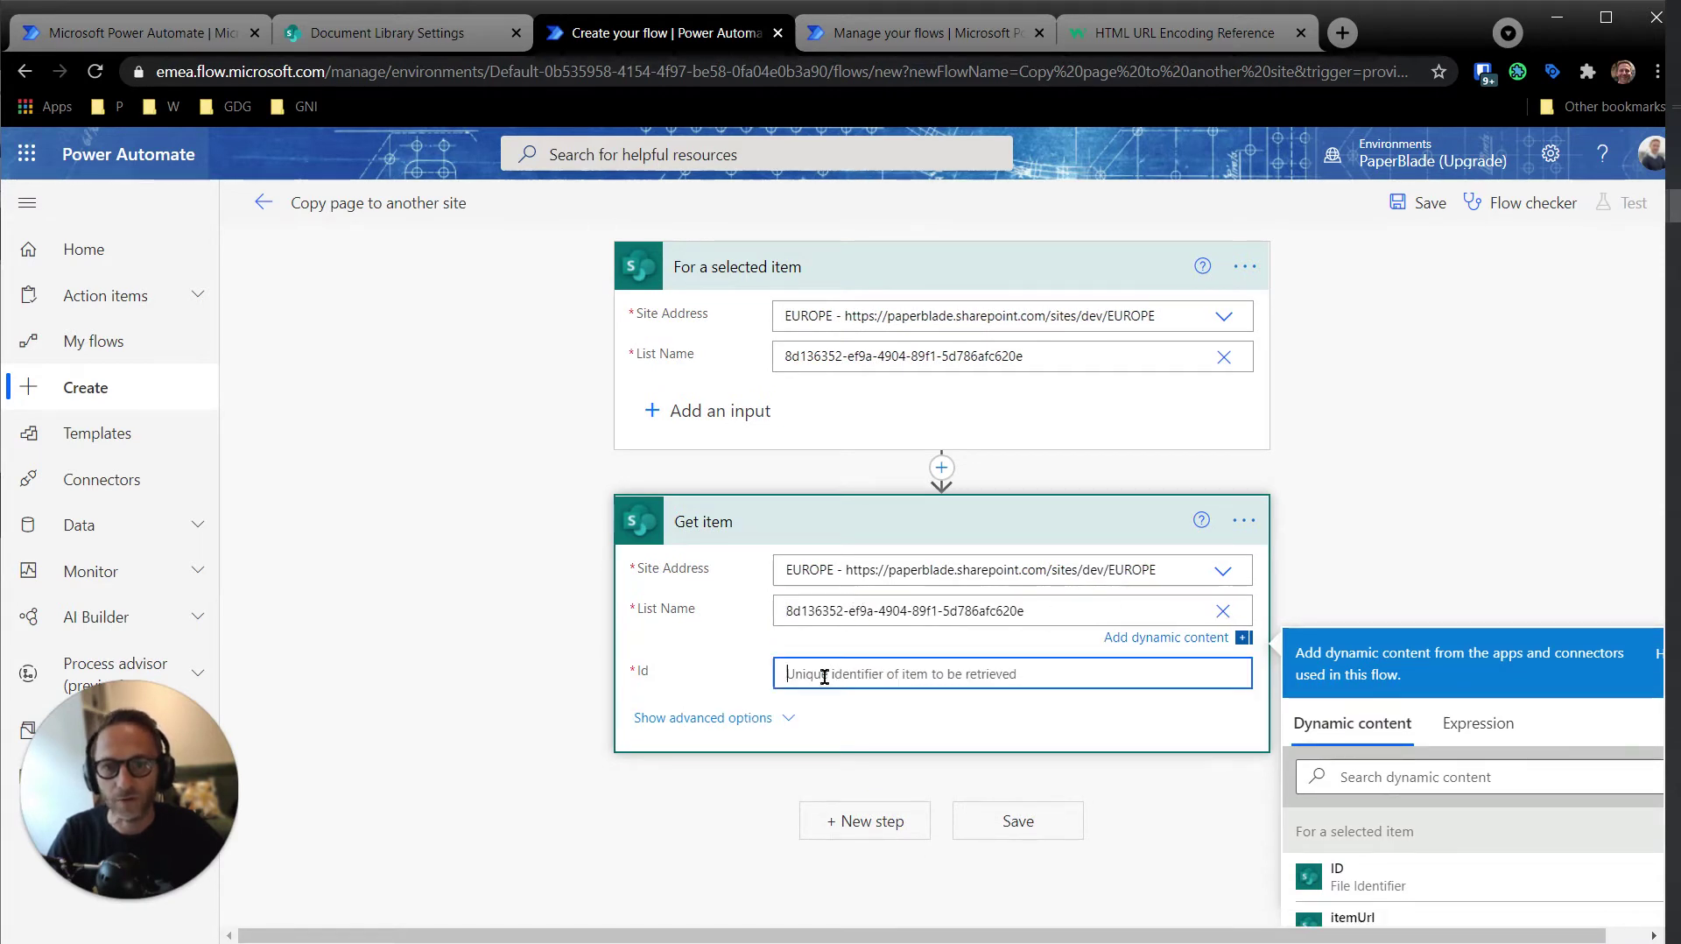
- Fill the Get item action's Id with the dynamic ID (File Identifier) from the "For a selected item" trigger
{"action": "left_click", "coordinate": [836, 675]}
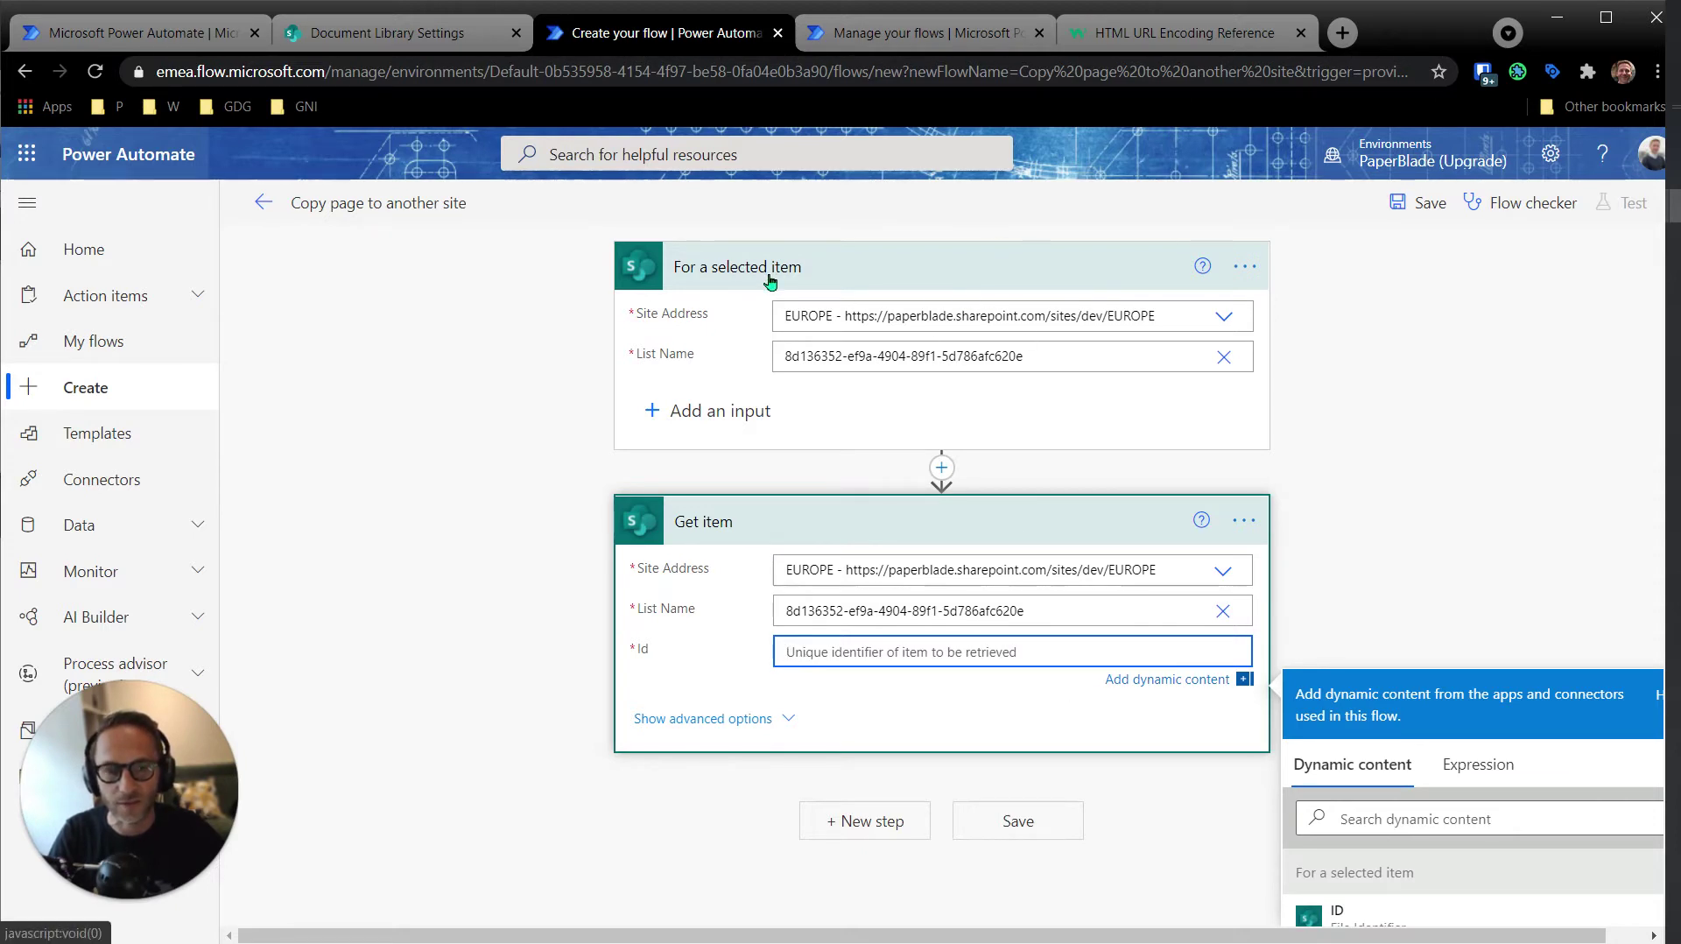
{"action": "scroll", "coordinate": [1392, 519], "scroll_direction": "down", "scroll_amount": 2}
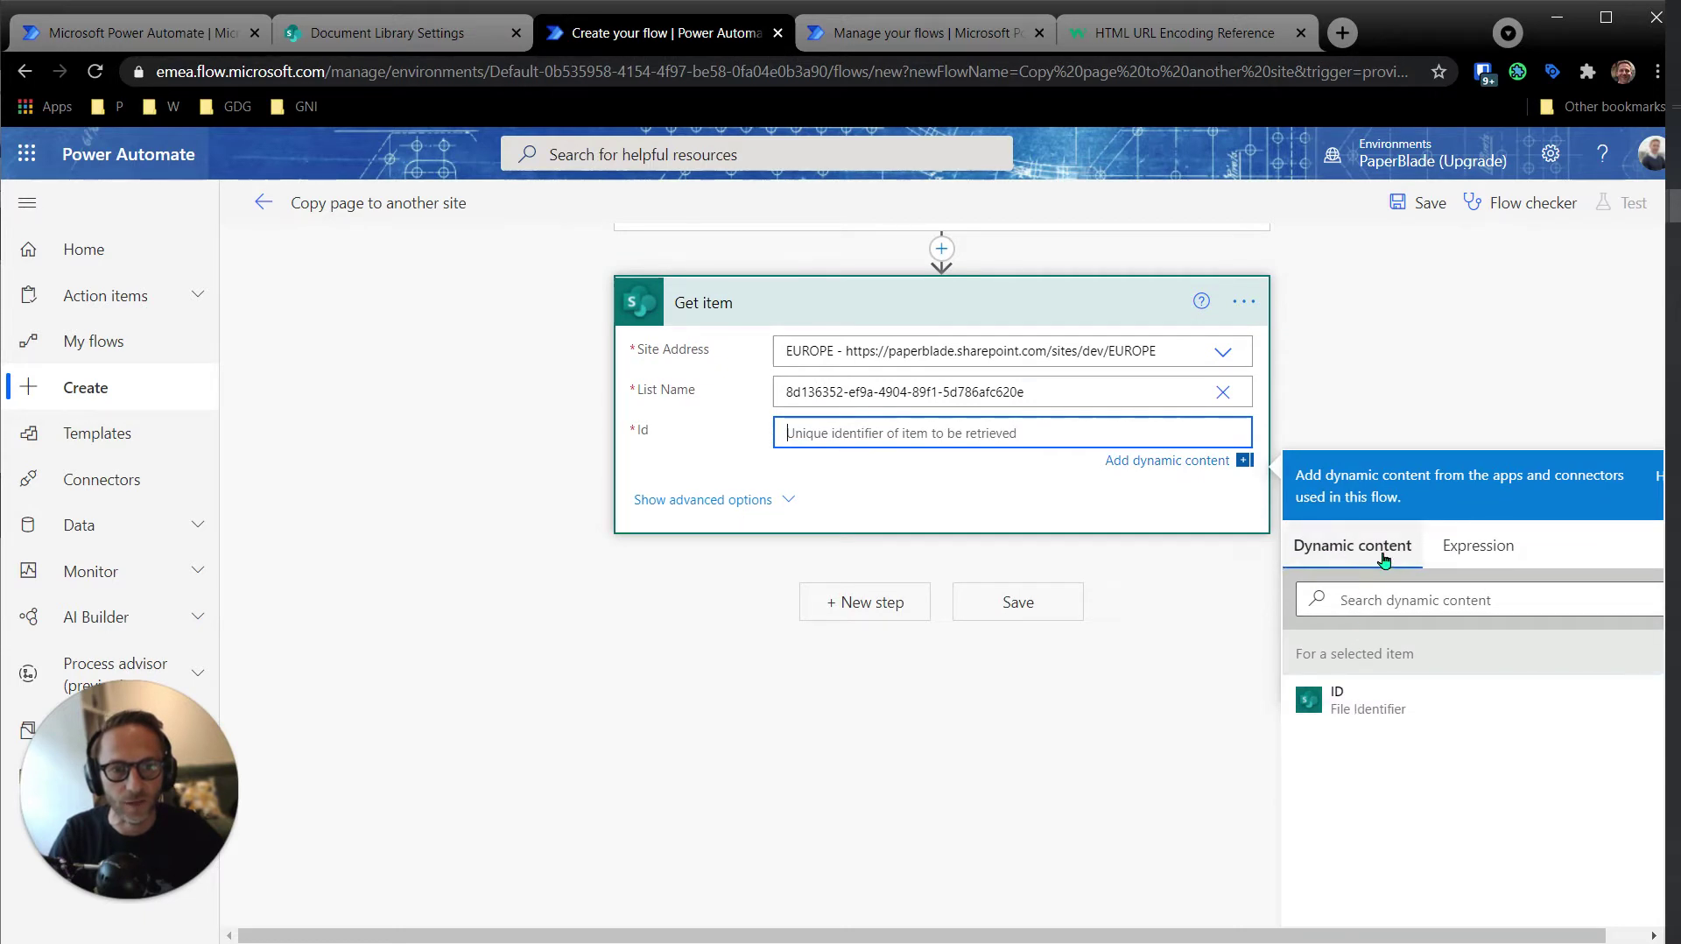
{"action": "left_click", "coordinate": [1373, 703]}
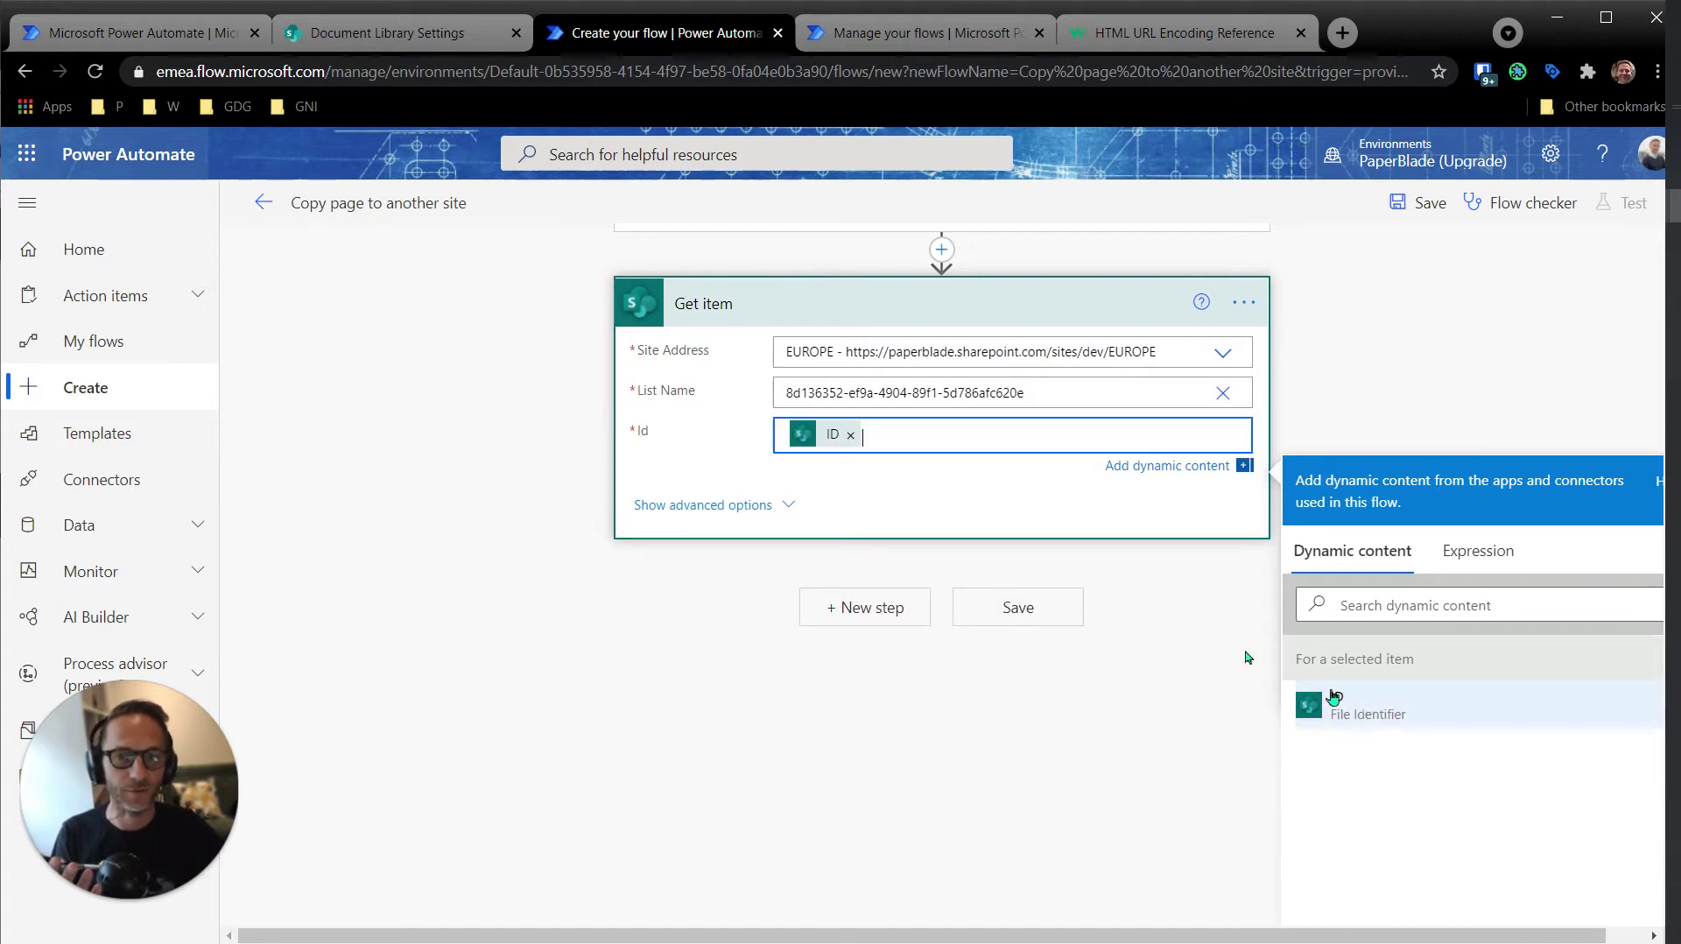
- Add a new step after Get item using the SharePoint "Get file properties" action
{"action": "left_click", "coordinate": [876, 608]}
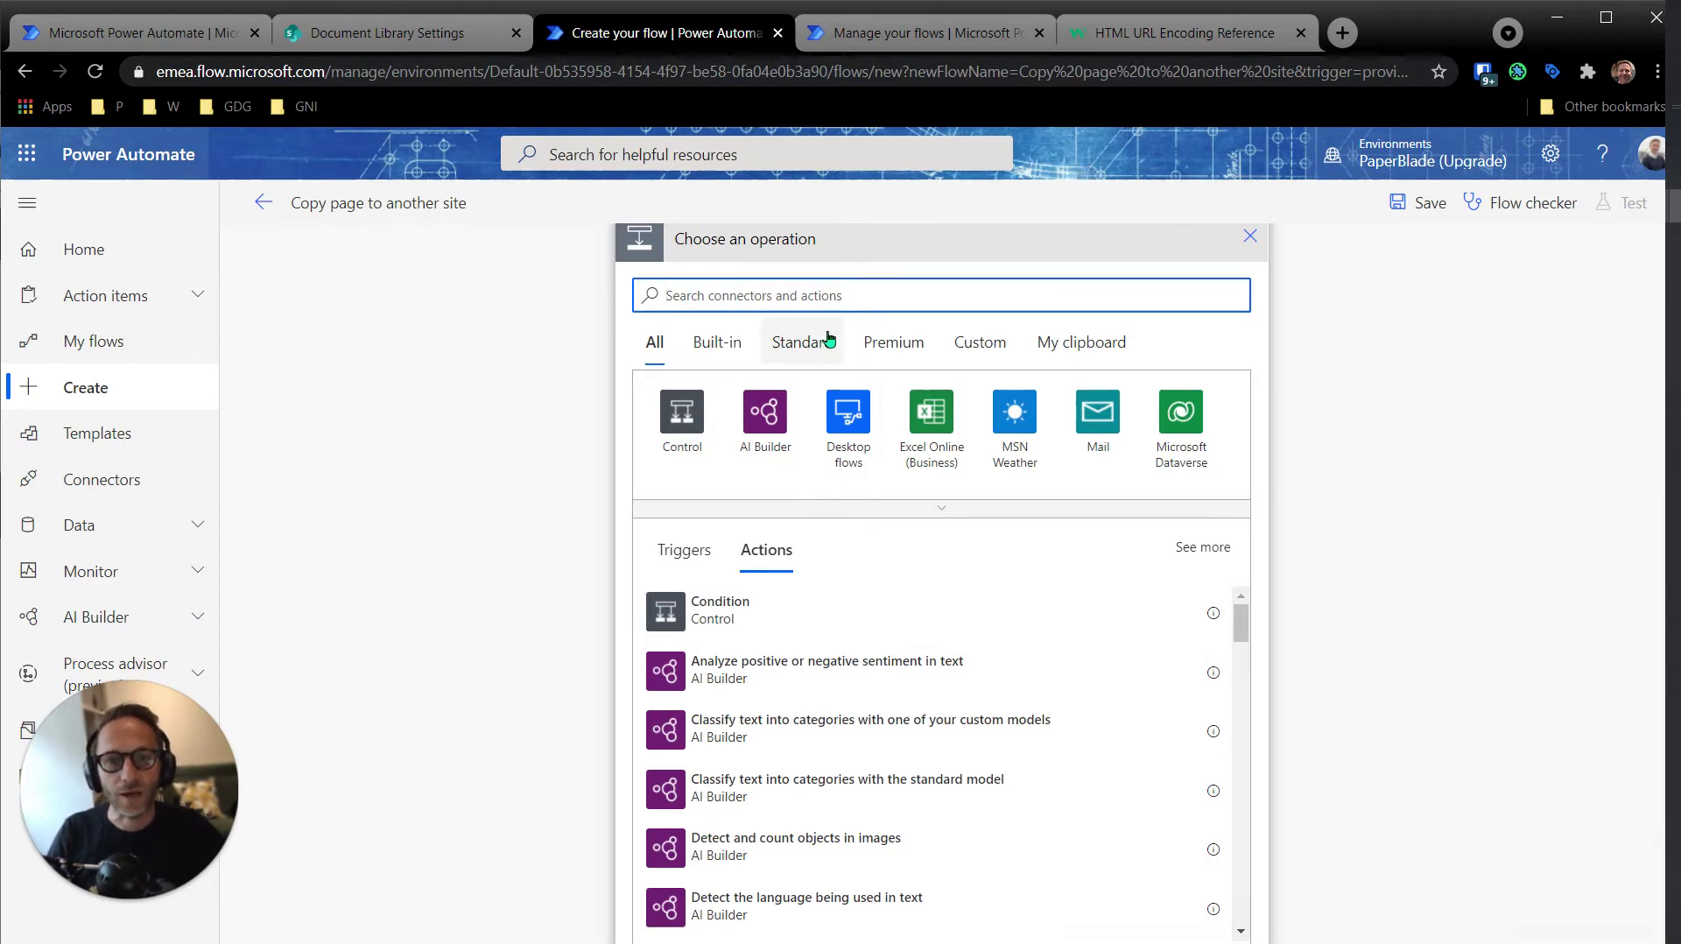
{"action": "scroll", "coordinate": [828, 340], "scroll_direction": "up", "scroll_amount": 3}
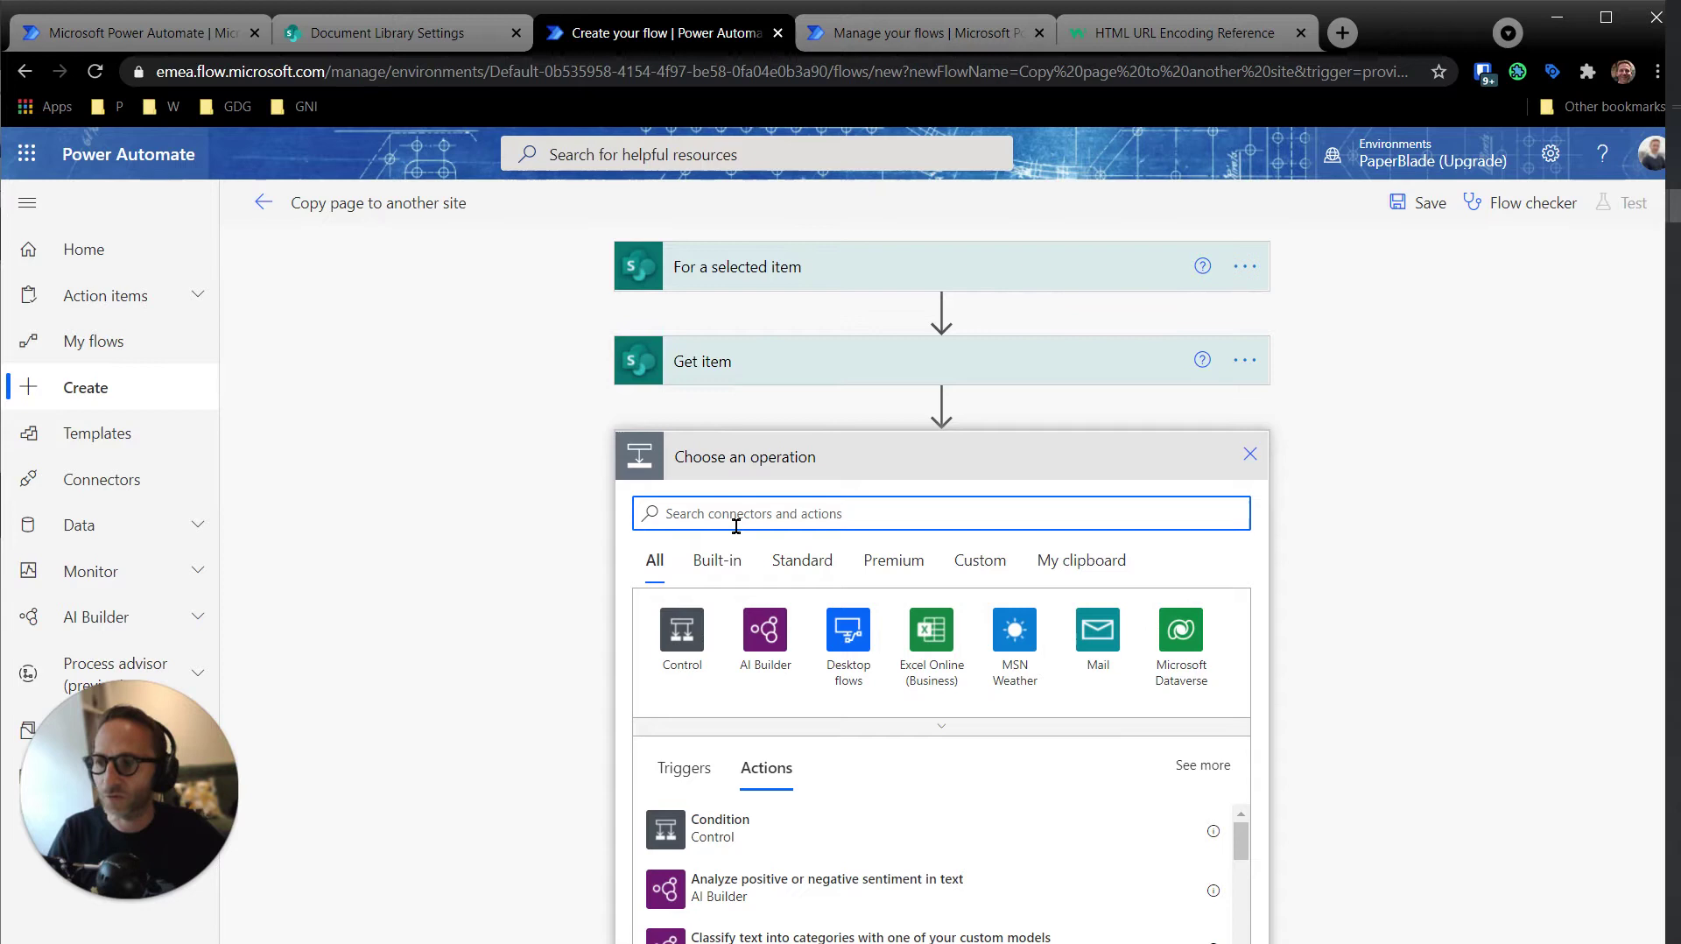
{"action": "type", "text": "g"}
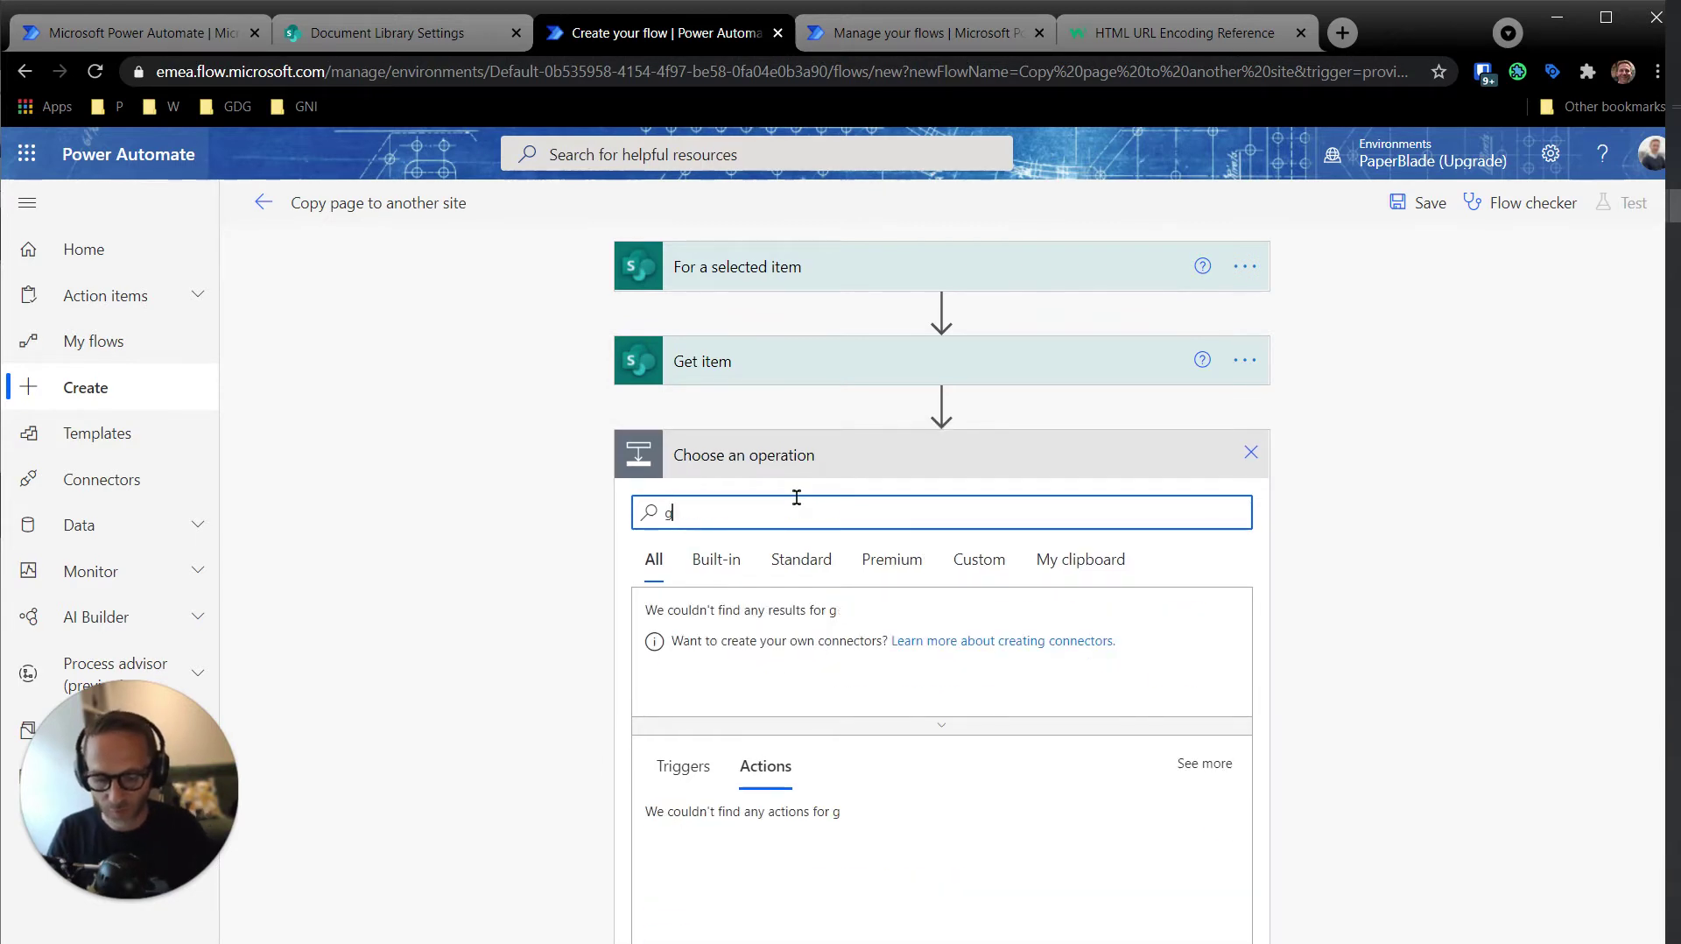
{"action": "type", "text": "et file propert"}
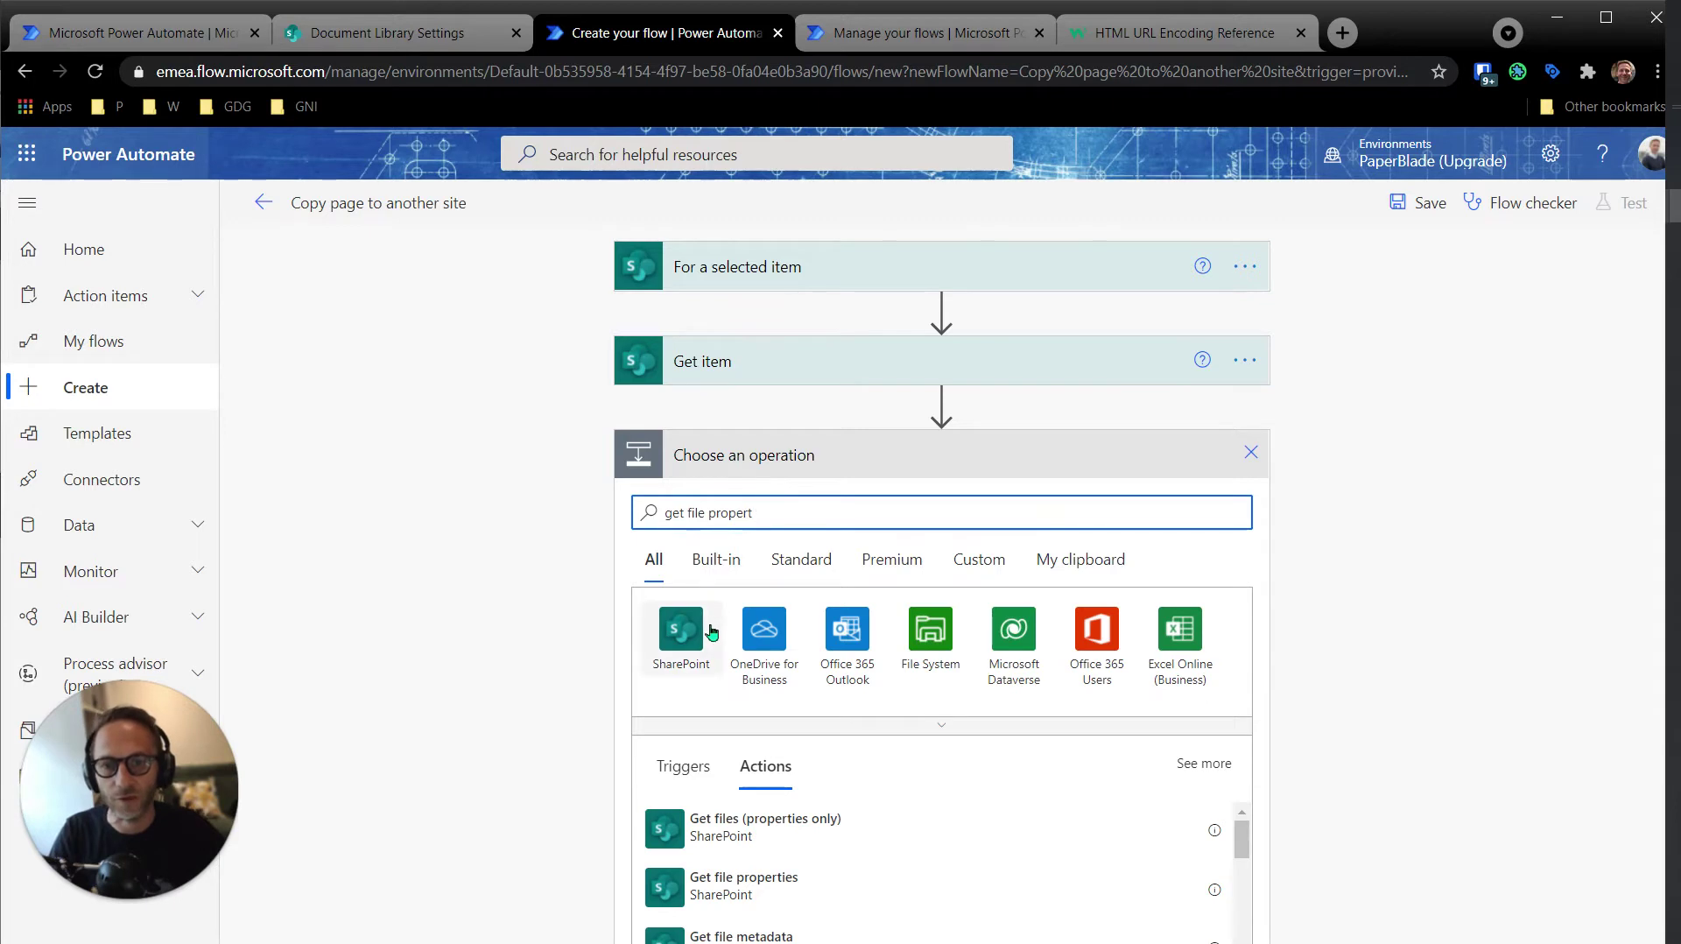
{"action": "scroll", "coordinate": [635, 648], "scroll_direction": "down", "scroll_amount": 3}
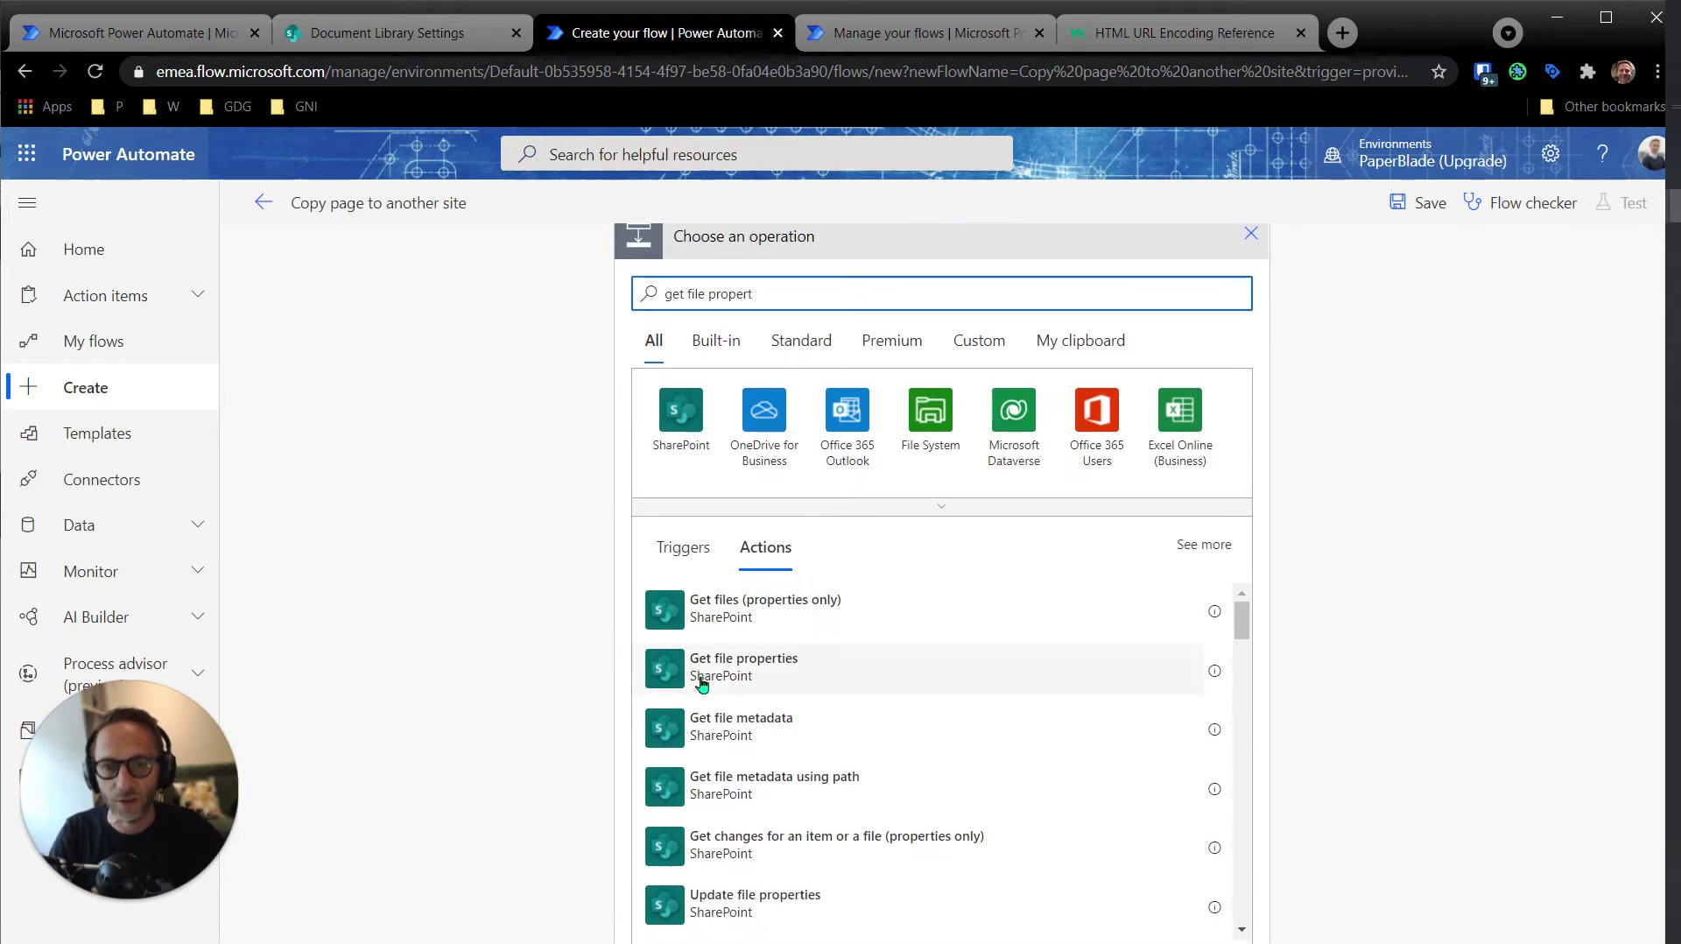
{"action": "left_click", "coordinate": [812, 684]}
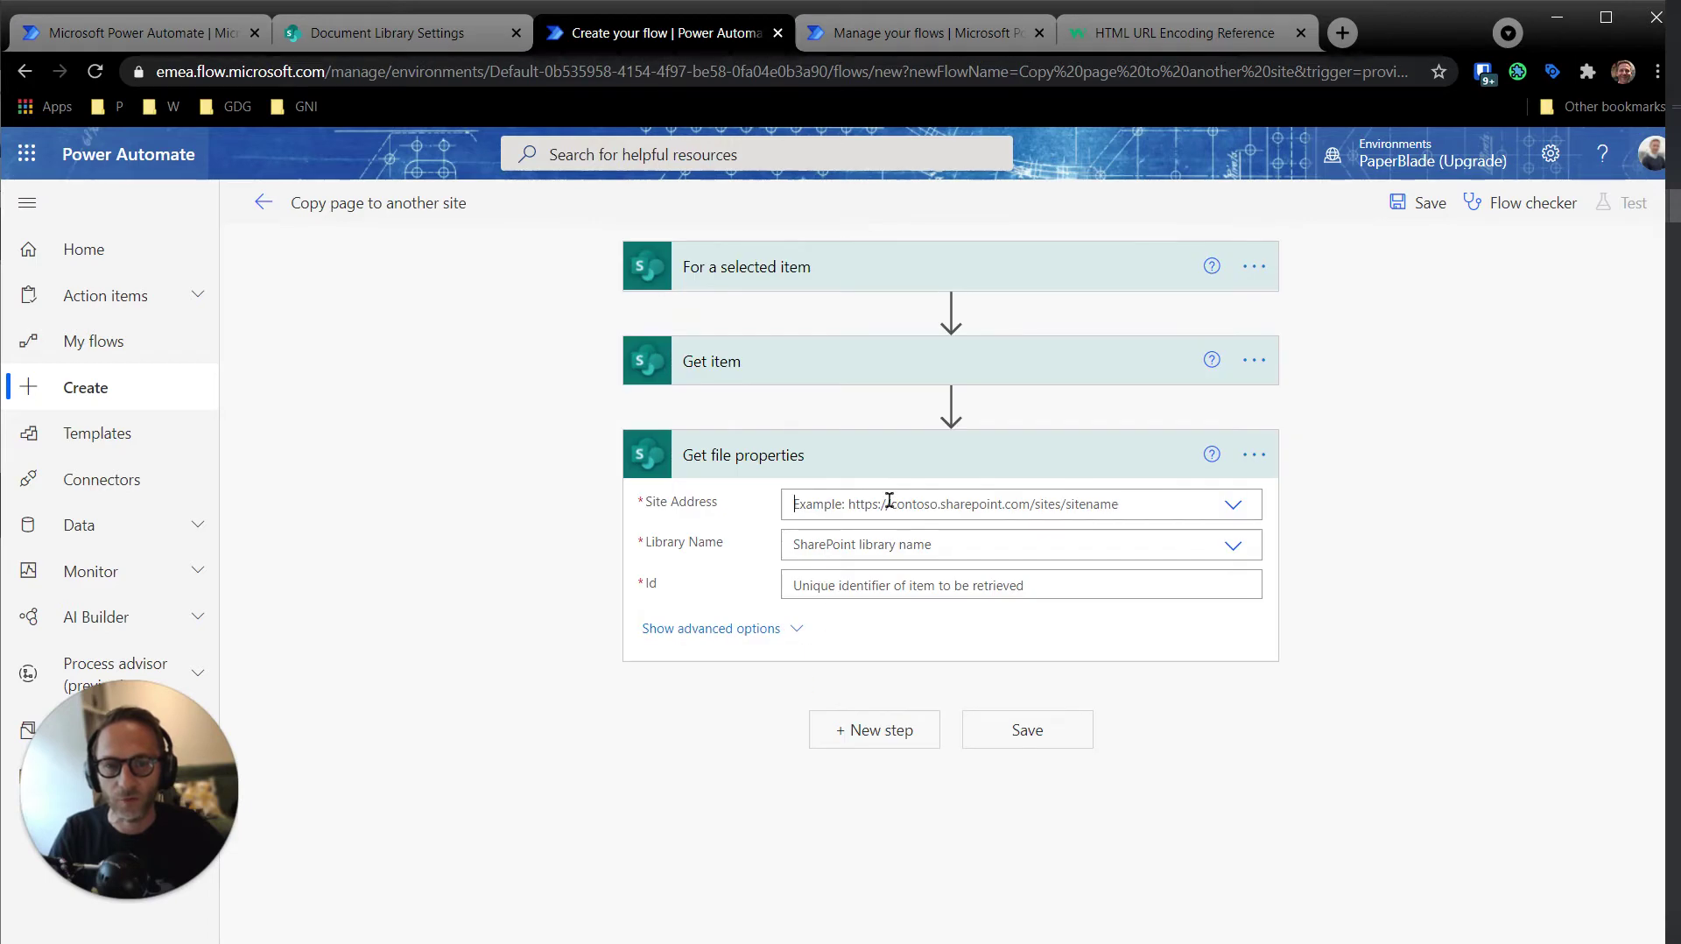
- Set Get file properties' site address to EUROPE and its library name to the custom value 8d136352-ef9a-4904-89f1-5d786afc620e
{"action": "left_click", "coordinate": [888, 500]}
{"action": "left_click", "coordinate": [894, 574]}
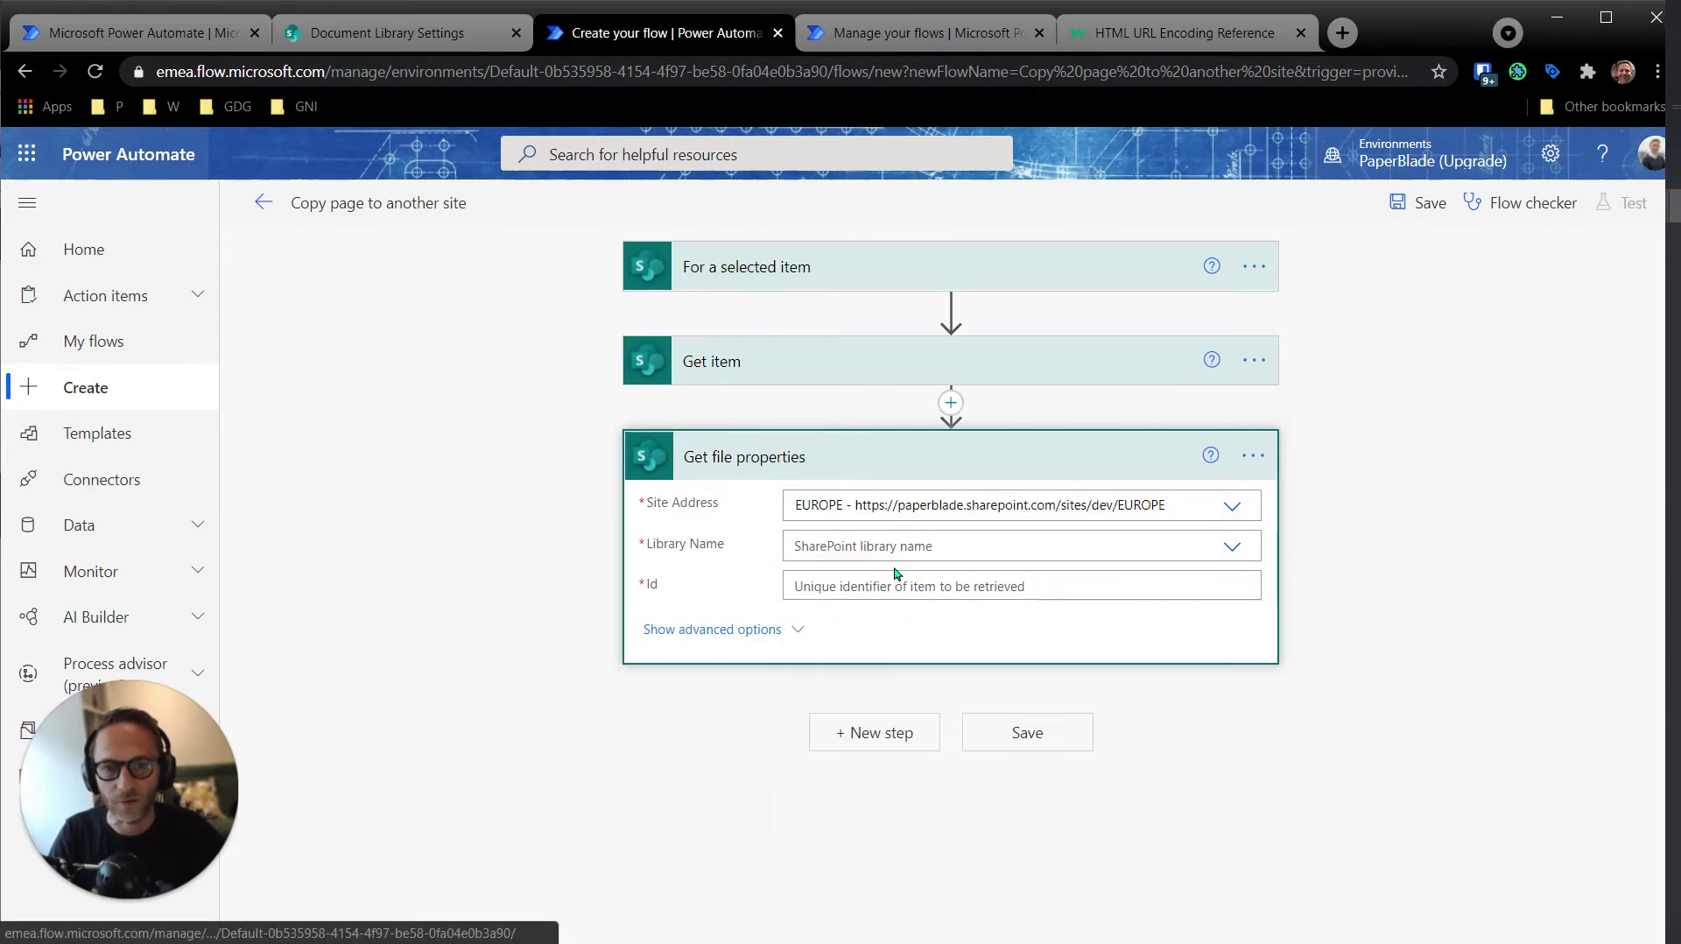
{"action": "left_click", "coordinate": [828, 549]}
{"action": "left_click", "coordinate": [862, 606]}
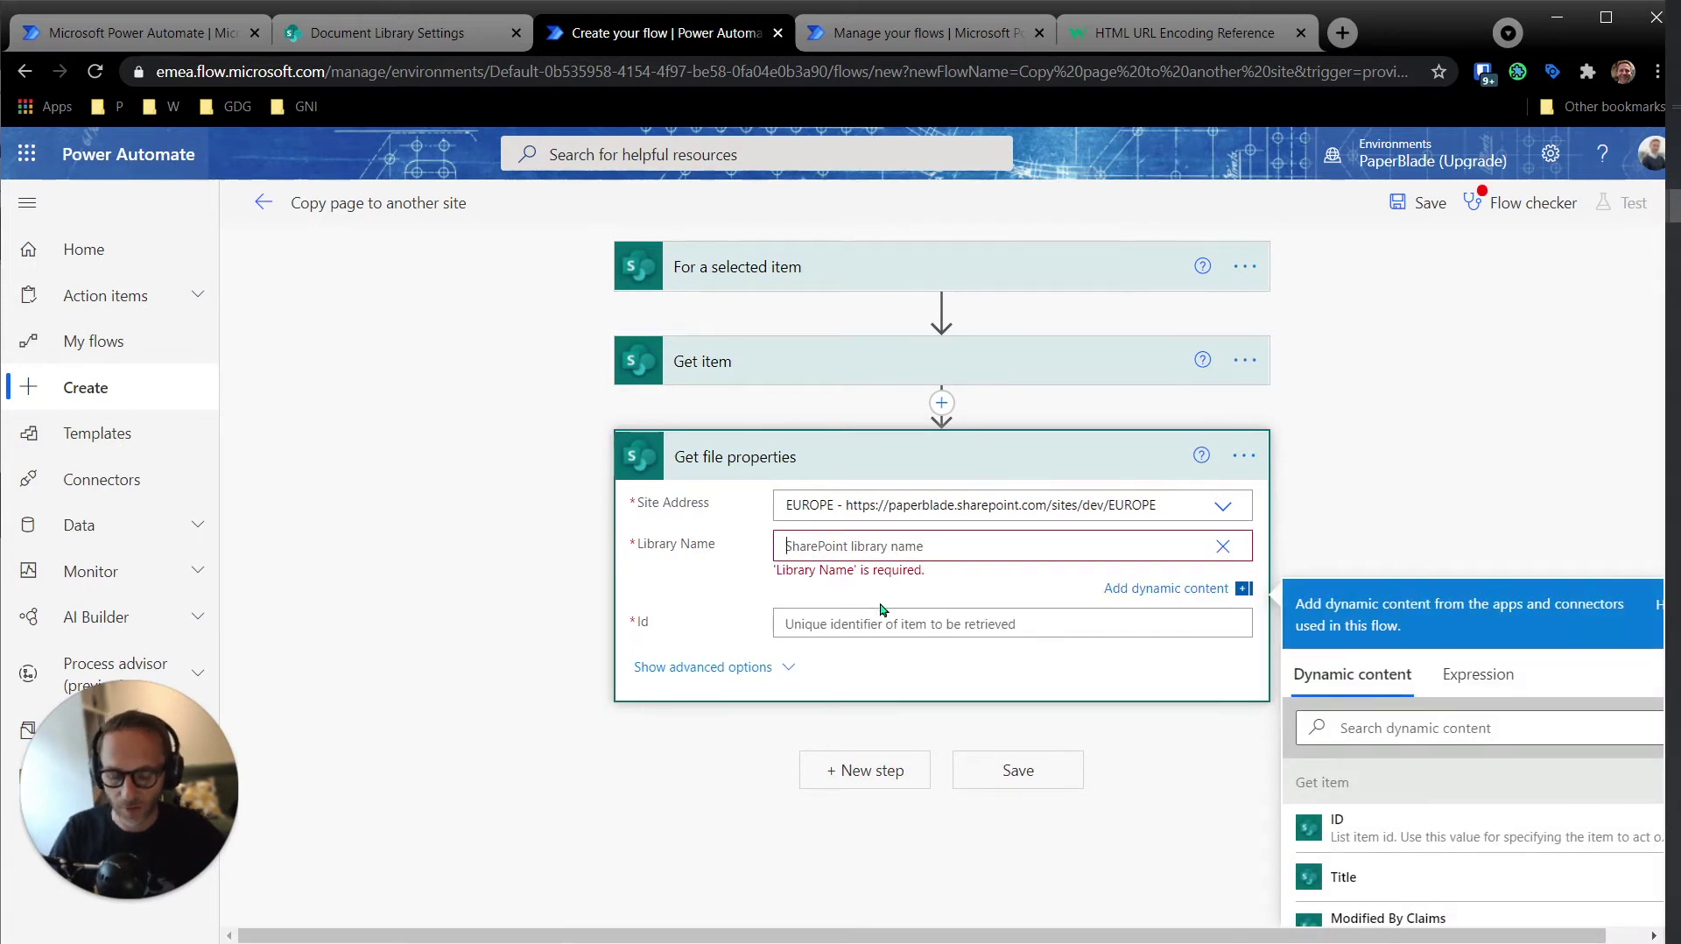
{"action": "type", "text": "8d136352-ef9a-4904-89f1-5d786afc620e"}
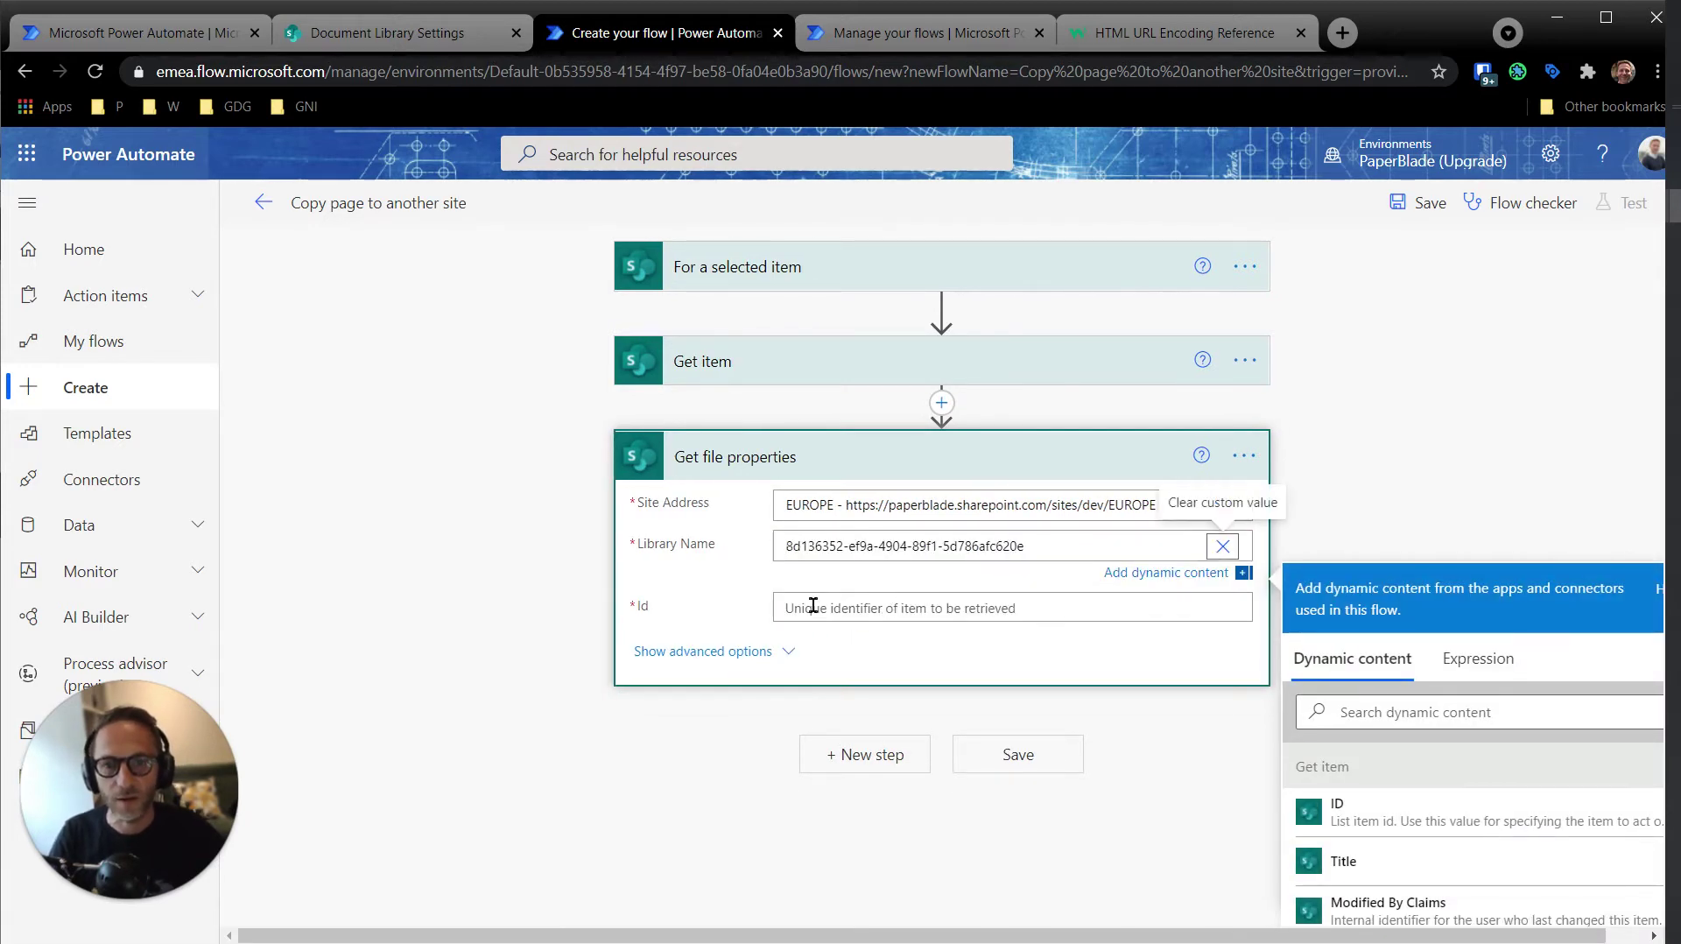
- Fill the Get file properties action's Id with the dynamic ID from Get item
{"action": "left_click", "coordinate": [811, 608]}
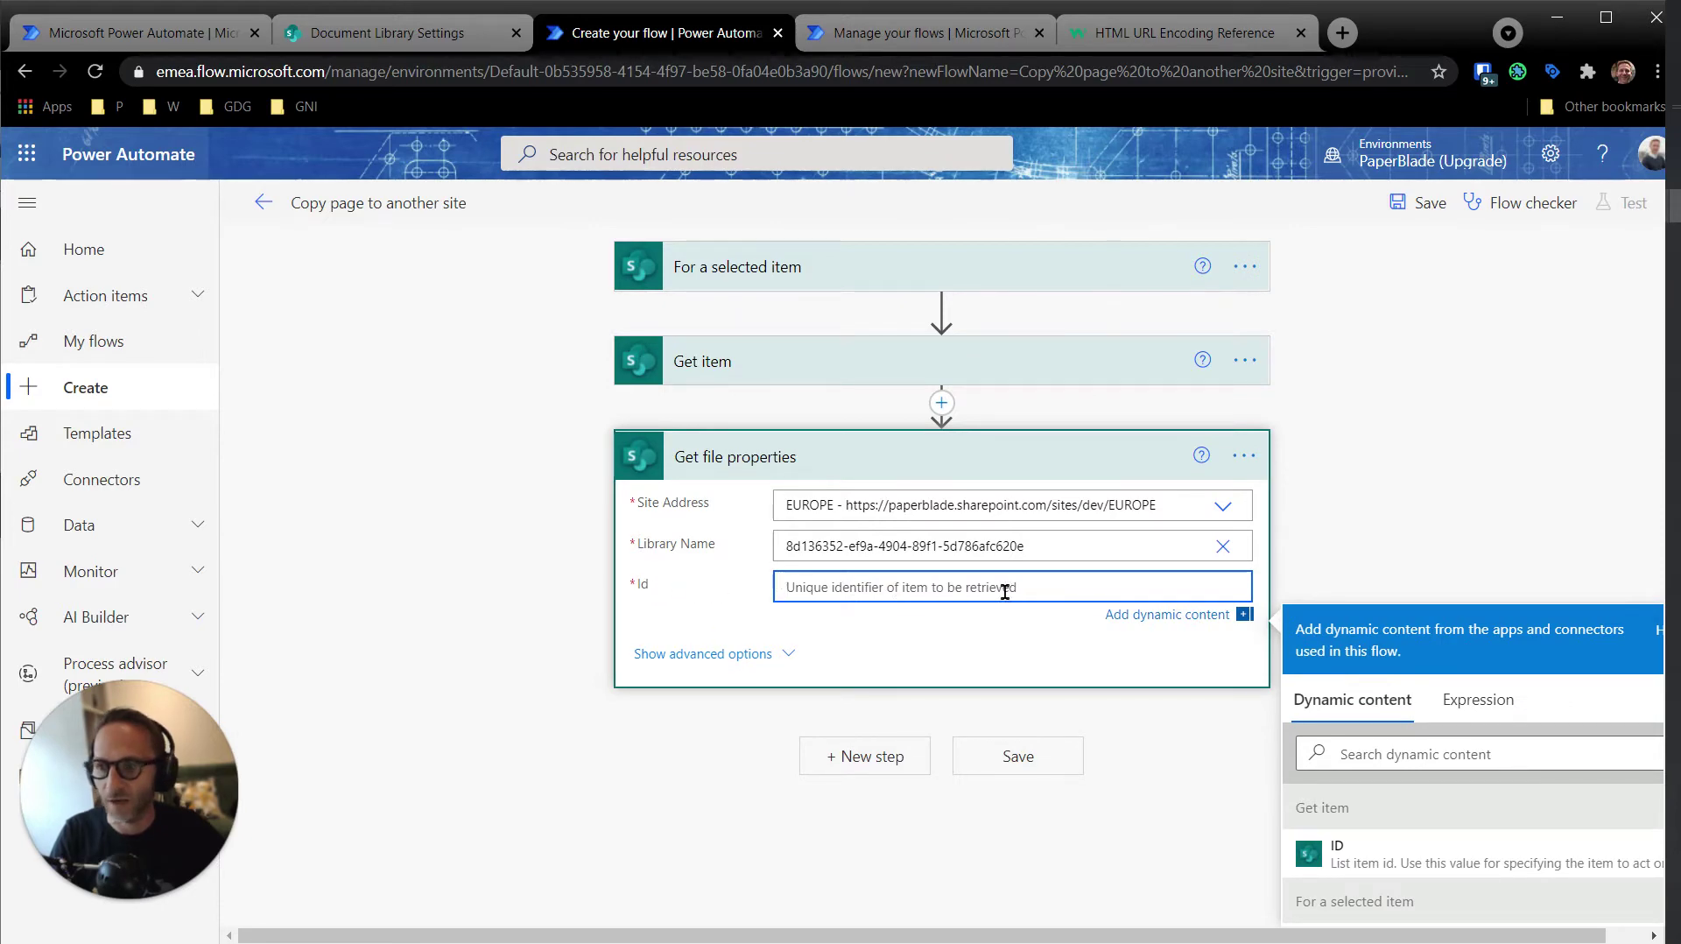
{"action": "scroll", "coordinate": [1401, 792], "scroll_direction": "down", "scroll_amount": 3}
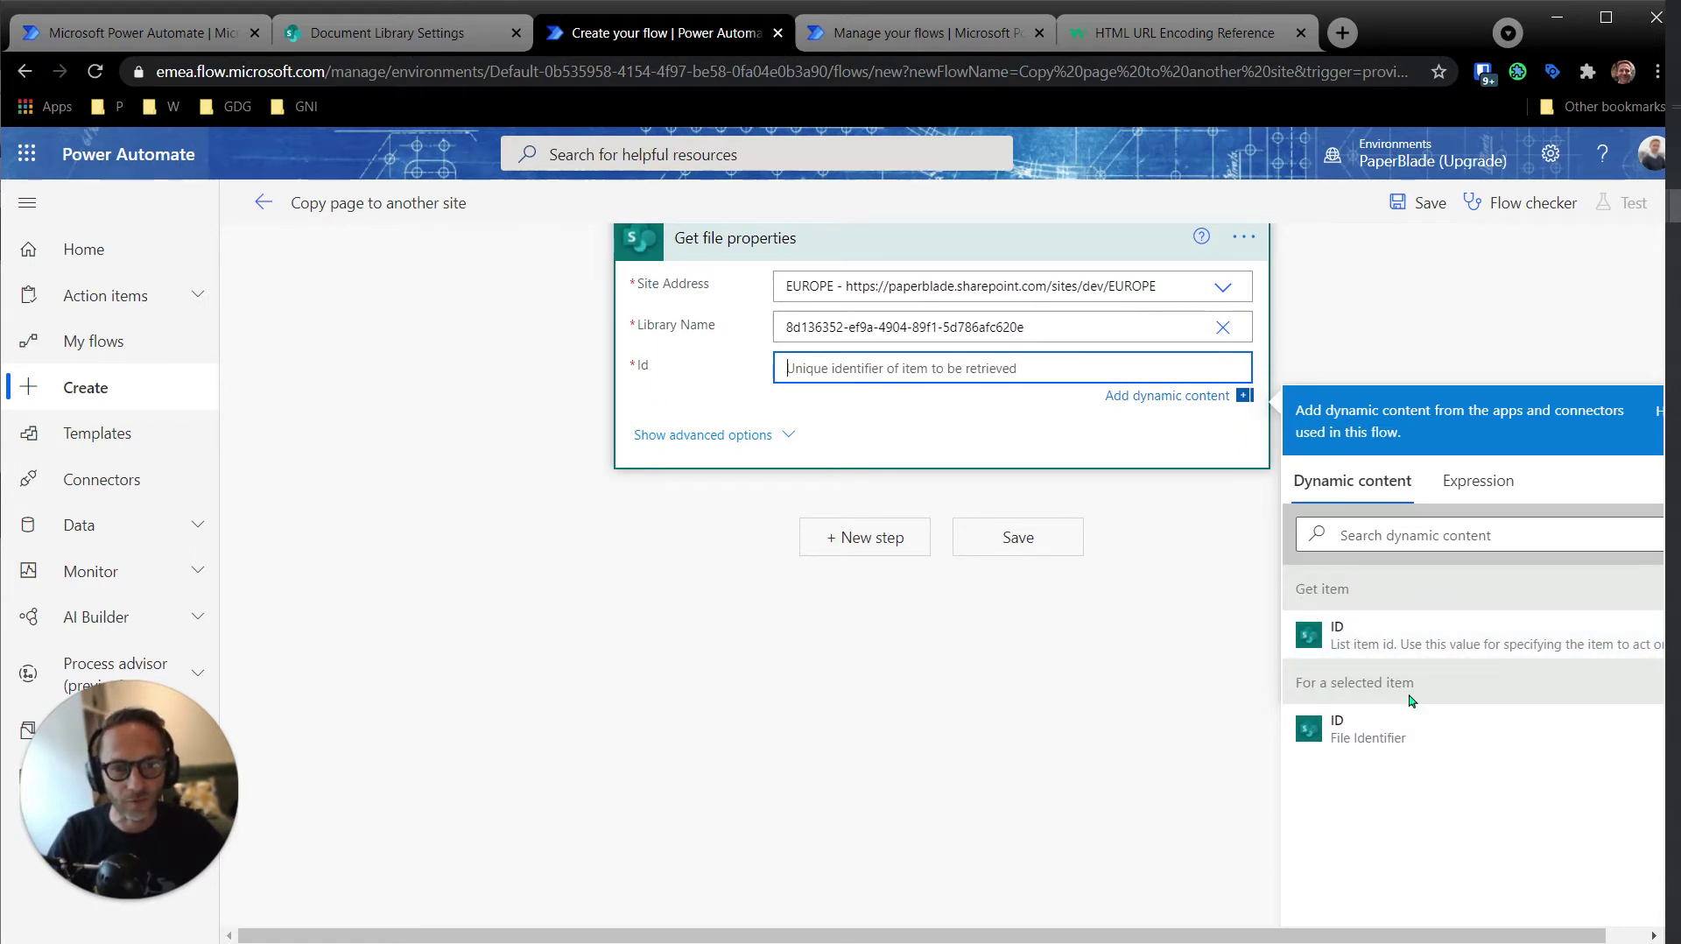
{"action": "left_click", "coordinate": [1387, 635]}
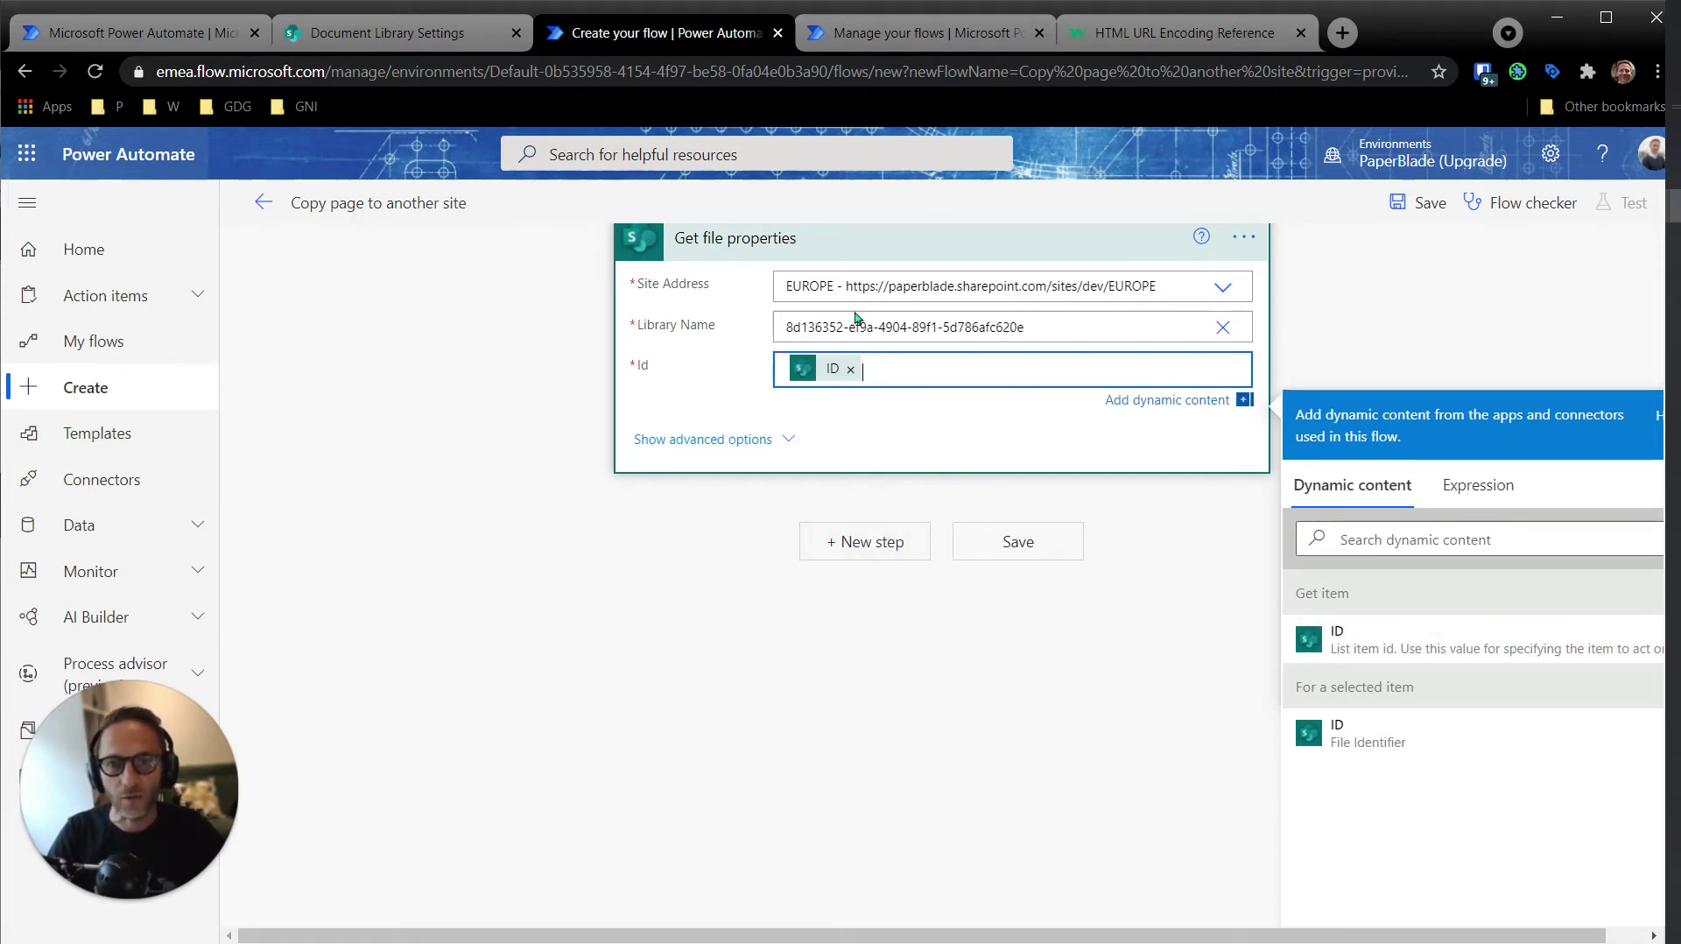
- Add a new step after Get file properties using the SharePoint "Copy file" action, not the deprecated one
{"action": "left_click", "coordinate": [872, 542]}
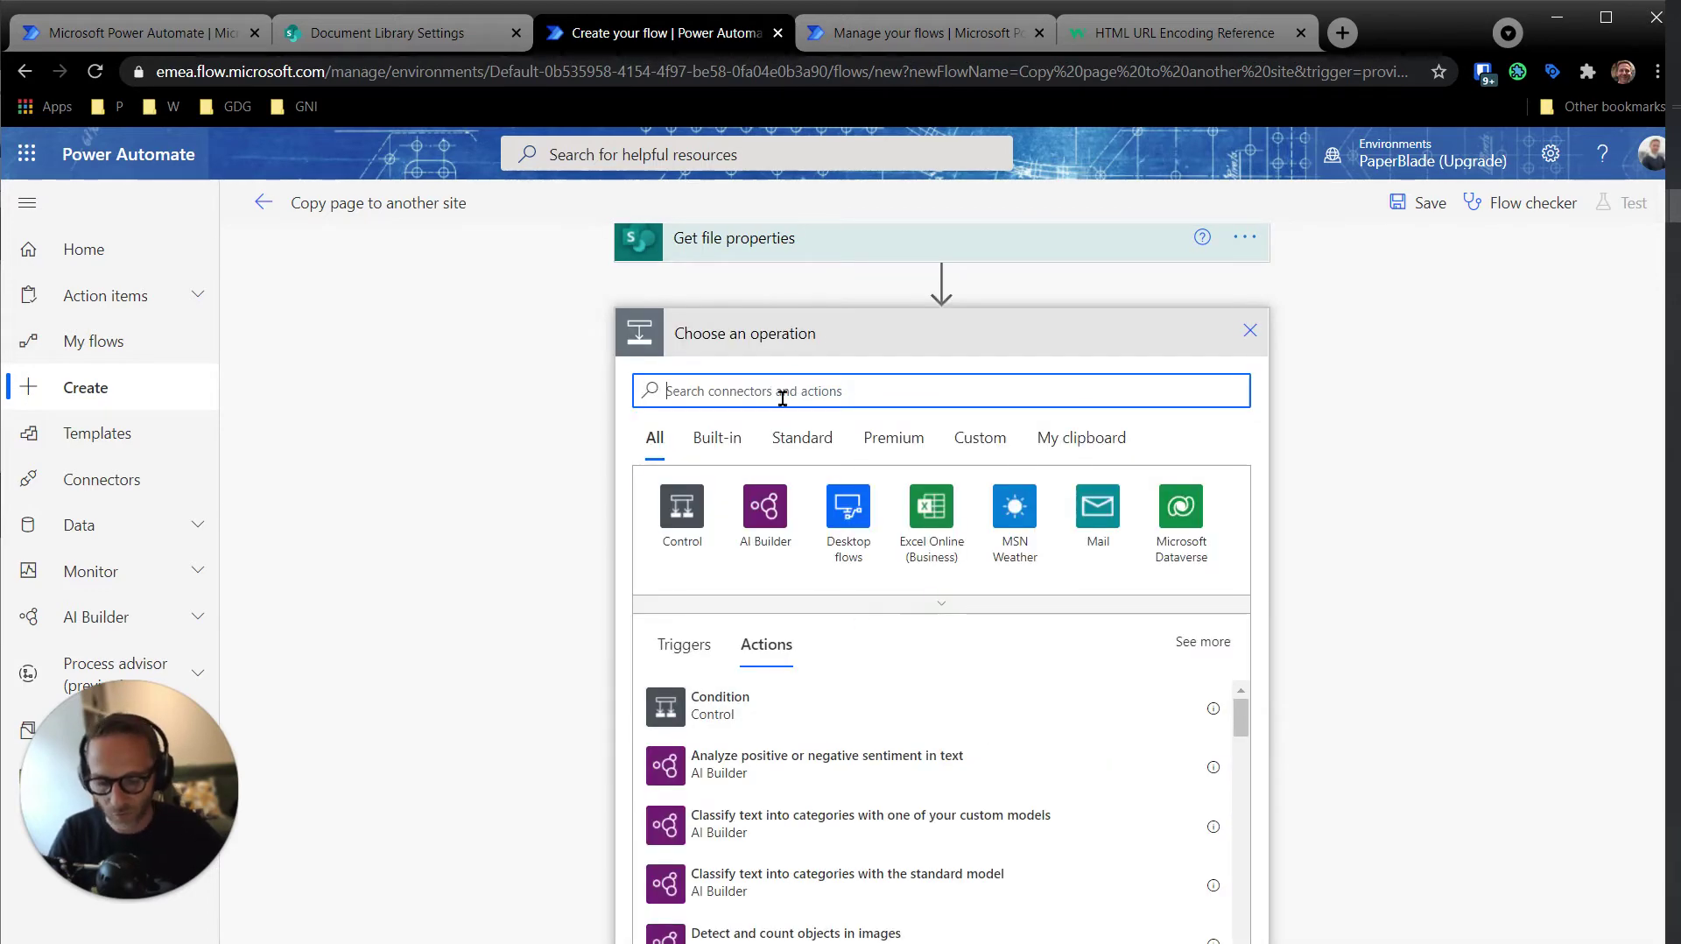
{"action": "type", "text": "copy item"}
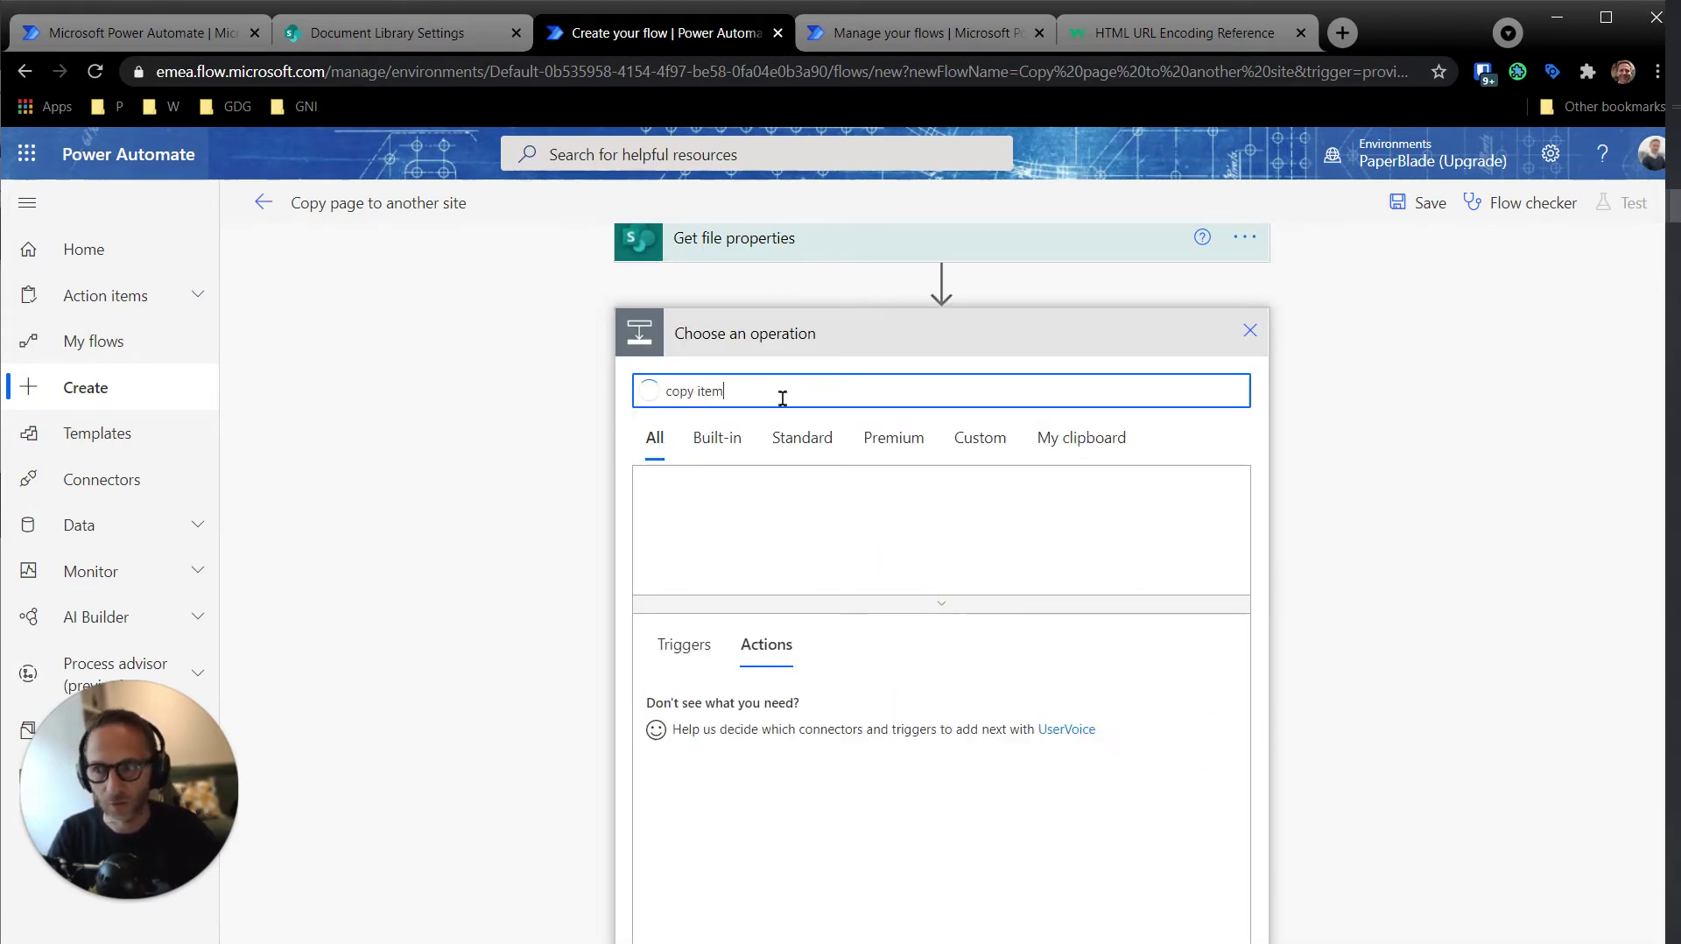
{"action": "key", "text": "ctrl+shift+Left"}
{"action": "type", "text": "file"}
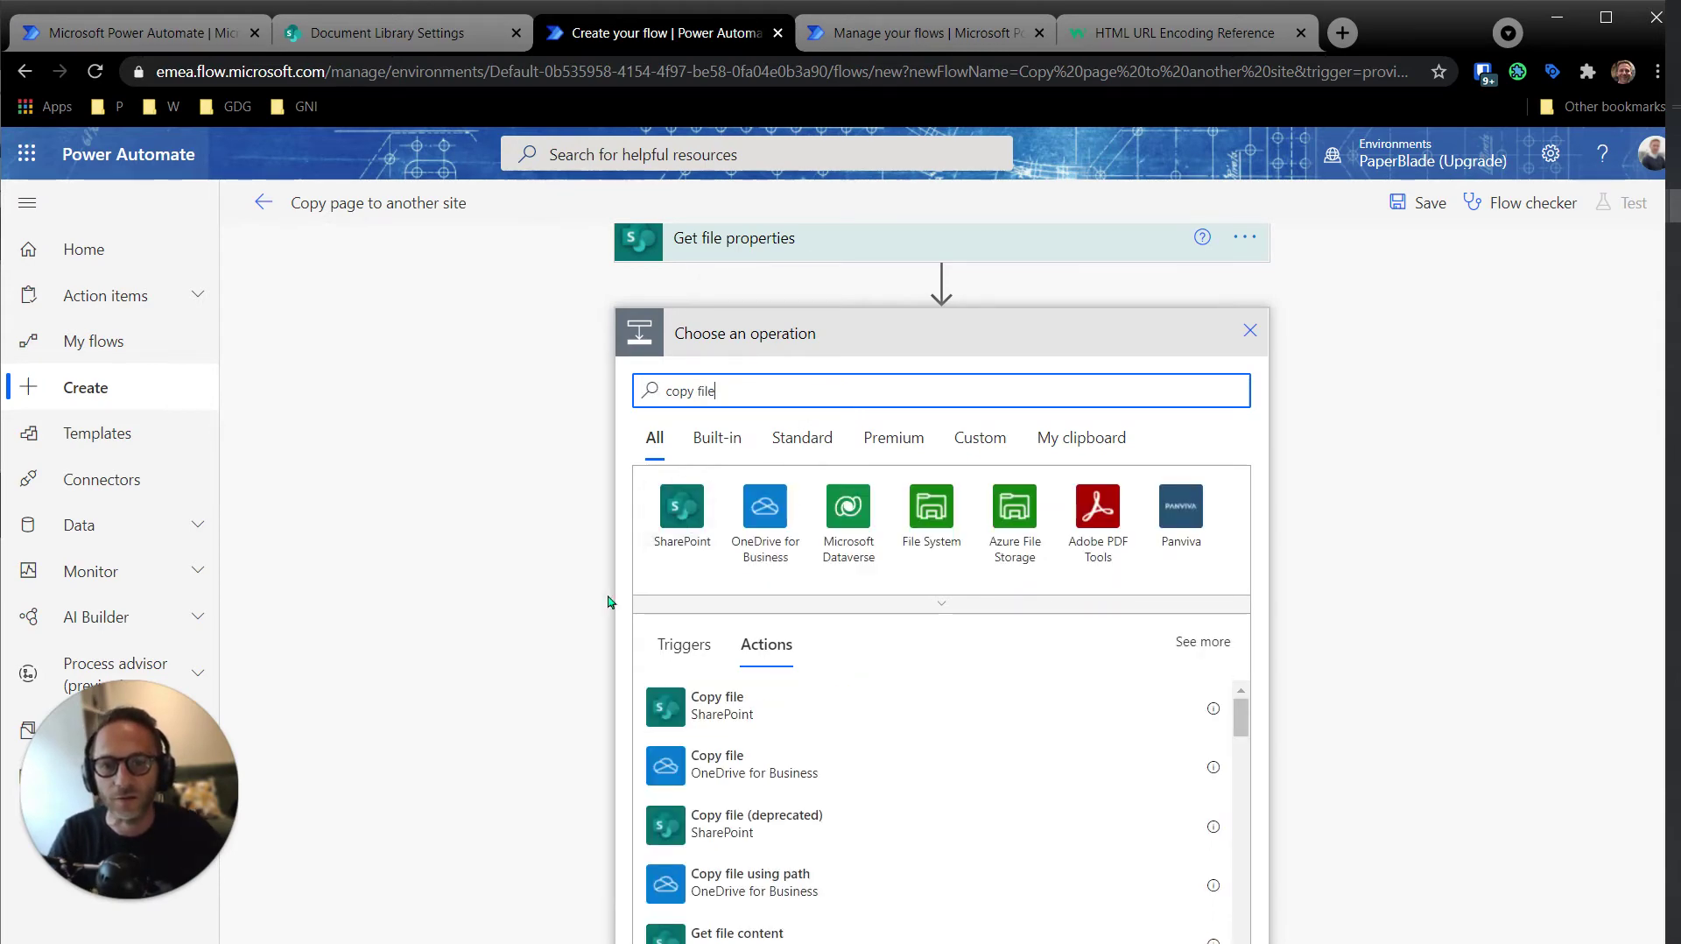
{"action": "scroll", "coordinate": [608, 592], "scroll_direction": "down", "scroll_amount": 2}
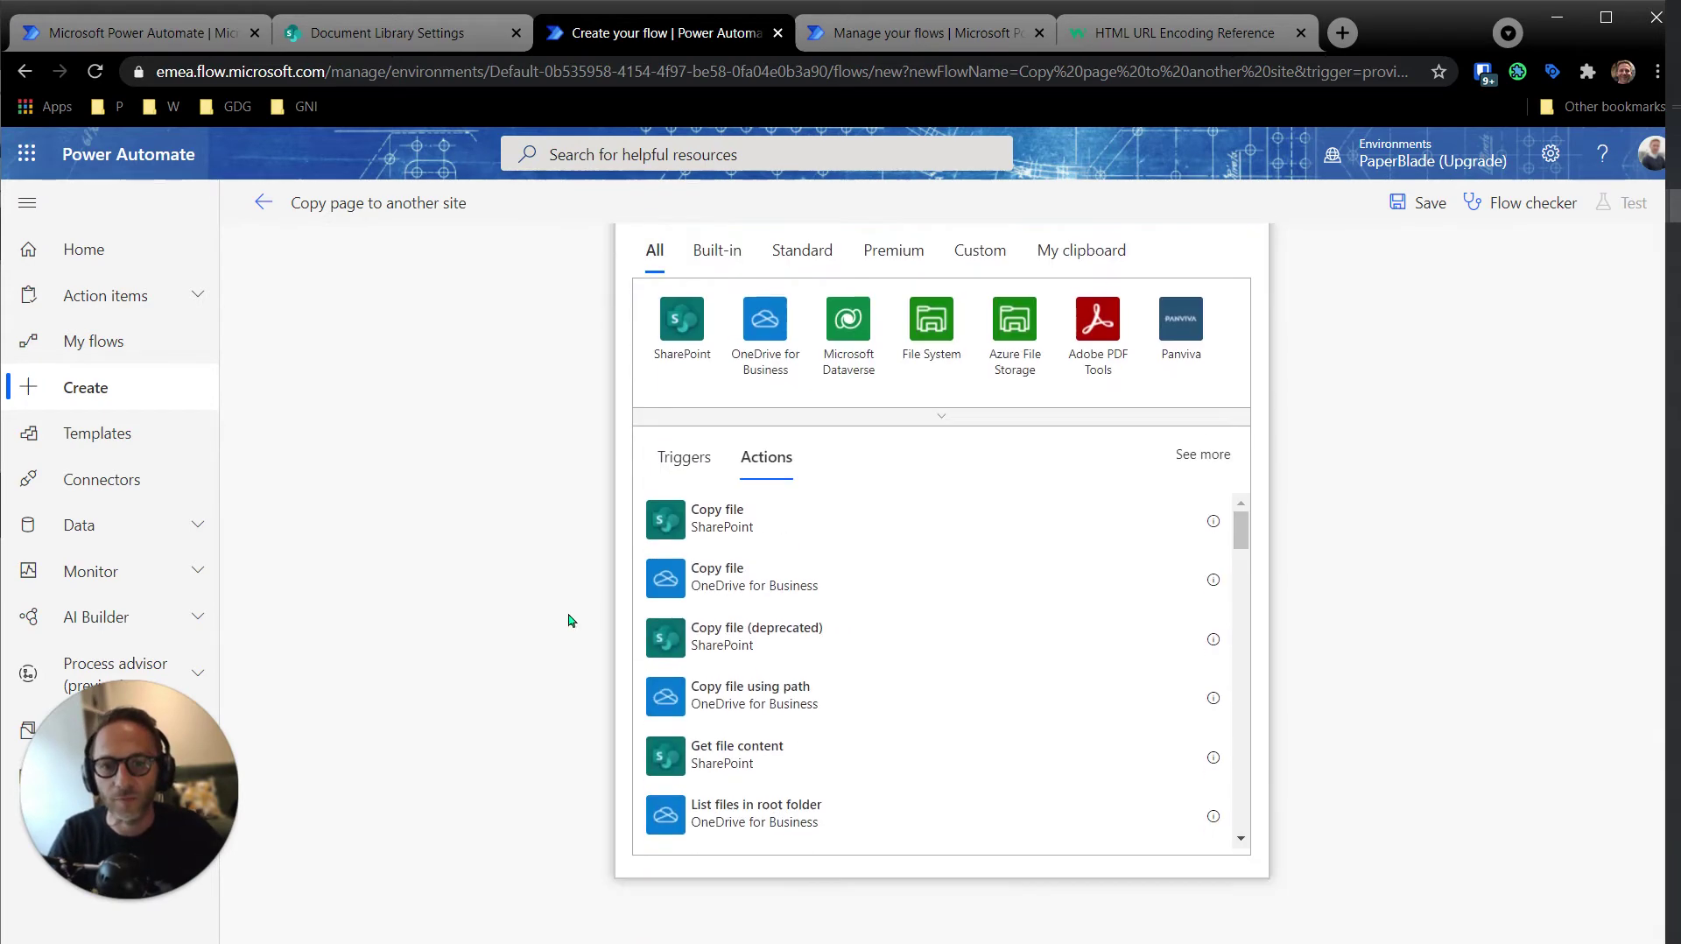
{"action": "left_click", "coordinate": [769, 517]}
- Set the Copy file action's current site address to EUROPE and its file to copy to the dynamic Identifier from Get file properties
{"action": "left_click", "coordinate": [879, 590]}
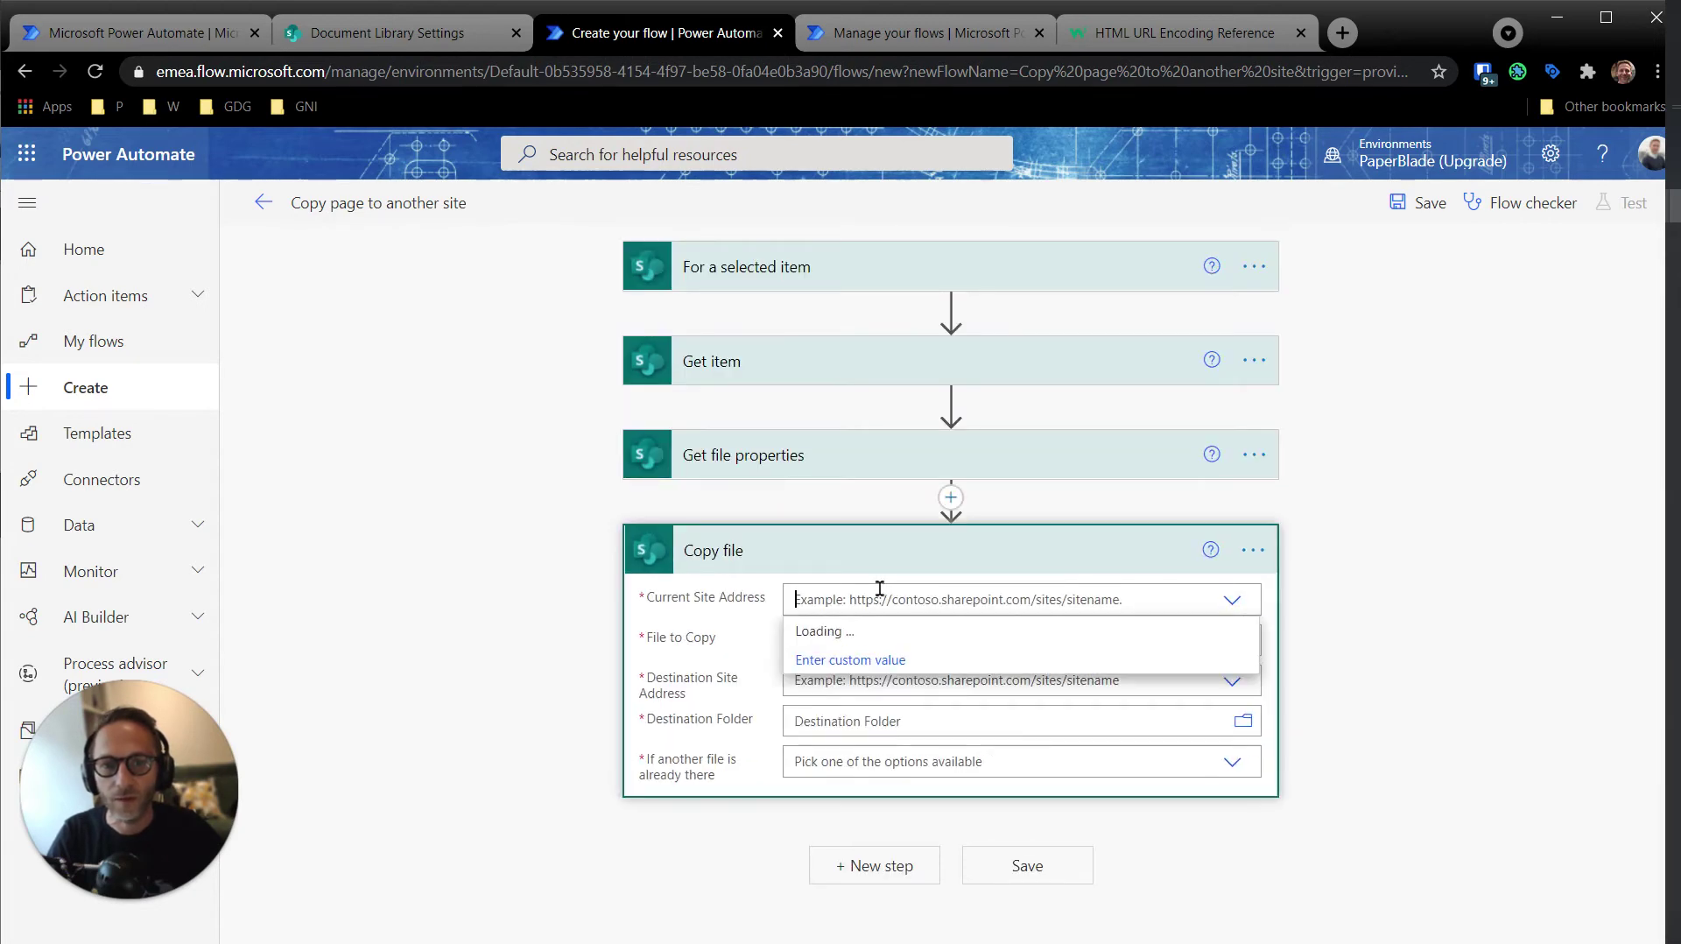
{"action": "left_click", "coordinate": [861, 661]}
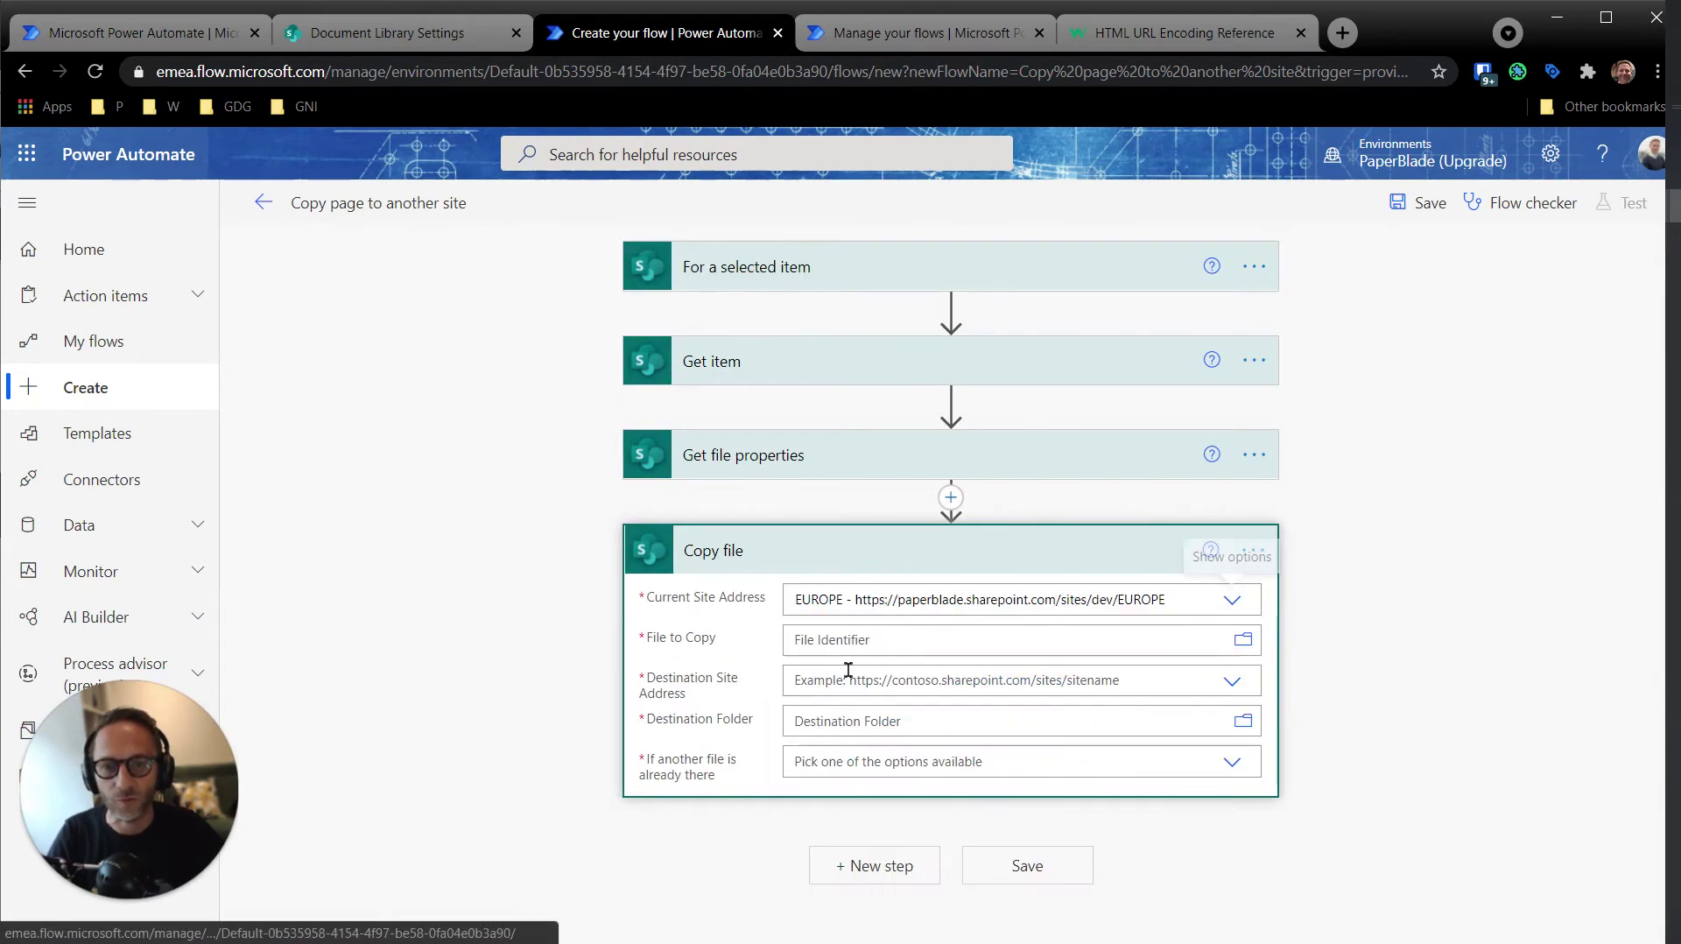
{"action": "left_click", "coordinate": [879, 646]}
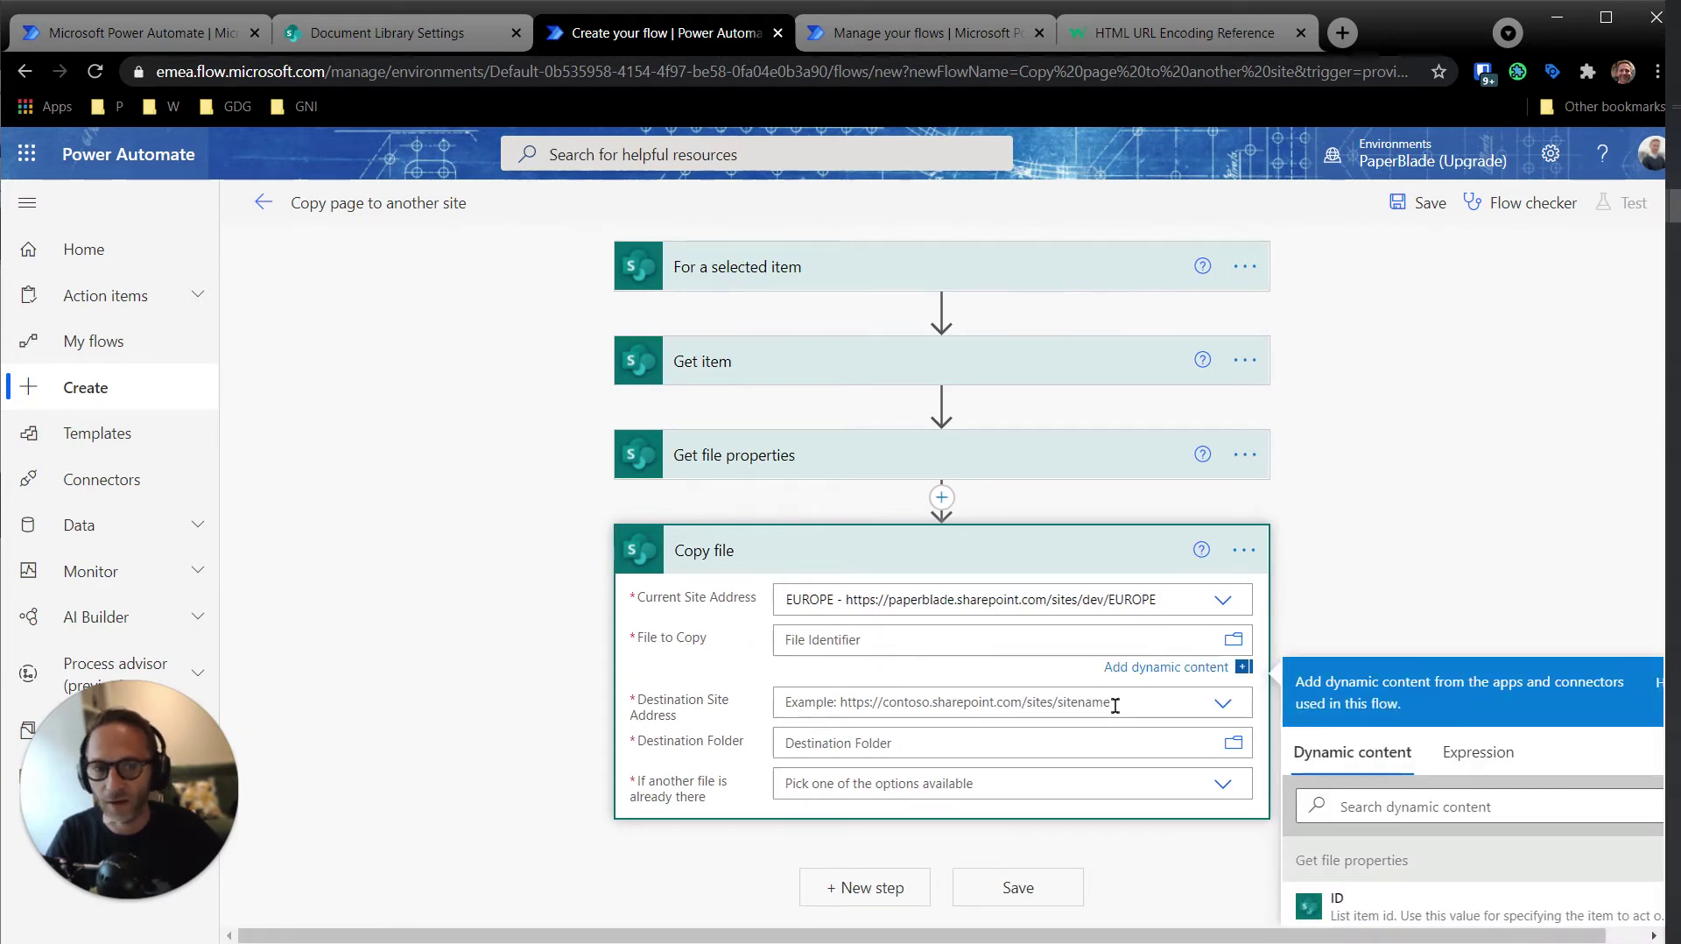
{"action": "scroll", "coordinate": [1392, 603], "scroll_direction": "down", "scroll_amount": 3}
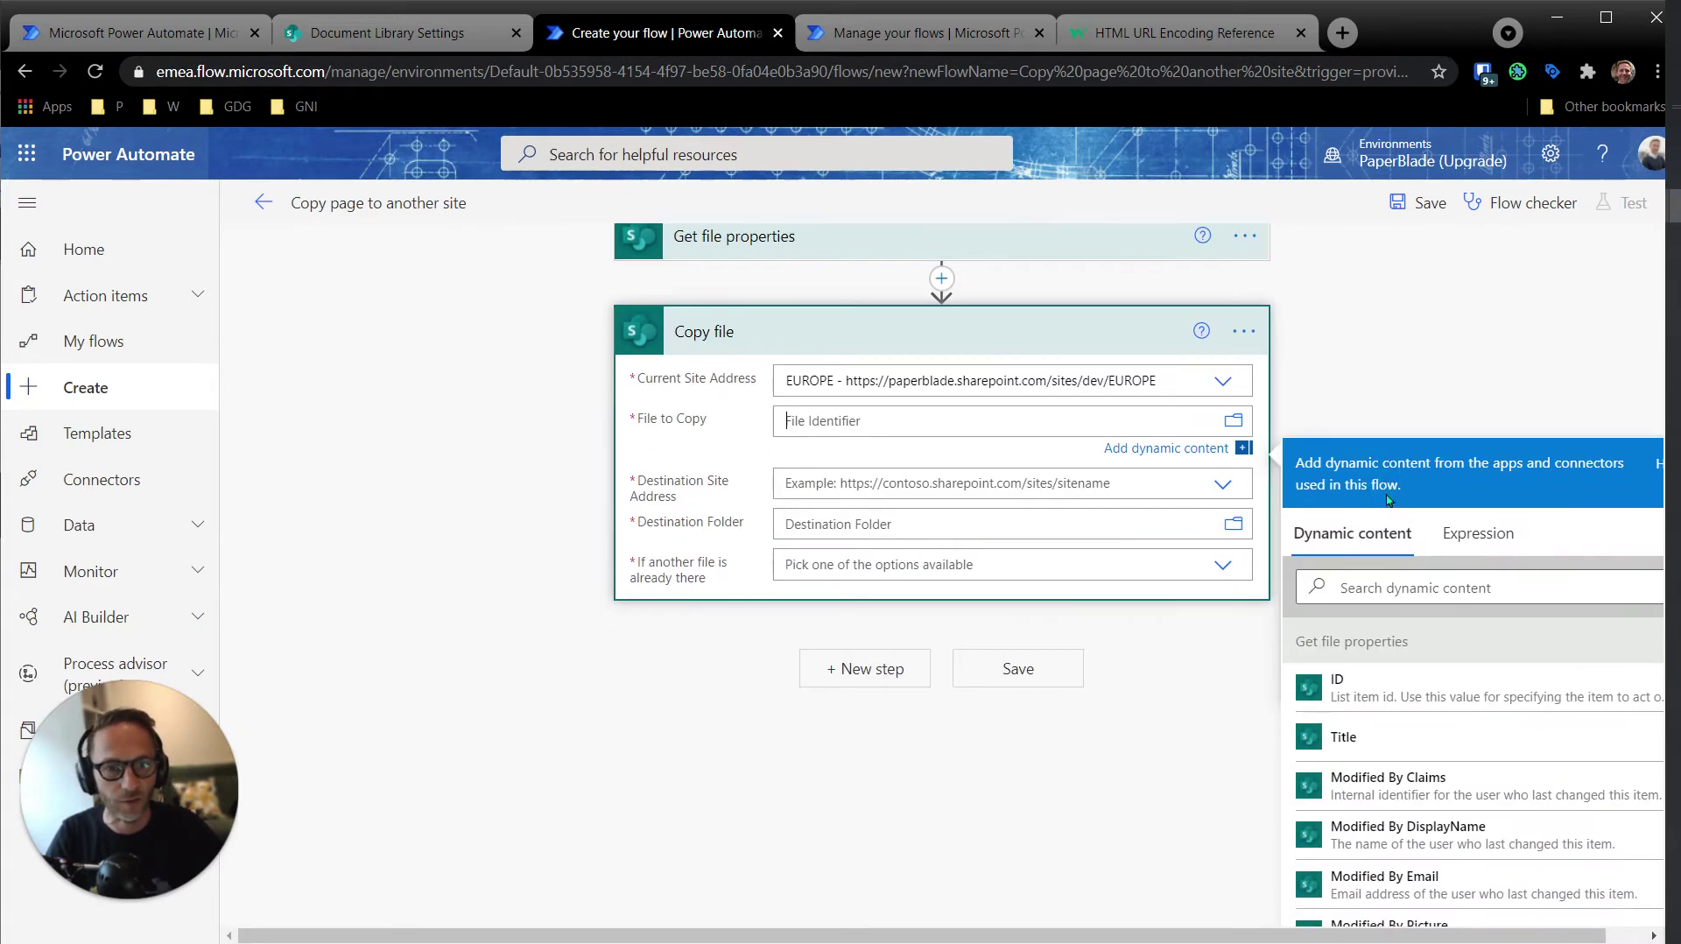
{"action": "left_click", "coordinate": [1403, 594]}
{"action": "type", "text": "iden"}
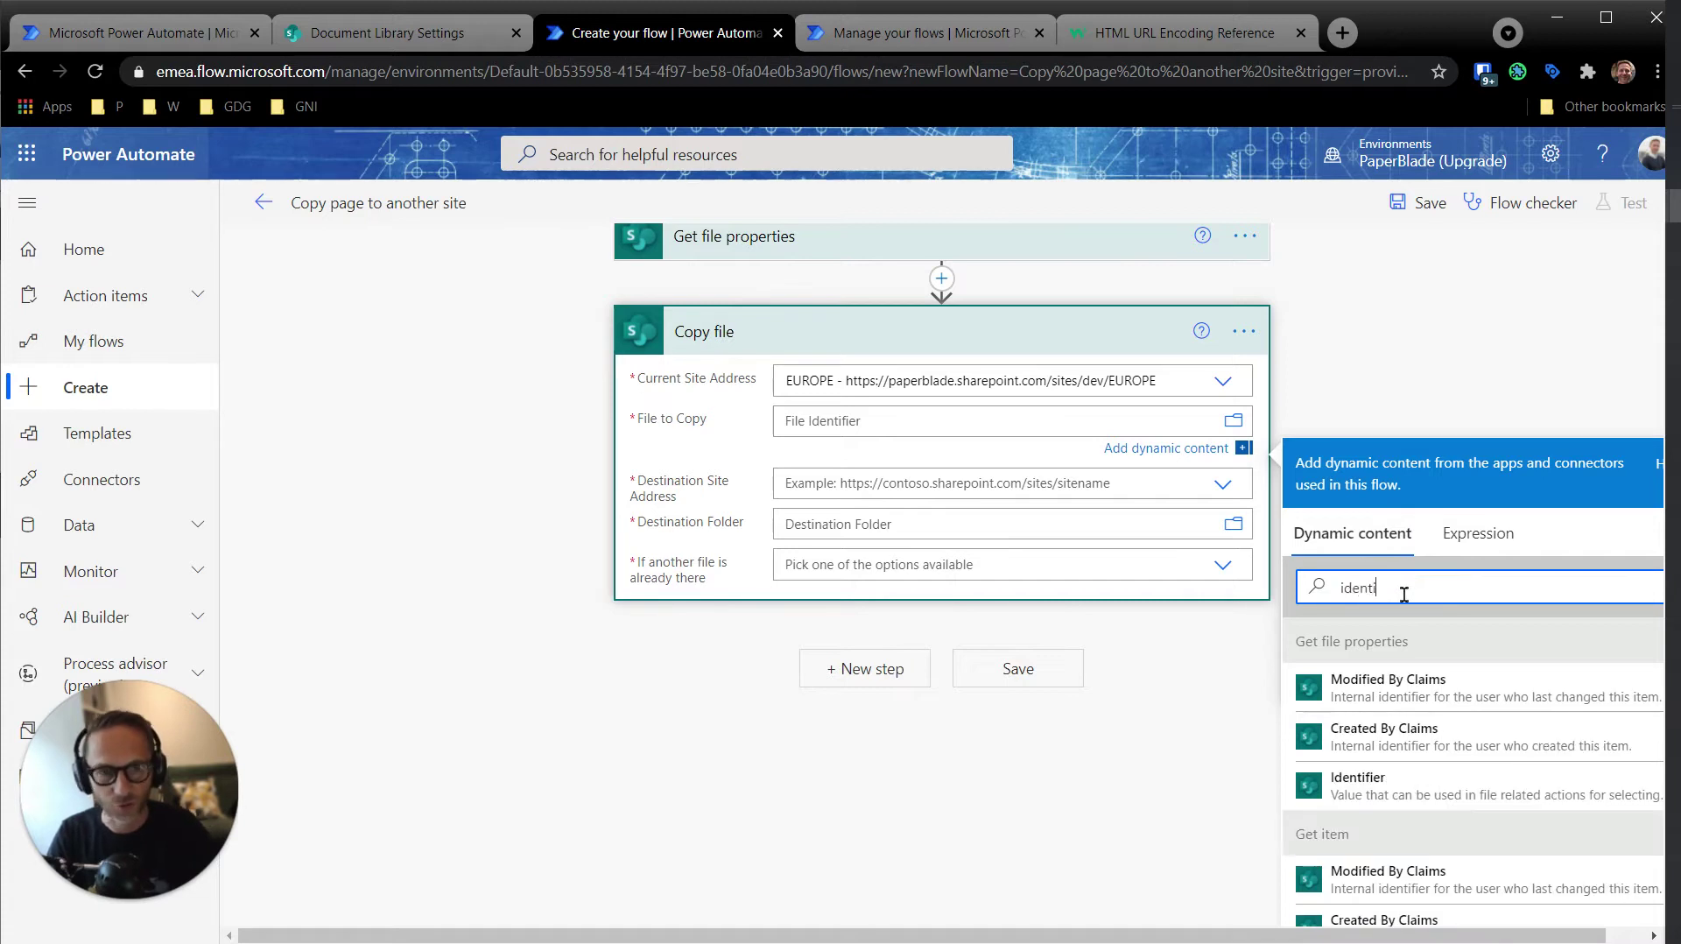
{"action": "type", "text": "ti"}
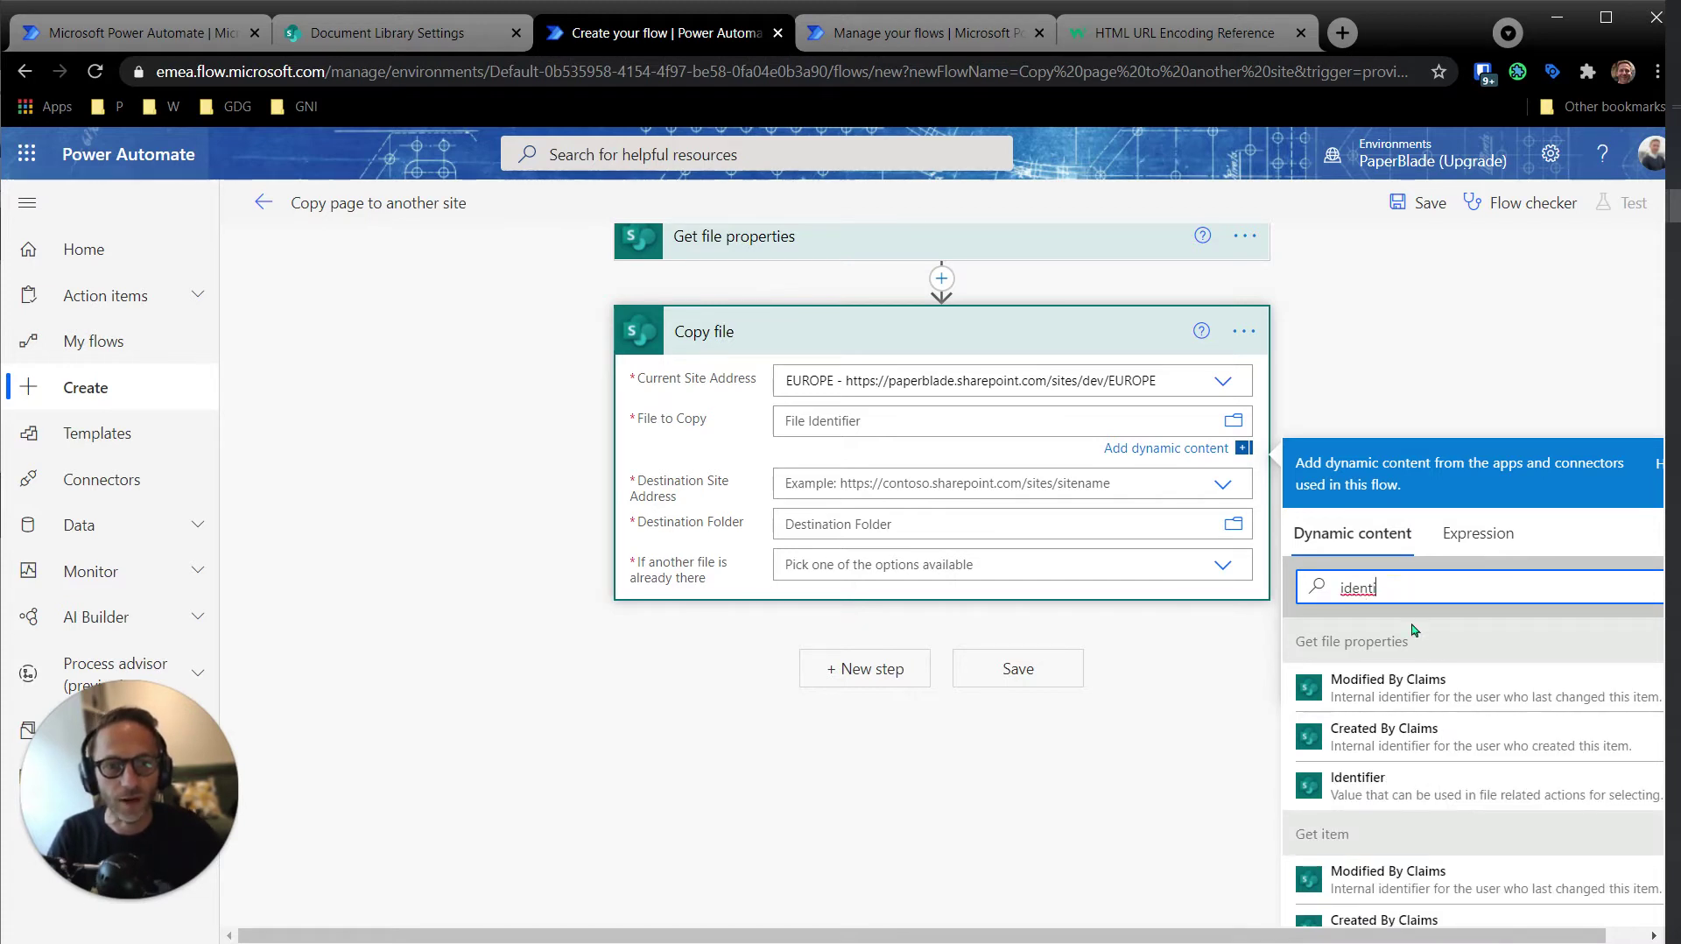
{"action": "type", "text": "f"}
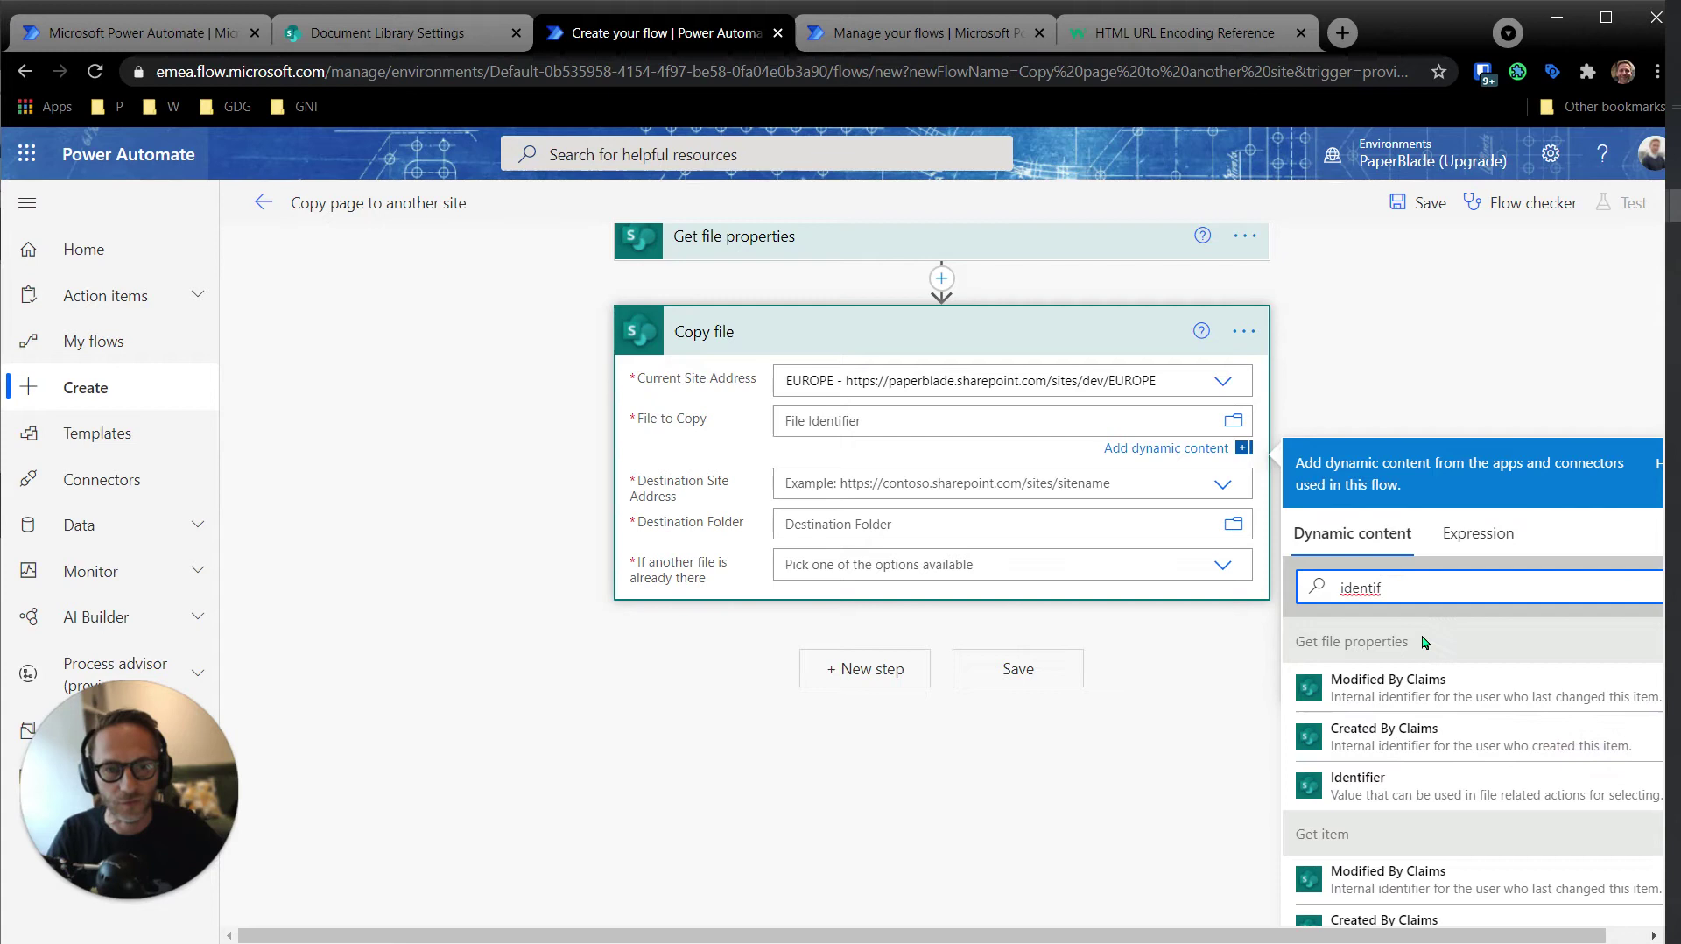
{"action": "left_click_drag", "start_coordinate": [1323, 641], "coordinate": [1410, 642]}
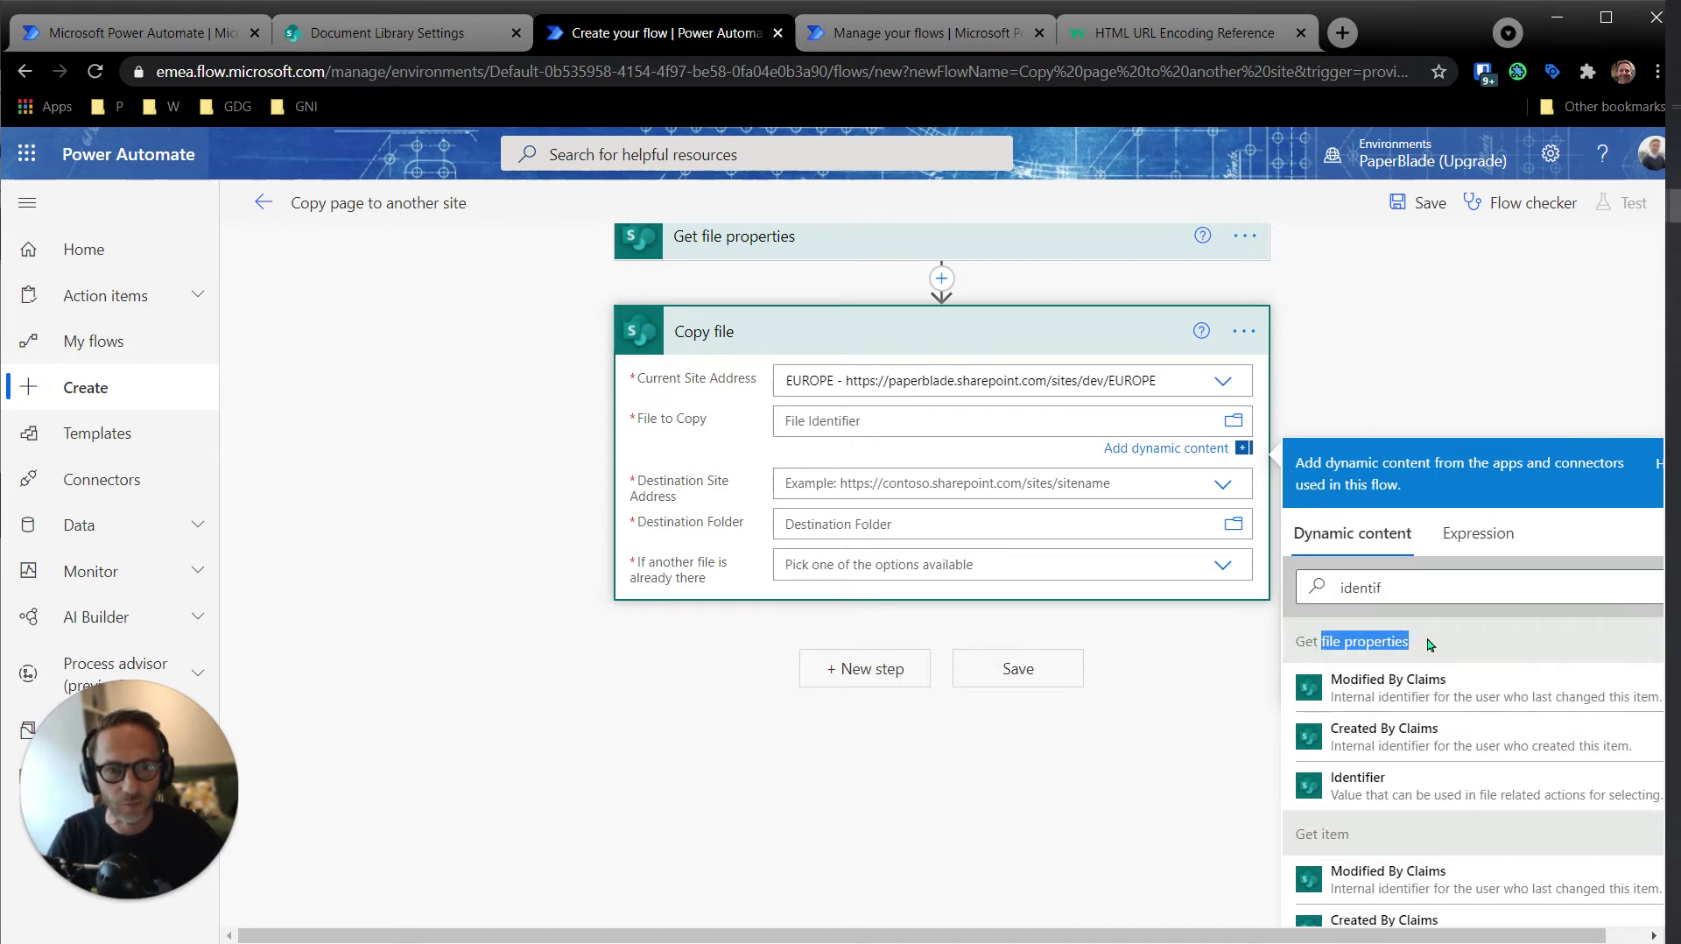
{"action": "left_click", "coordinate": [1375, 788]}
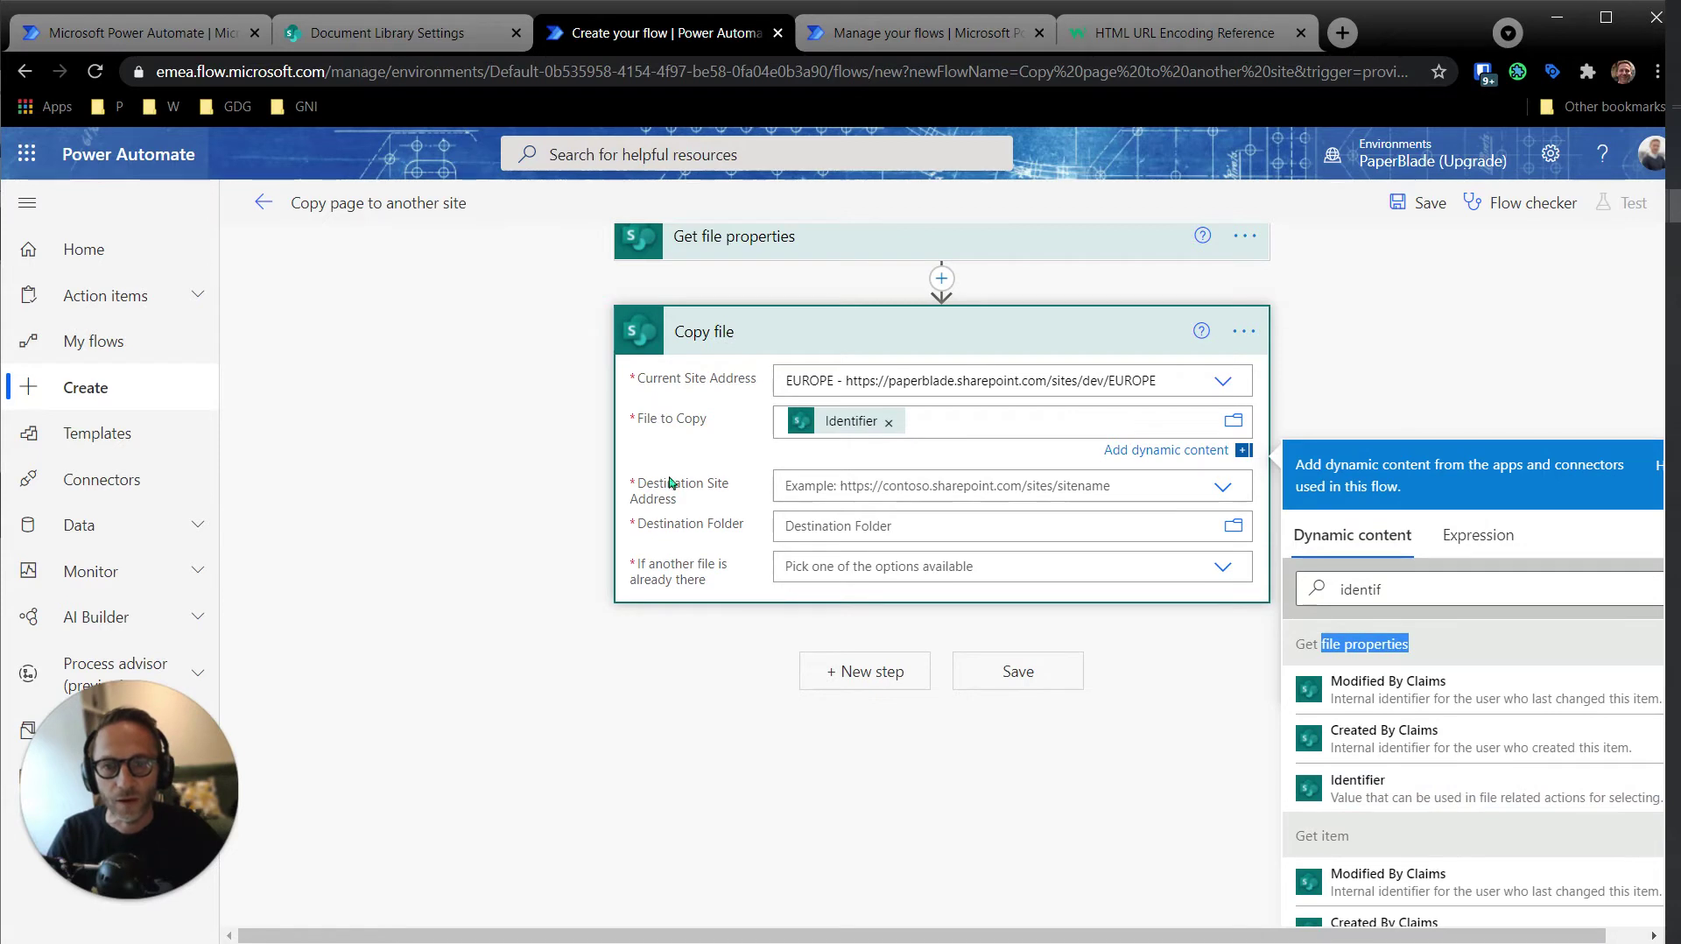
{"action": "left_click_drag", "start_coordinate": [631, 482], "coordinate": [696, 502]}
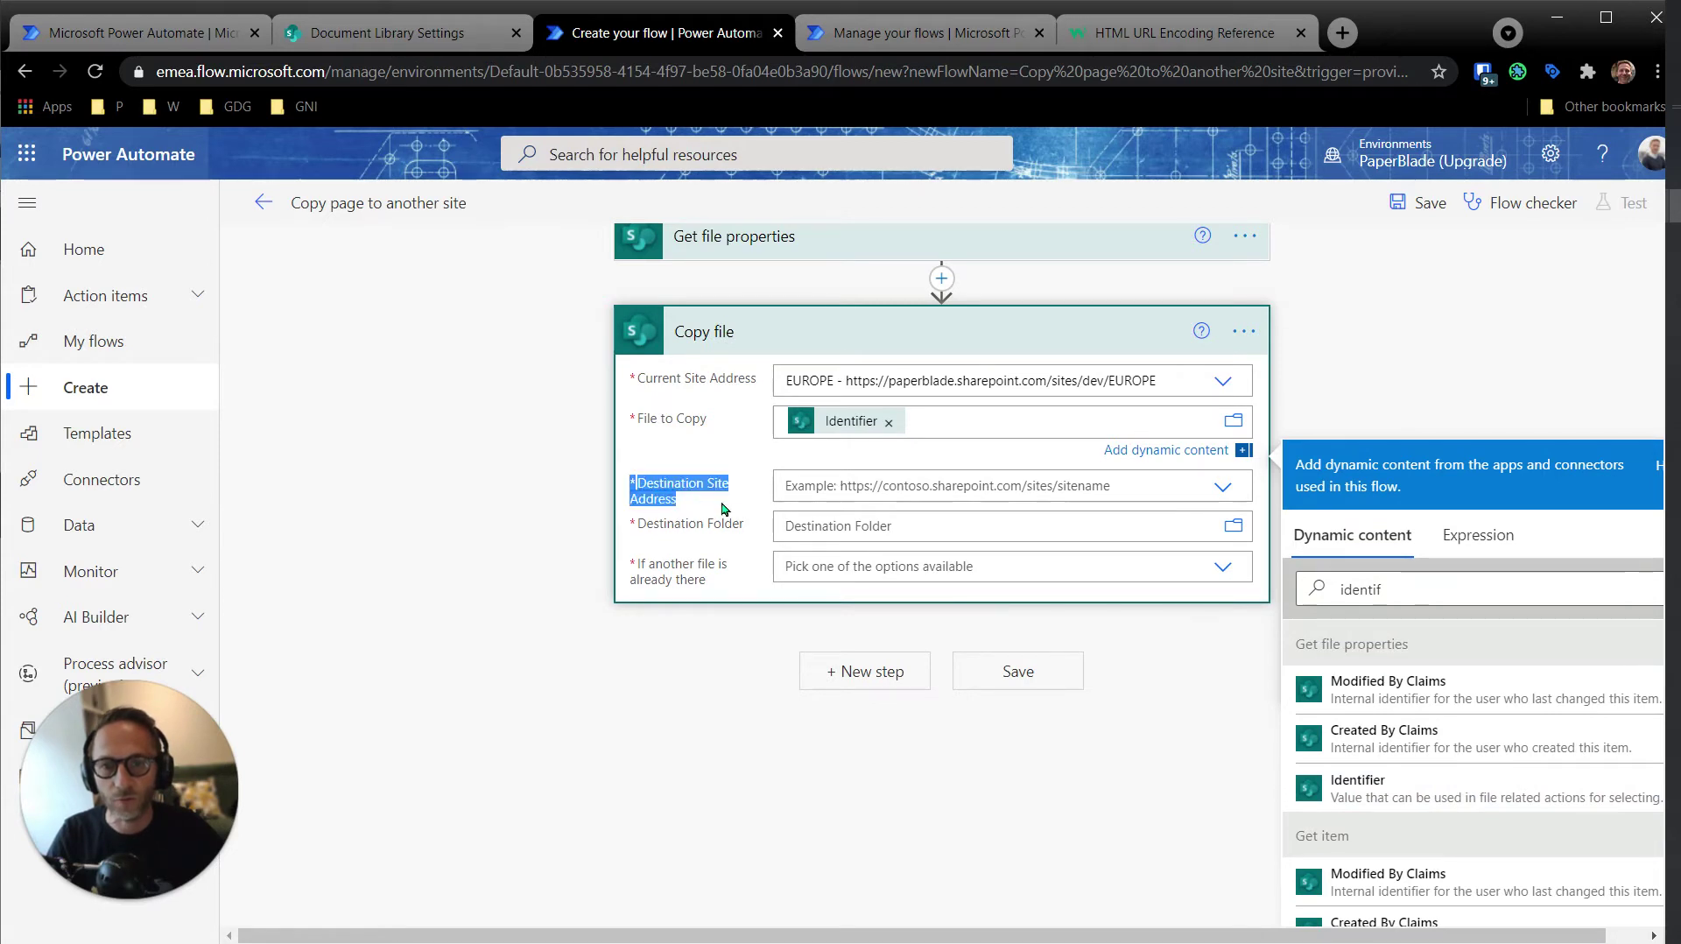
- Set the Copy file action's destination site address to the Italy site
{"action": "left_click", "coordinate": [723, 506]}
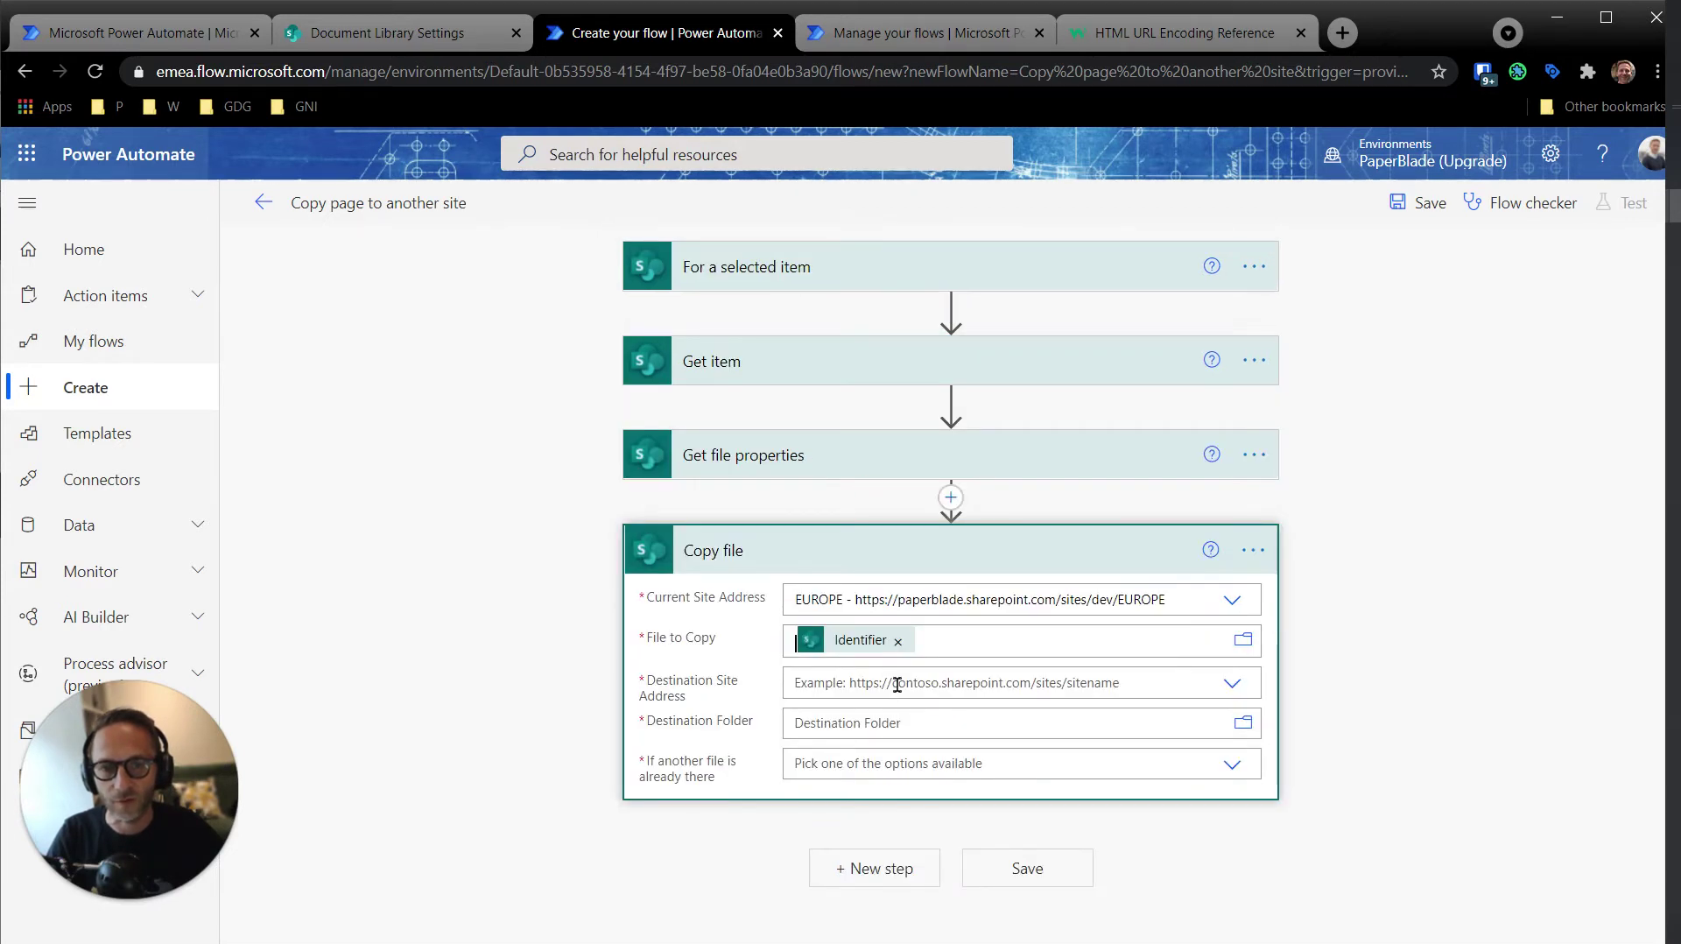
{"action": "left_click", "coordinate": [968, 683]}
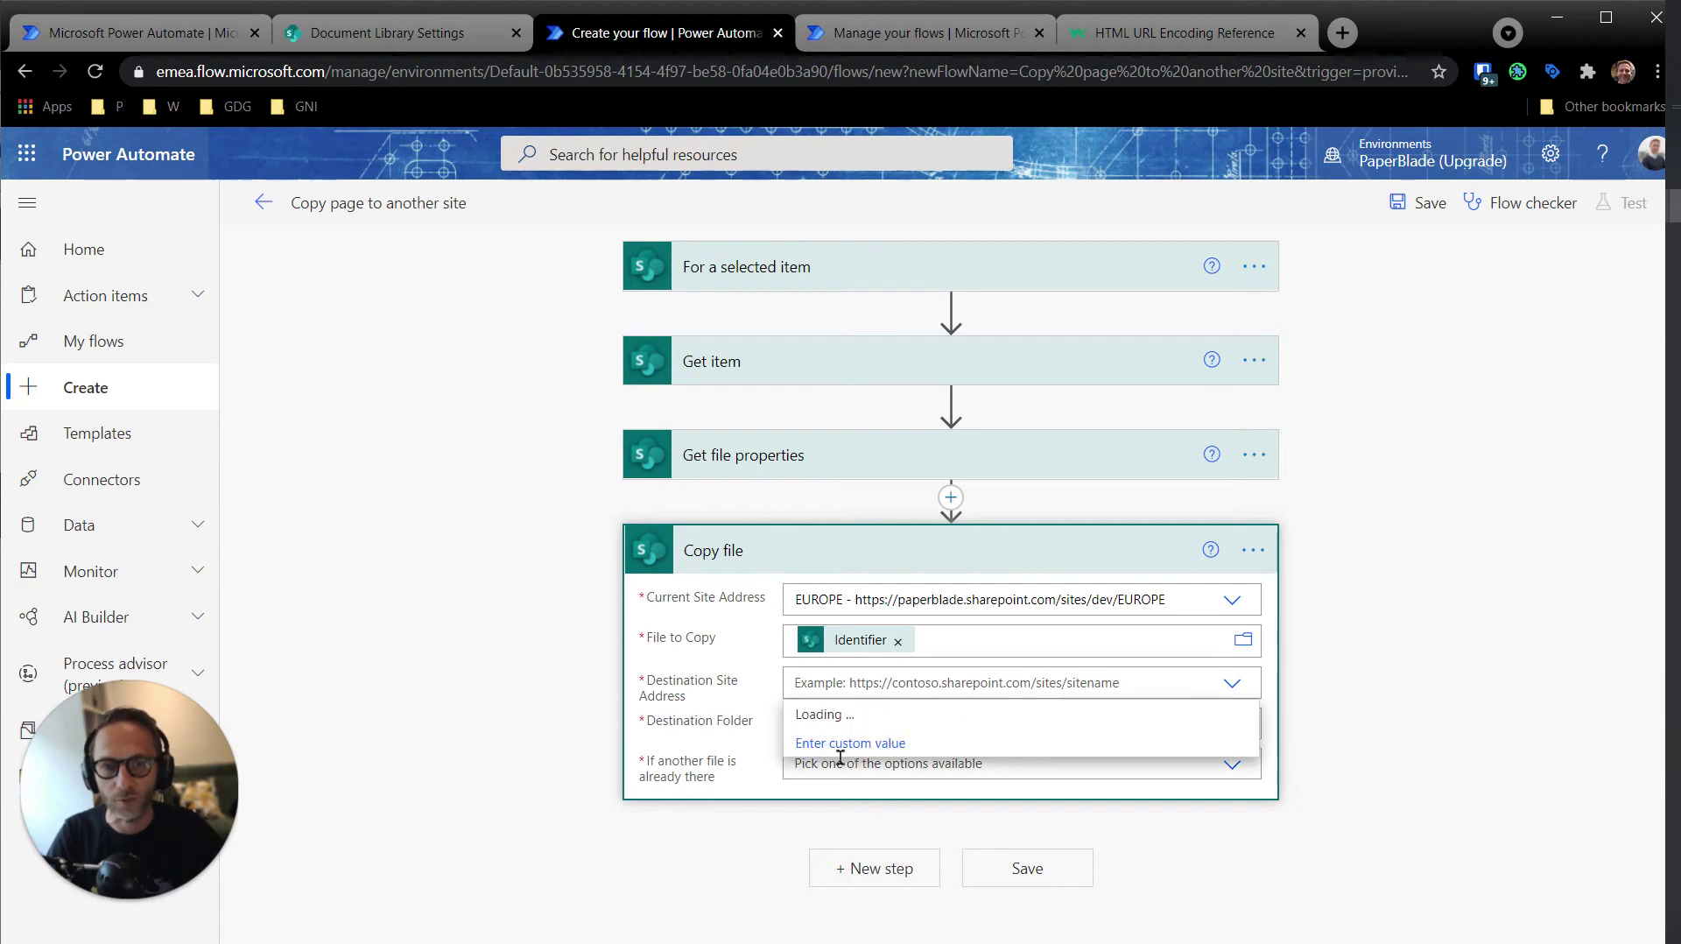
{"action": "left_click", "coordinate": [825, 830]}
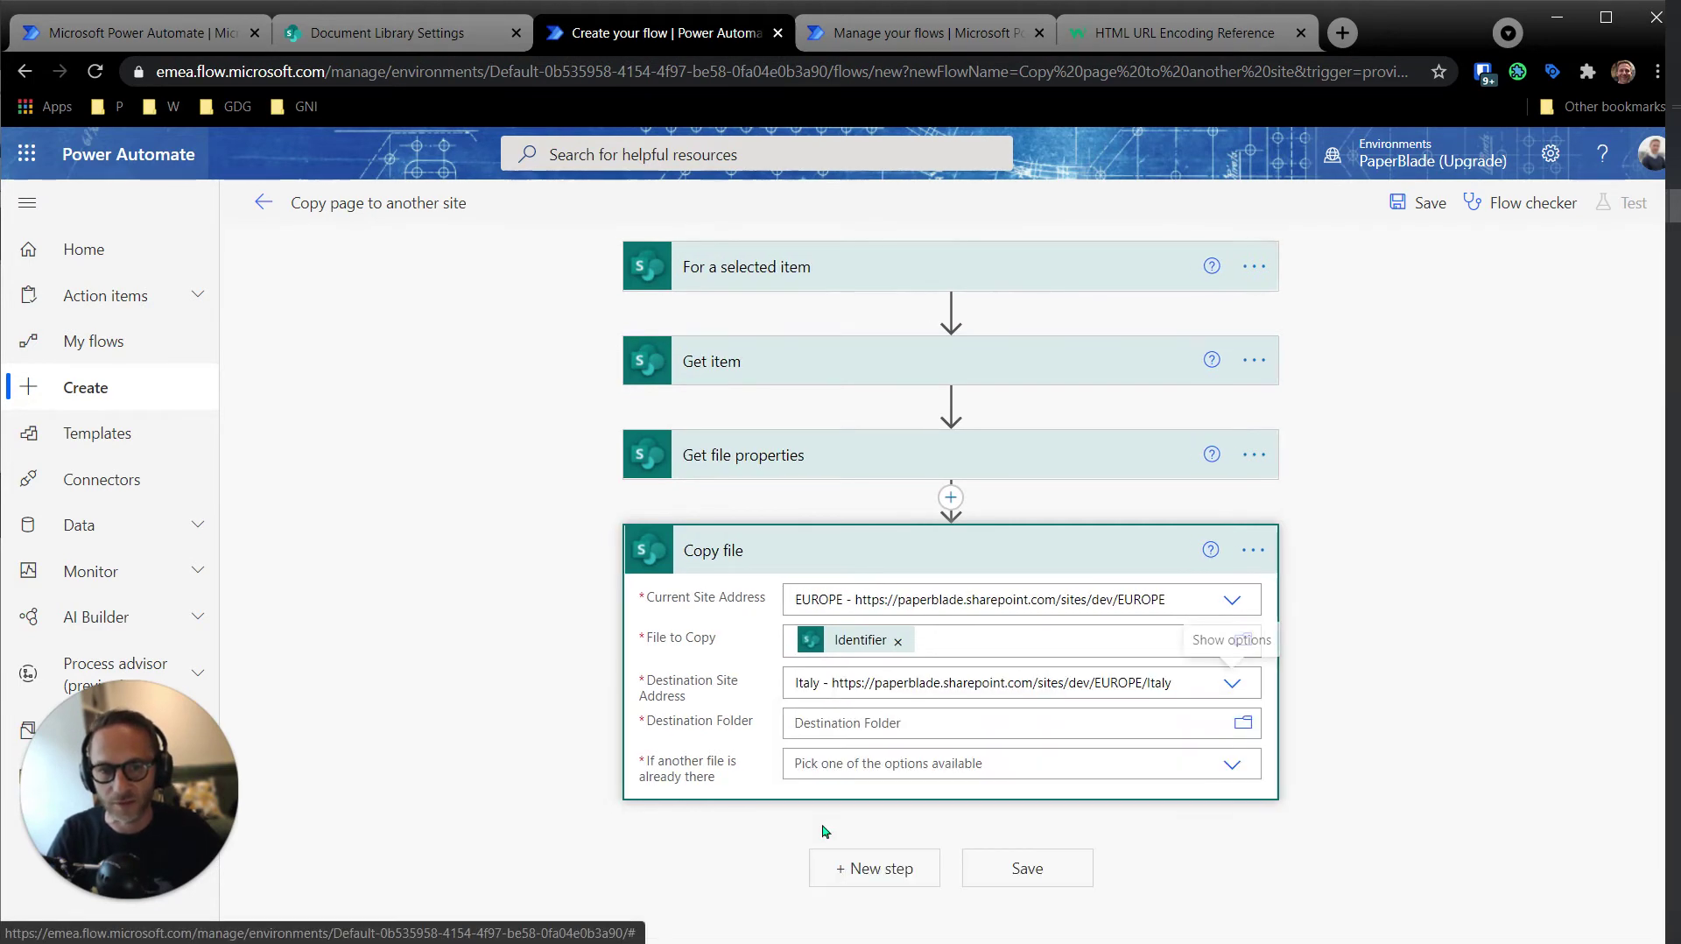
{"action": "left_click", "coordinate": [896, 683]}
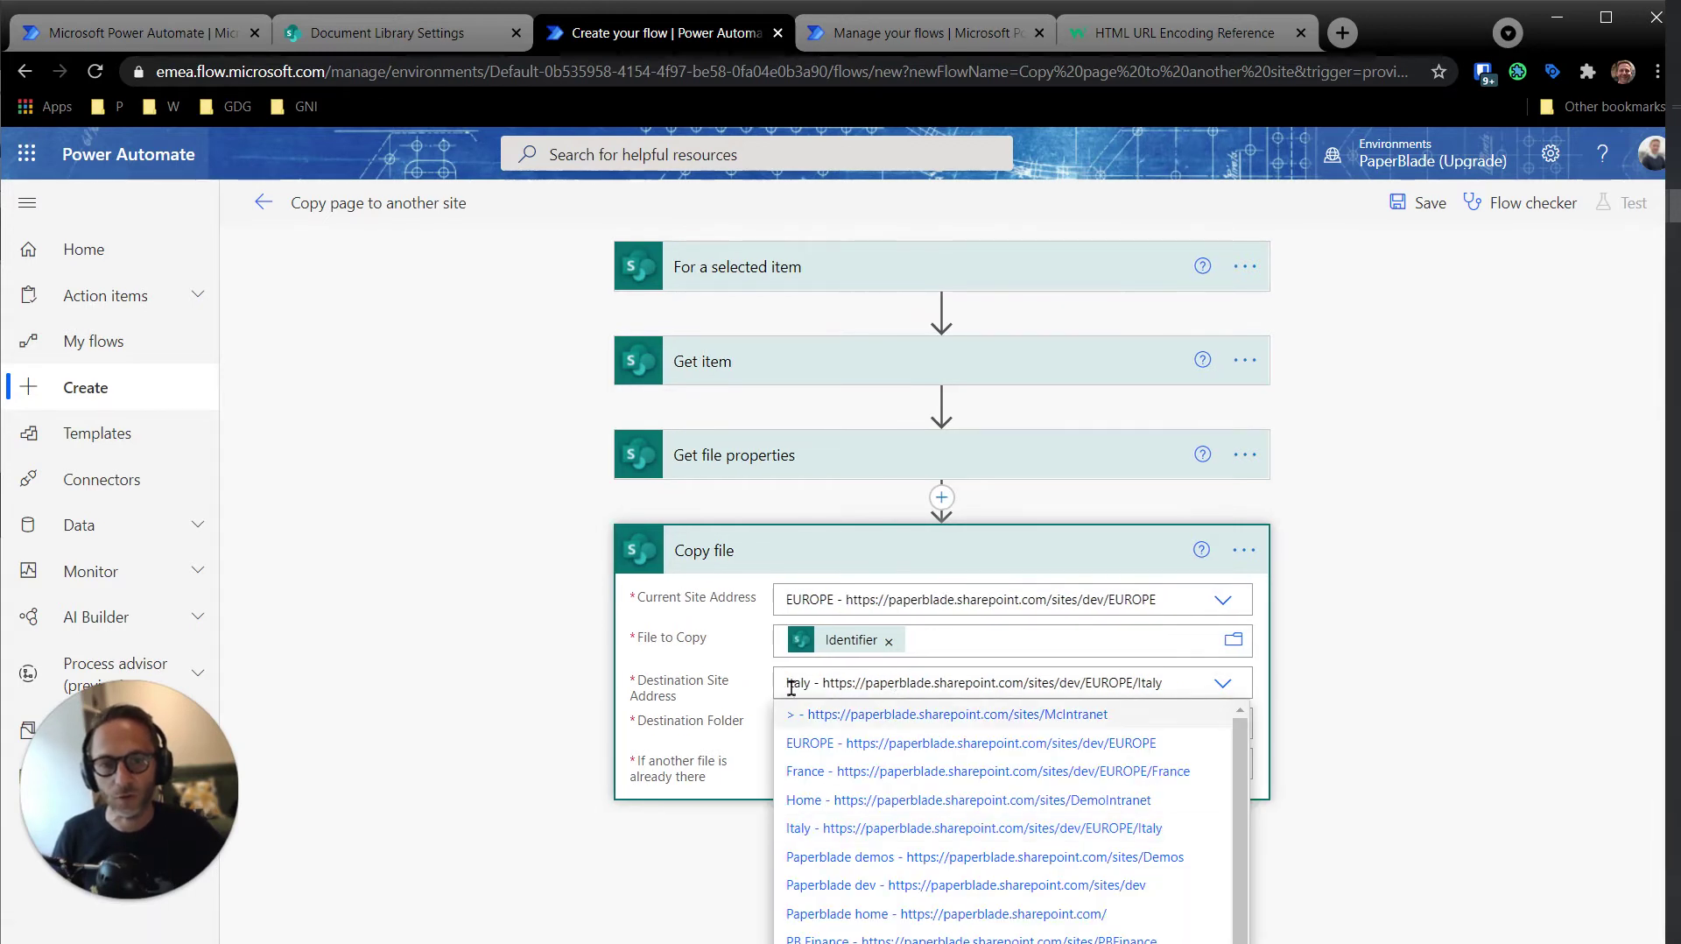
{"action": "left_click", "coordinate": [743, 691]}
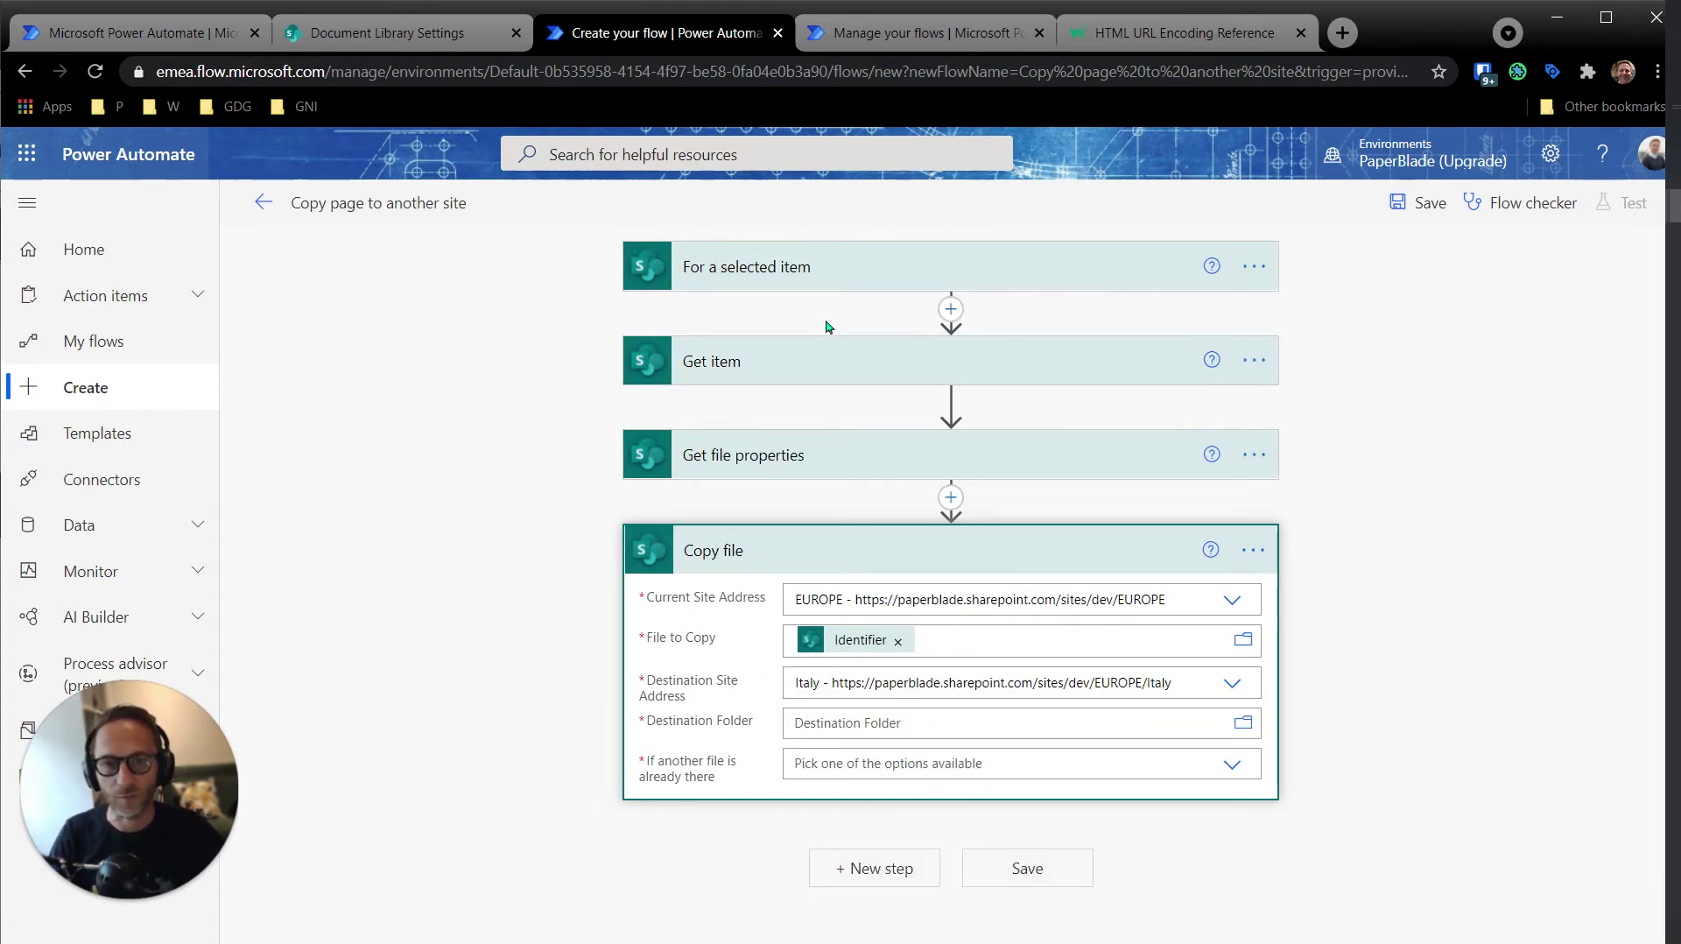
- Add a text input named "Site URL" to the "For a selected item" trigger
{"action": "left_click", "coordinate": [854, 279]}
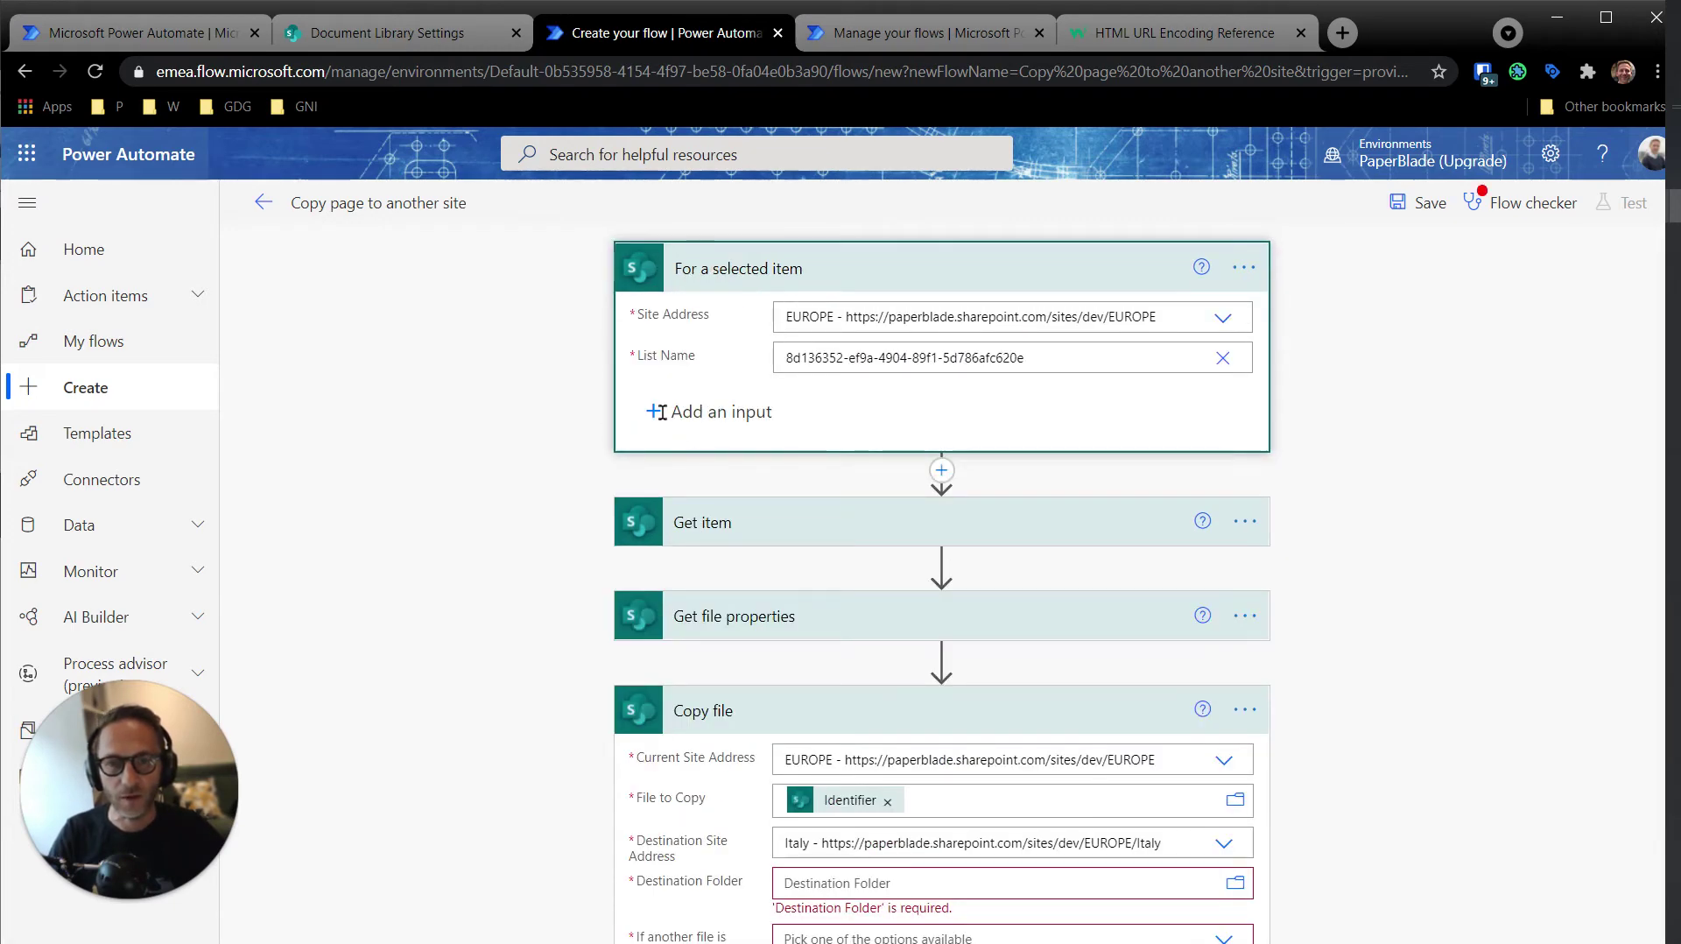
{"action": "left_click", "coordinate": [710, 416]}
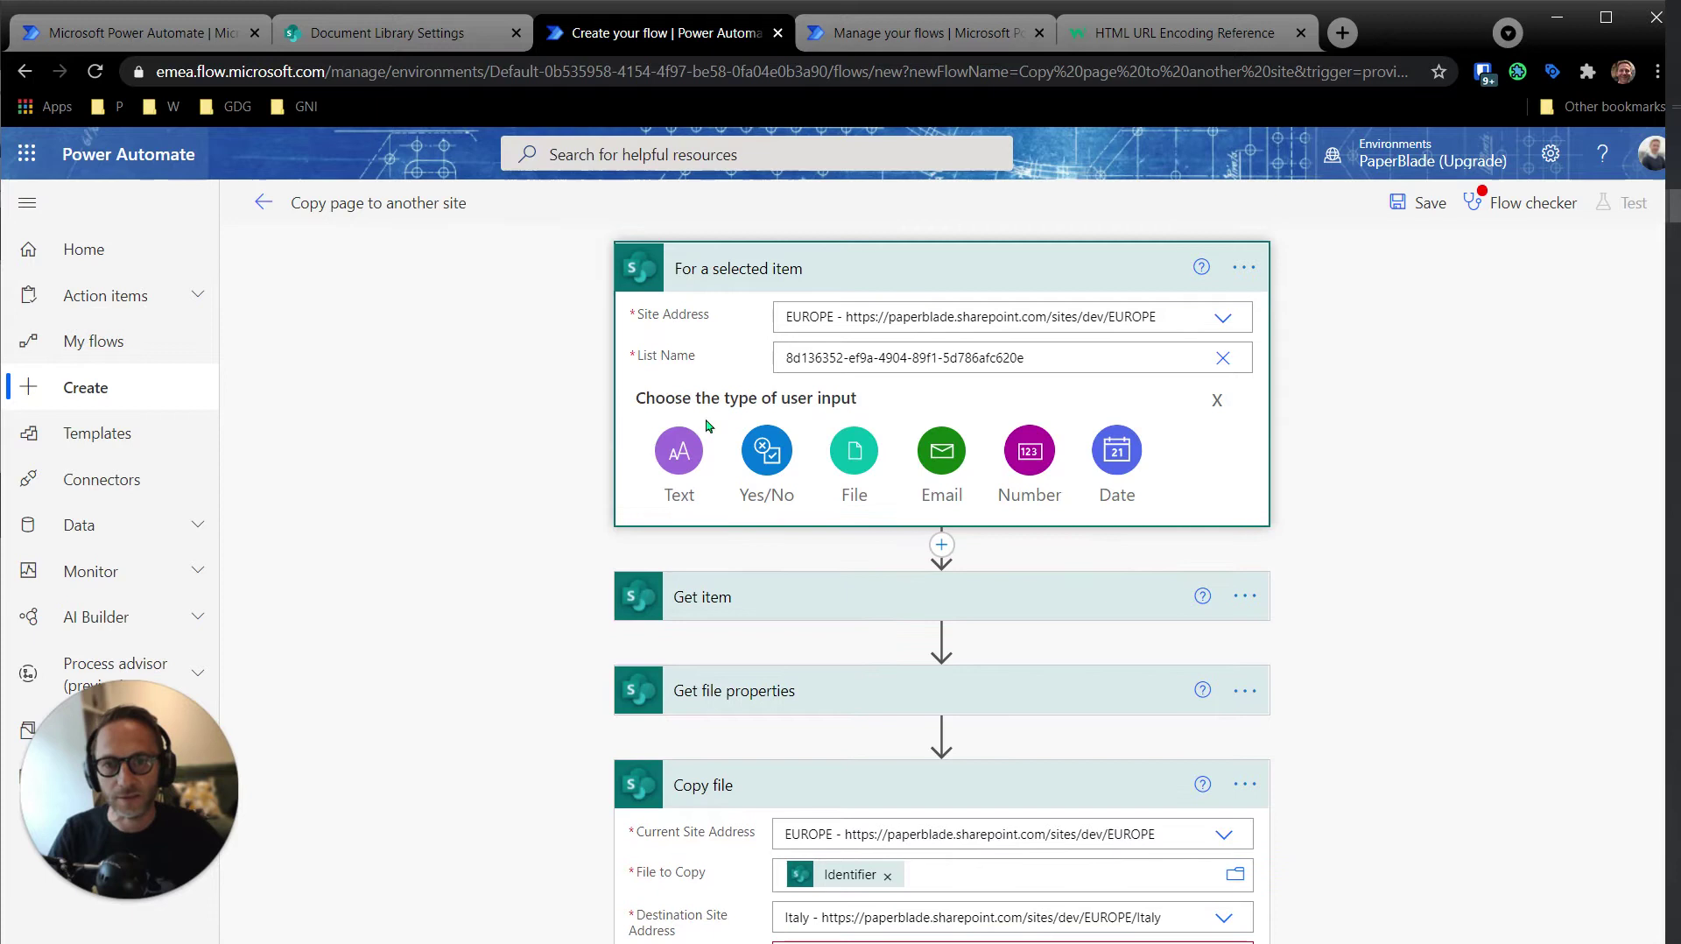
{"action": "left_click", "coordinate": [678, 452]}
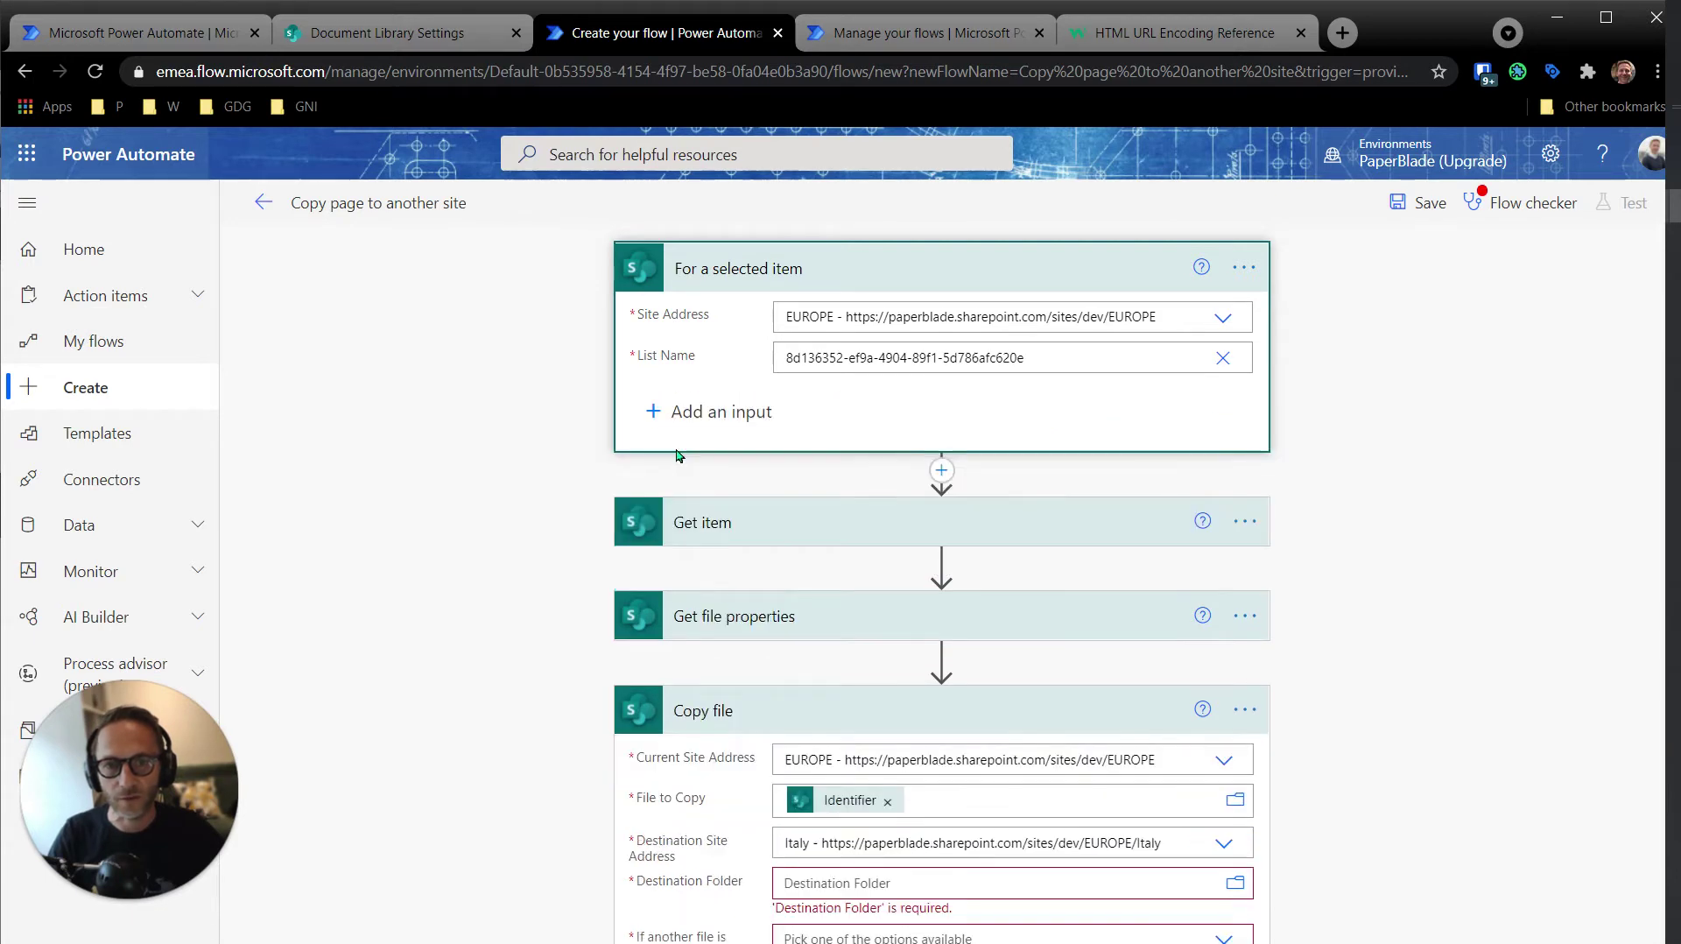
{"action": "double_click", "coordinate": [746, 420]}
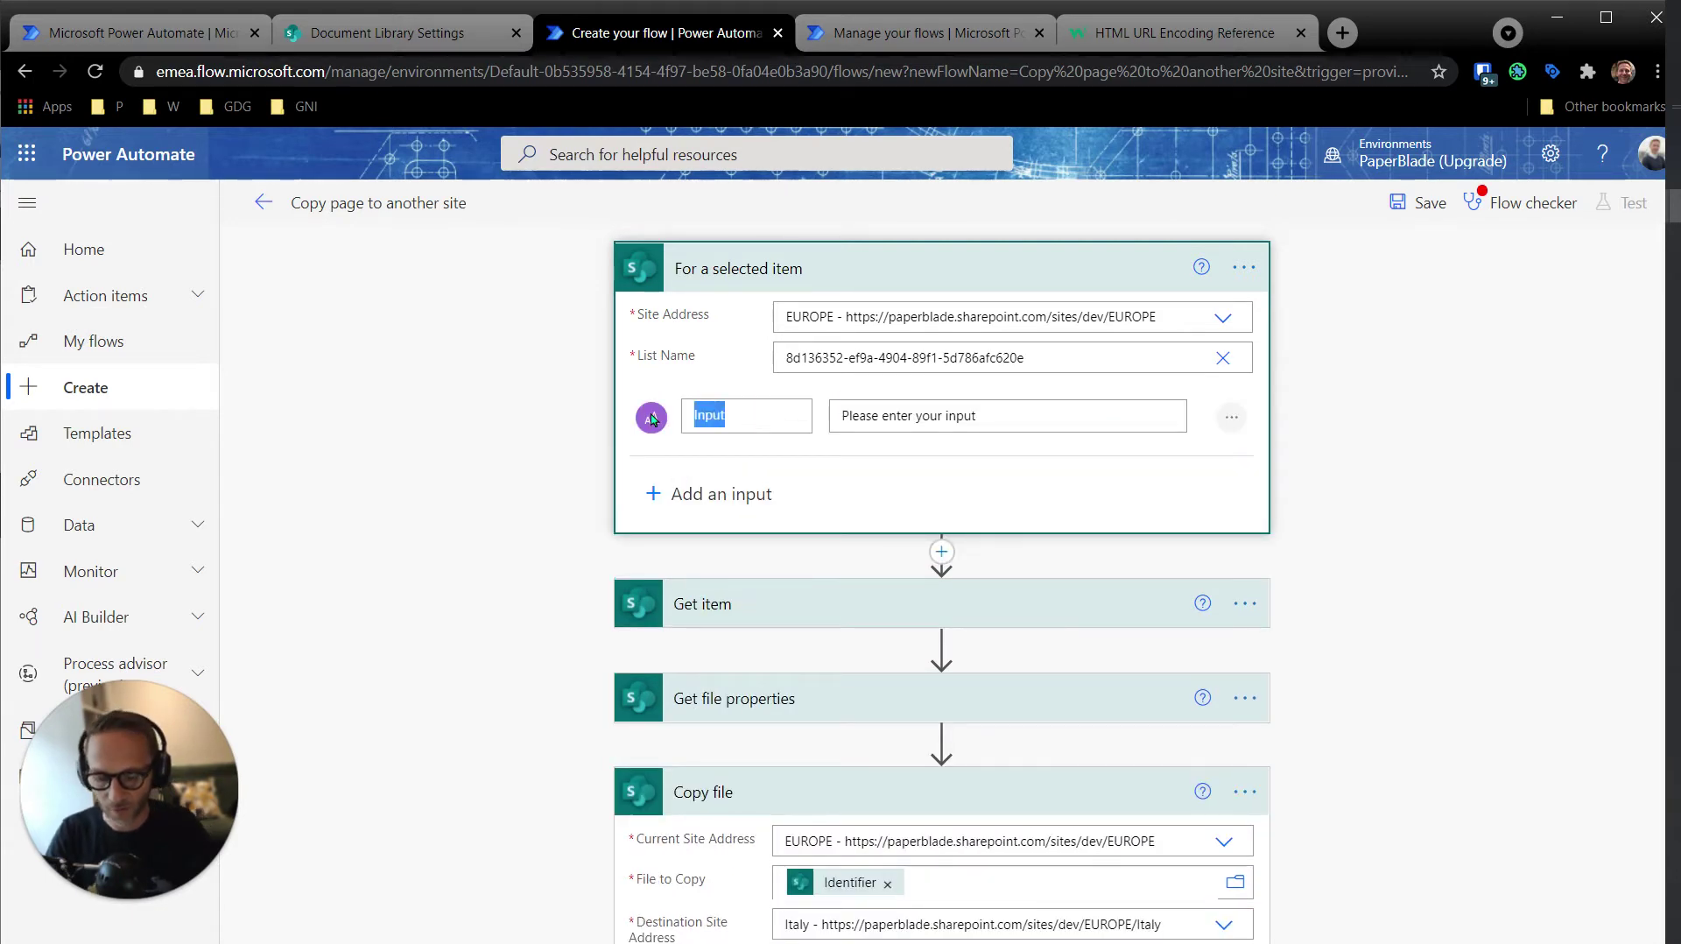
{"action": "type", "text": "Site URL"}
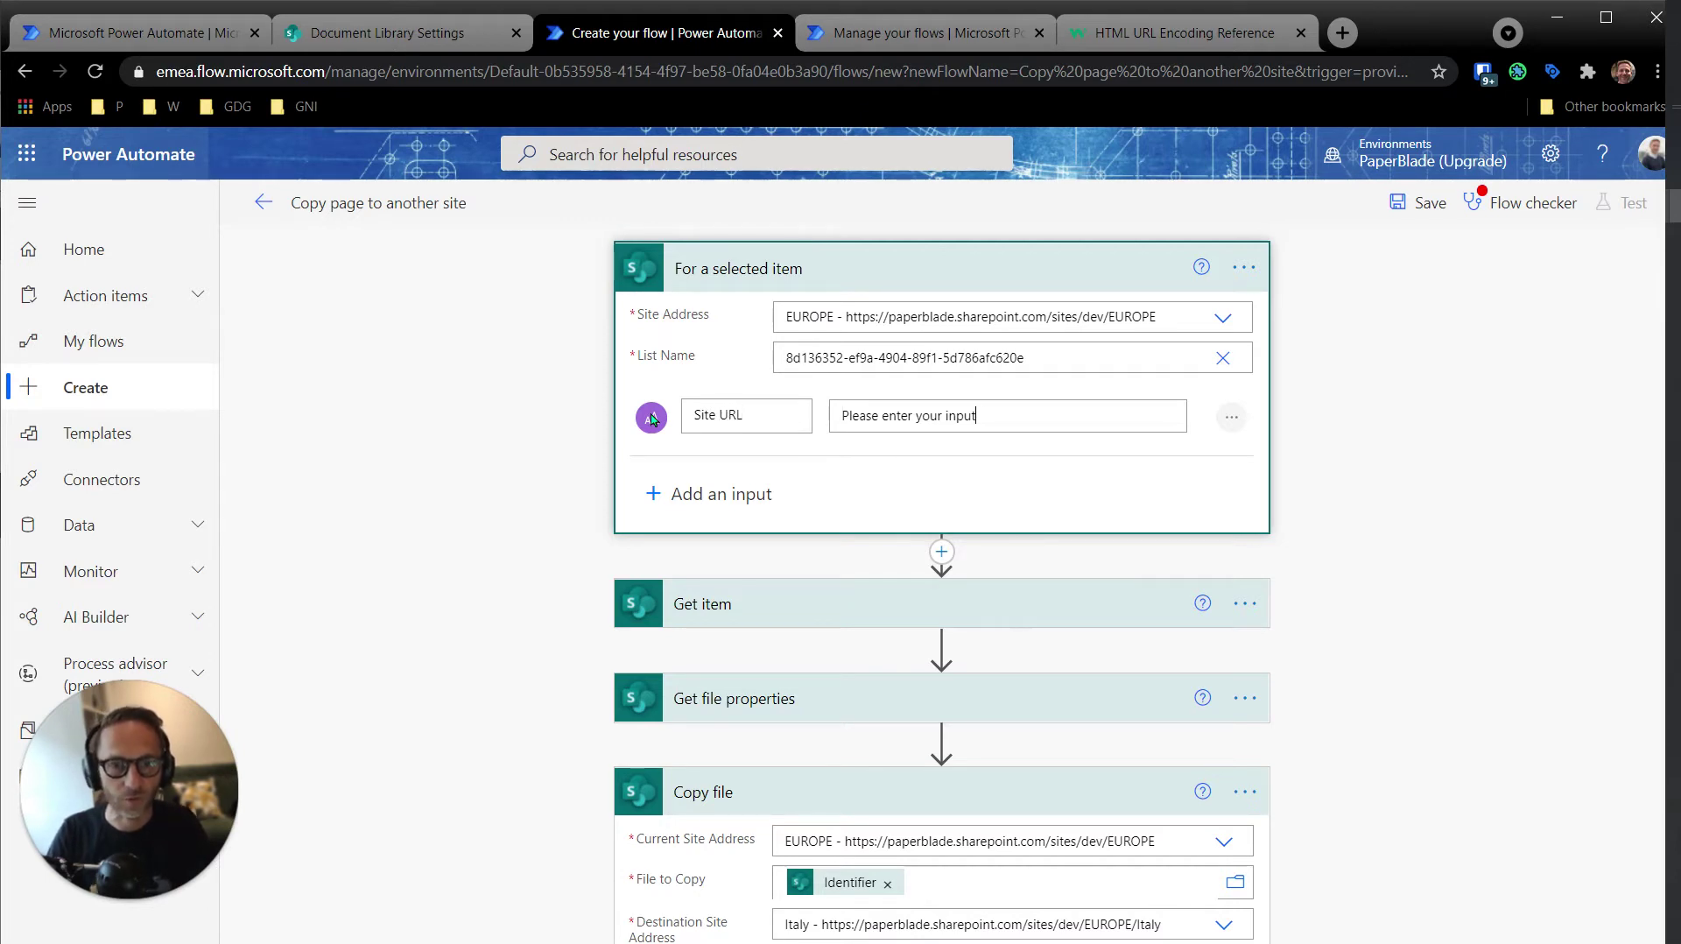
- Change the Site URL input's prompt text to "Please enter the target site URL"
{"action": "key", "text": "ctrl+BackSpace"}
{"action": "type", "text": "th"}
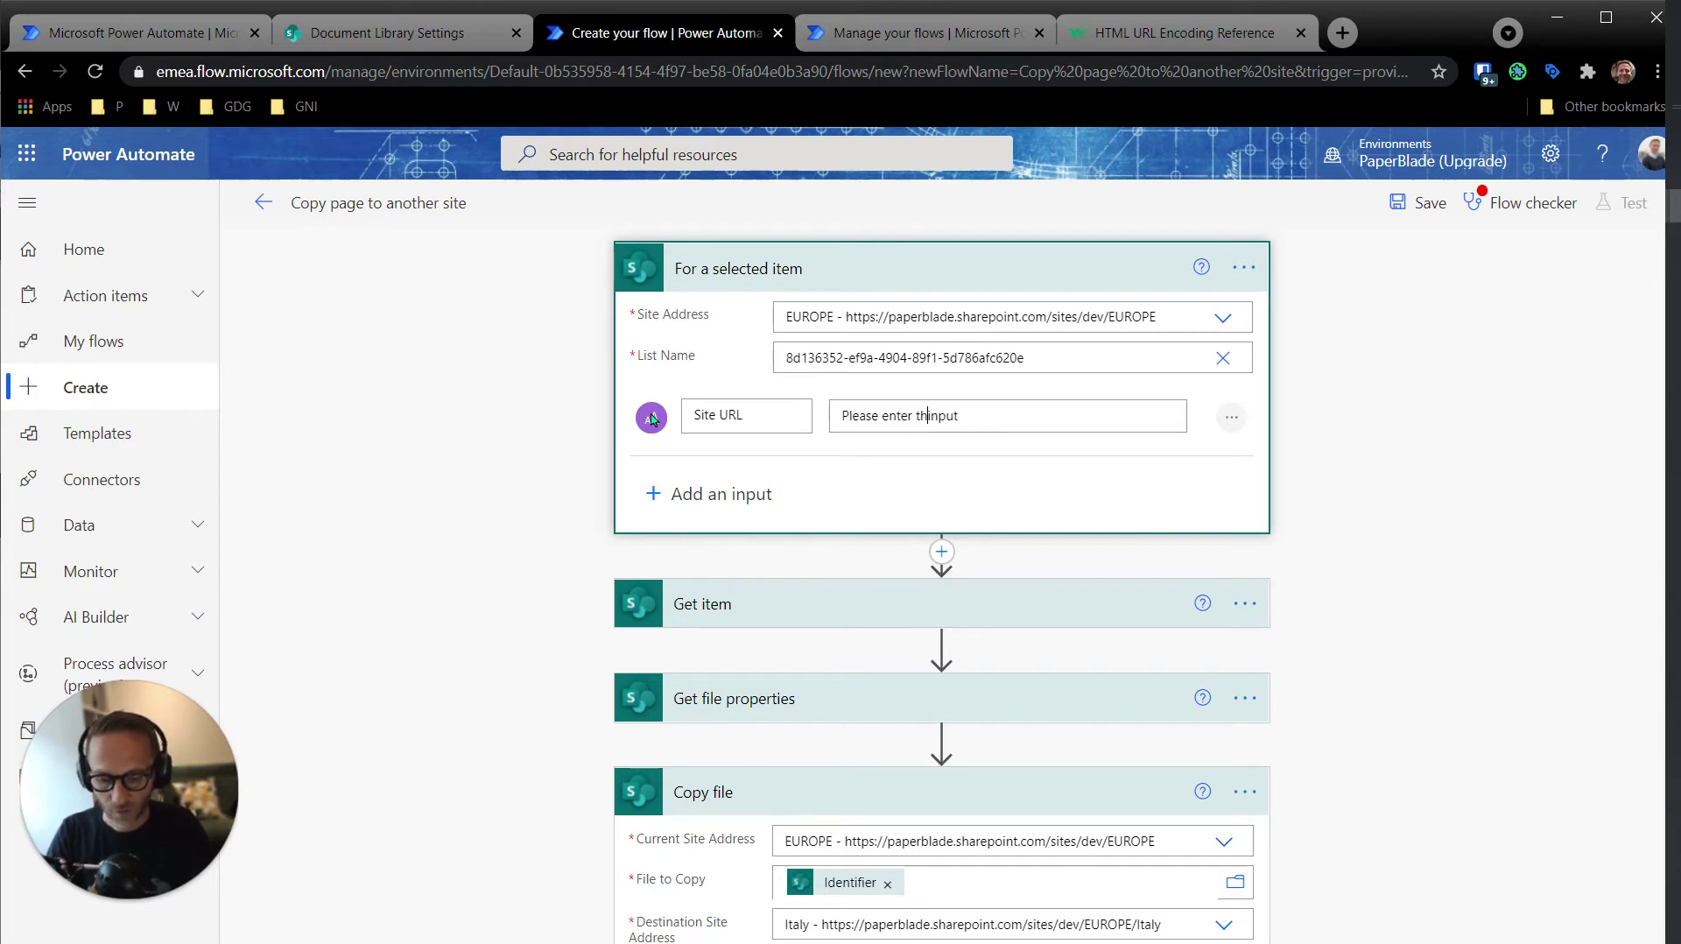
{"action": "type", "text": "e target site "}
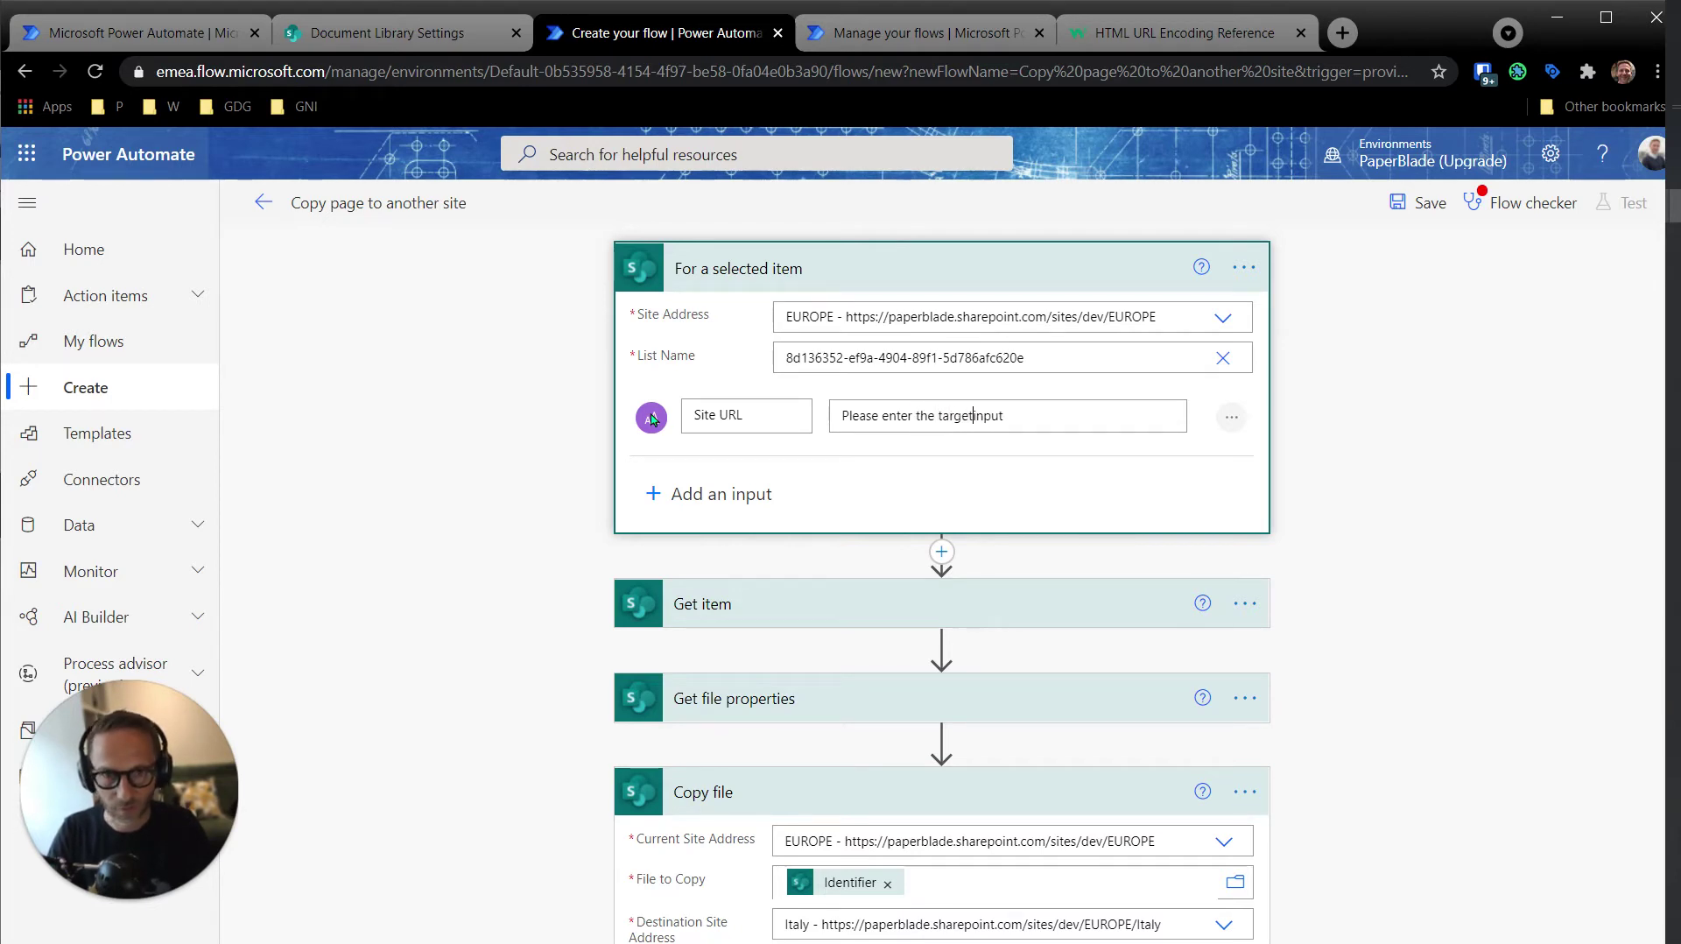
{"action": "type", "text": "URL"}
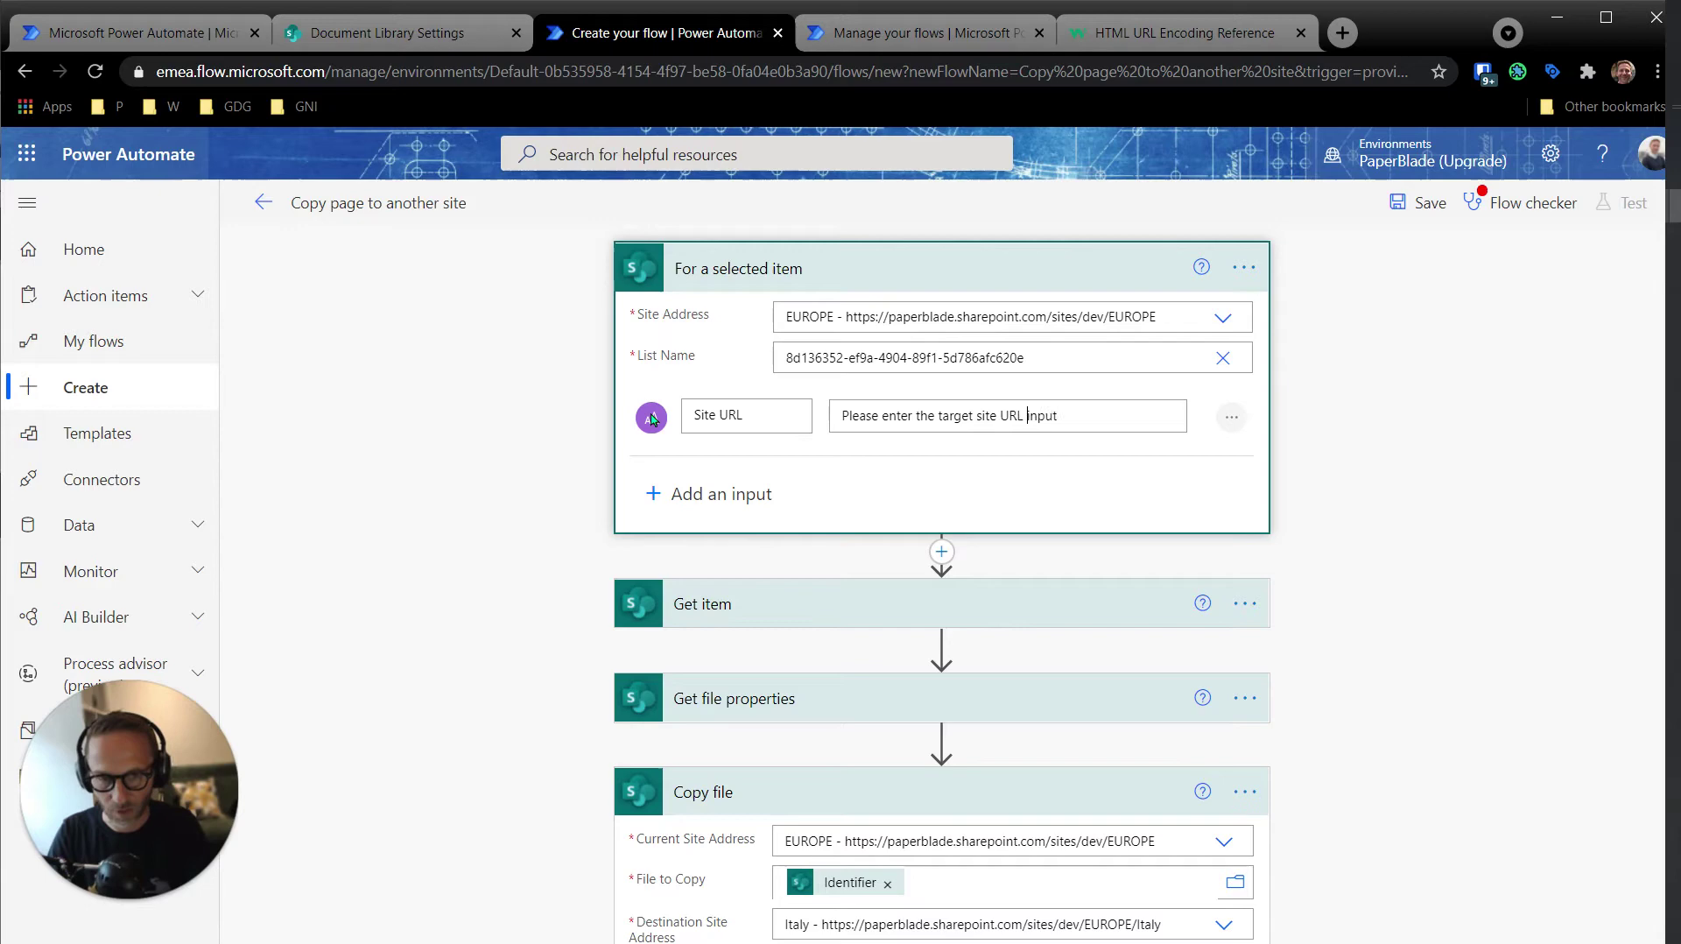
{"action": "key", "text": "shift+End"}
{"action": "key", "text": "BackSpace"}
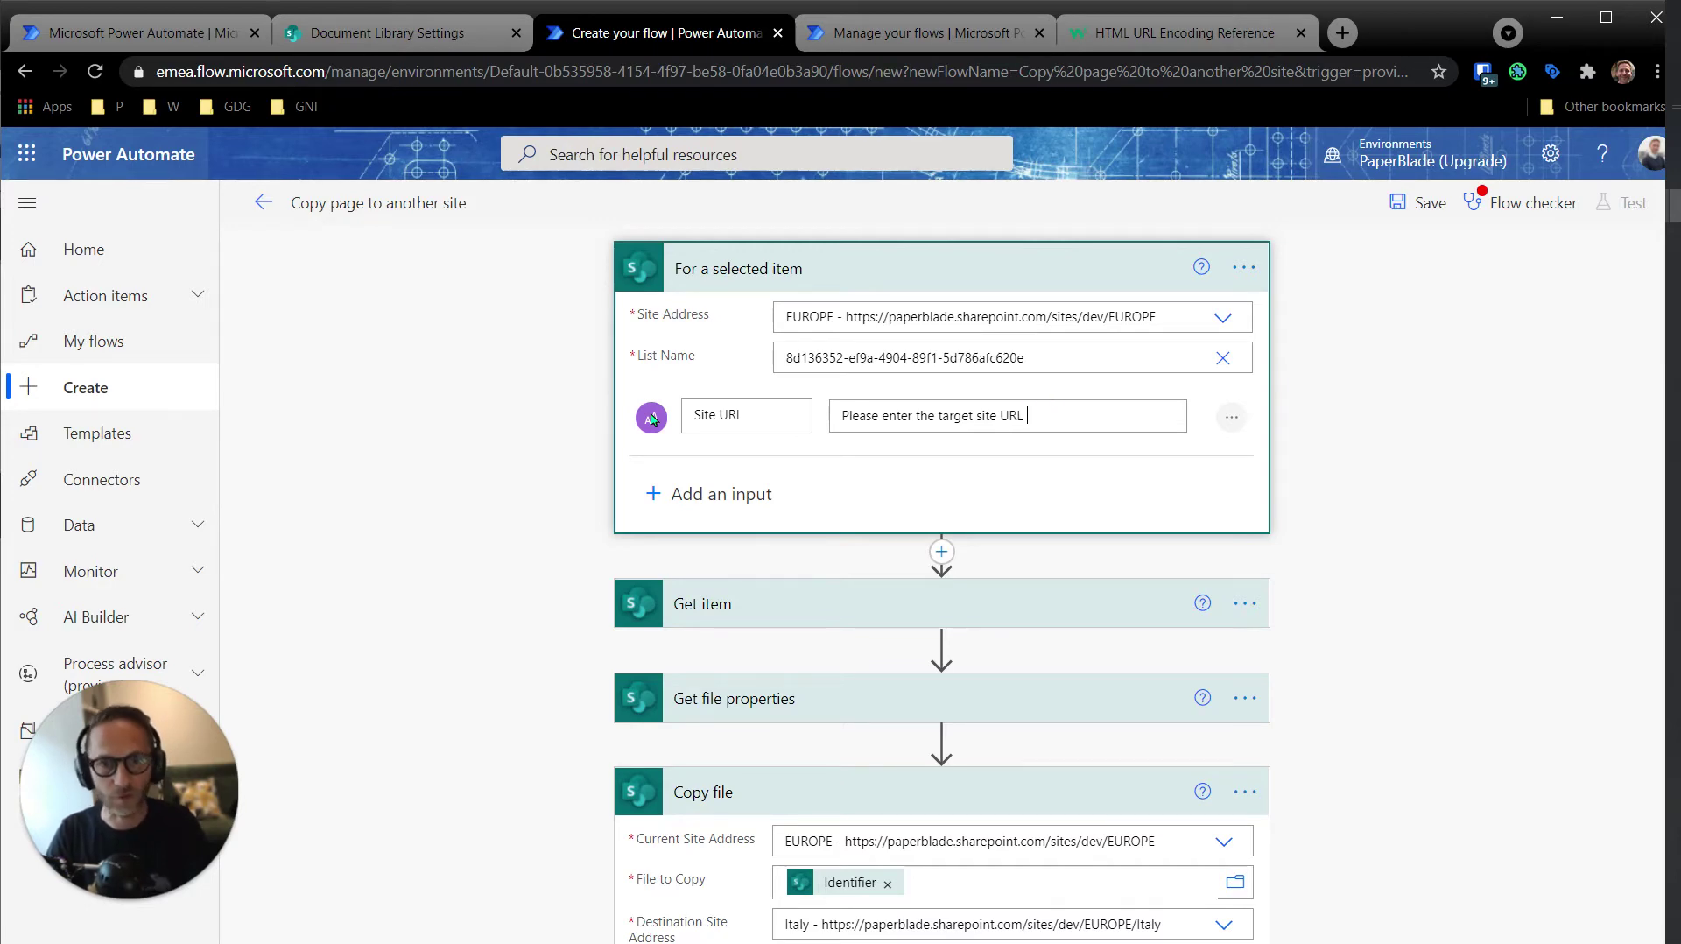
- Copy the Italy site's link address from the SharePoint navigation and append it to the Site URL prompt as an "(eg. ...)" example
{"action": "left_click", "coordinate": [379, 33]}
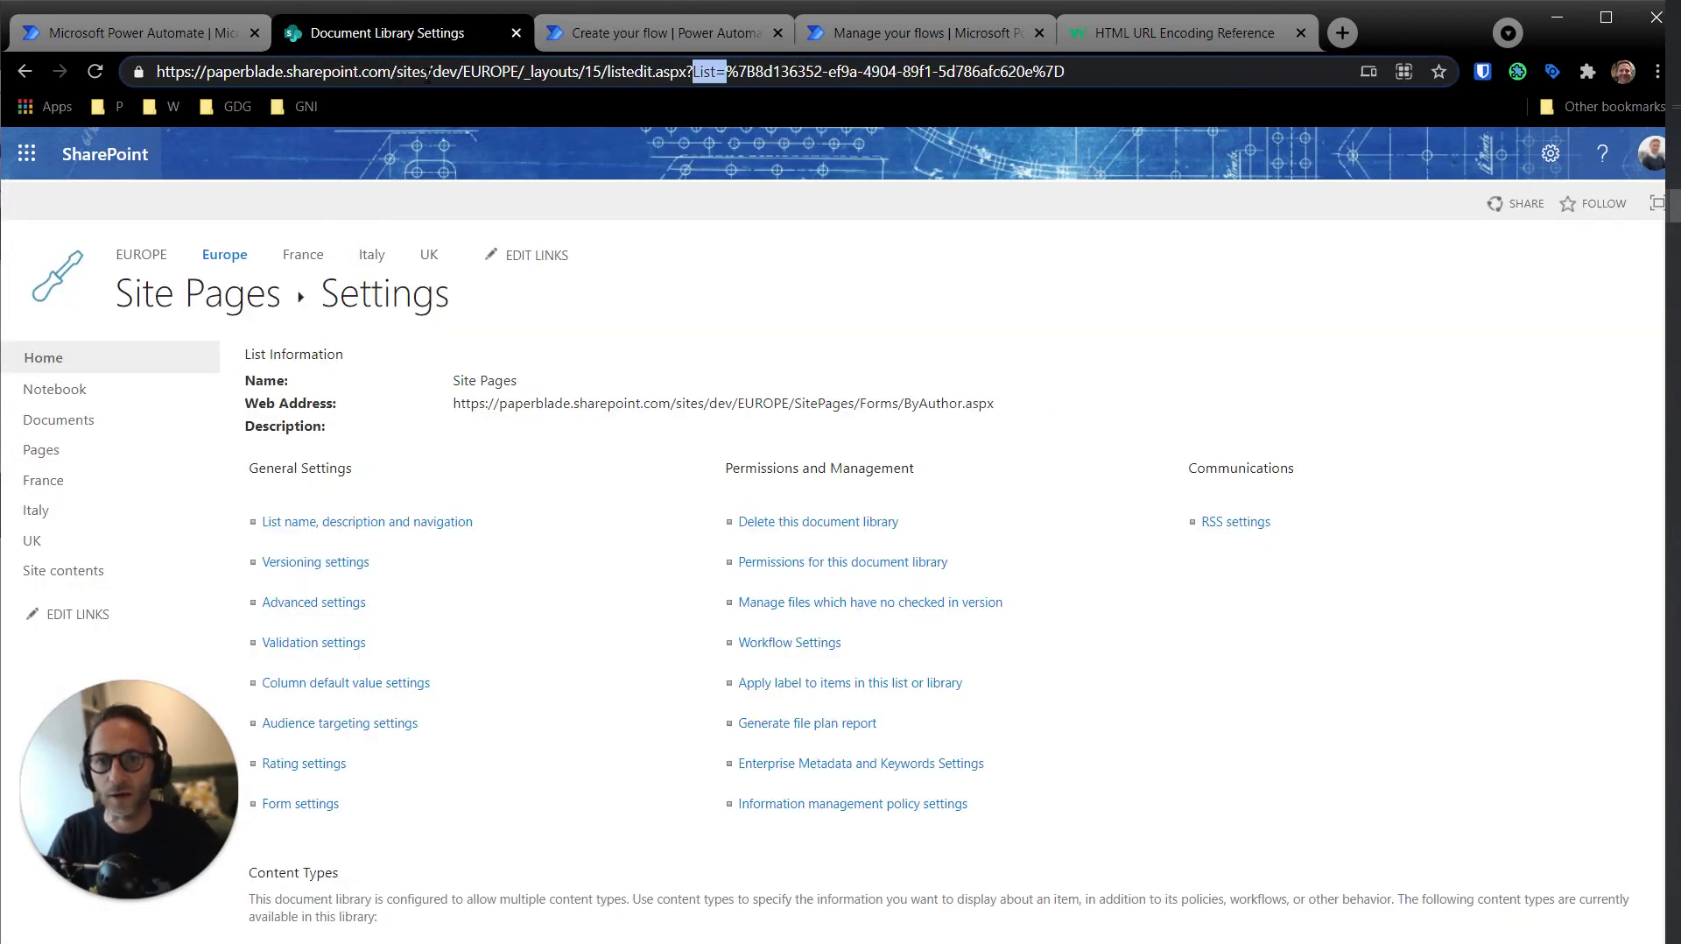
{"action": "right_click", "coordinate": [47, 516]}
{"action": "left_click", "coordinate": [181, 701]}
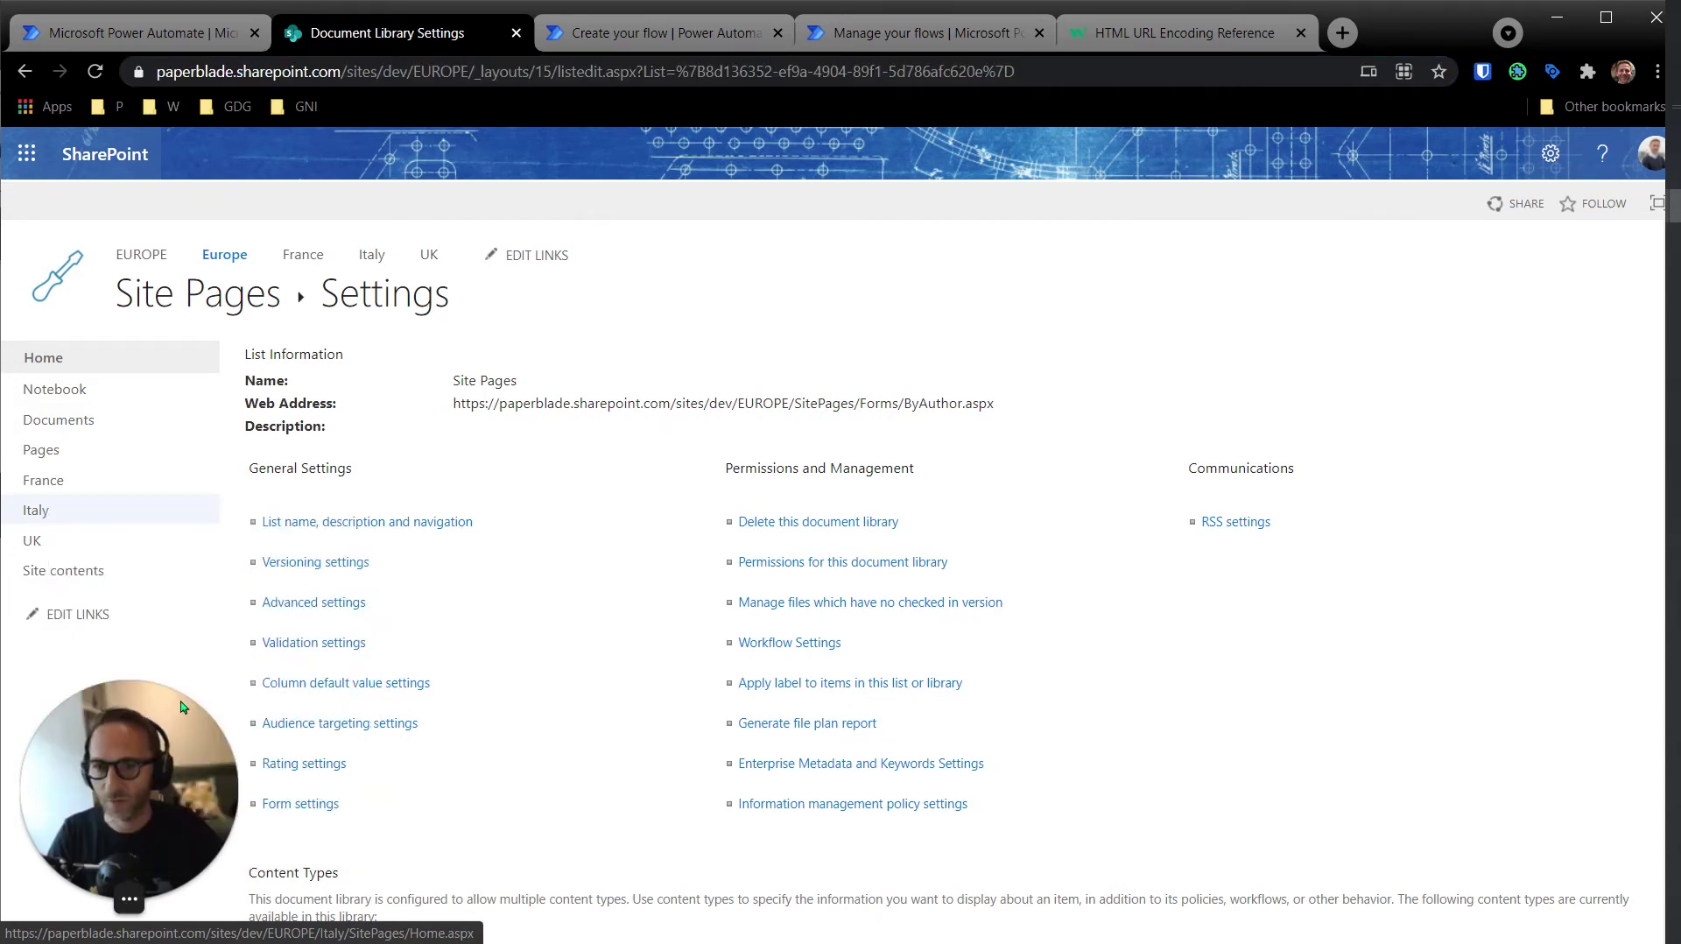
{"action": "left_click", "coordinate": [665, 33]}
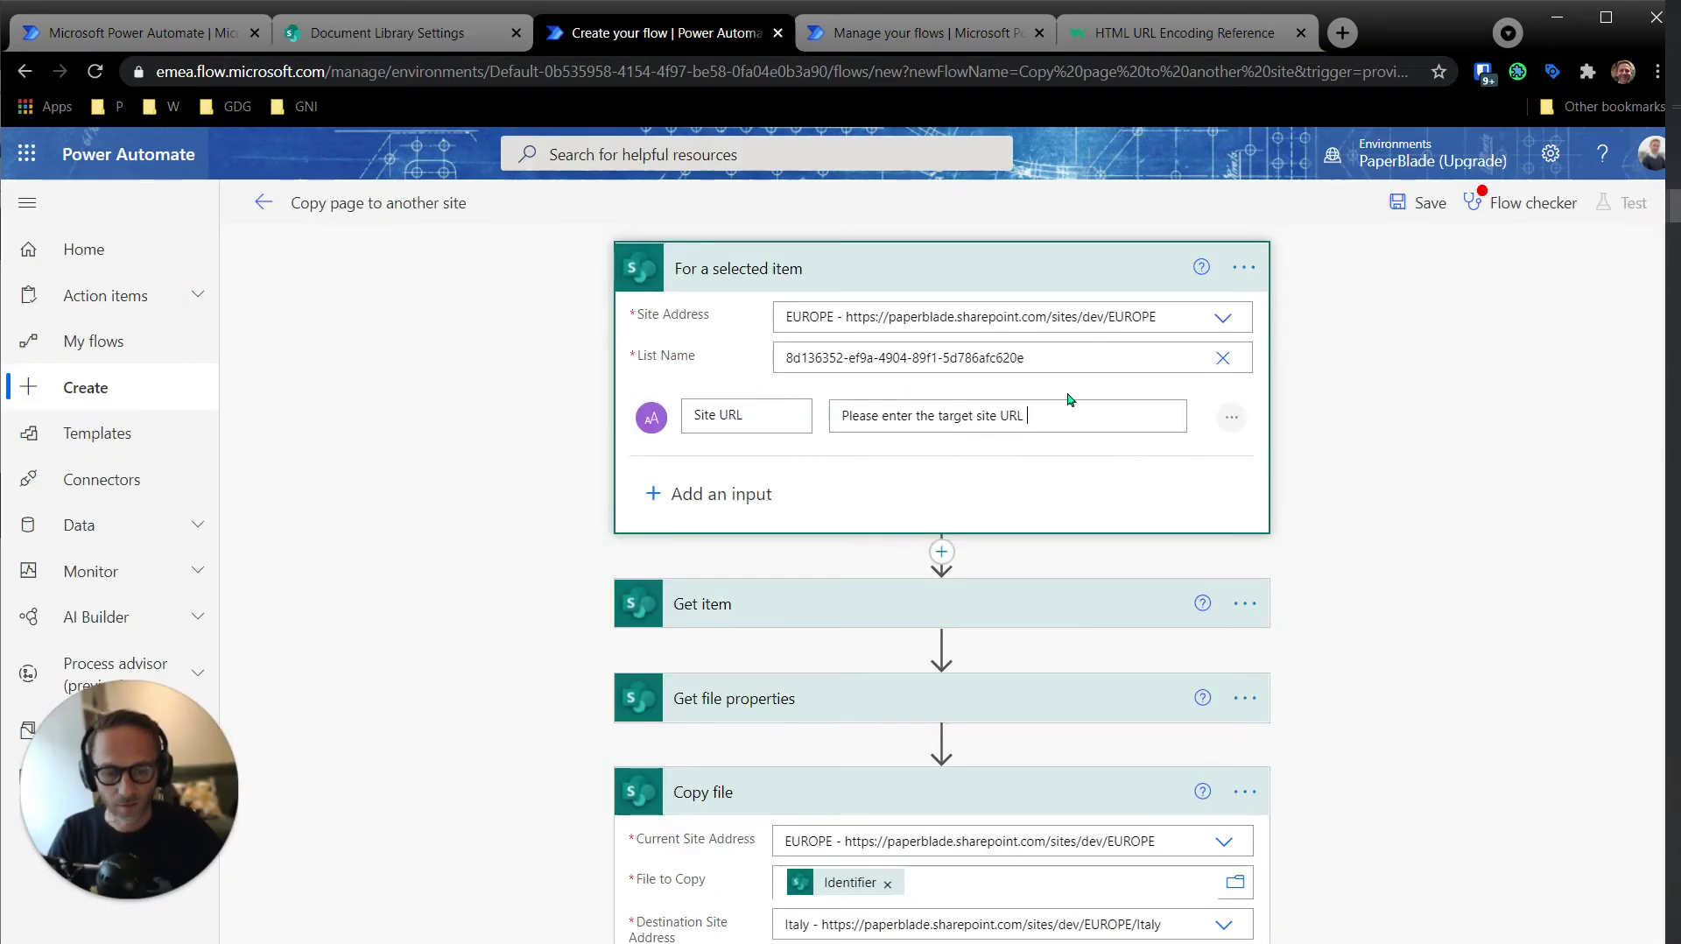
{"action": "type", "text": "eg."}
{"action": "key", "text": "ctrl+v"}
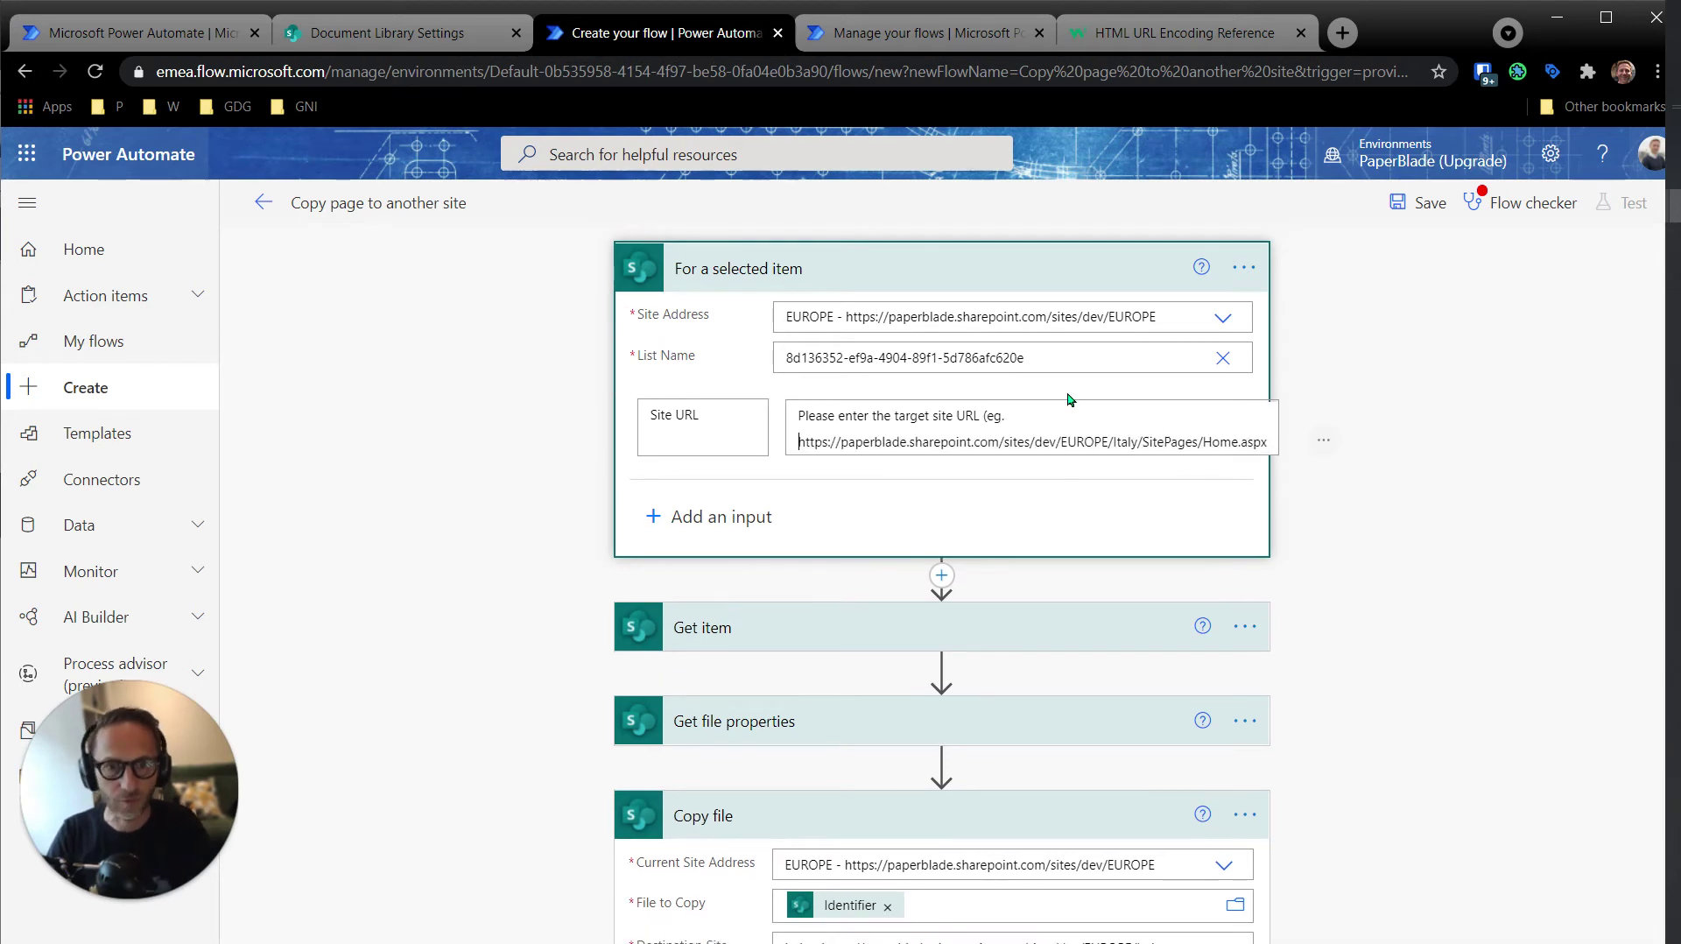
{"action": "key", "text": "ctrl+shift+Left"}
{"action": "key", "text": "ctrl+shift+Left"}
{"action": "key", "text": "ctrl+shift+Left"}
{"action": "key", "text": "ctrl+shift+Left"}
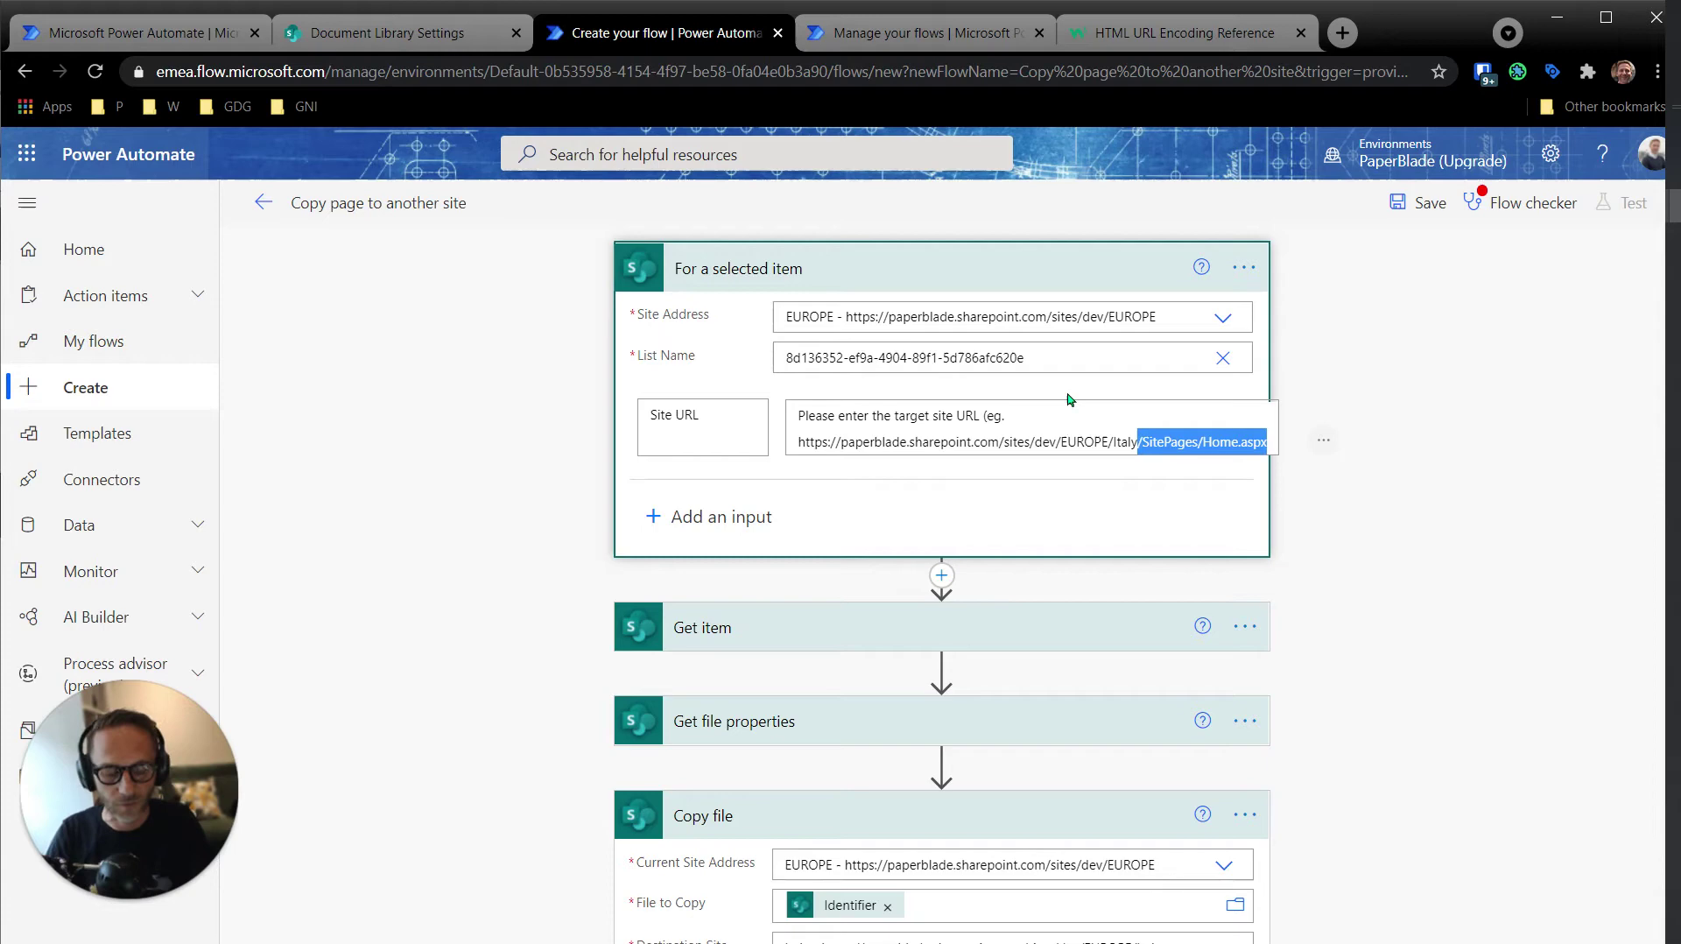
{"action": "key", "text": "BackSpace"}
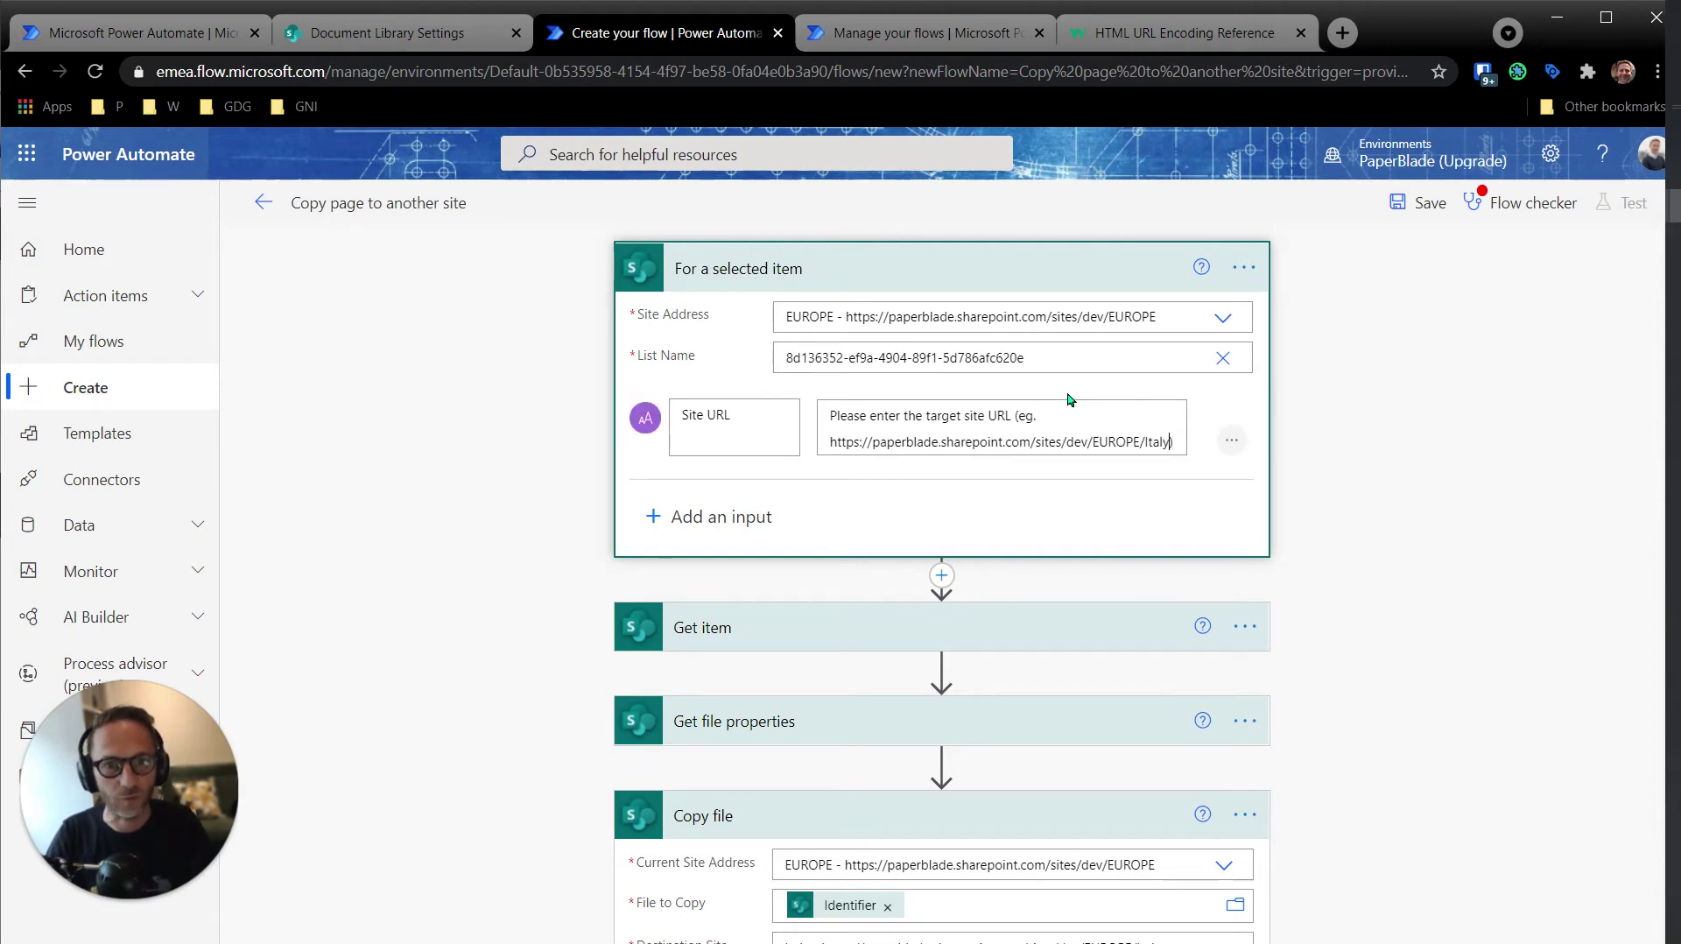
{"action": "key", "text": "shift+Home"}
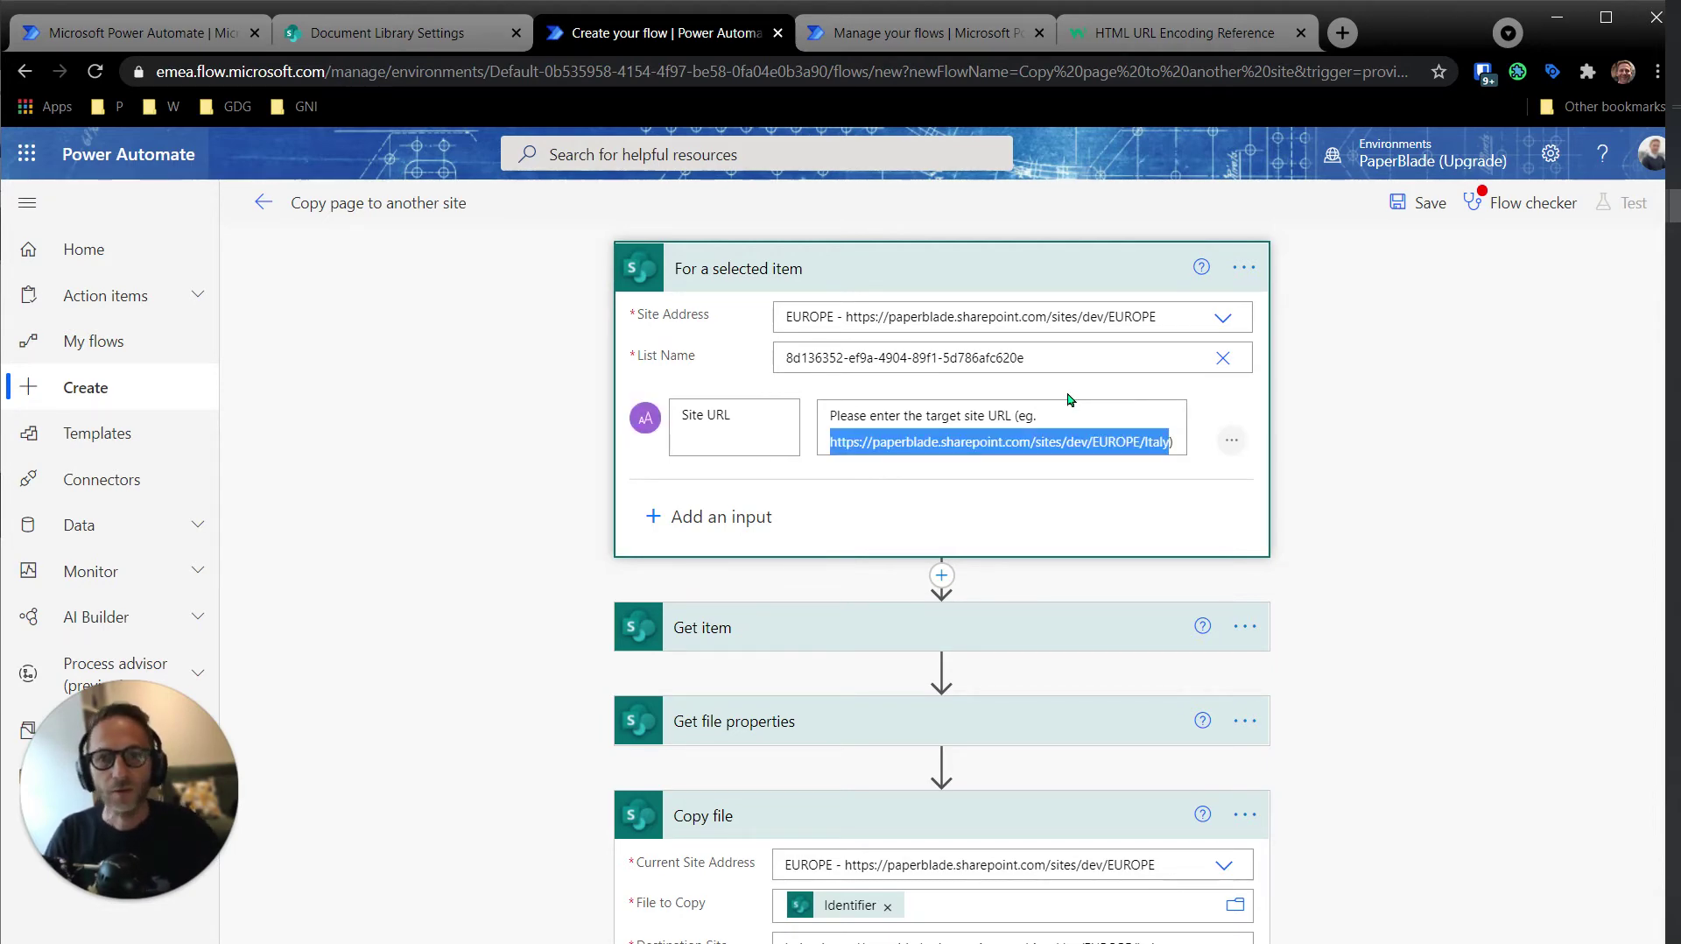
{"action": "left_click", "coordinate": [1434, 462]}
- Switch the Copy file action's destination site address from the Italy site to a custom value
{"action": "scroll", "coordinate": [1324, 499], "scroll_direction": "down", "scroll_amount": 3}
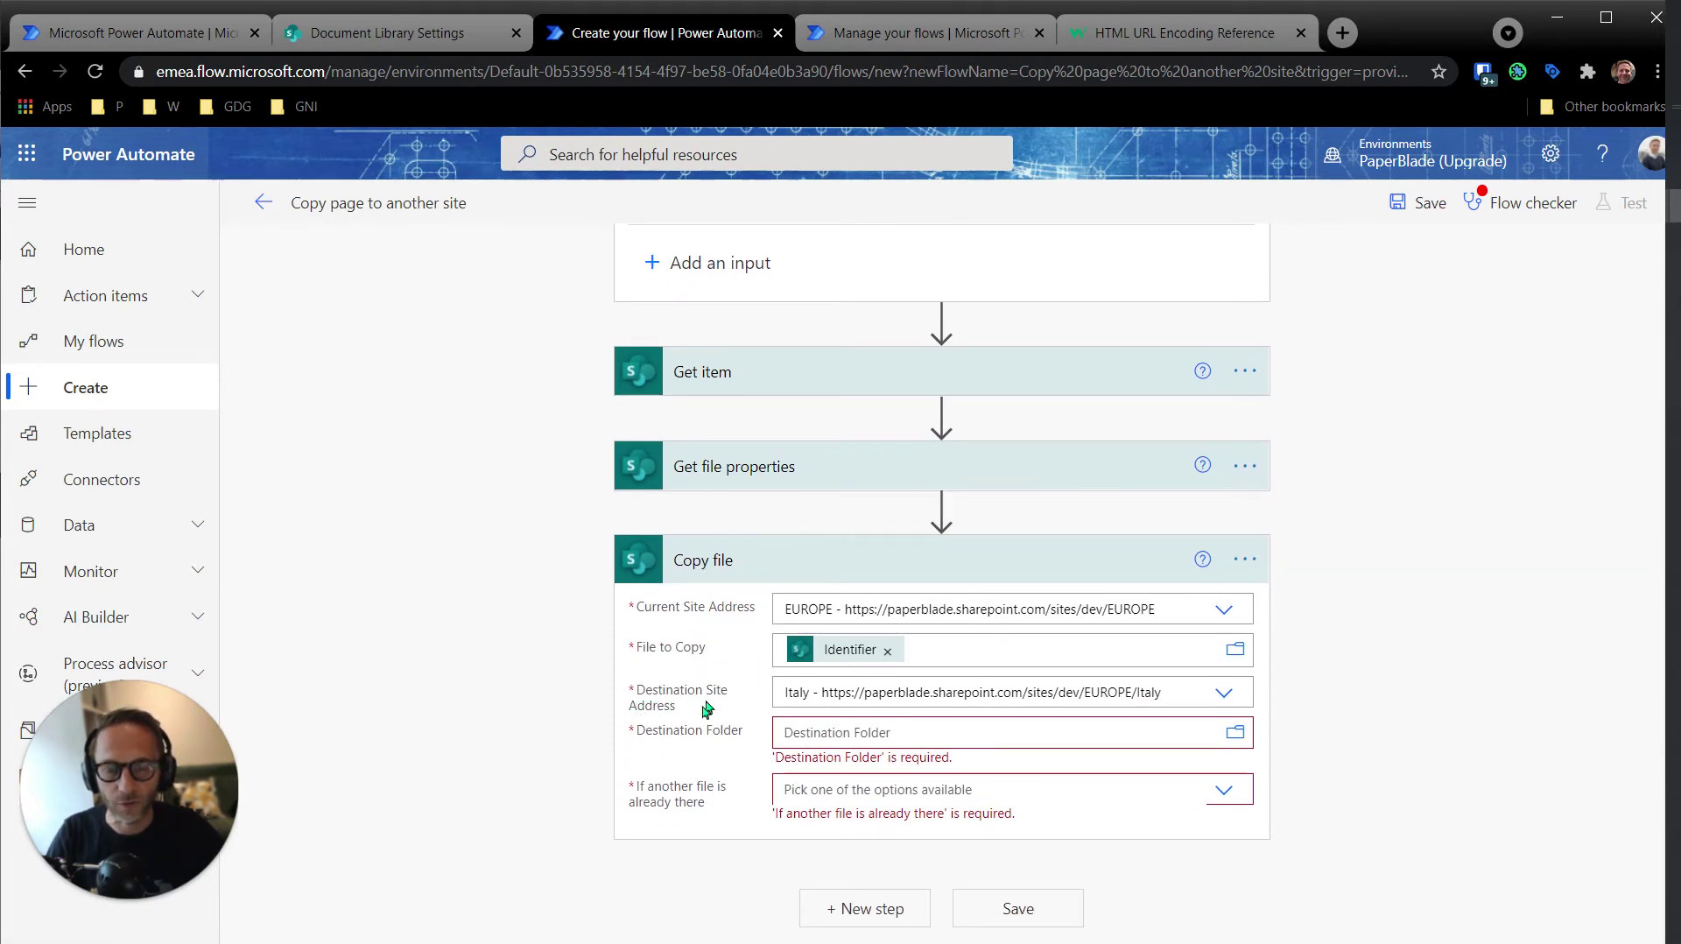
{"action": "left_click", "coordinate": [1168, 688]}
{"action": "scroll", "coordinate": [1386, 711], "scroll_direction": "down", "scroll_amount": 1}
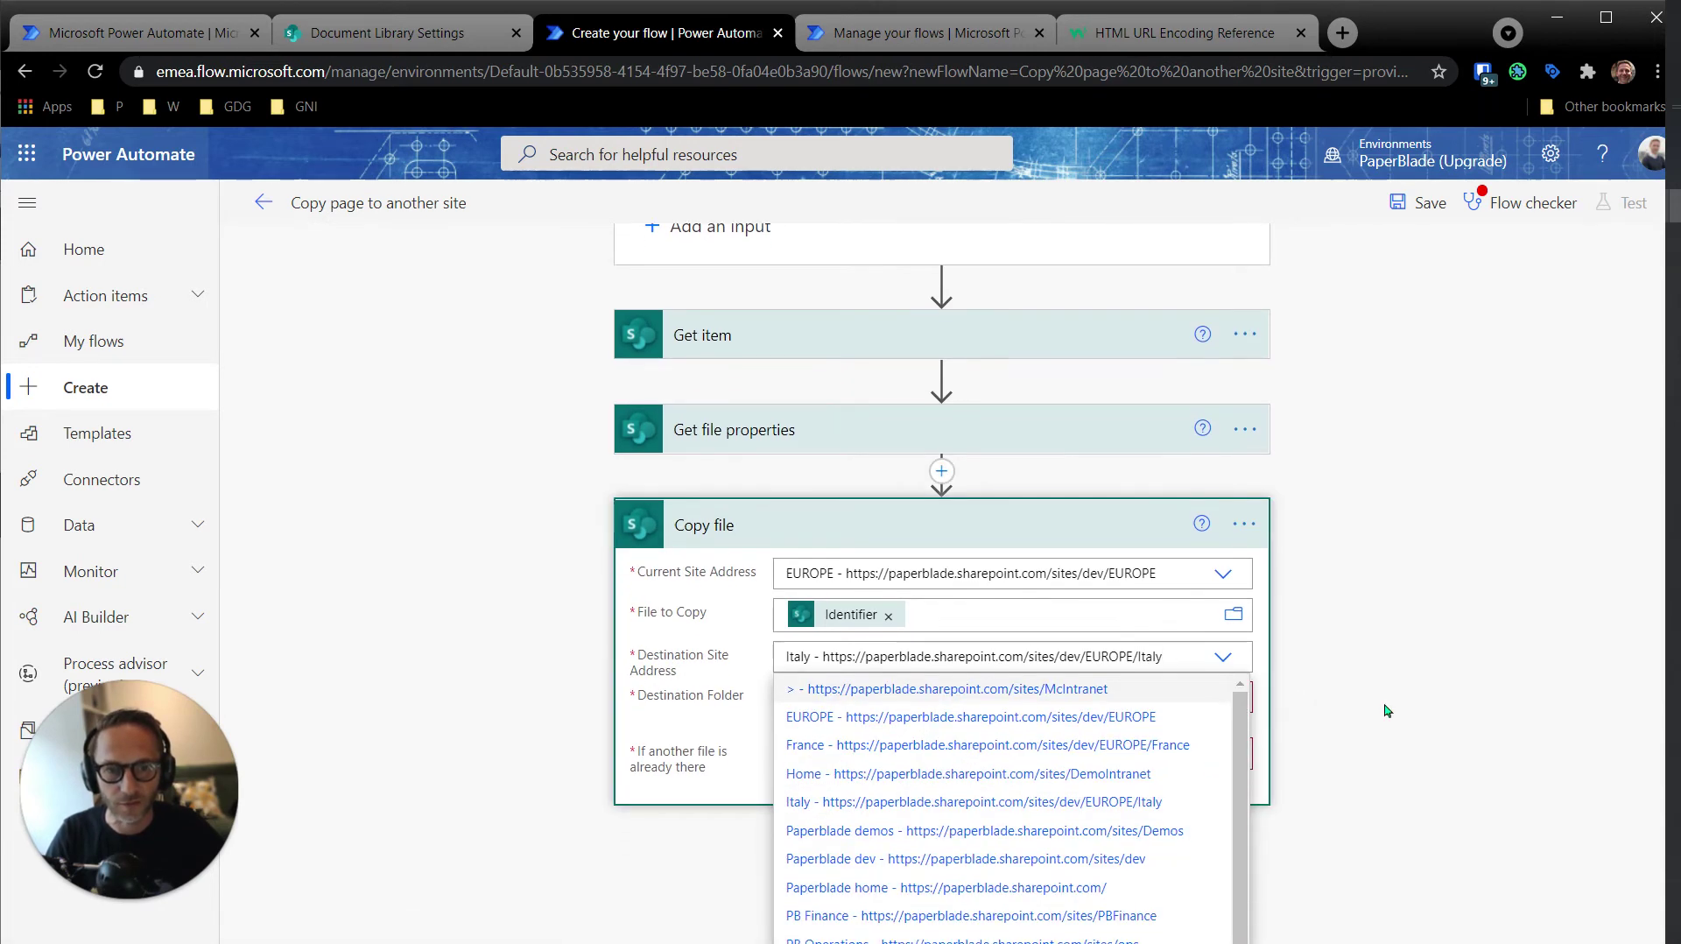
{"action": "scroll", "coordinate": [1240, 814], "scroll_direction": "down", "scroll_amount": 1}
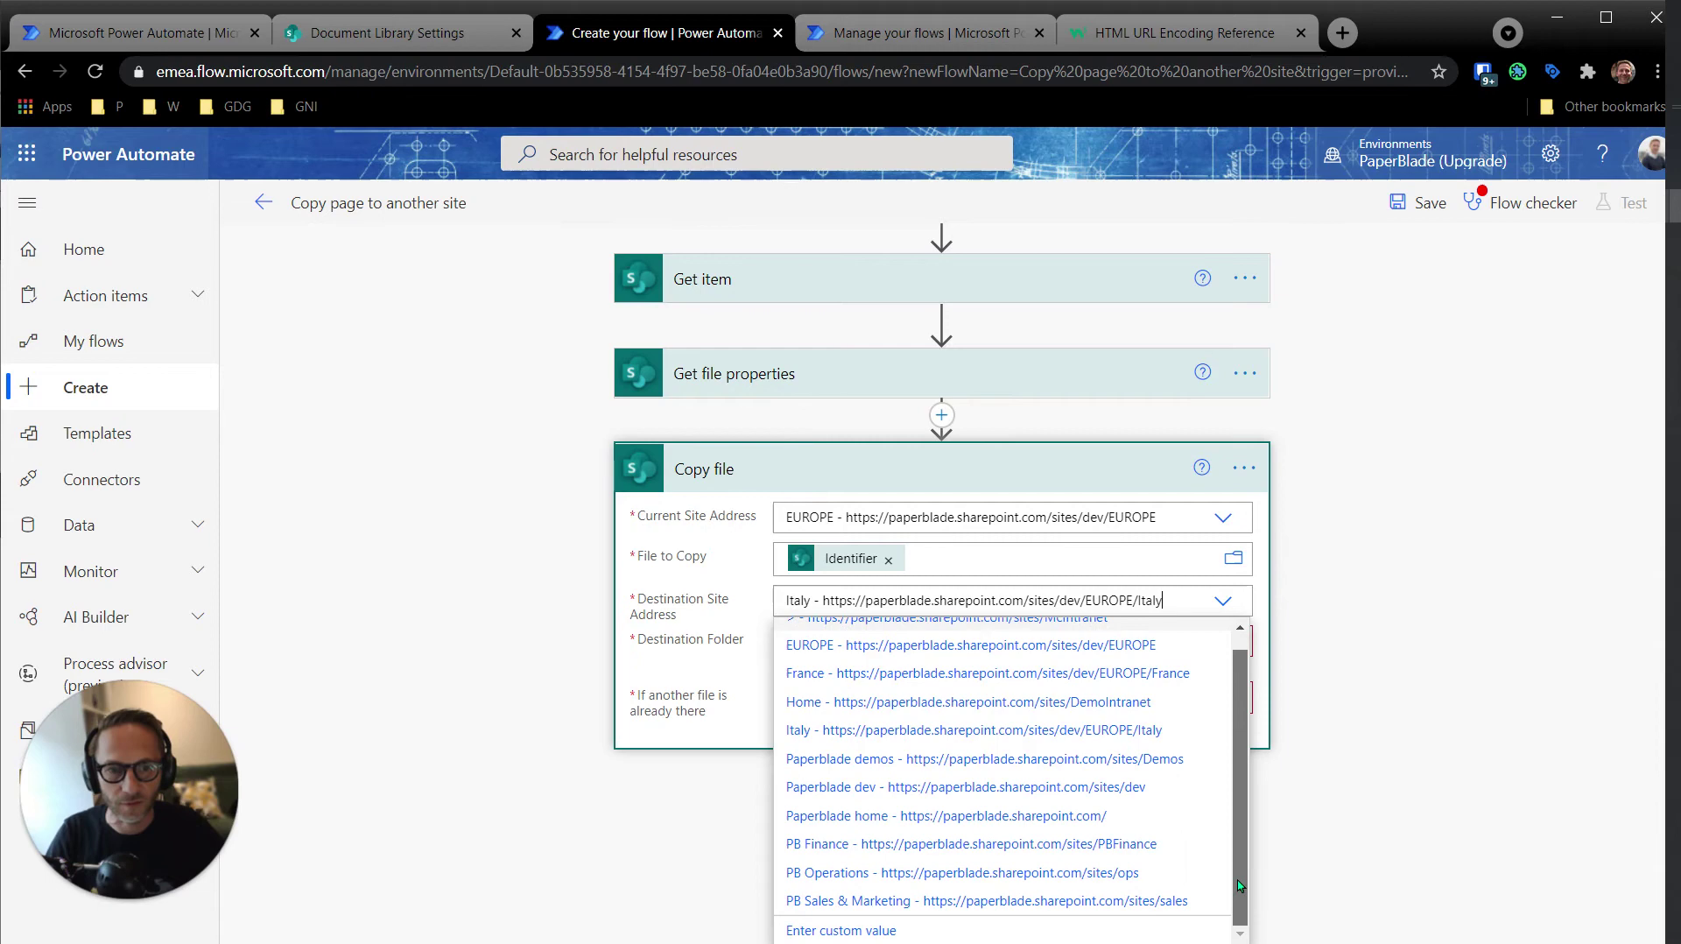
{"action": "left_click", "coordinate": [856, 931]}
- Fill the Copy file action's destination site address with the dynamic Site URL from the "For a selected item" trigger
{"action": "scroll", "coordinate": [1381, 574], "scroll_direction": "down", "scroll_amount": 3}
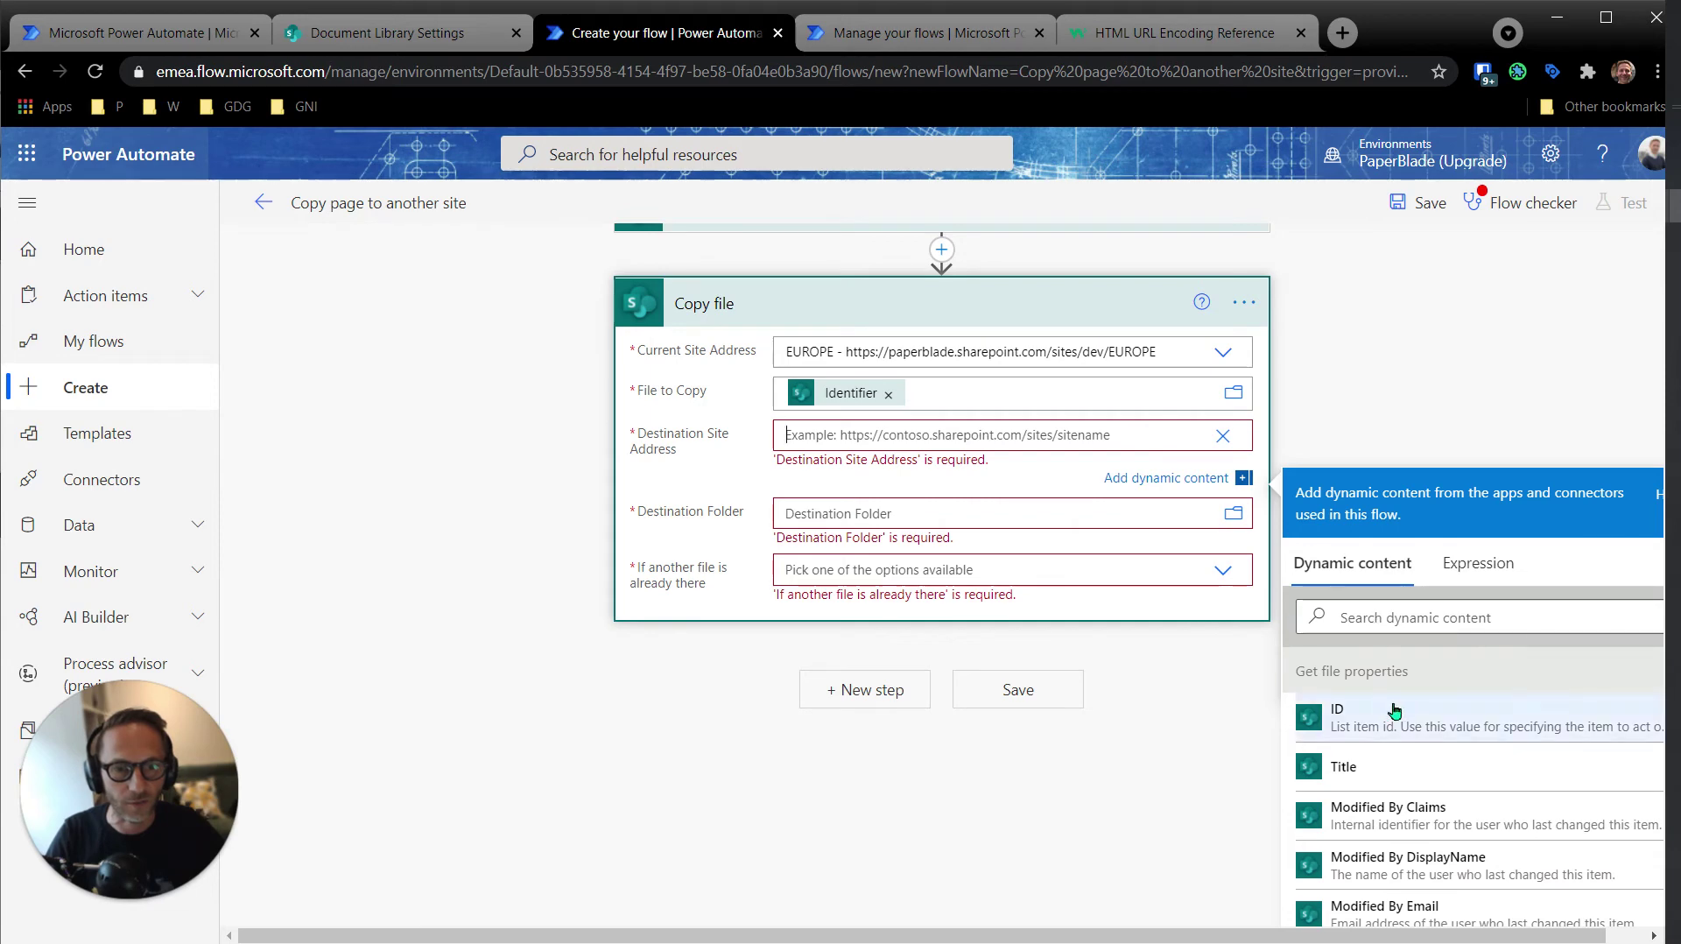
{"action": "scroll", "coordinate": [1396, 713], "scroll_direction": "down", "scroll_amount": 3}
{"action": "scroll", "coordinate": [1398, 696], "scroll_direction": "up", "scroll_amount": 3}
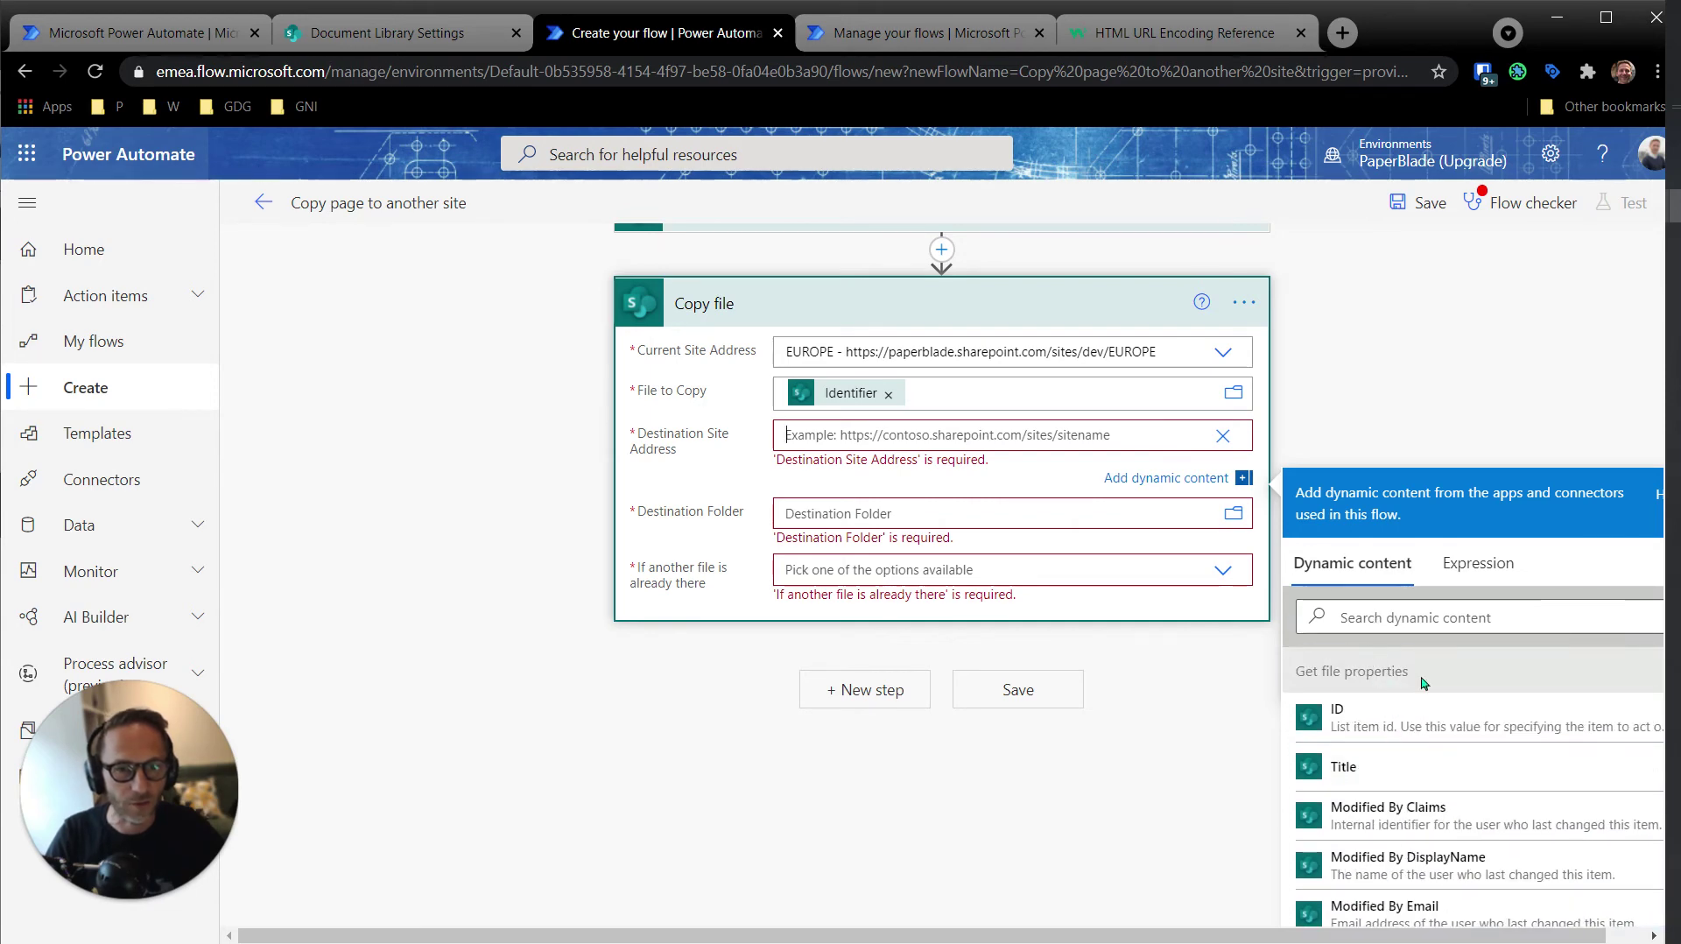
{"action": "scroll", "coordinate": [1405, 705], "scroll_direction": "down", "scroll_amount": 5}
{"action": "scroll", "coordinate": [1417, 715], "scroll_direction": "down", "scroll_amount": 6}
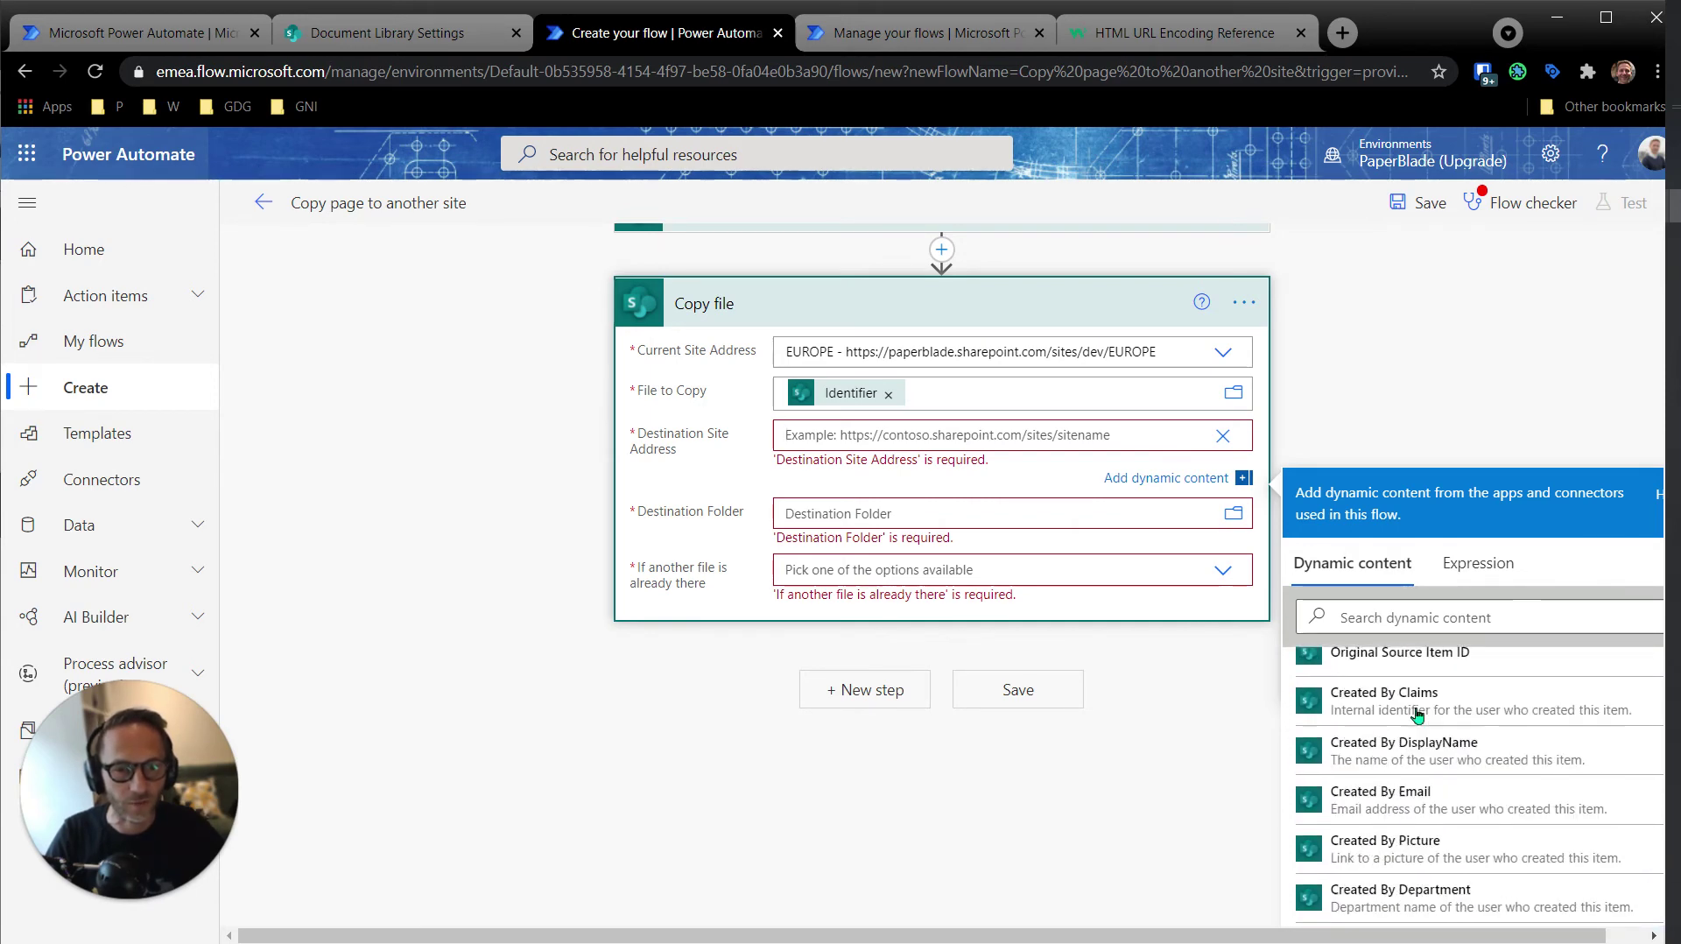
{"action": "scroll", "coordinate": [1417, 715], "scroll_direction": "down", "scroll_amount": 10}
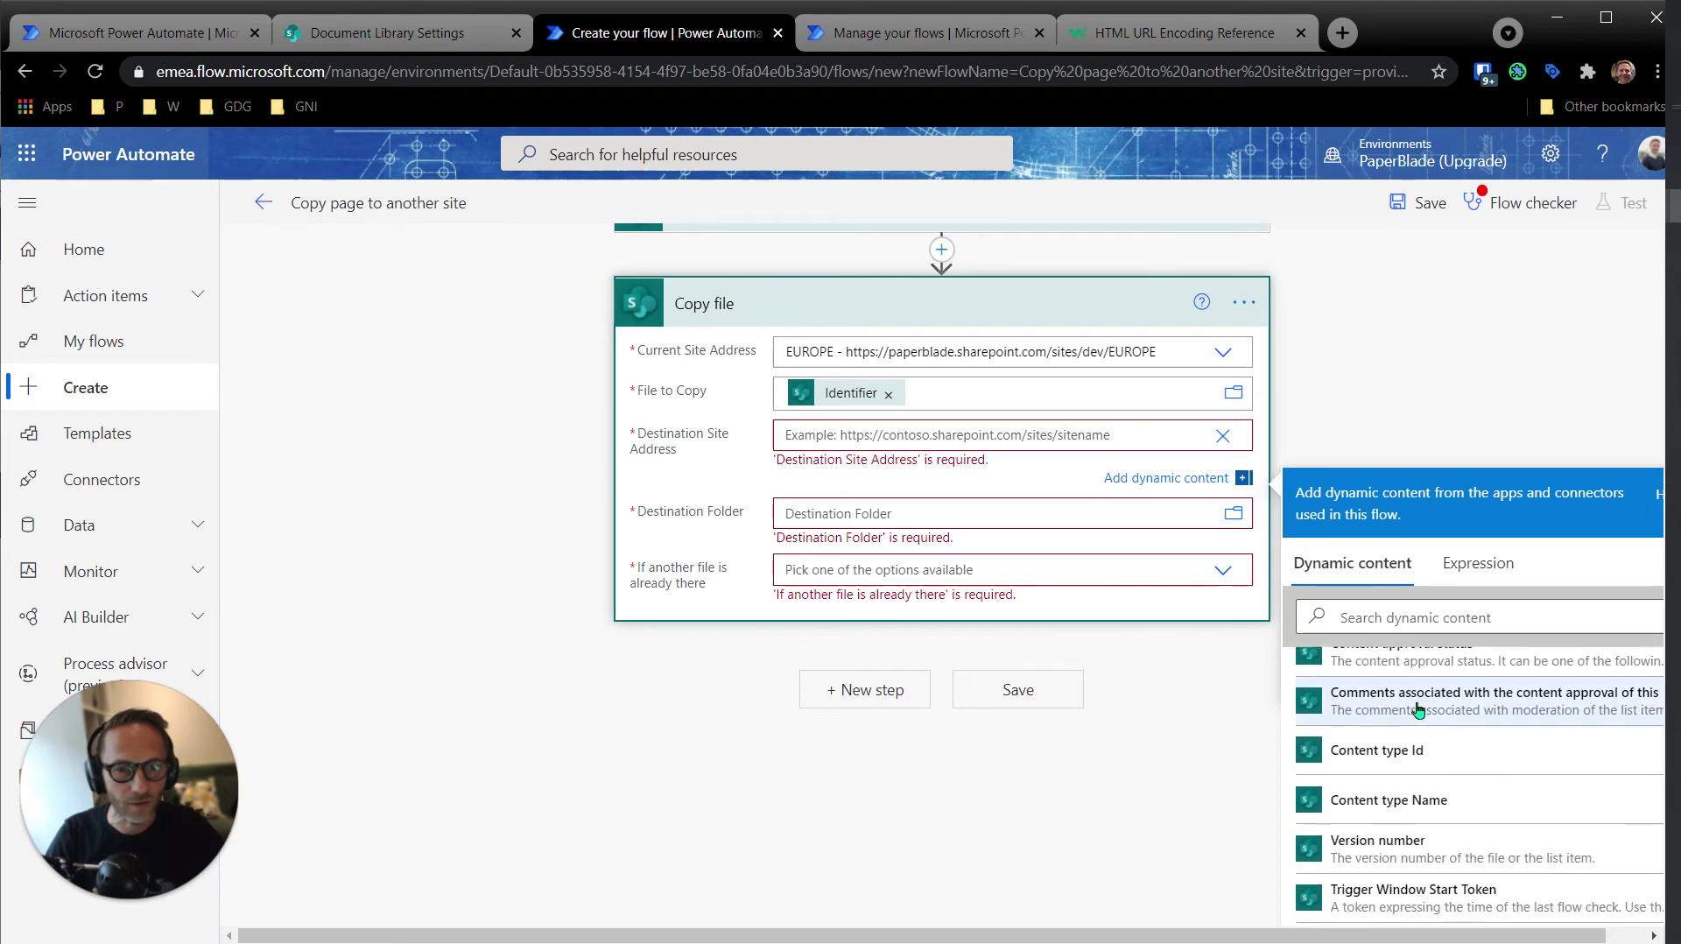
{"action": "scroll", "coordinate": [1417, 705], "scroll_direction": "up", "scroll_amount": 15}
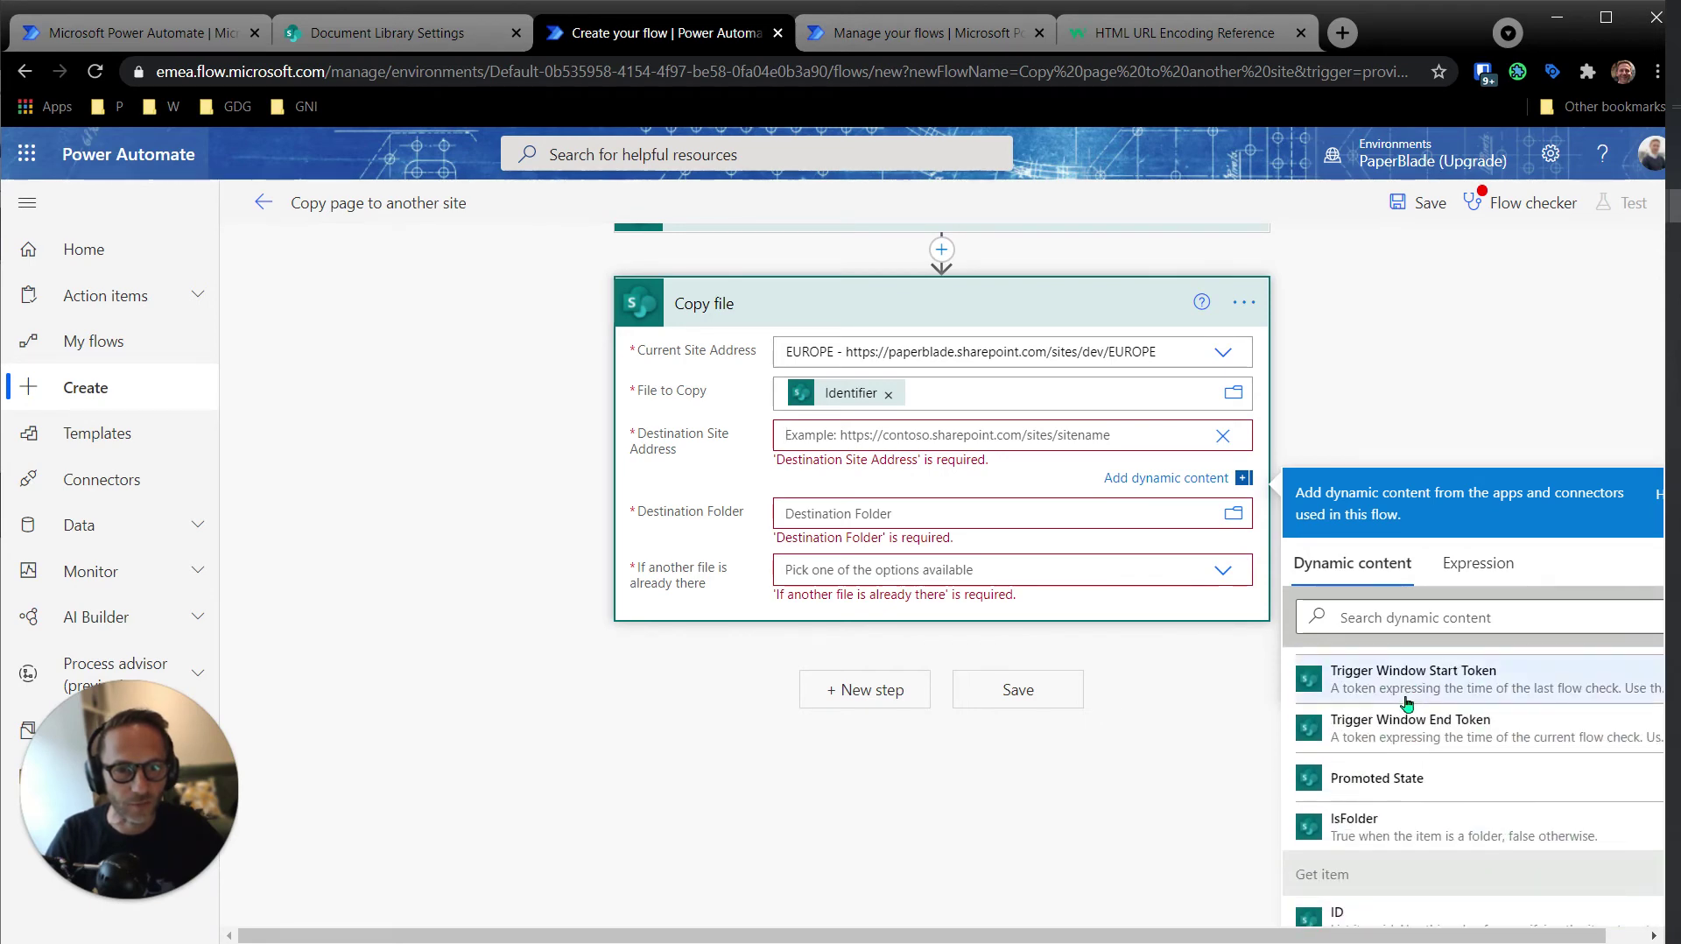
{"action": "scroll", "coordinate": [1410, 713], "scroll_direction": "up", "scroll_amount": 10}
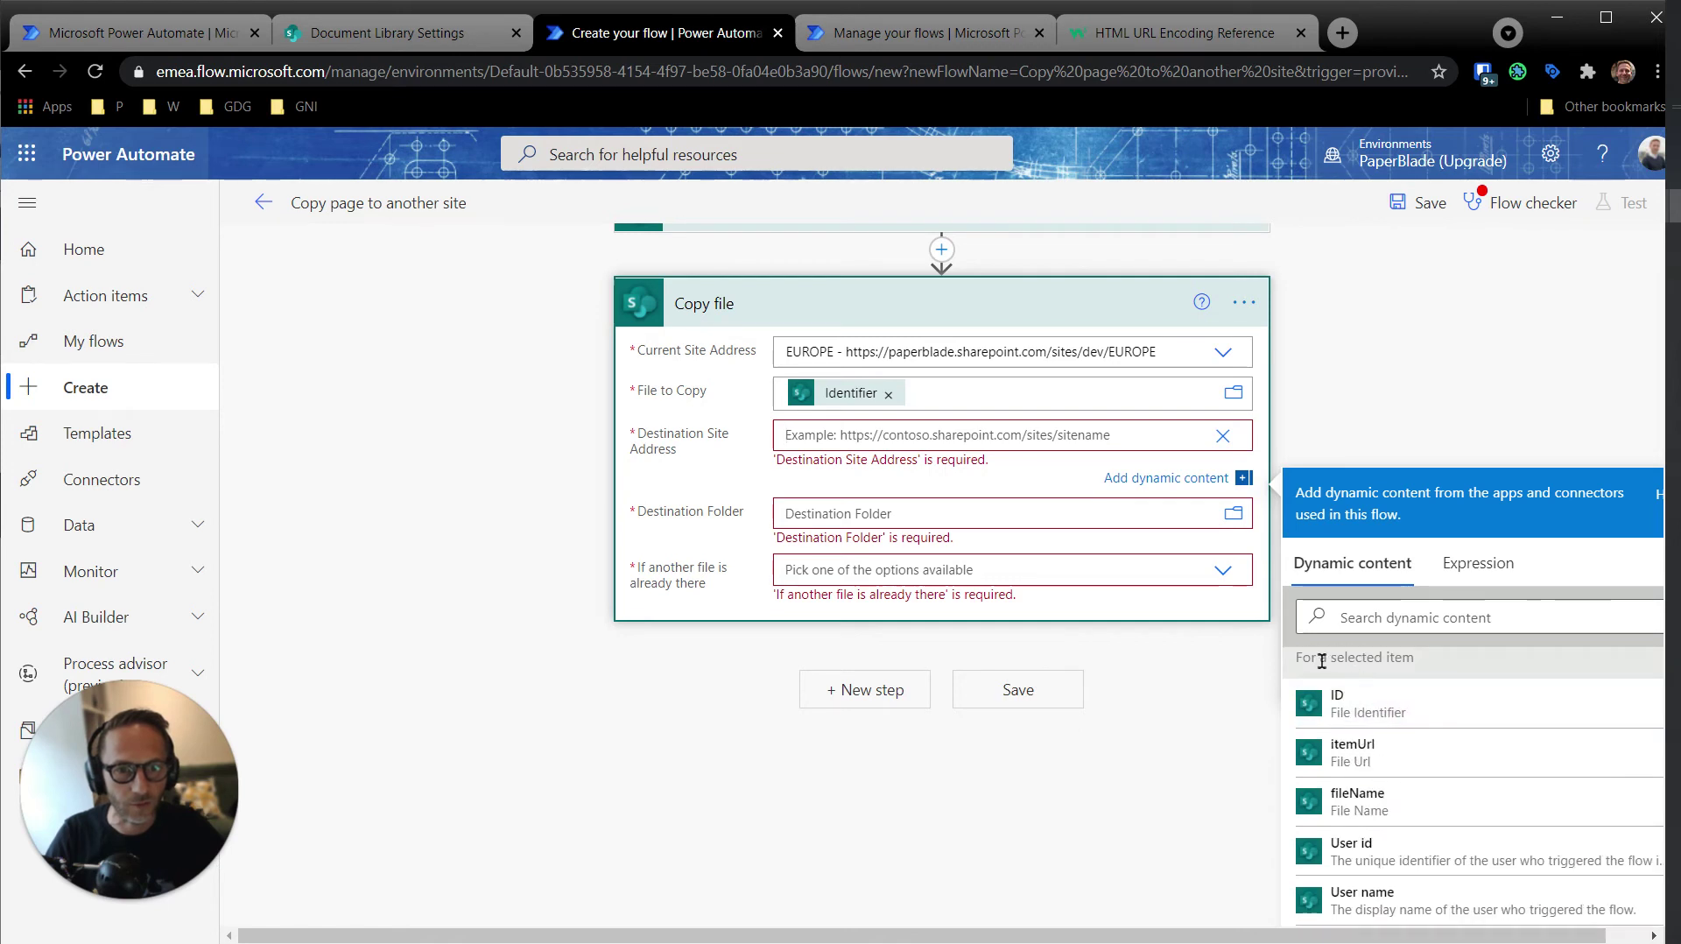
{"action": "left_click_drag", "start_coordinate": [1318, 658], "coordinate": [1470, 796]}
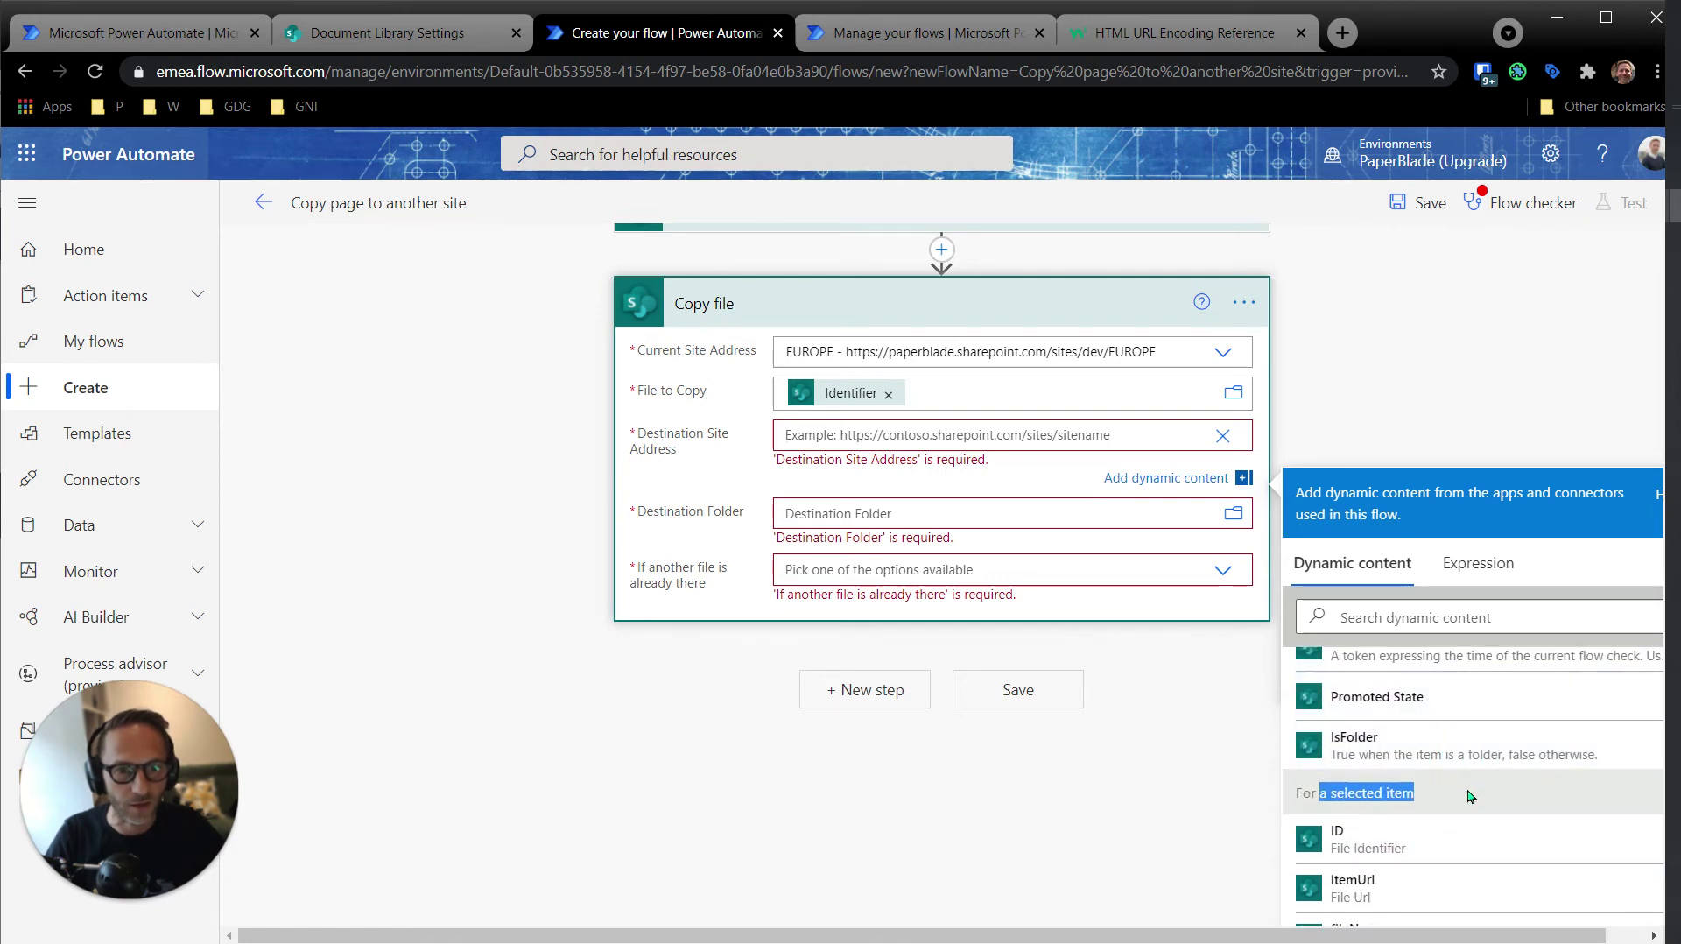
{"action": "scroll", "coordinate": [1471, 794], "scroll_direction": "down", "scroll_amount": 2}
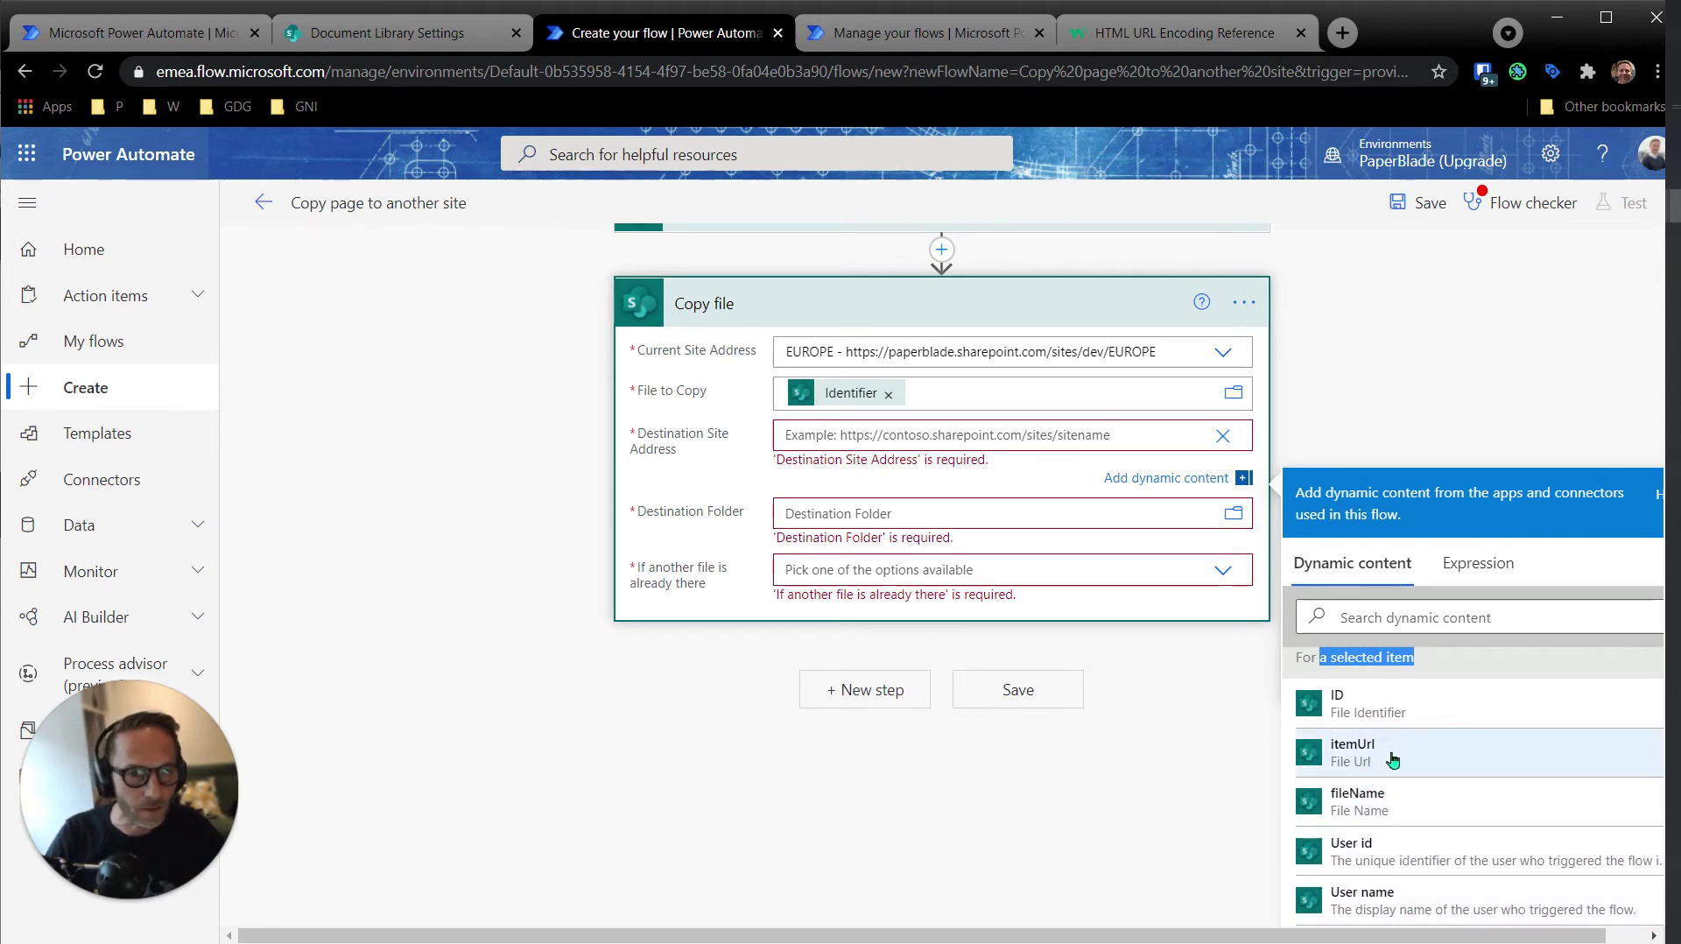
{"action": "scroll", "coordinate": [642, 698], "scroll_direction": "down", "scroll_amount": 2}
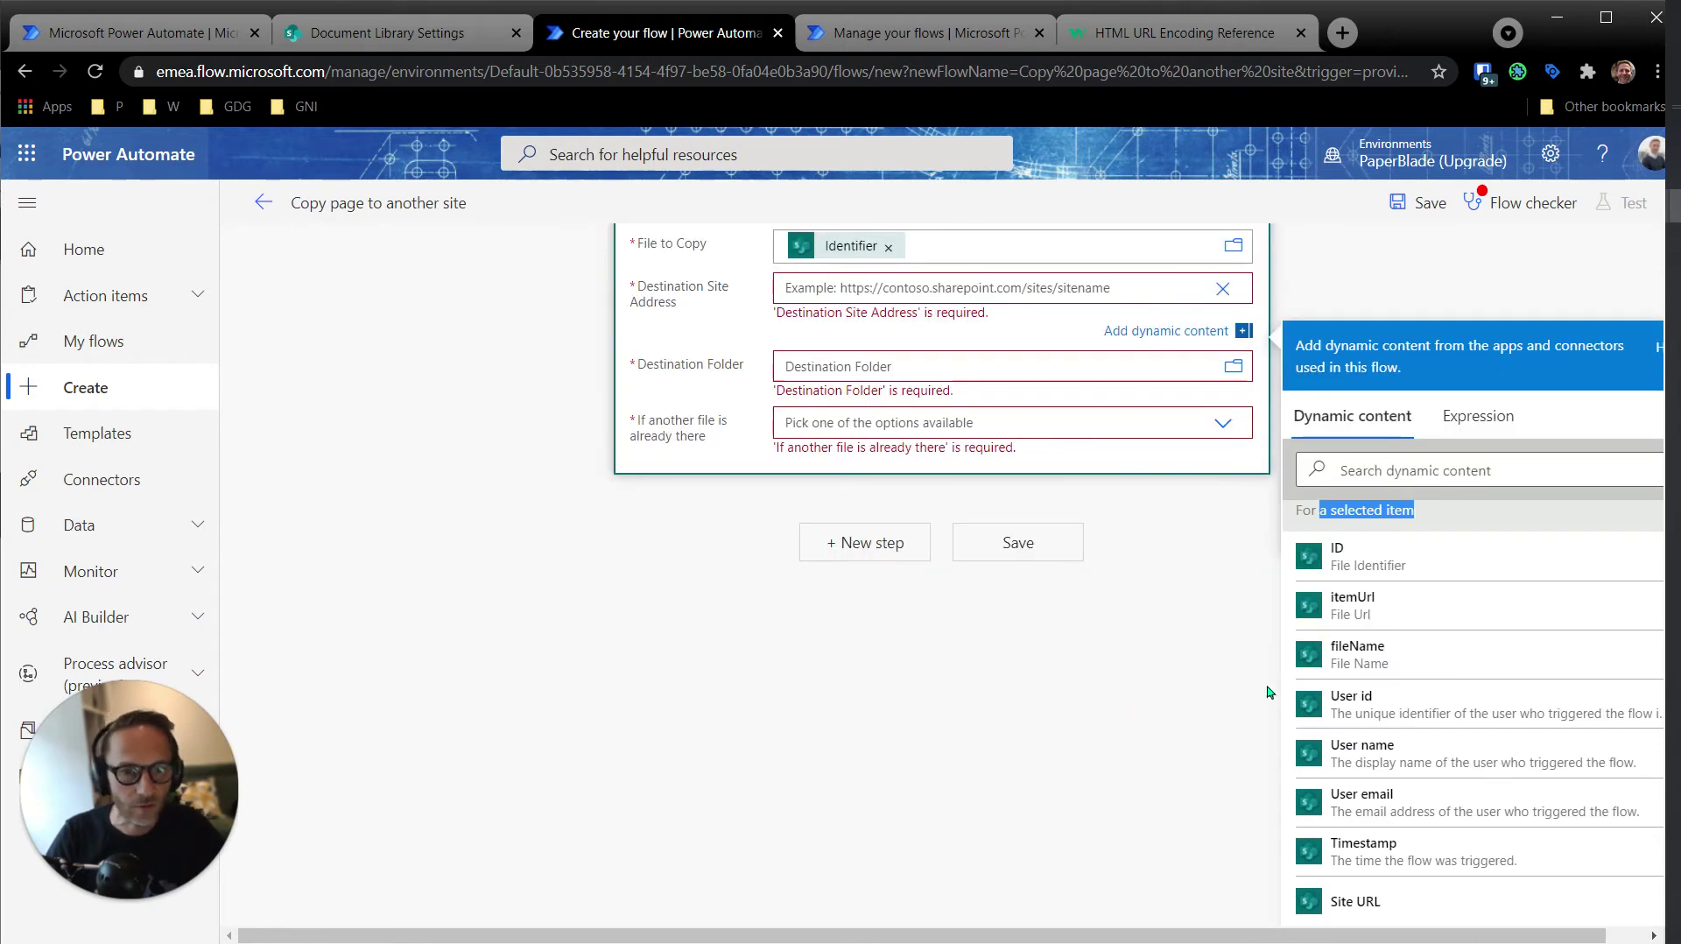
{"action": "left_click", "coordinate": [1363, 904]}
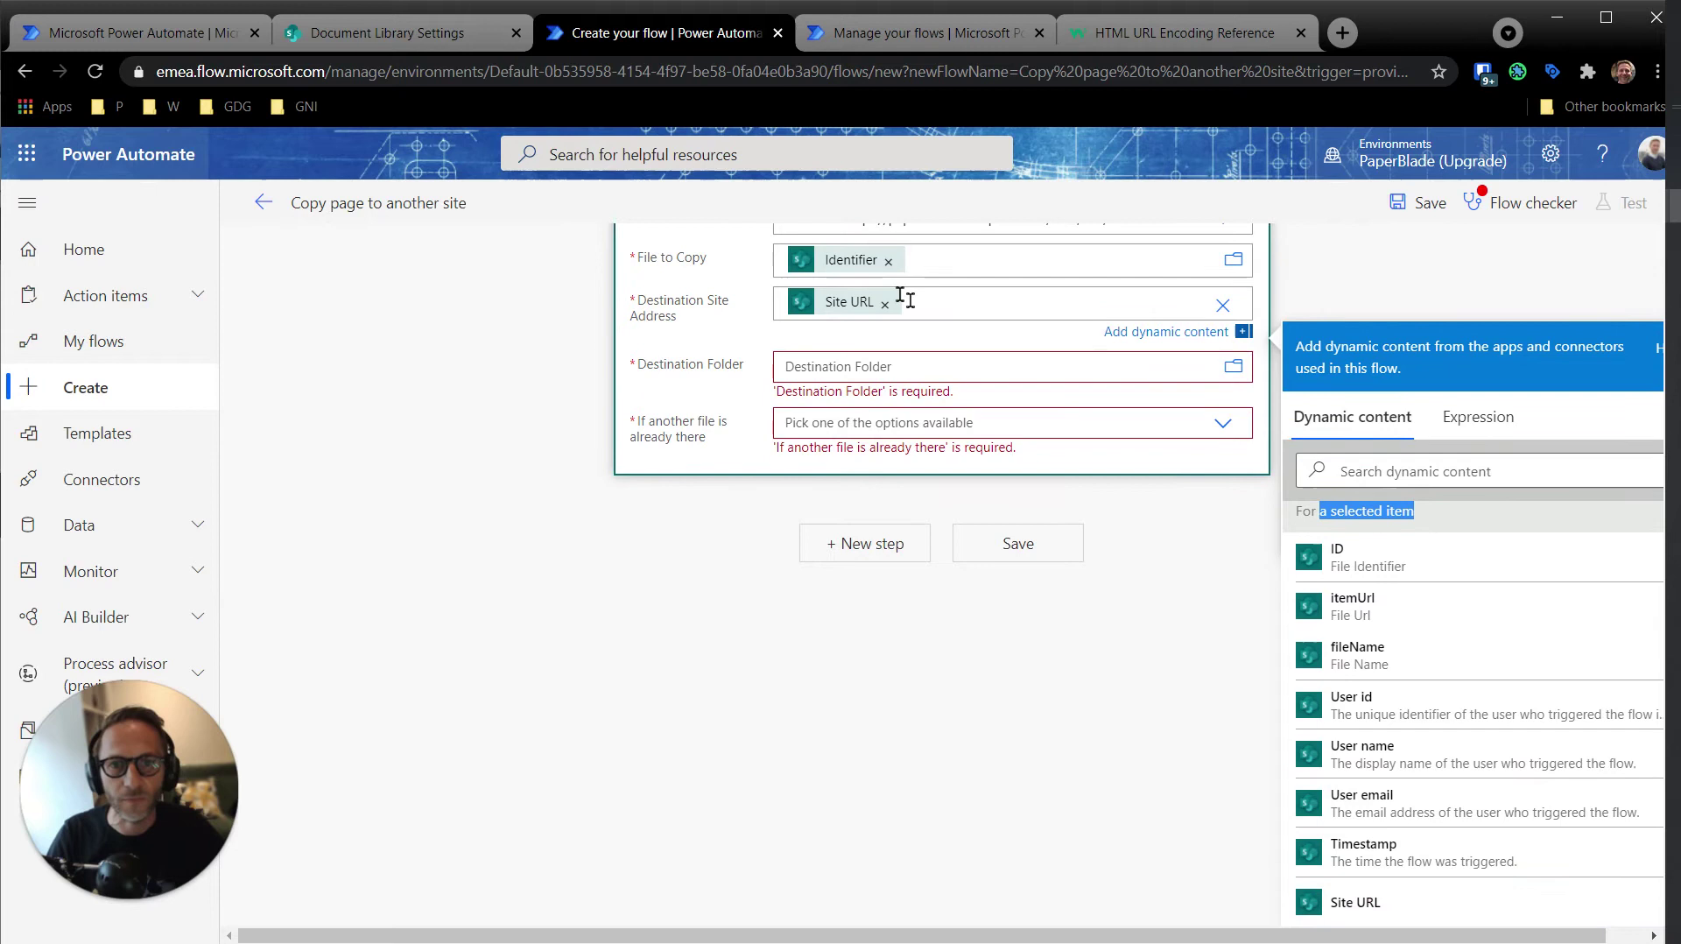
- Set the Copy file action's destination folder to /SitesPages
{"action": "left_click", "coordinate": [823, 364]}
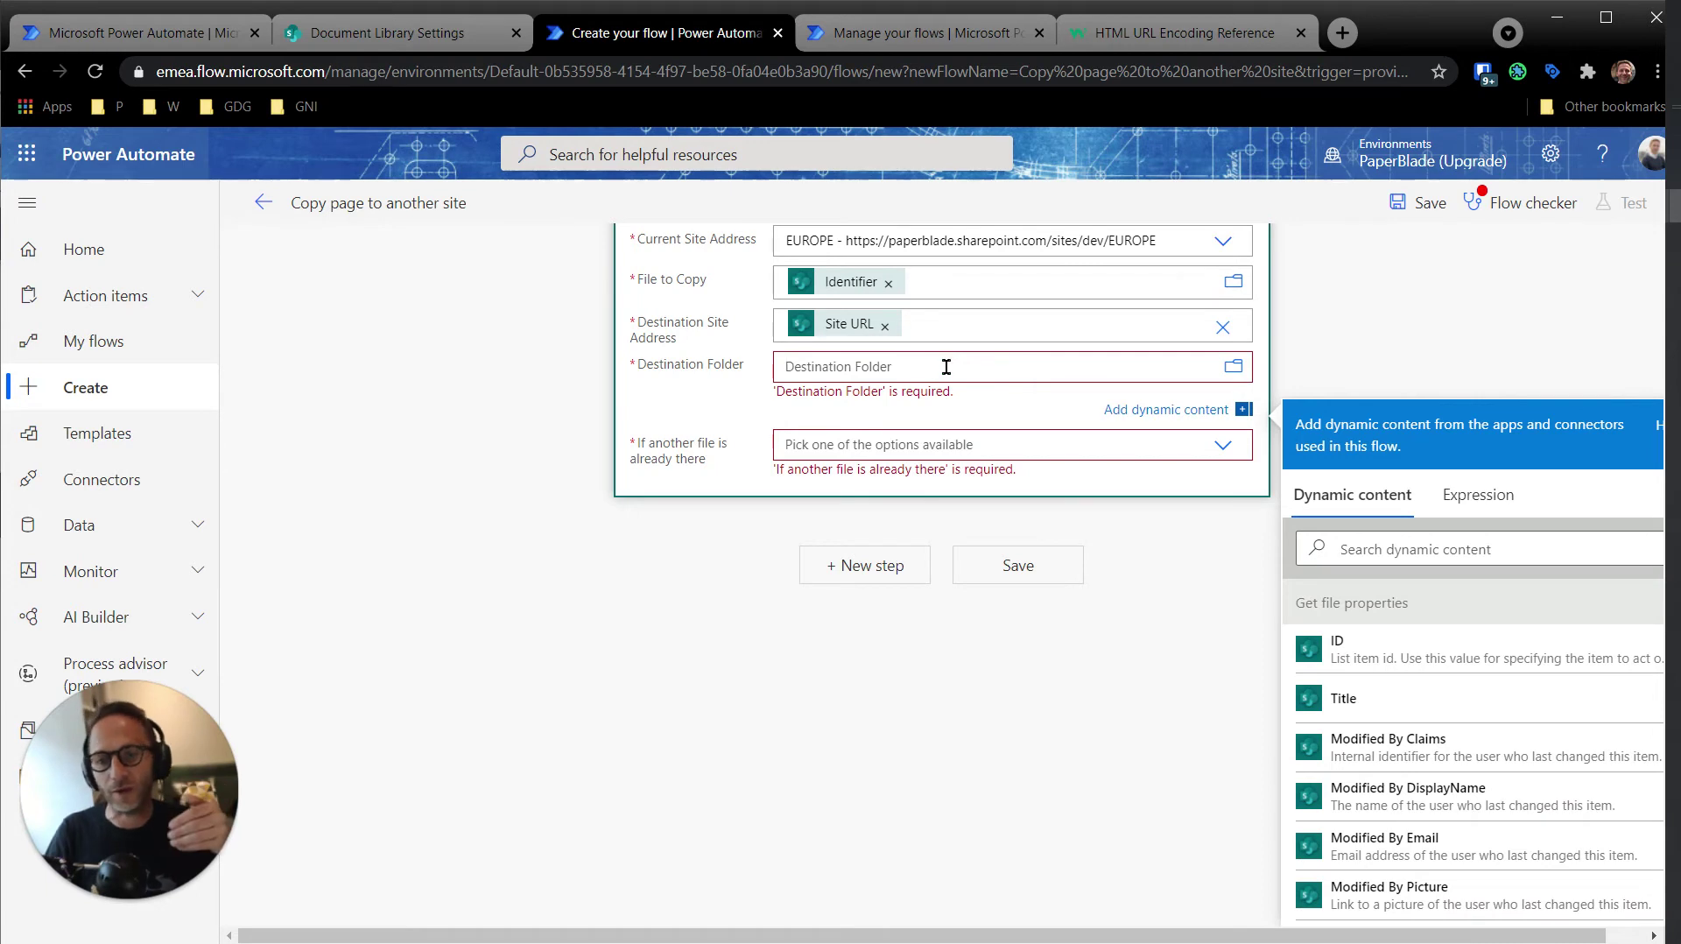
{"action": "type", "text": "/"}
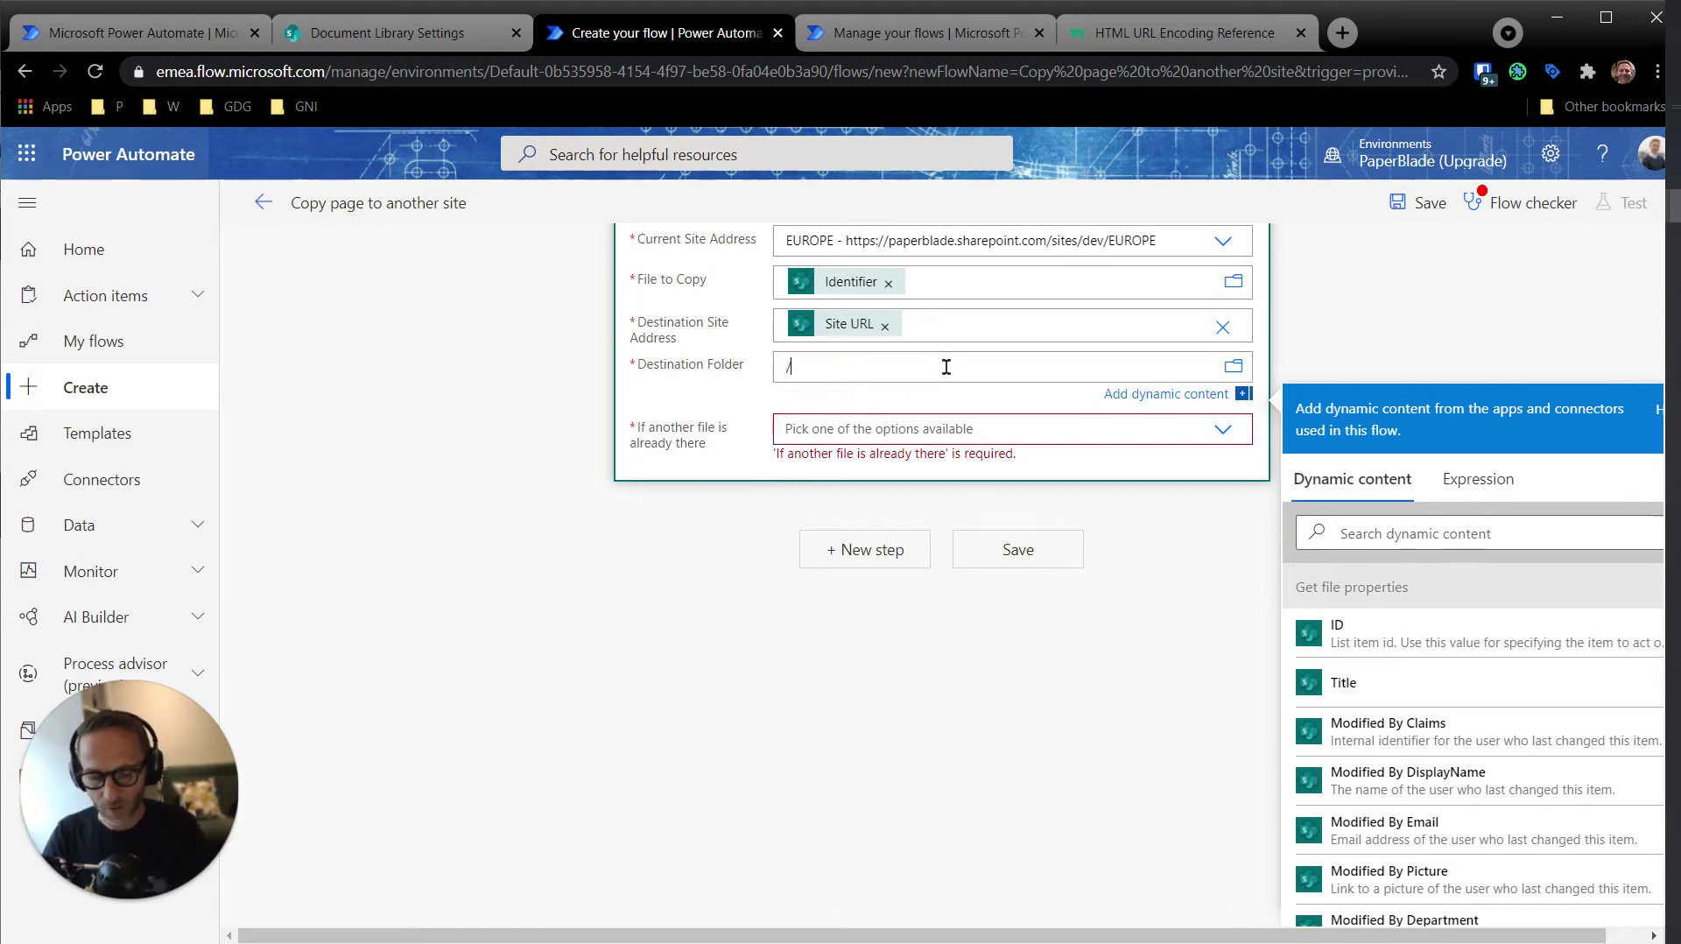
{"action": "type", "text": "Site"}
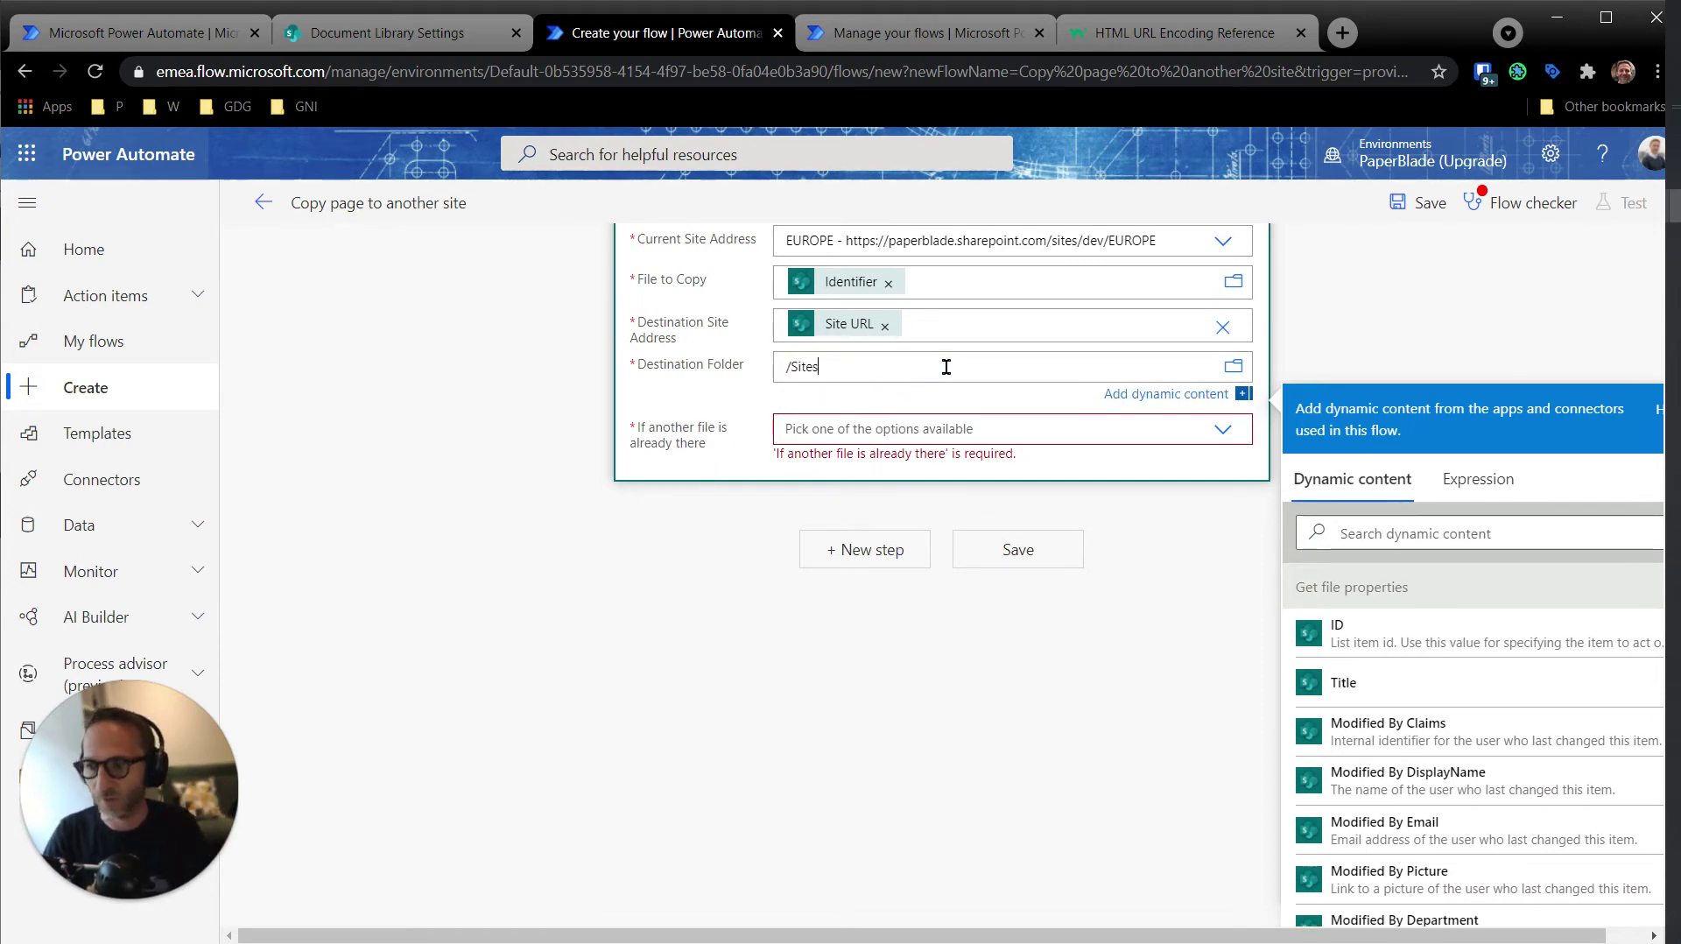
{"action": "type", "text": "sPages"}
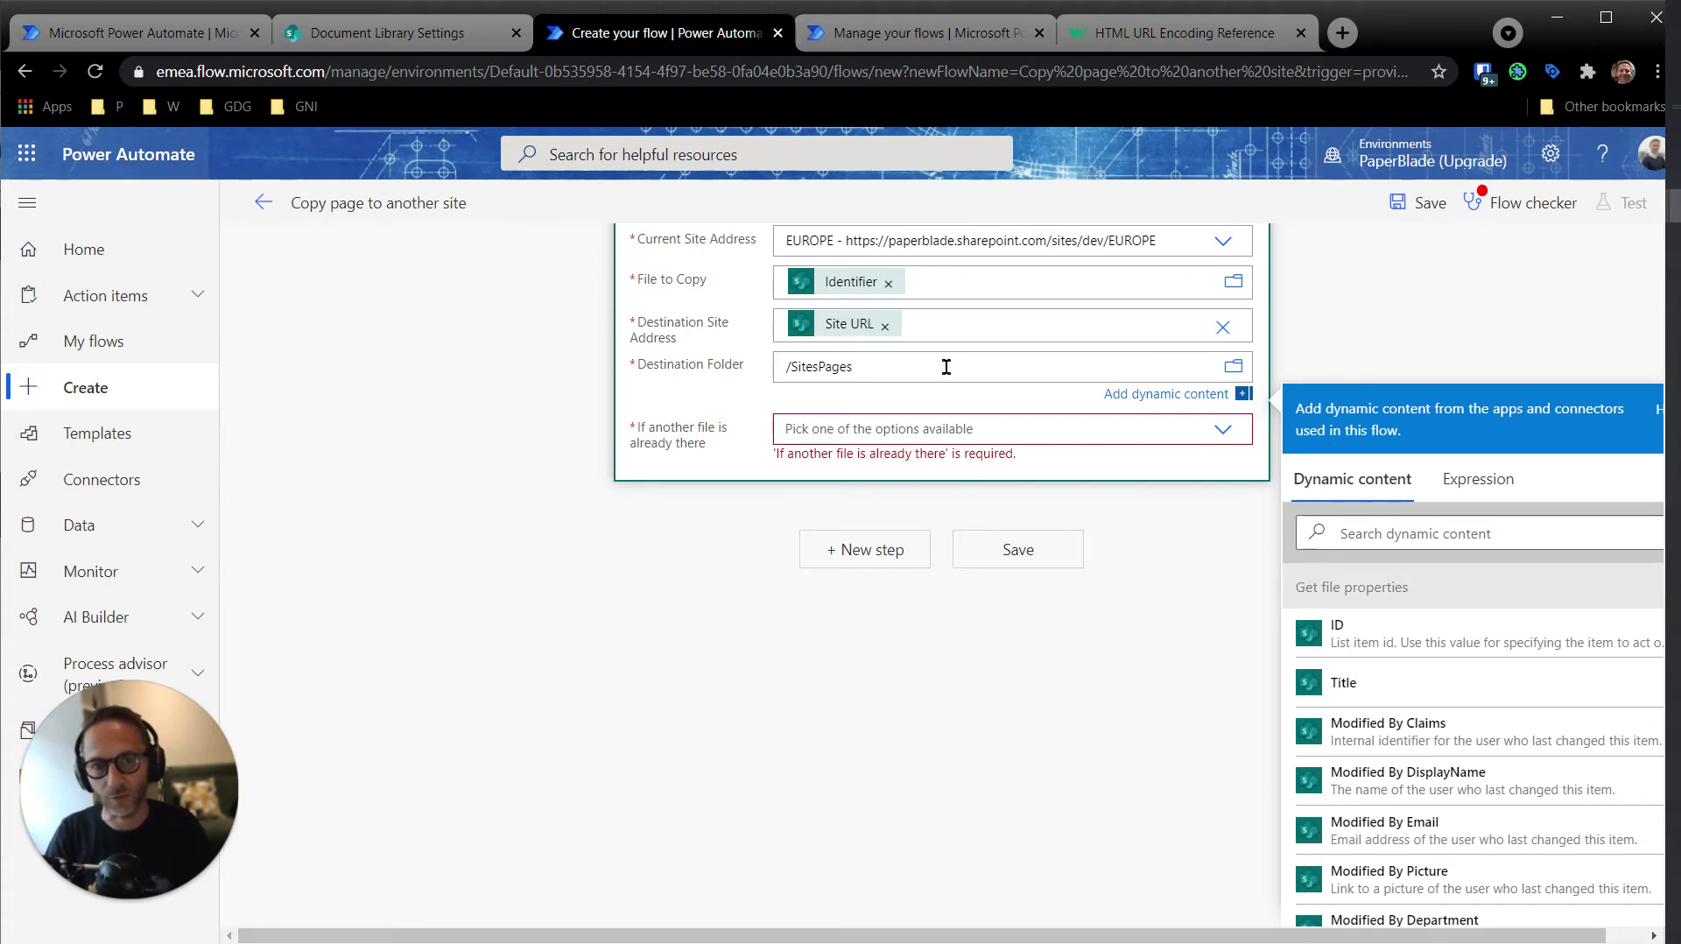
{"action": "type", "text": "/T"}
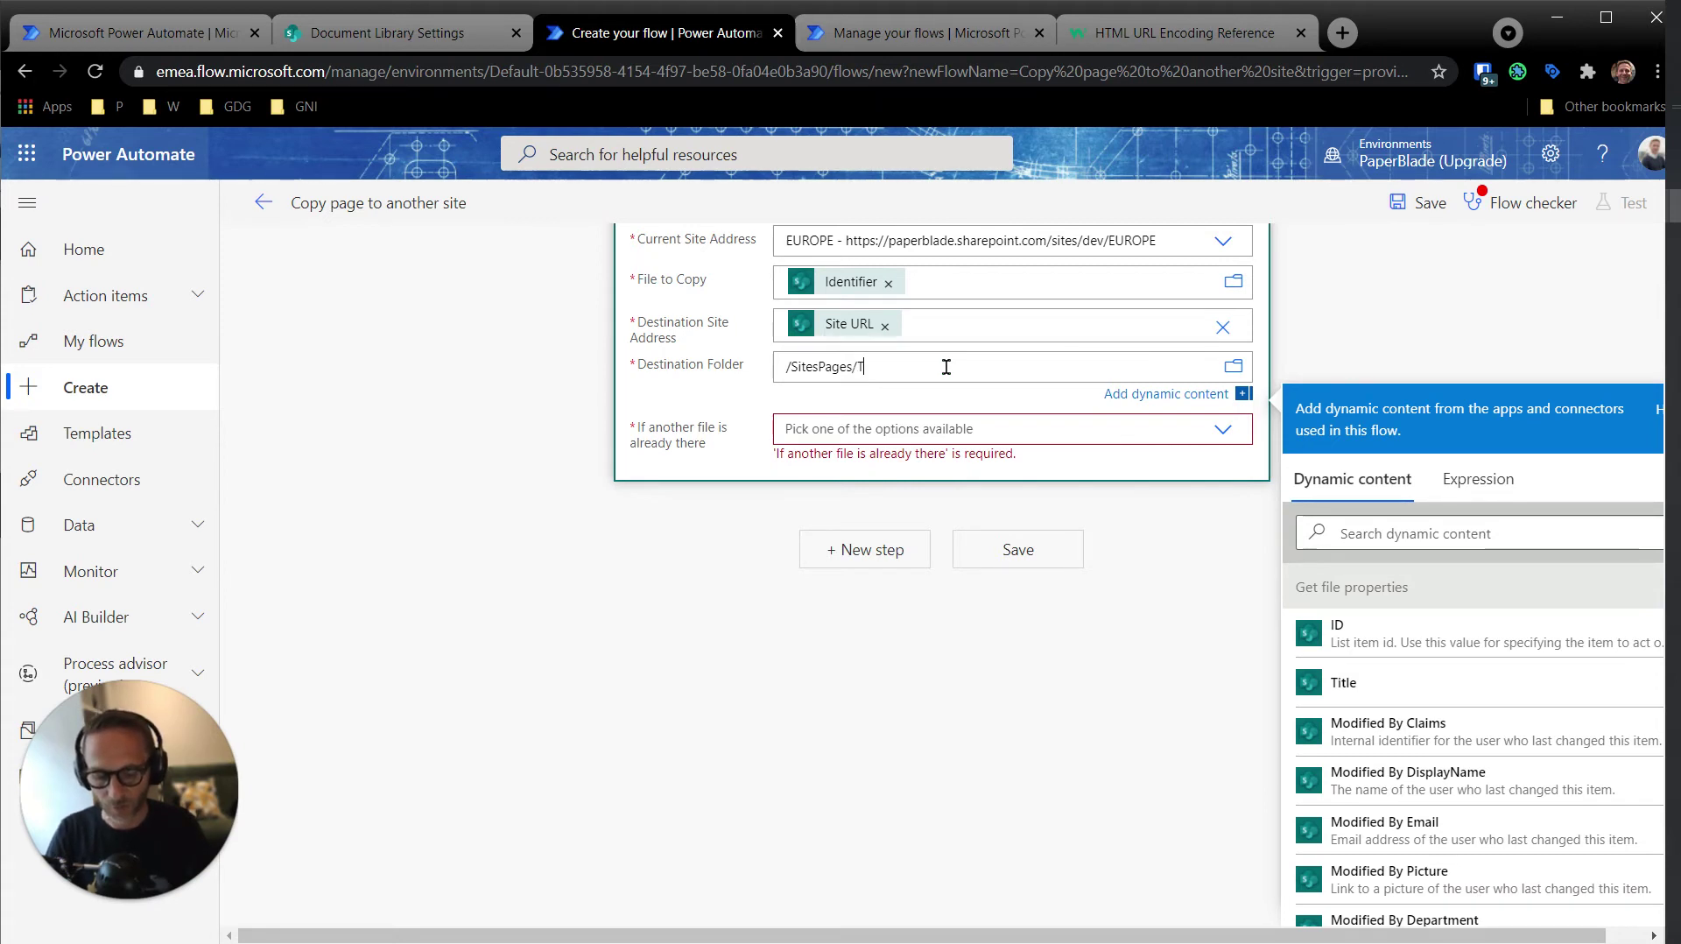
{"action": "type", "text": "emplates"}
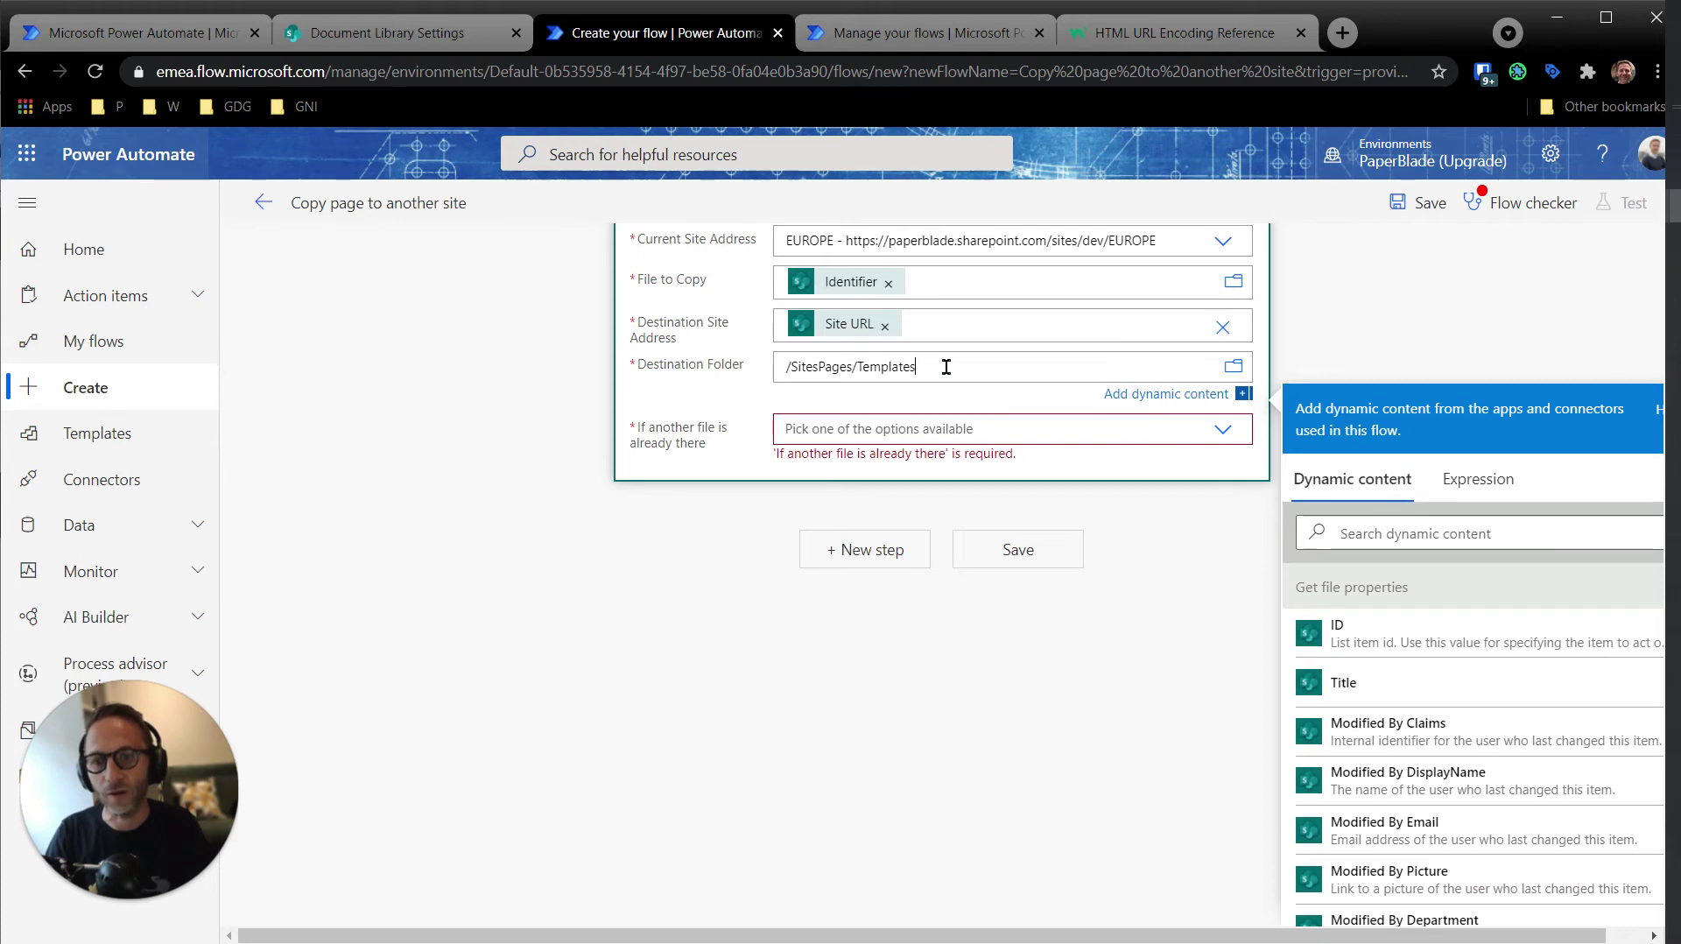
{"action": "double_click", "coordinate": [947, 367]}
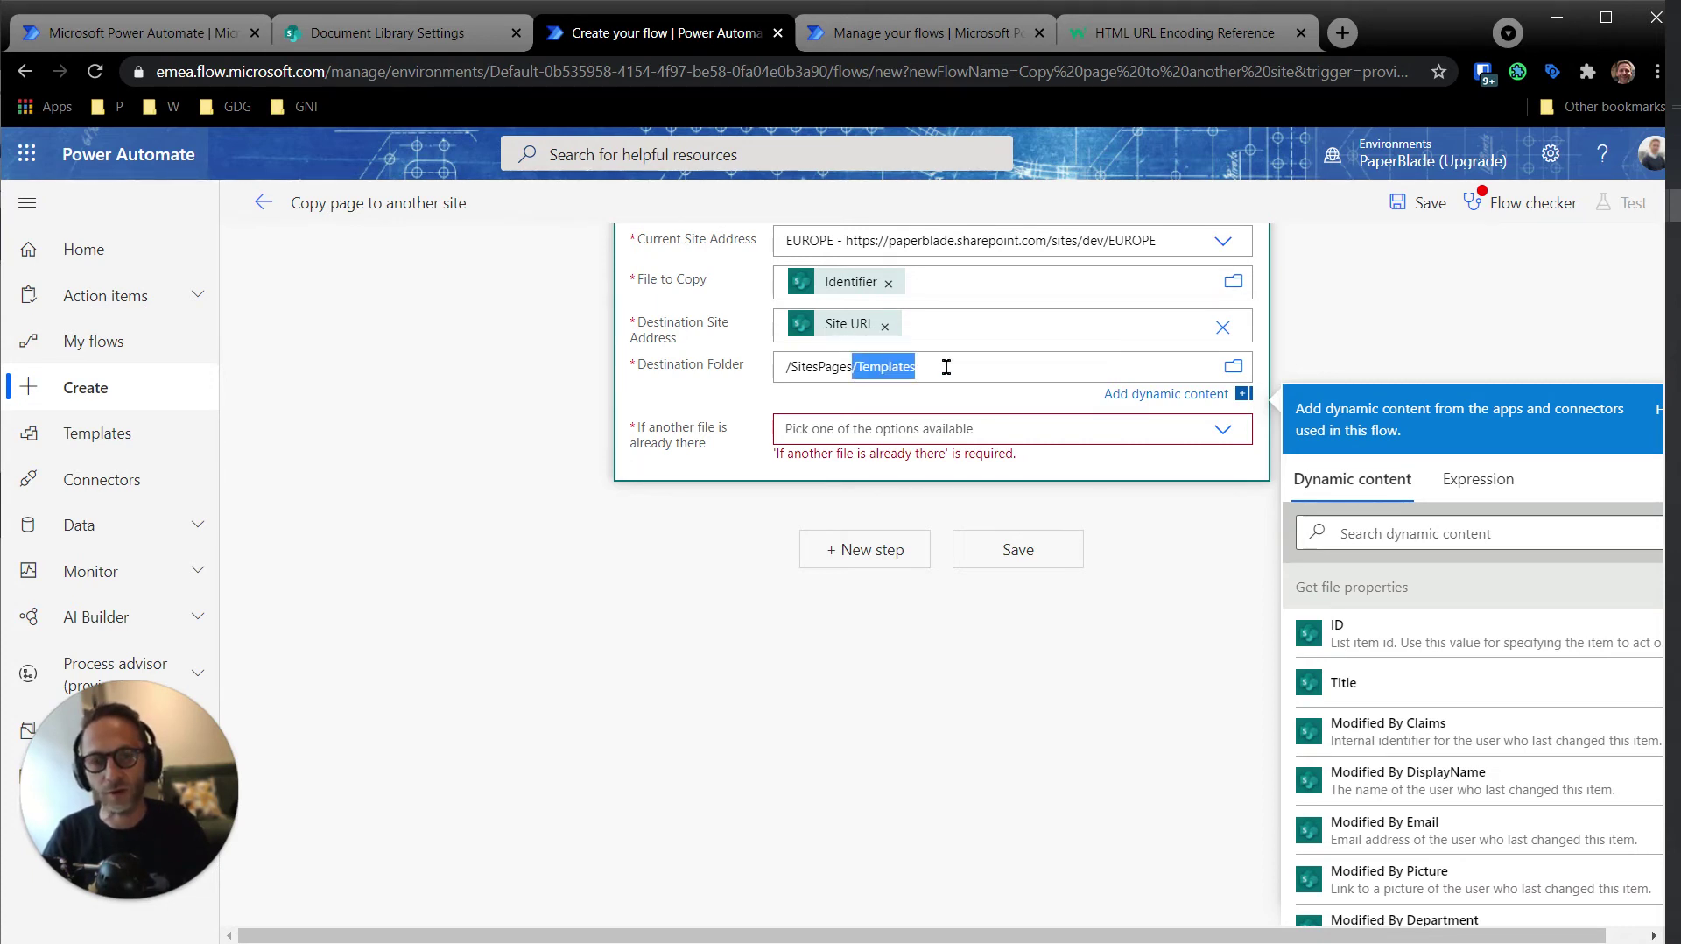
{"action": "key", "text": "BackSpace"}
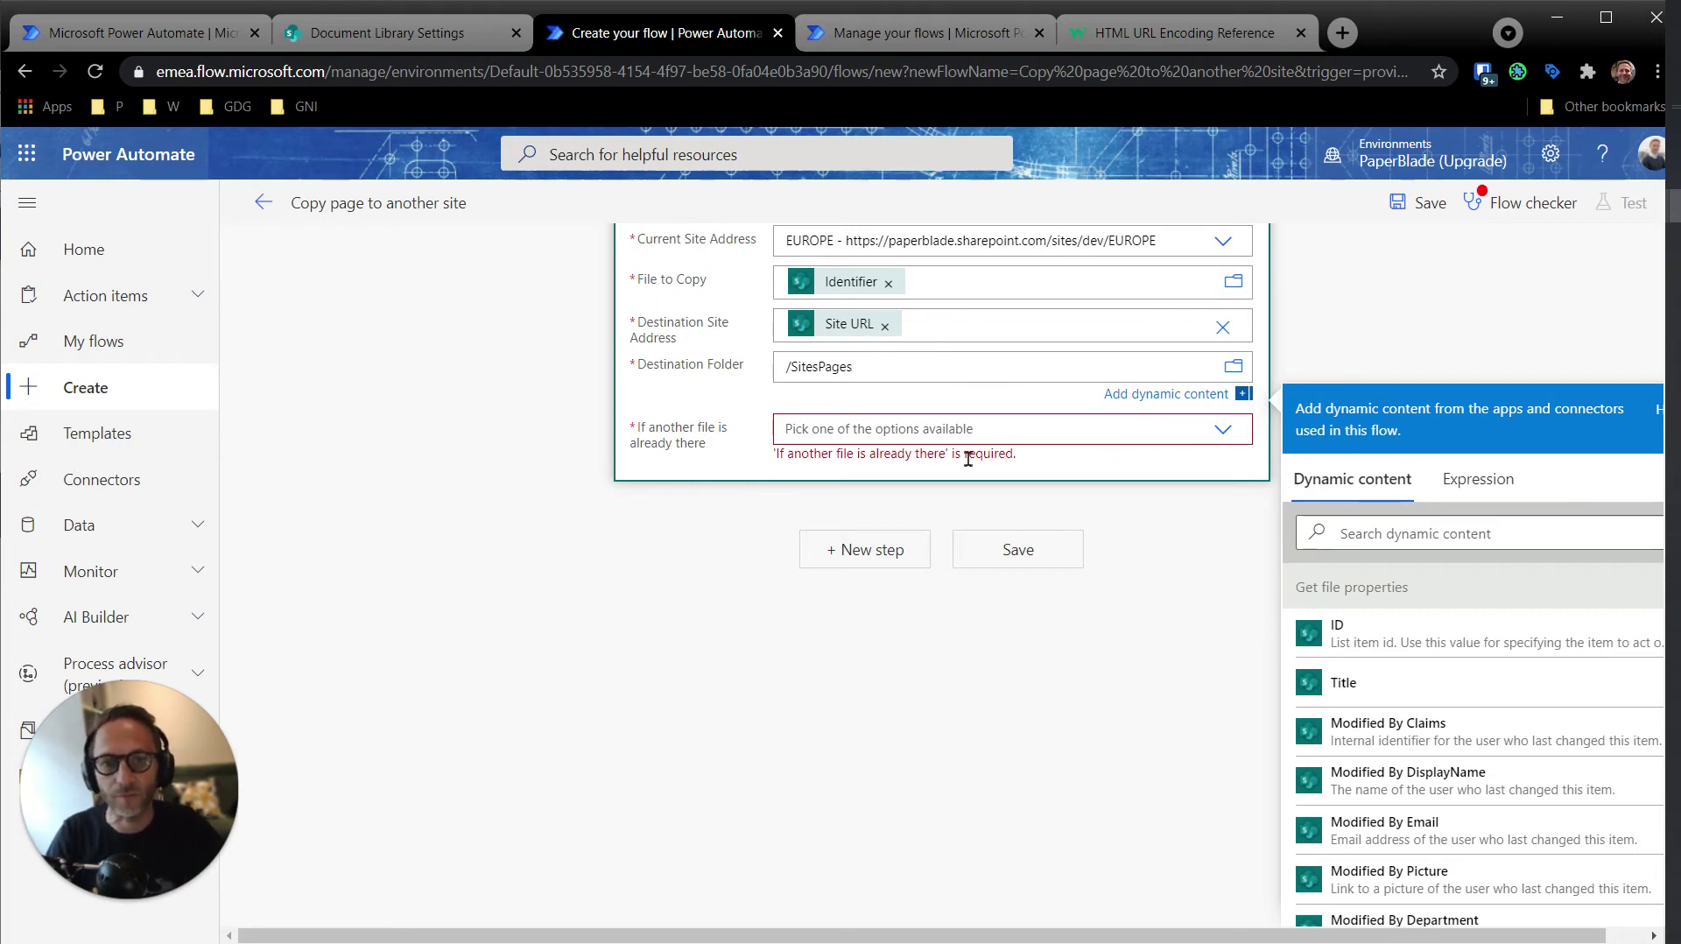
- Have the Copy file action copy with a new name when another file is already there, and save the flow
{"action": "left_click", "coordinate": [975, 429]}
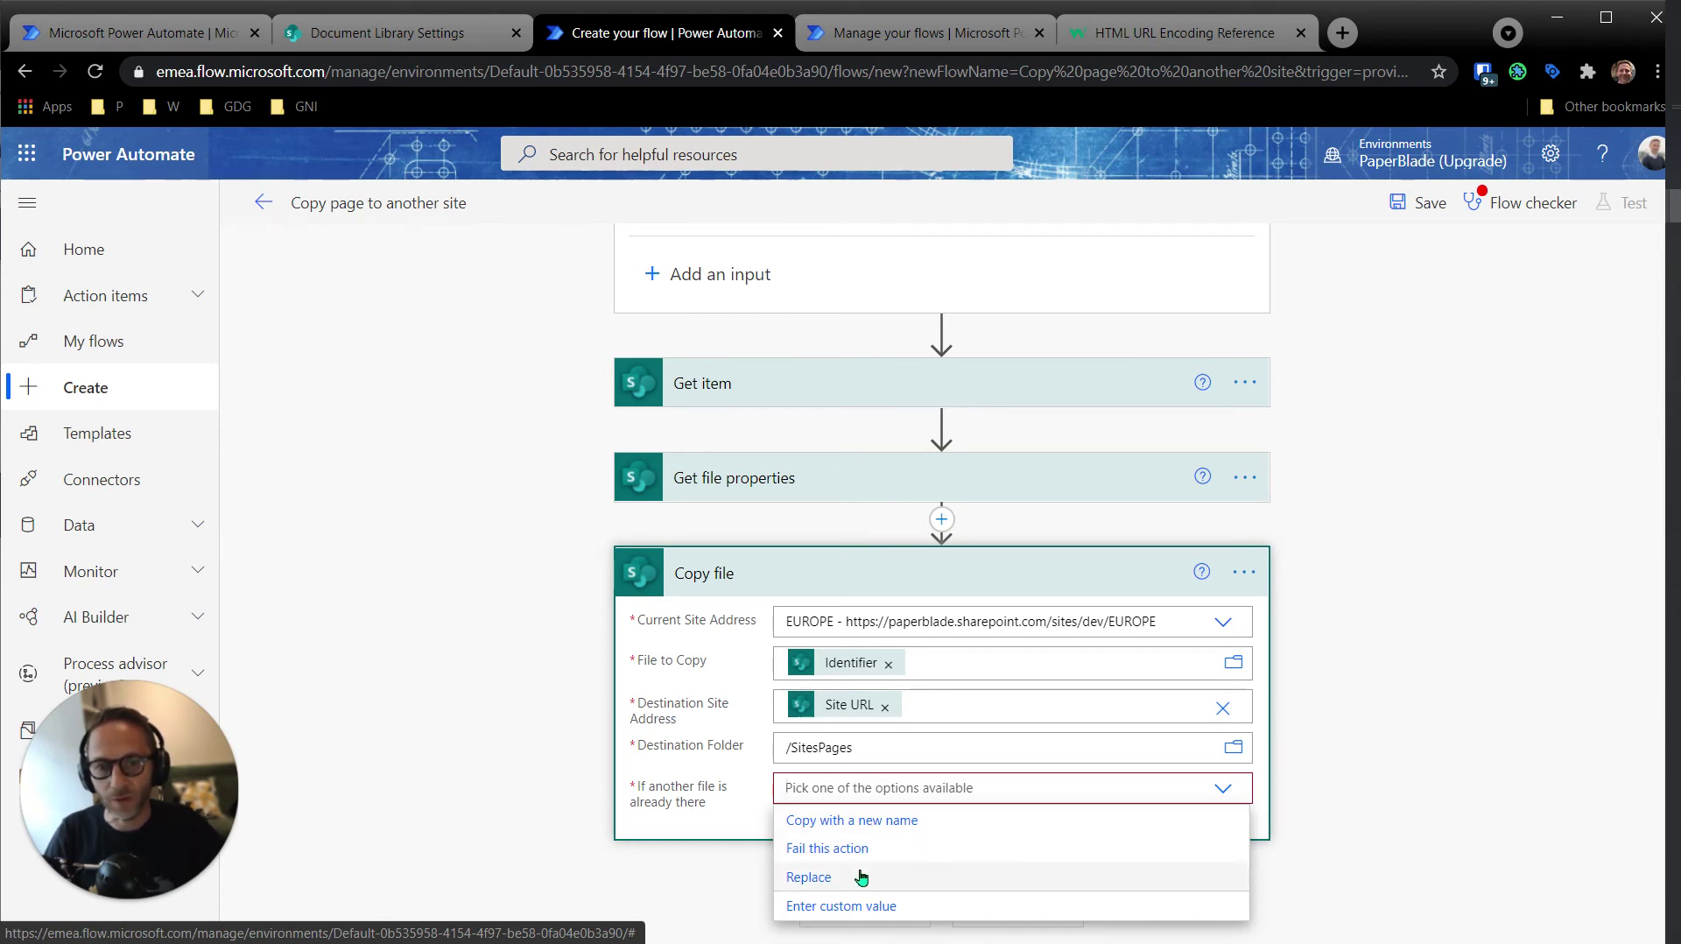
{"action": "left_click", "coordinate": [898, 823]}
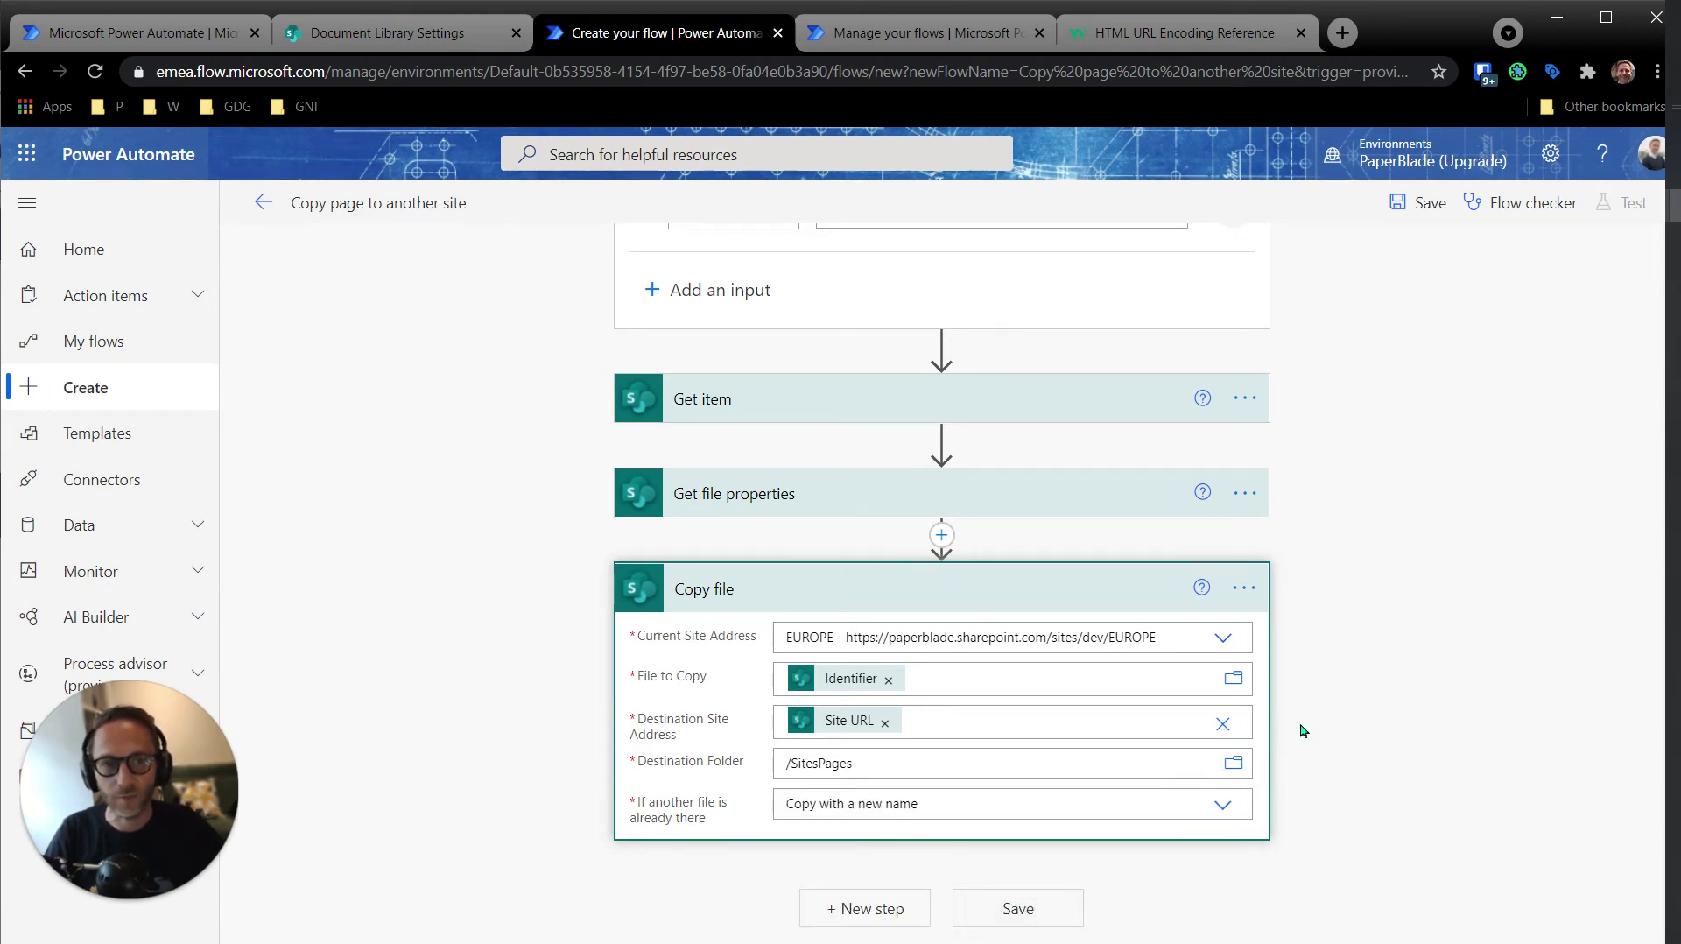
{"action": "left_click", "coordinate": [331, 204]}
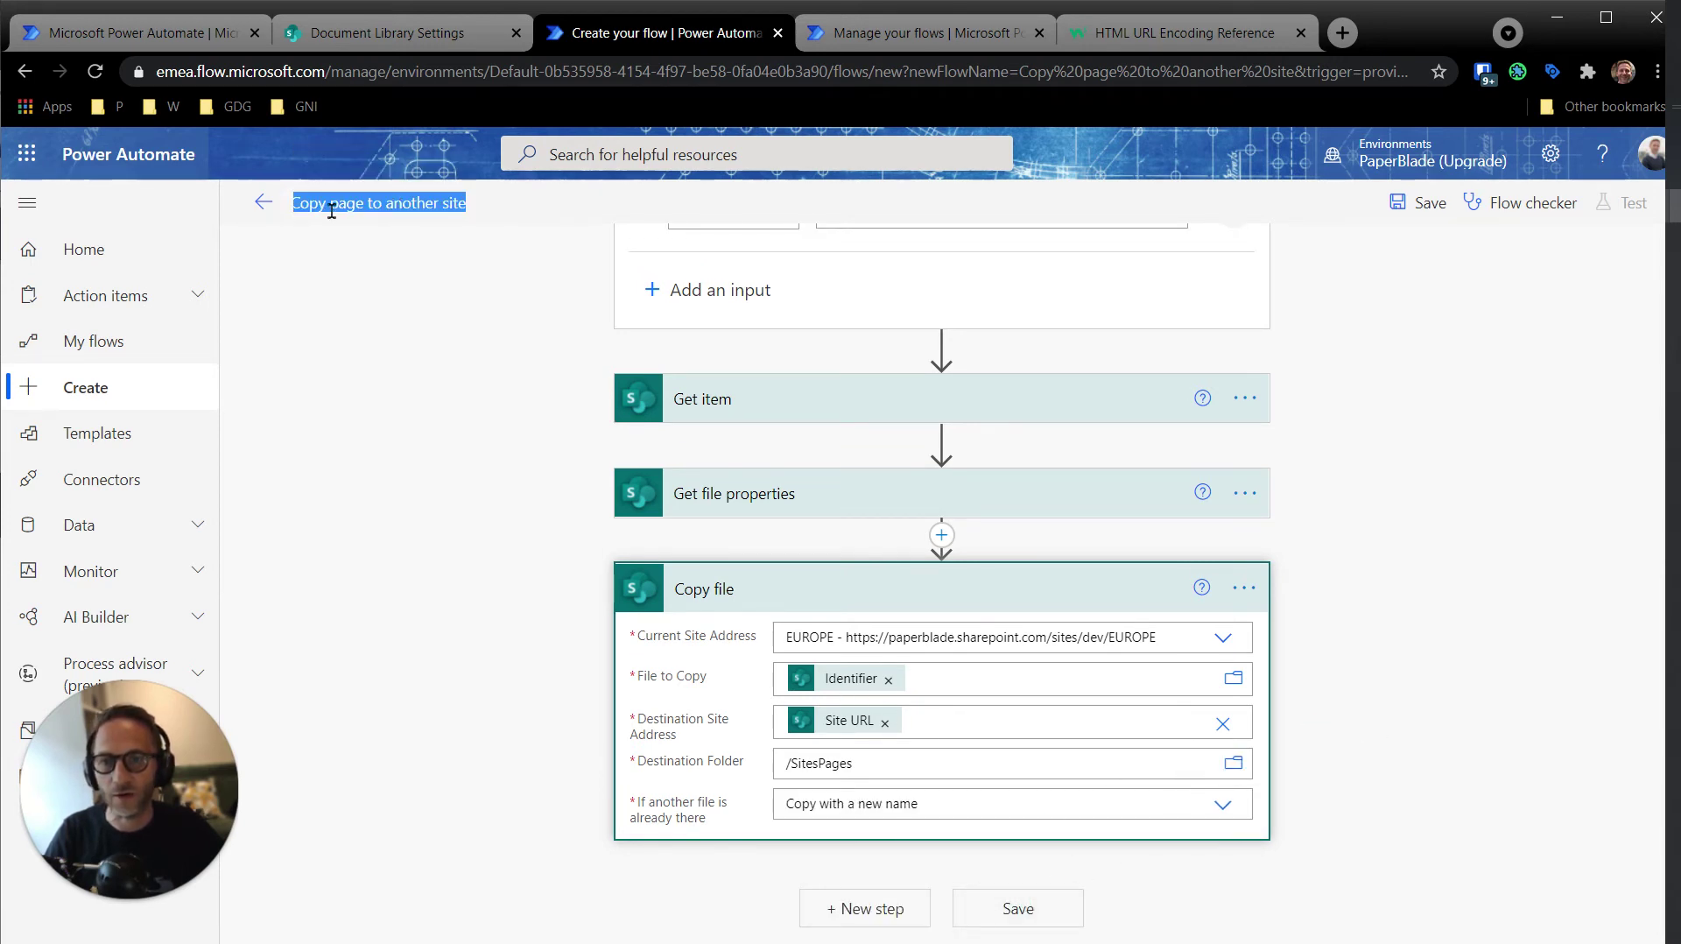
{"action": "left_click", "coordinate": [1016, 913]}
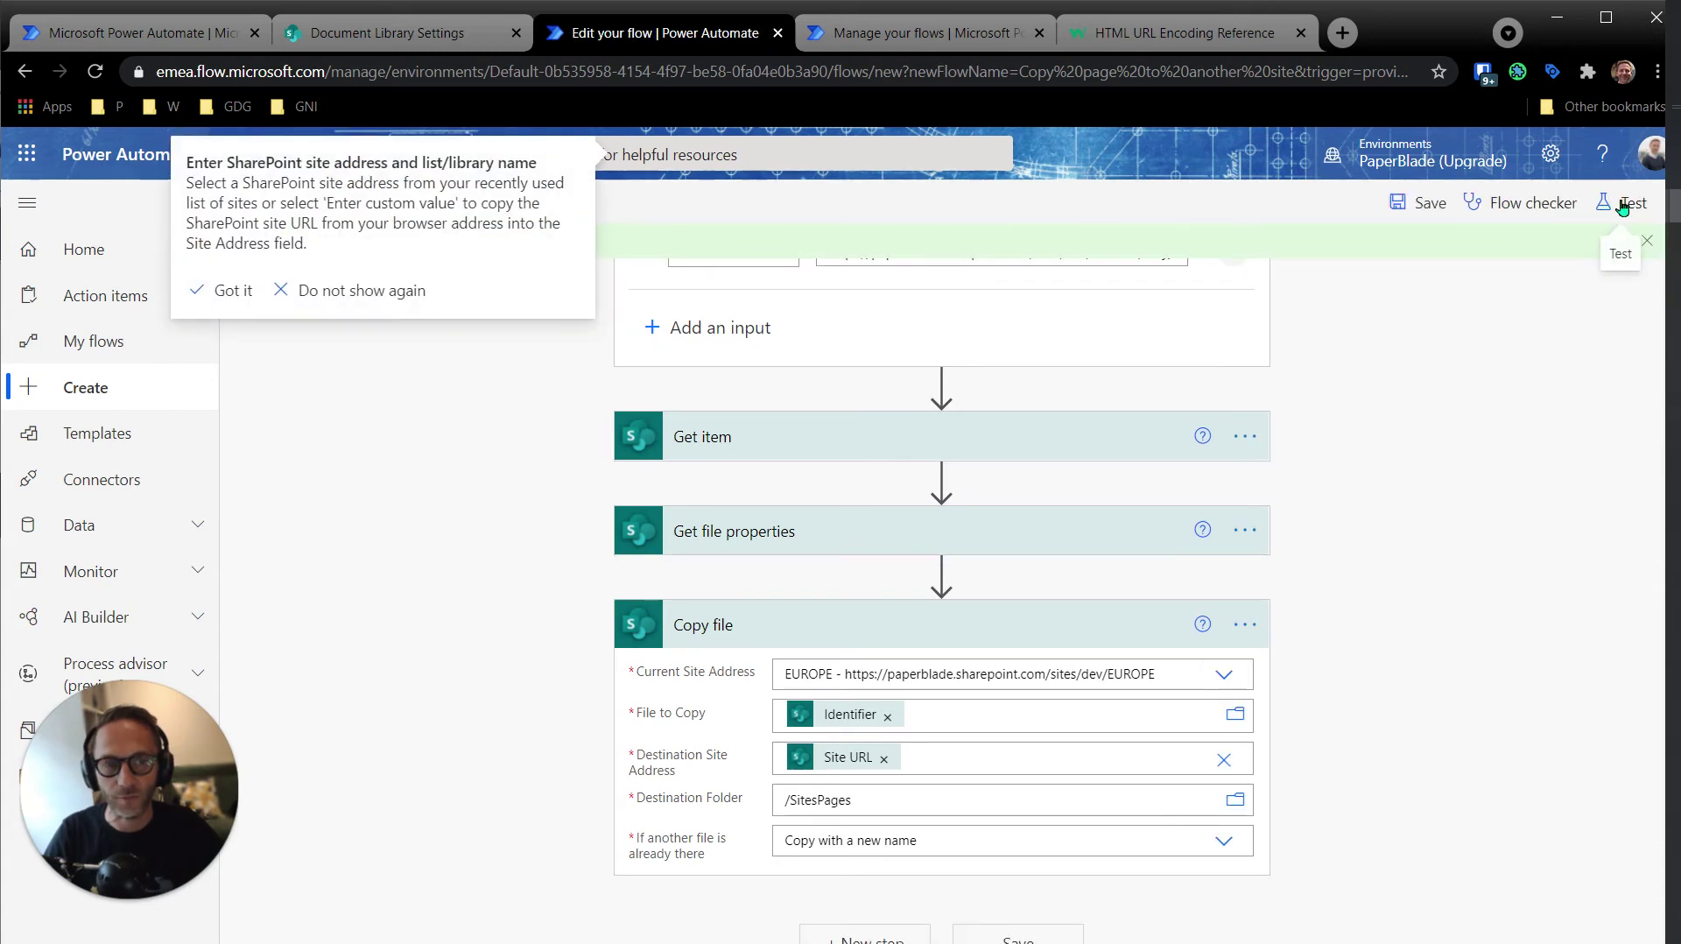
{"action": "left_click", "coordinate": [220, 290]}
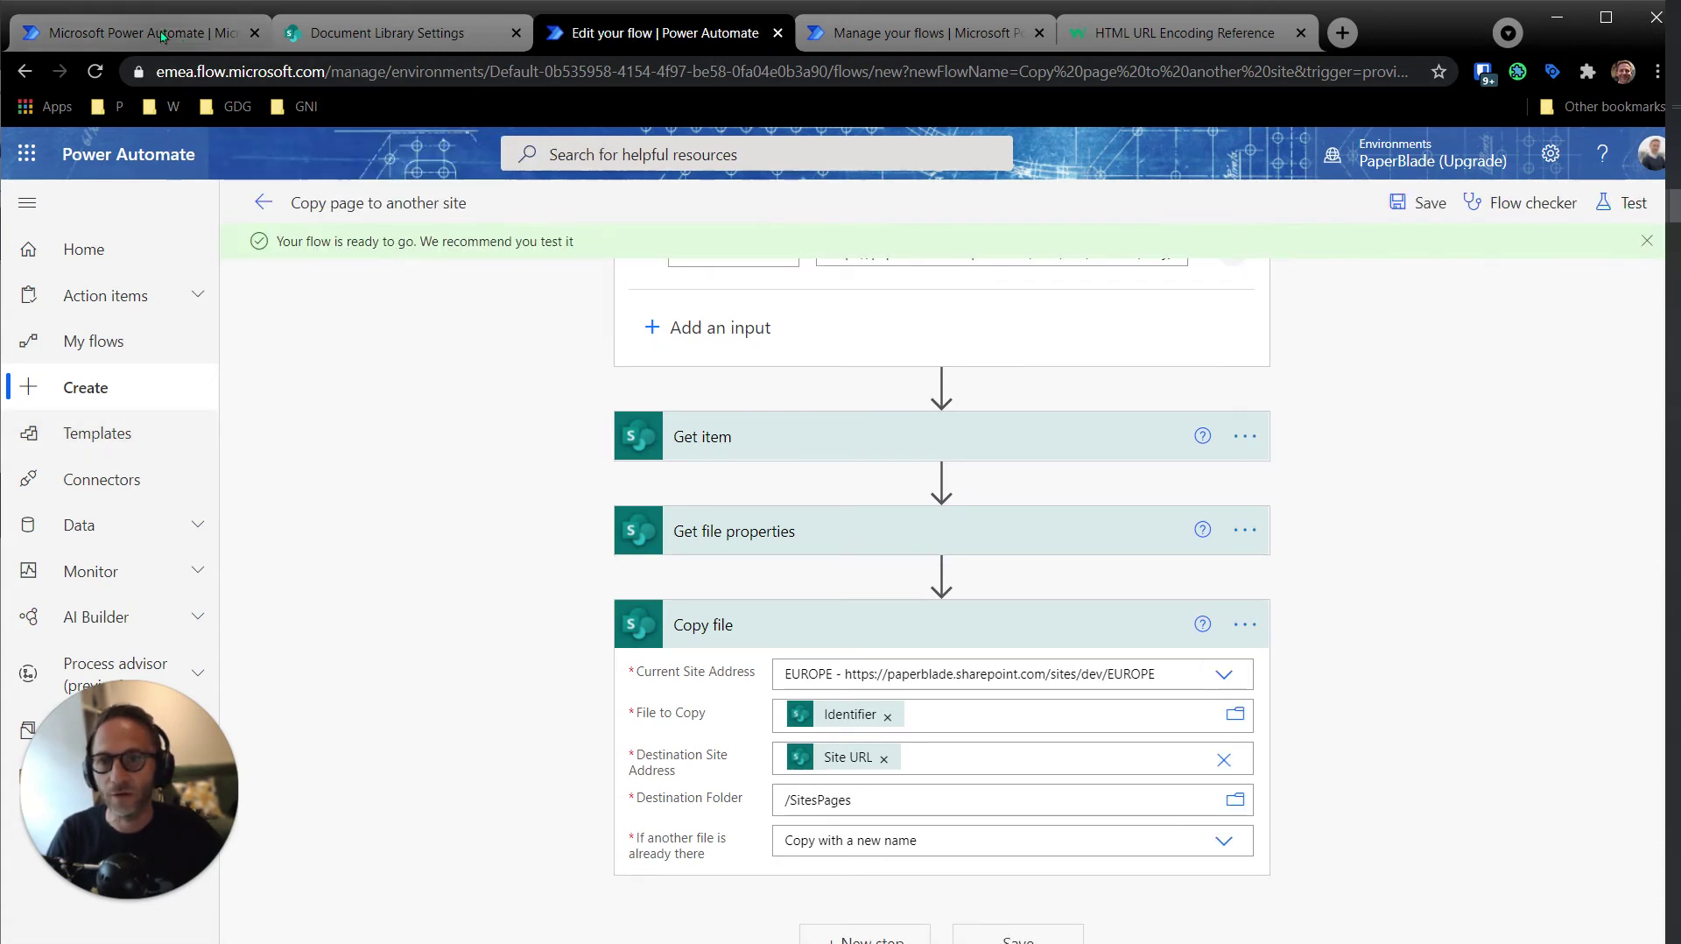
- Switch to SharePoint, go to EUROPE's Site Pages library and select the page Milan-is-opening!.aspx
{"action": "left_click", "coordinate": [390, 32]}
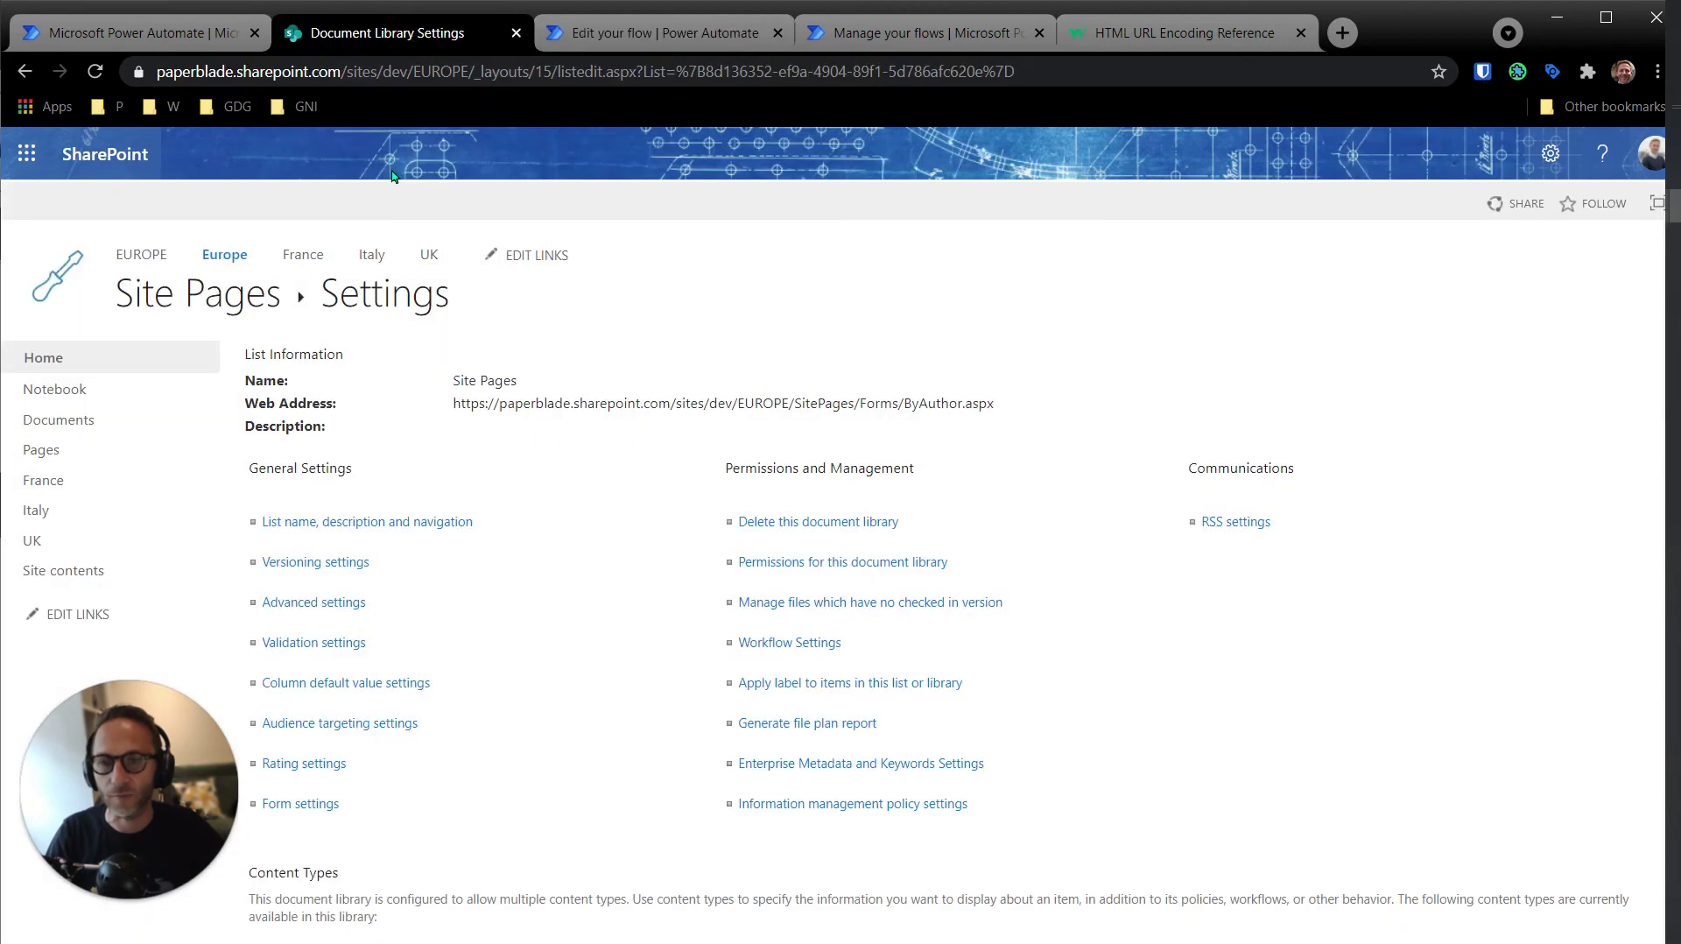
{"action": "left_click", "coordinate": [60, 452]}
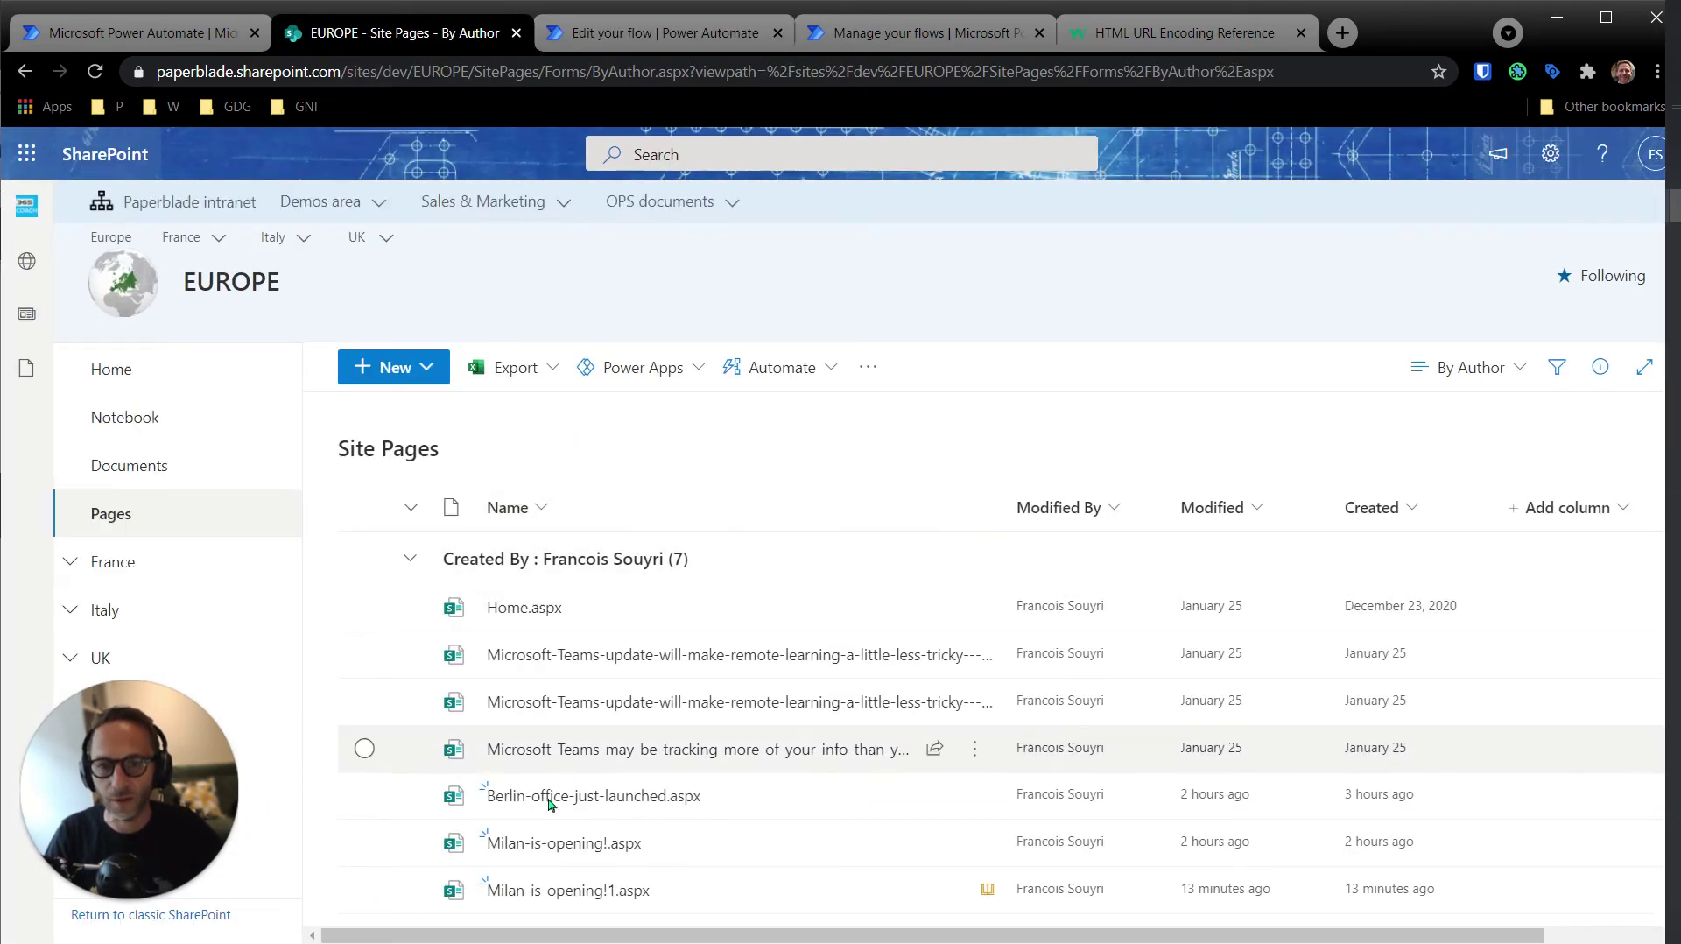
{"action": "left_click", "coordinate": [365, 843]}
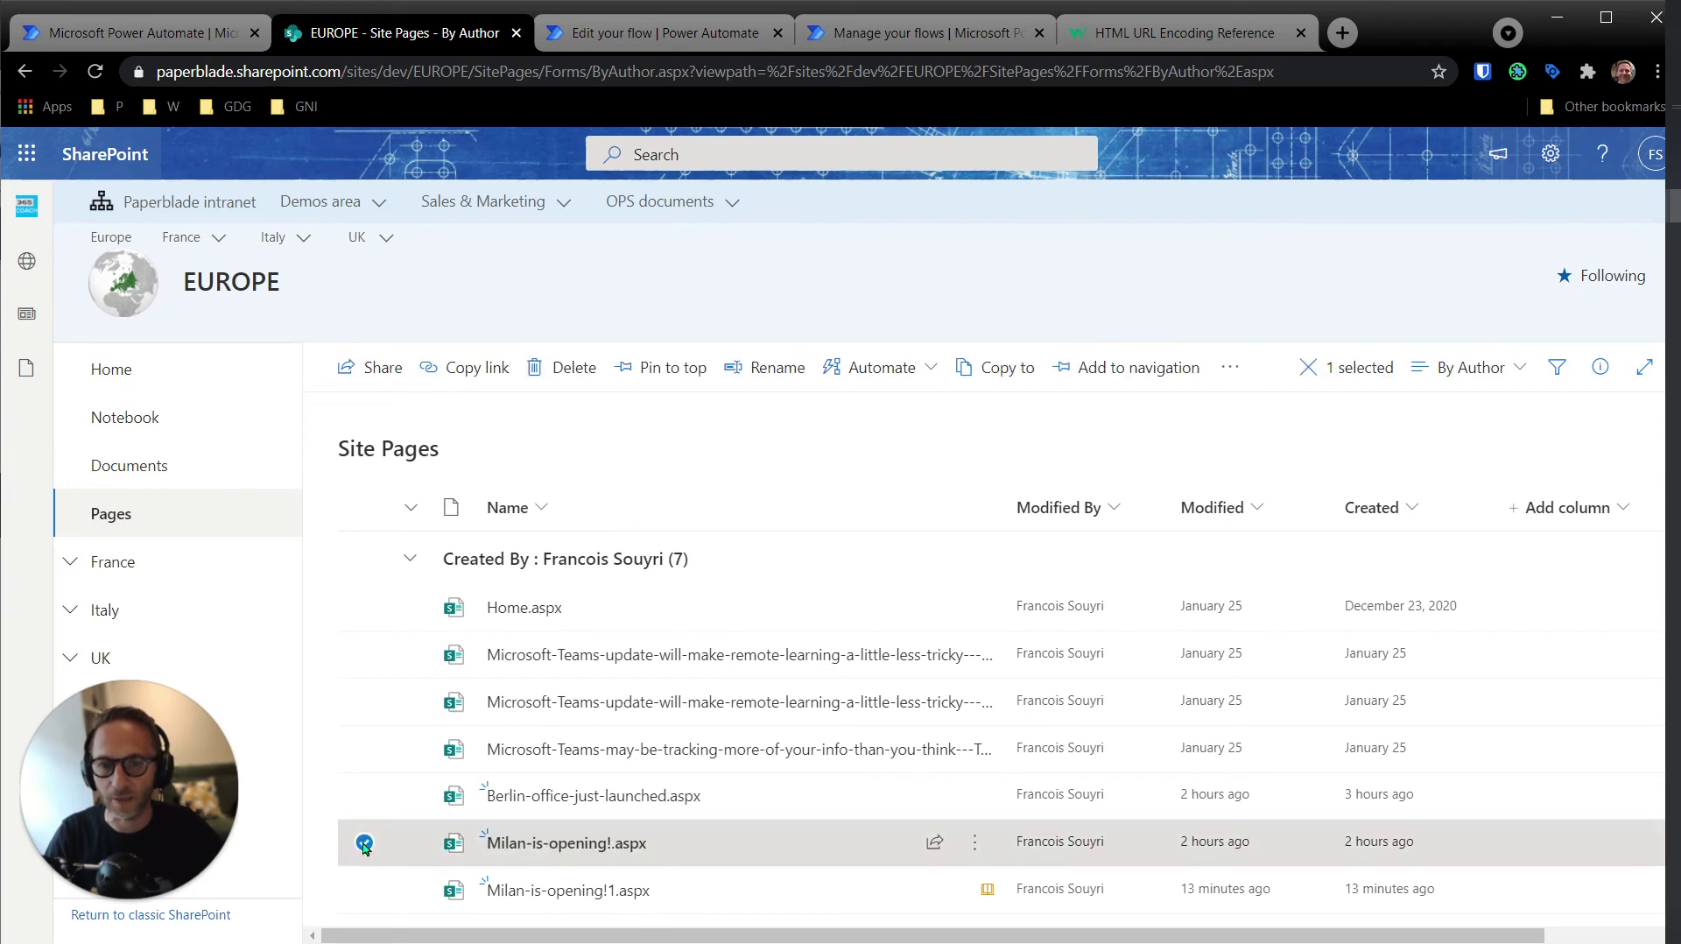
- Open the Italy site in a new browser tab and examine the pages in its Site Pages library
{"action": "right_click", "coordinate": [104, 612]}
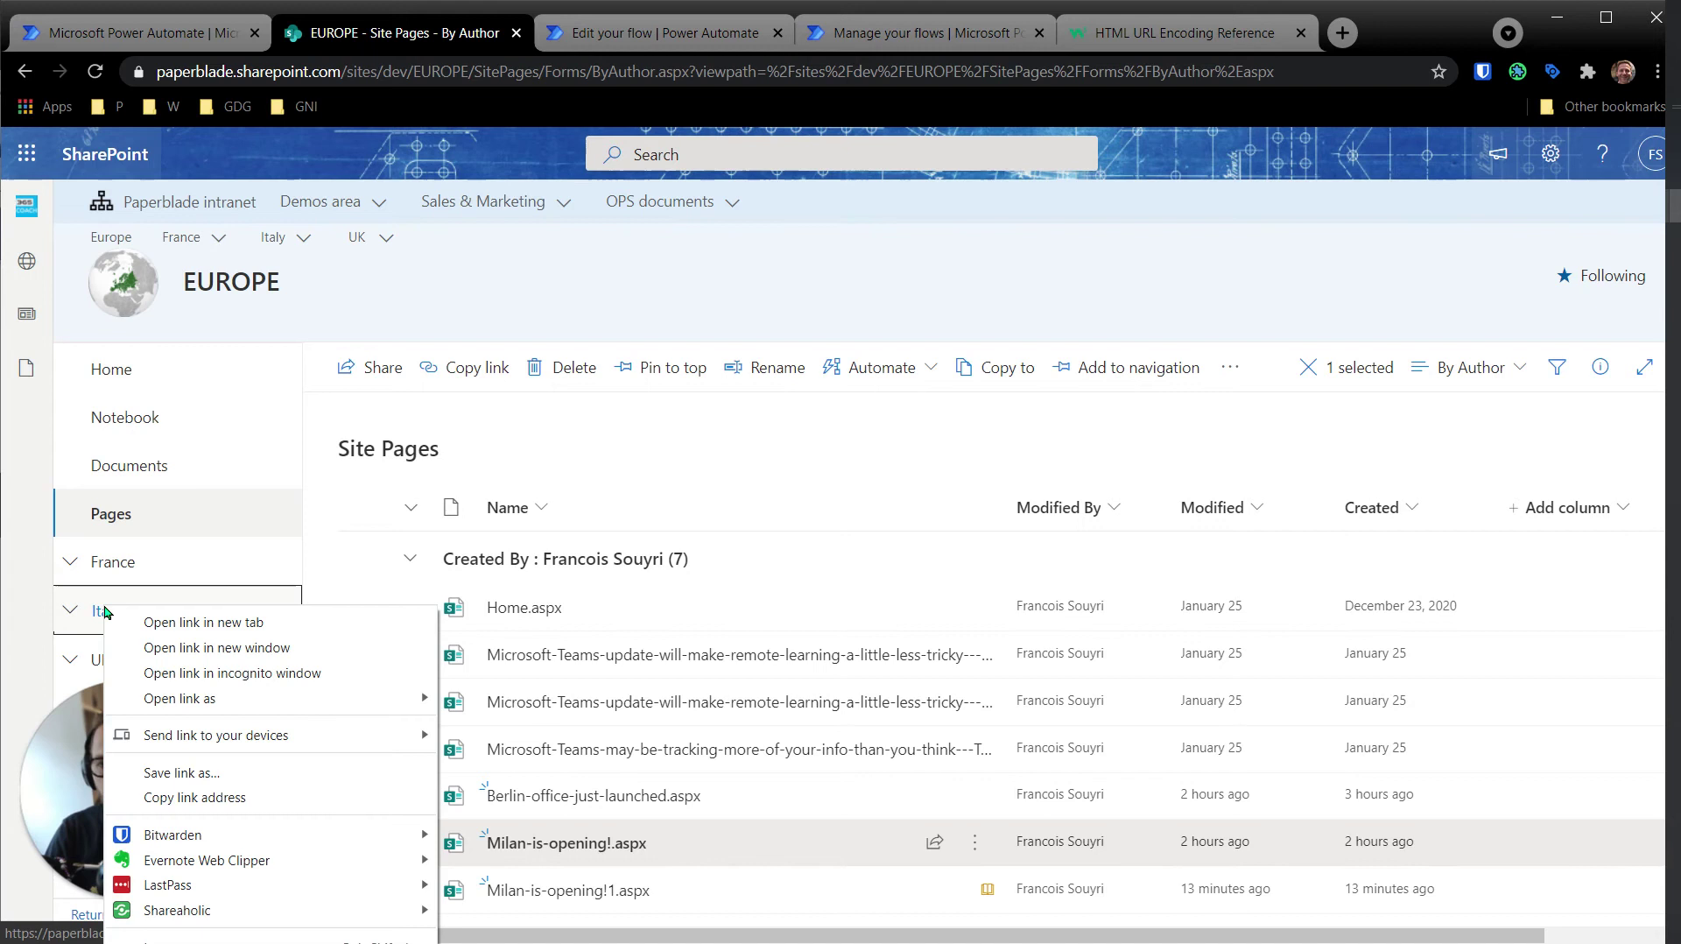
{"action": "left_click", "coordinate": [290, 623]}
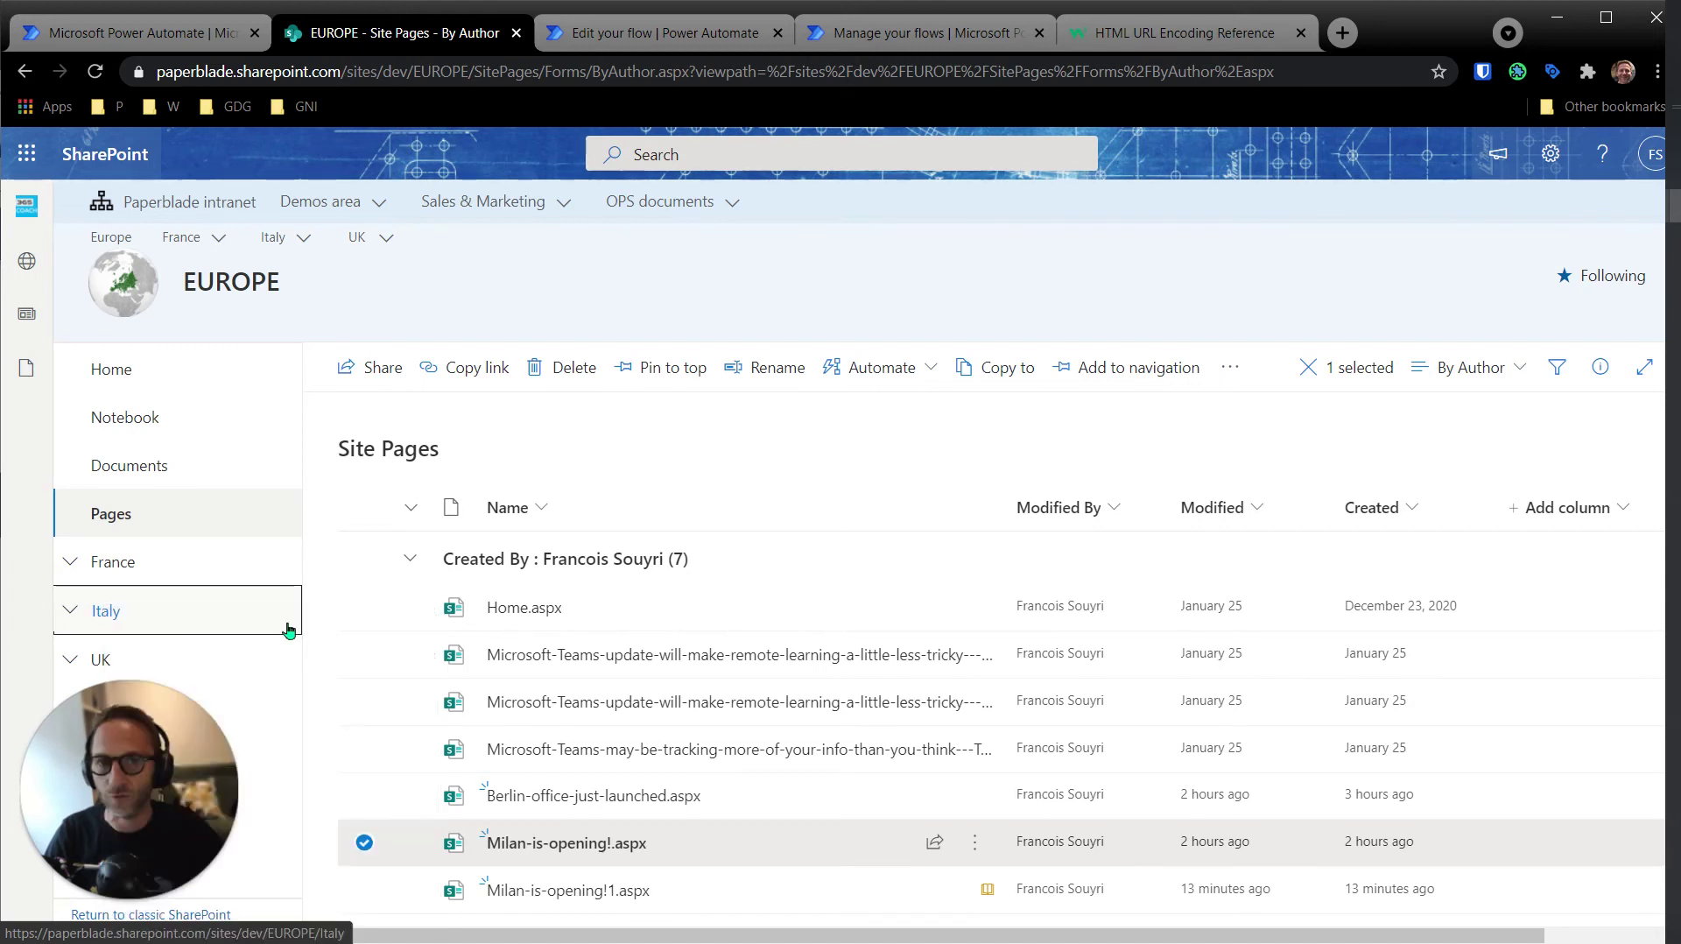
{"action": "left_click", "coordinate": [542, 33]}
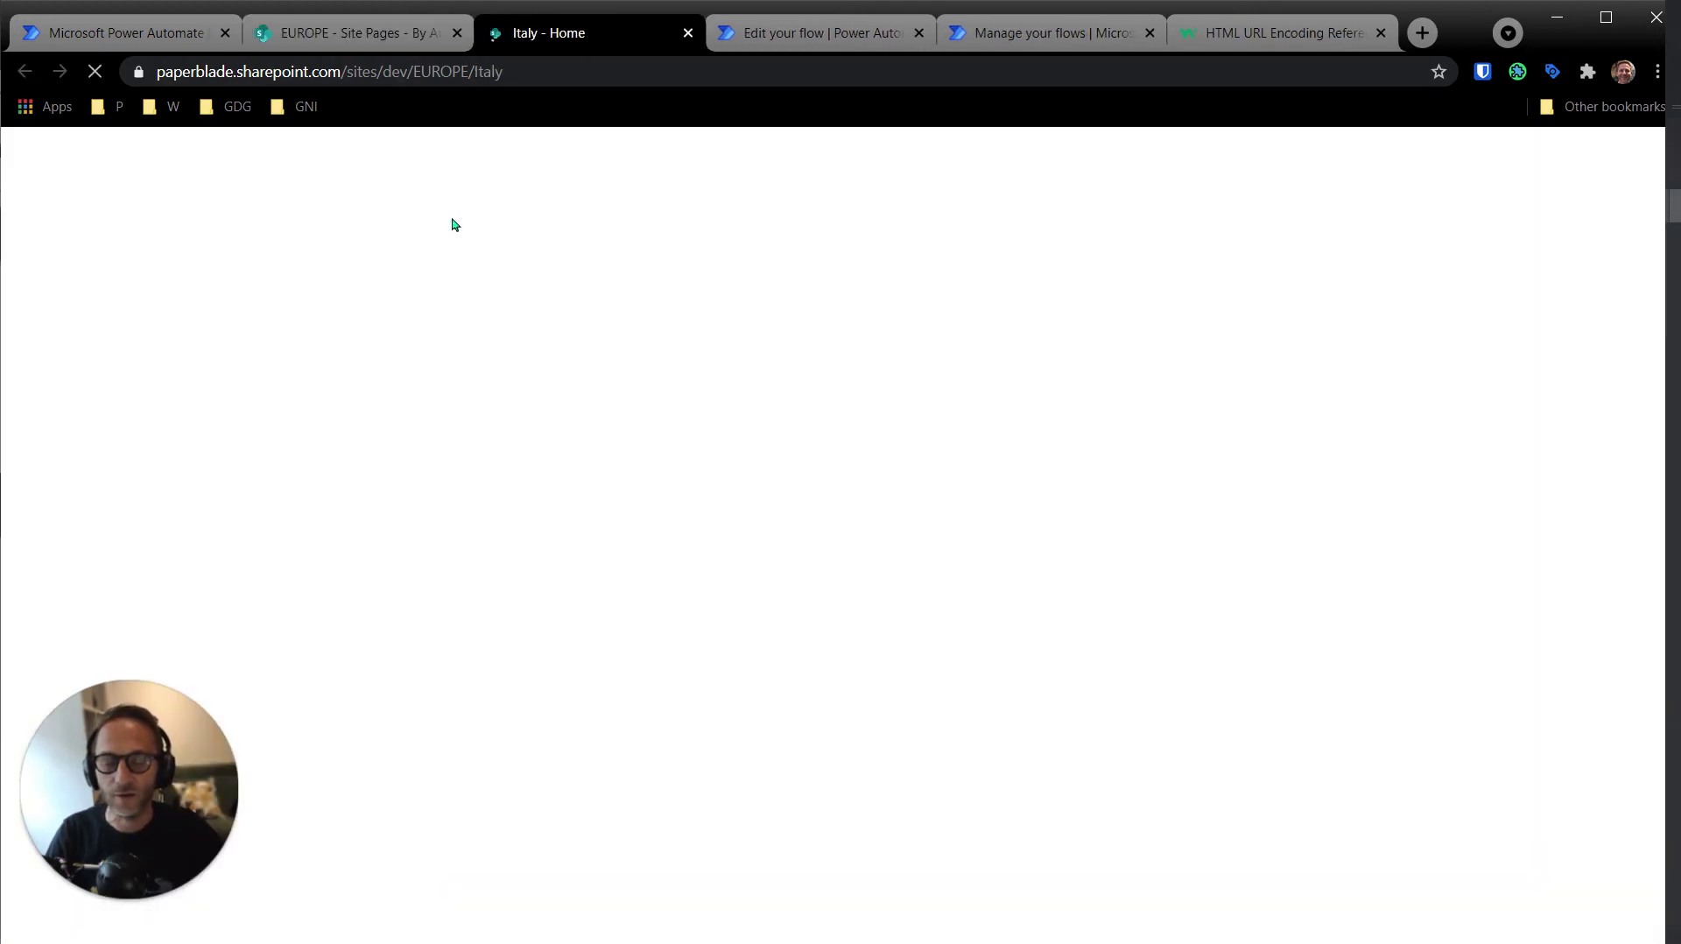
{"action": "left_click", "coordinate": [118, 512]}
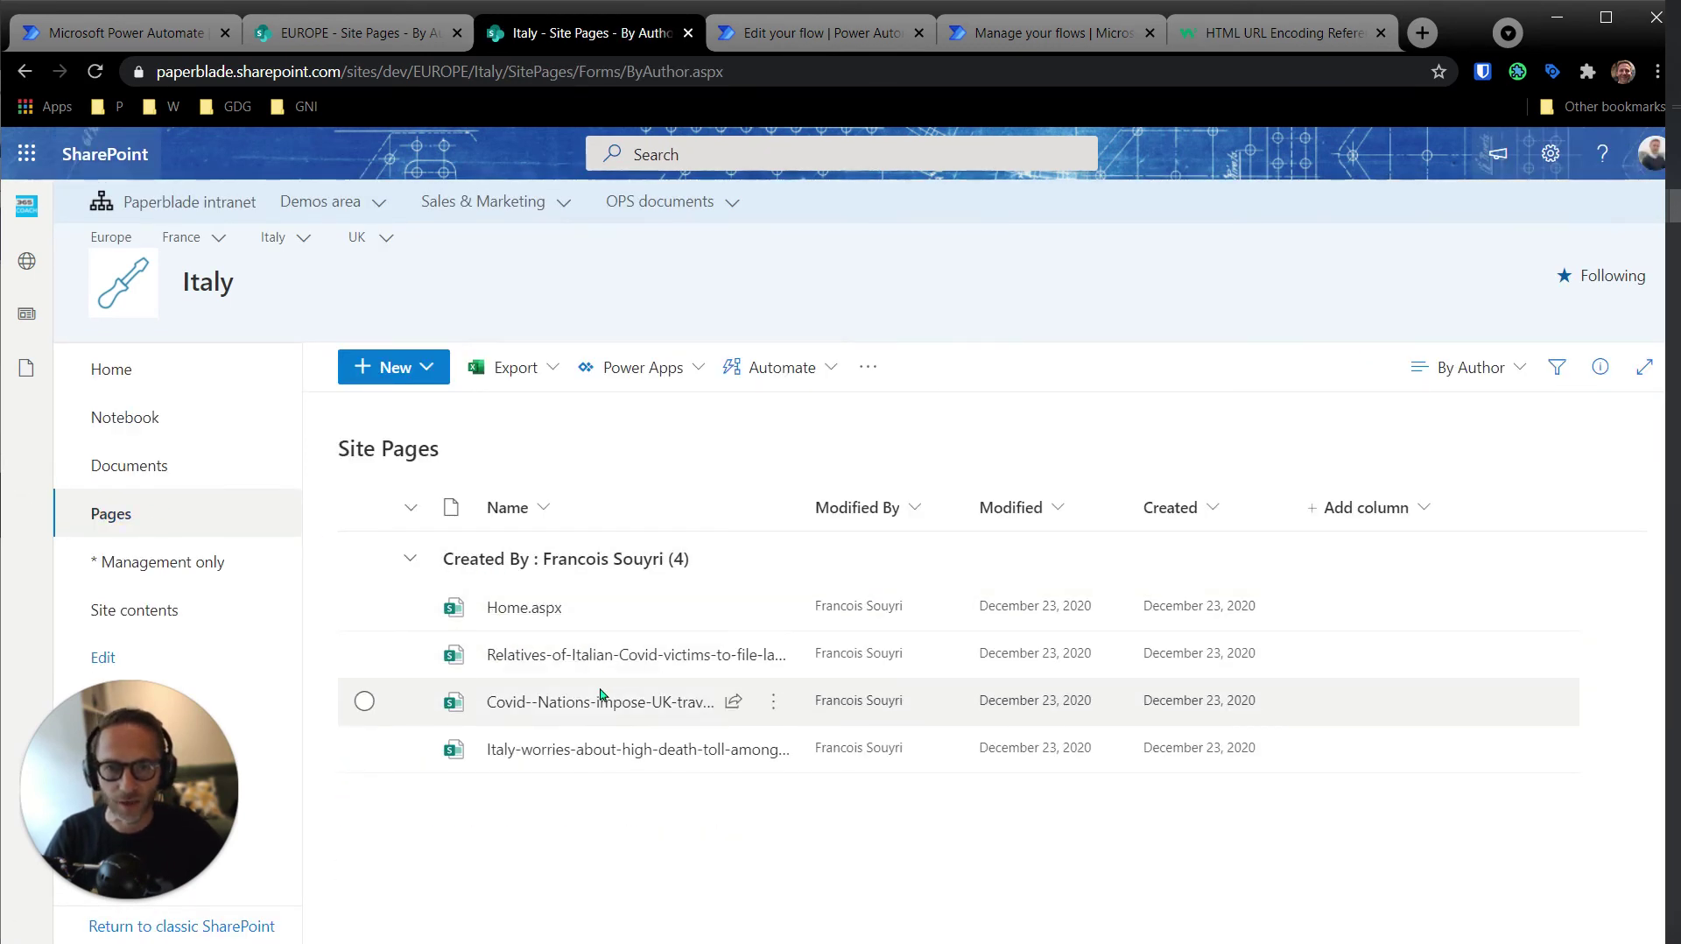
{"action": "left_click_drag", "start_coordinate": [1069, 823], "coordinate": [1026, 811]}
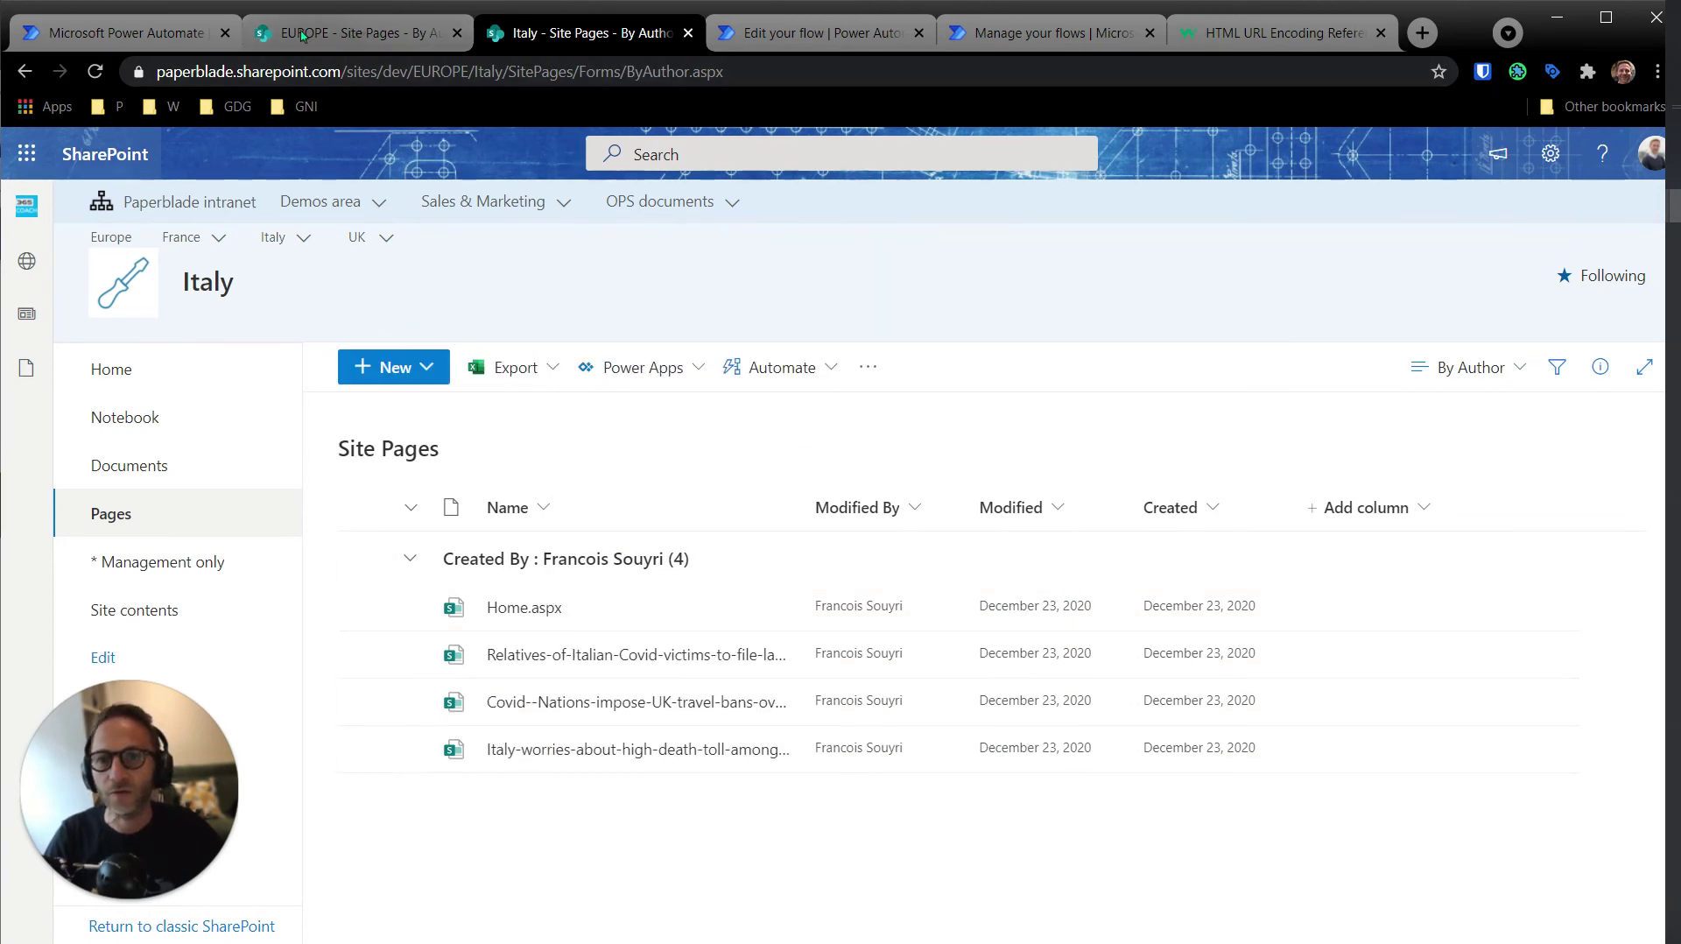
{"action": "left_click", "coordinate": [355, 33]}
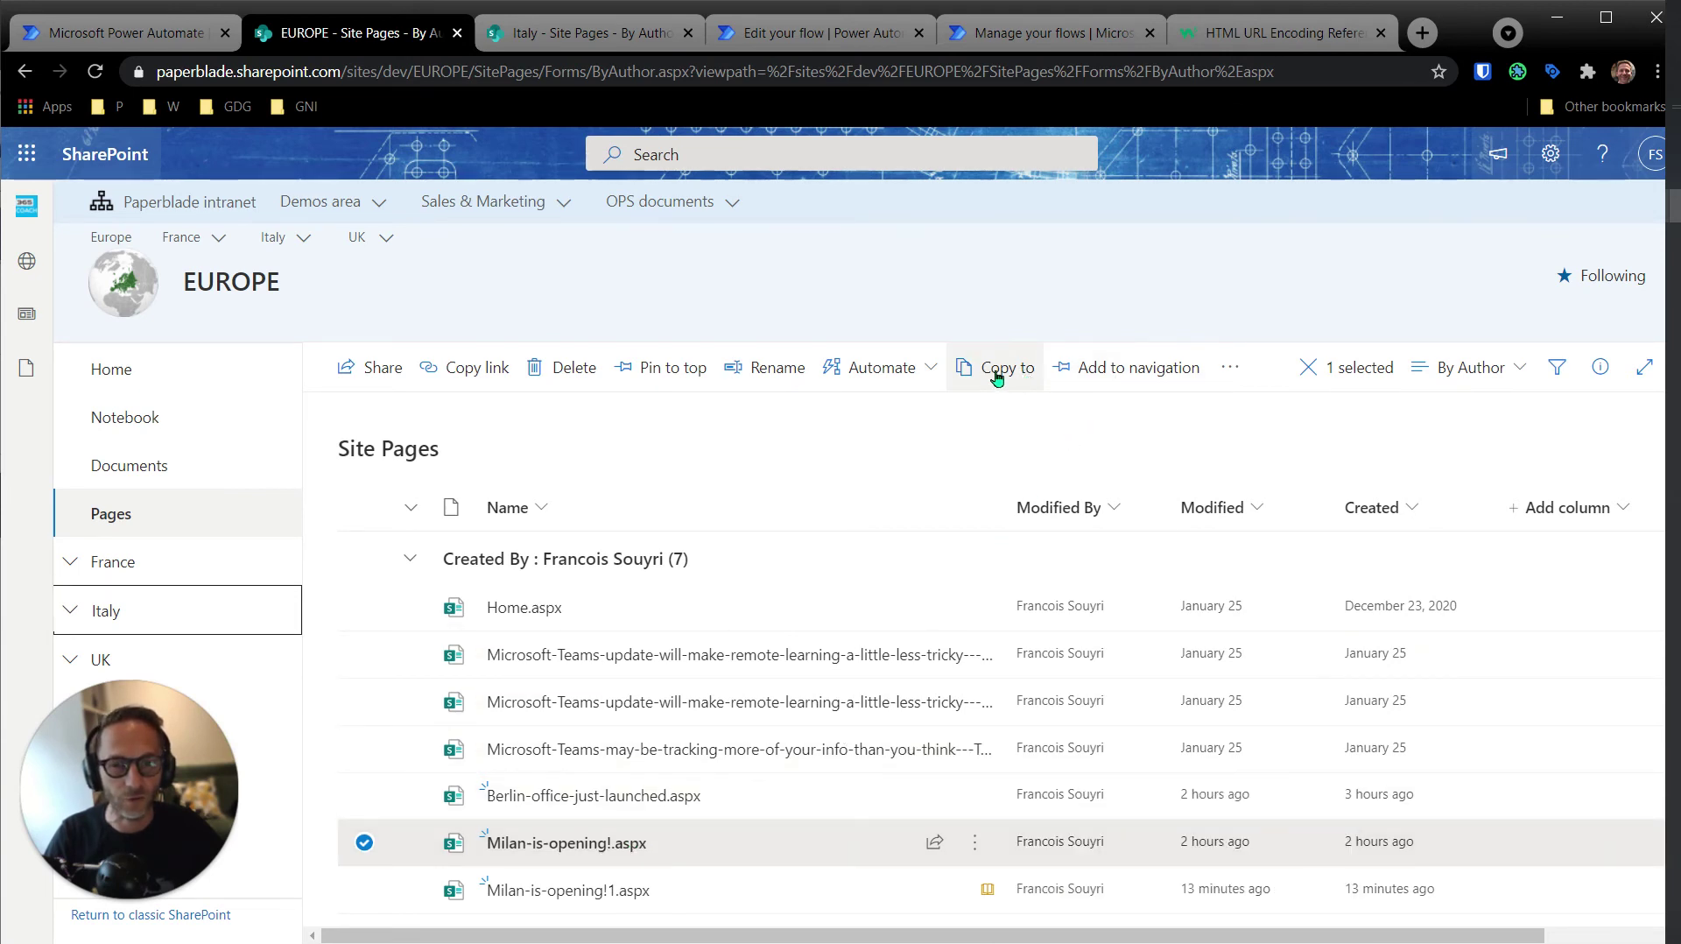
{"action": "left_click", "coordinate": [873, 369]}
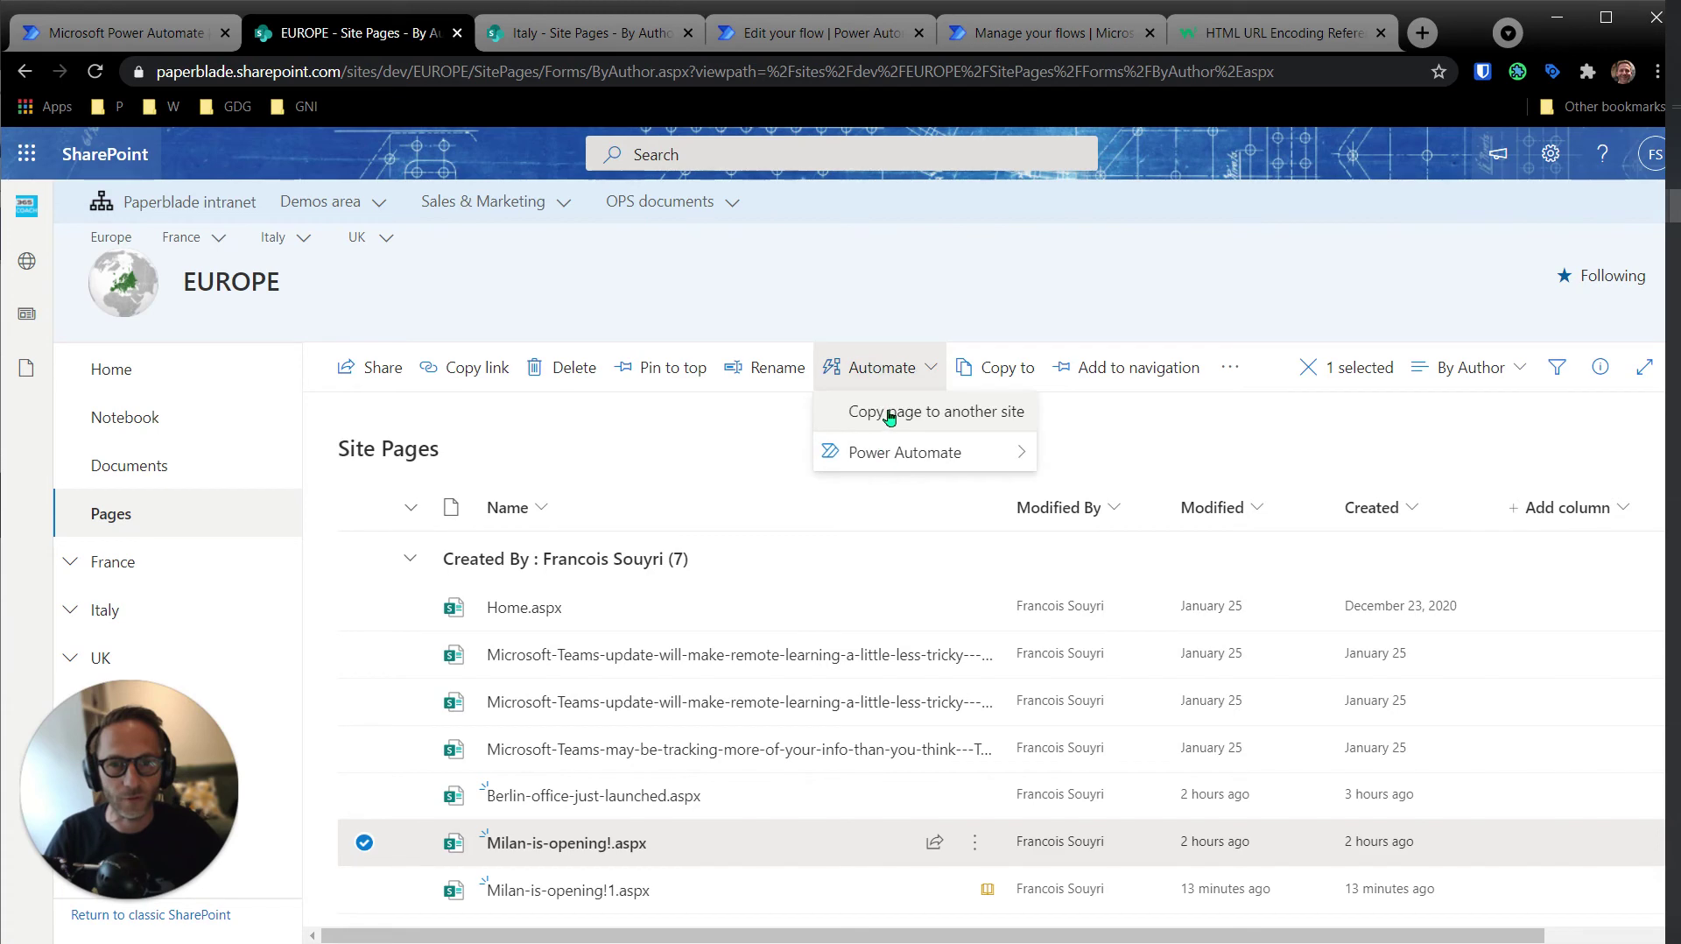
{"action": "left_click", "coordinate": [986, 414]}
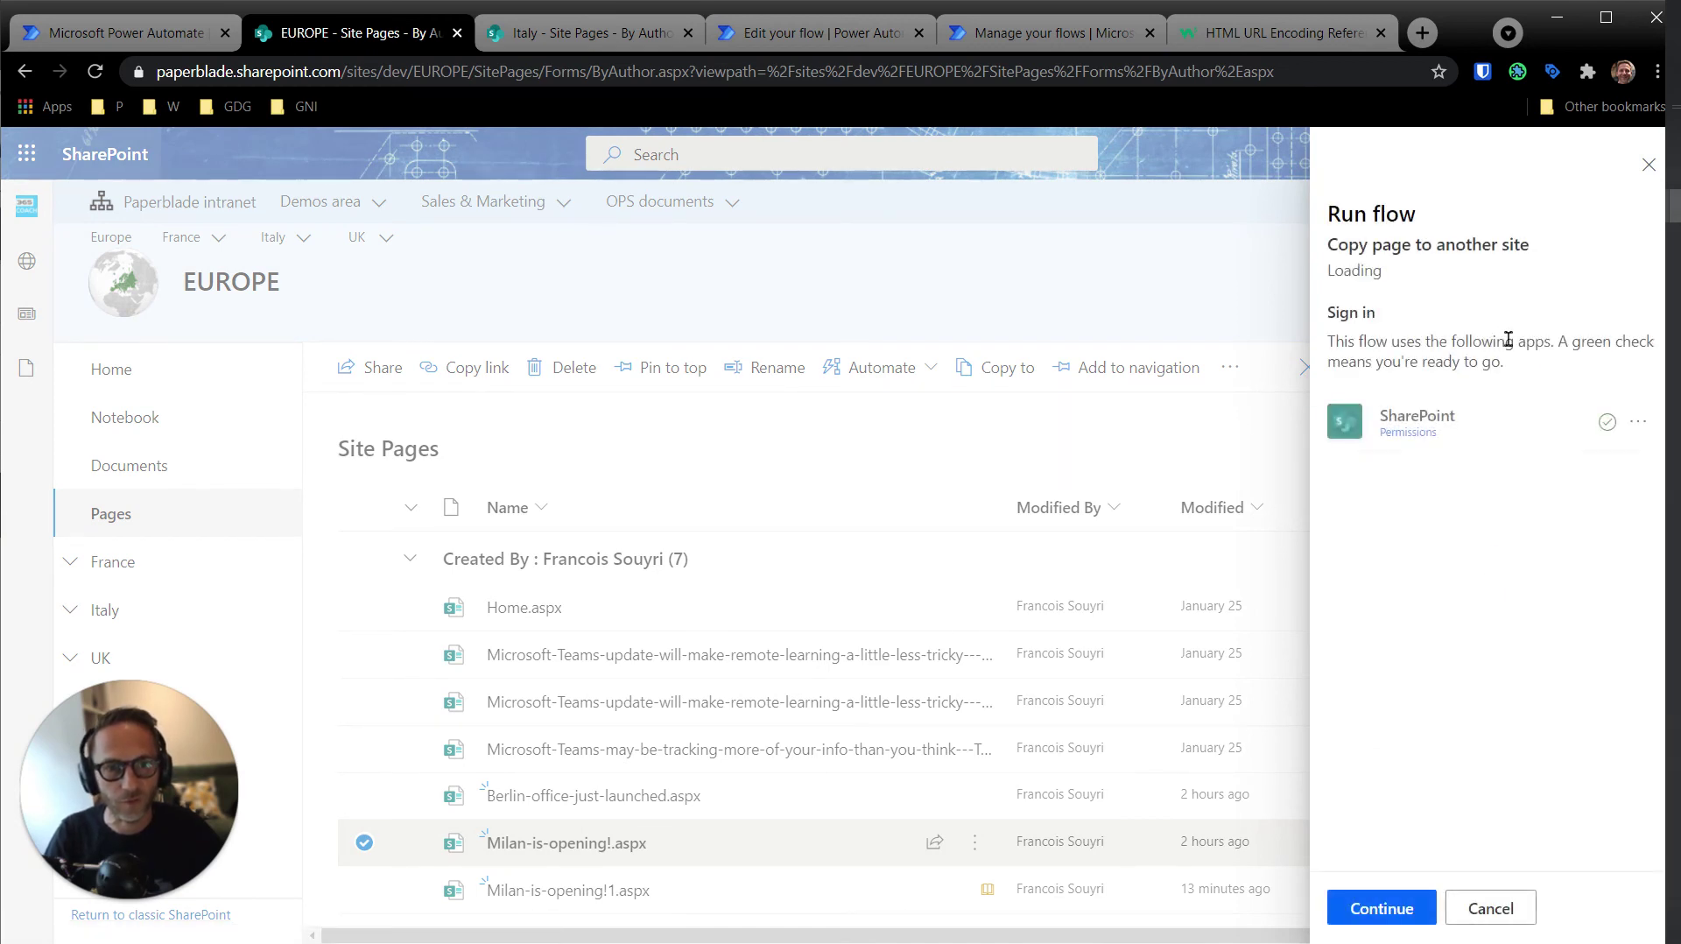
{"action": "left_click", "coordinate": [1379, 910]}
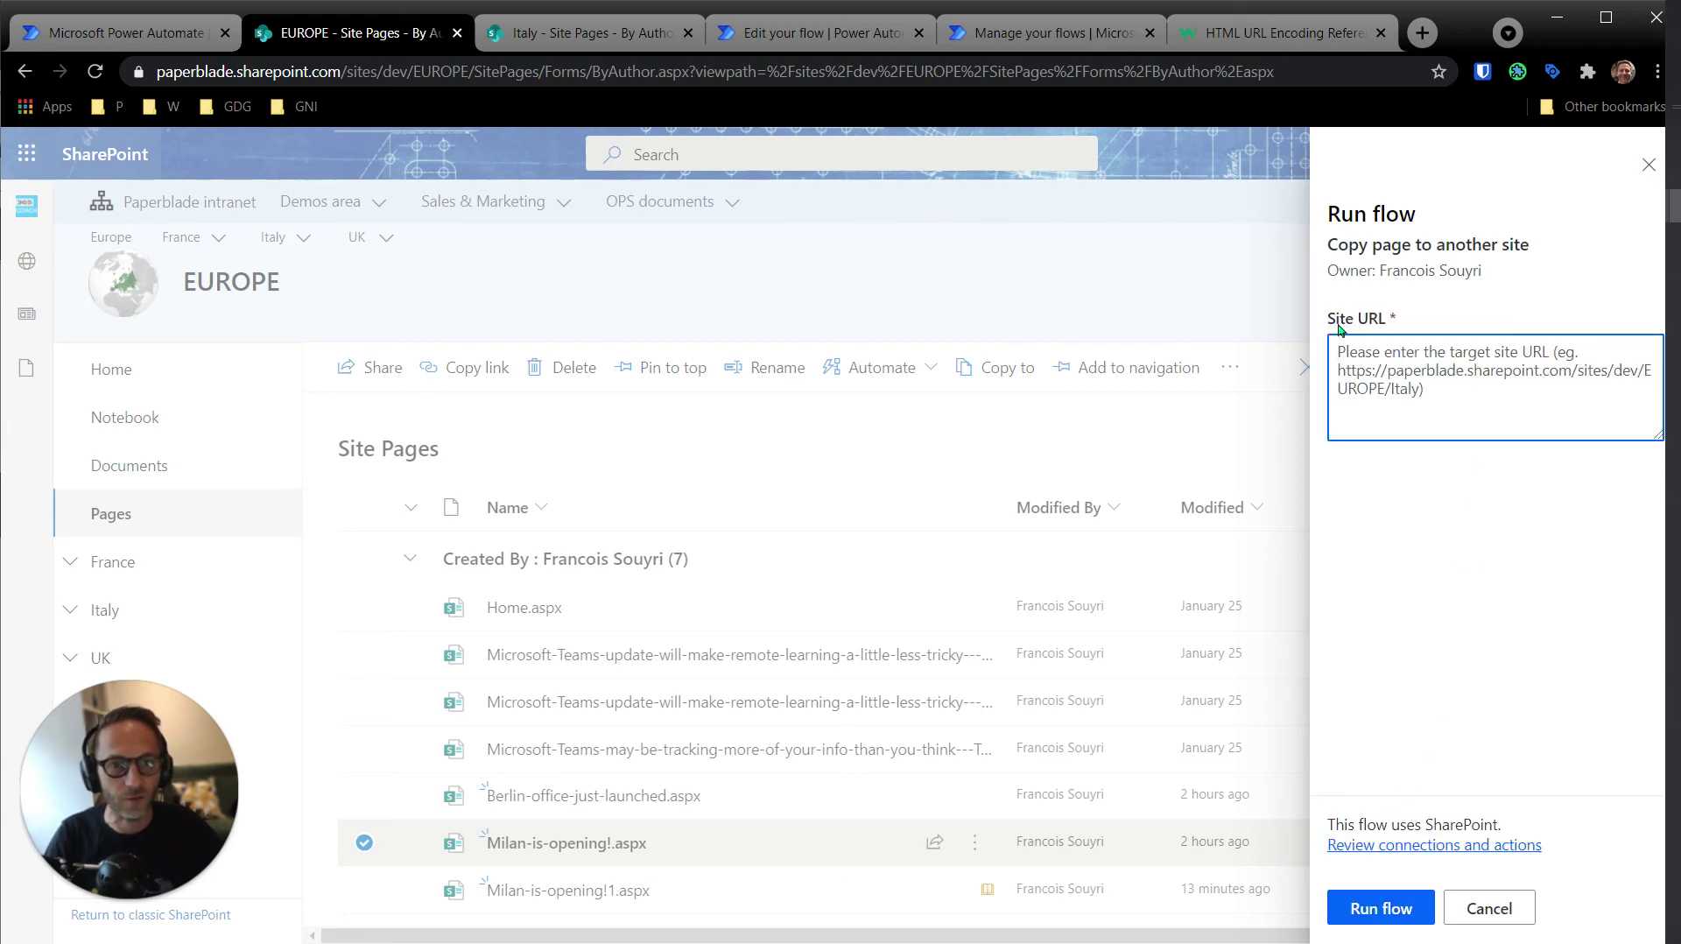
{"action": "left_click_drag", "start_coordinate": [1332, 322], "coordinate": [1410, 321]}
{"action": "left_click", "coordinate": [1417, 322]}
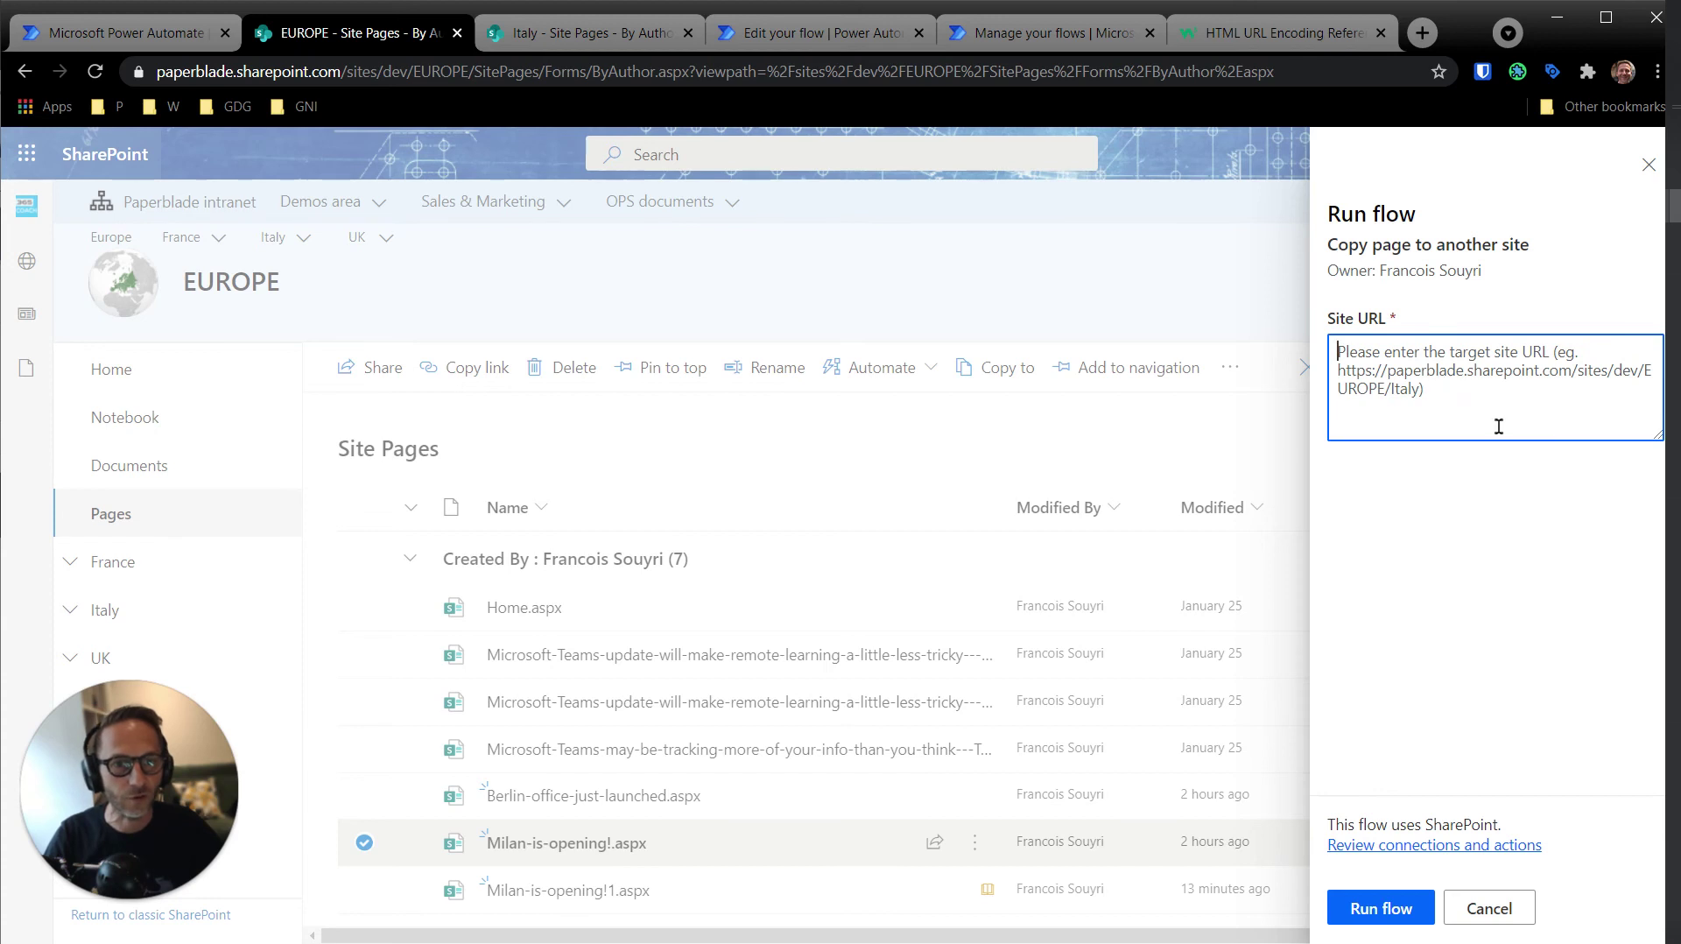
{"action": "key", "text": "ctrl+v"}
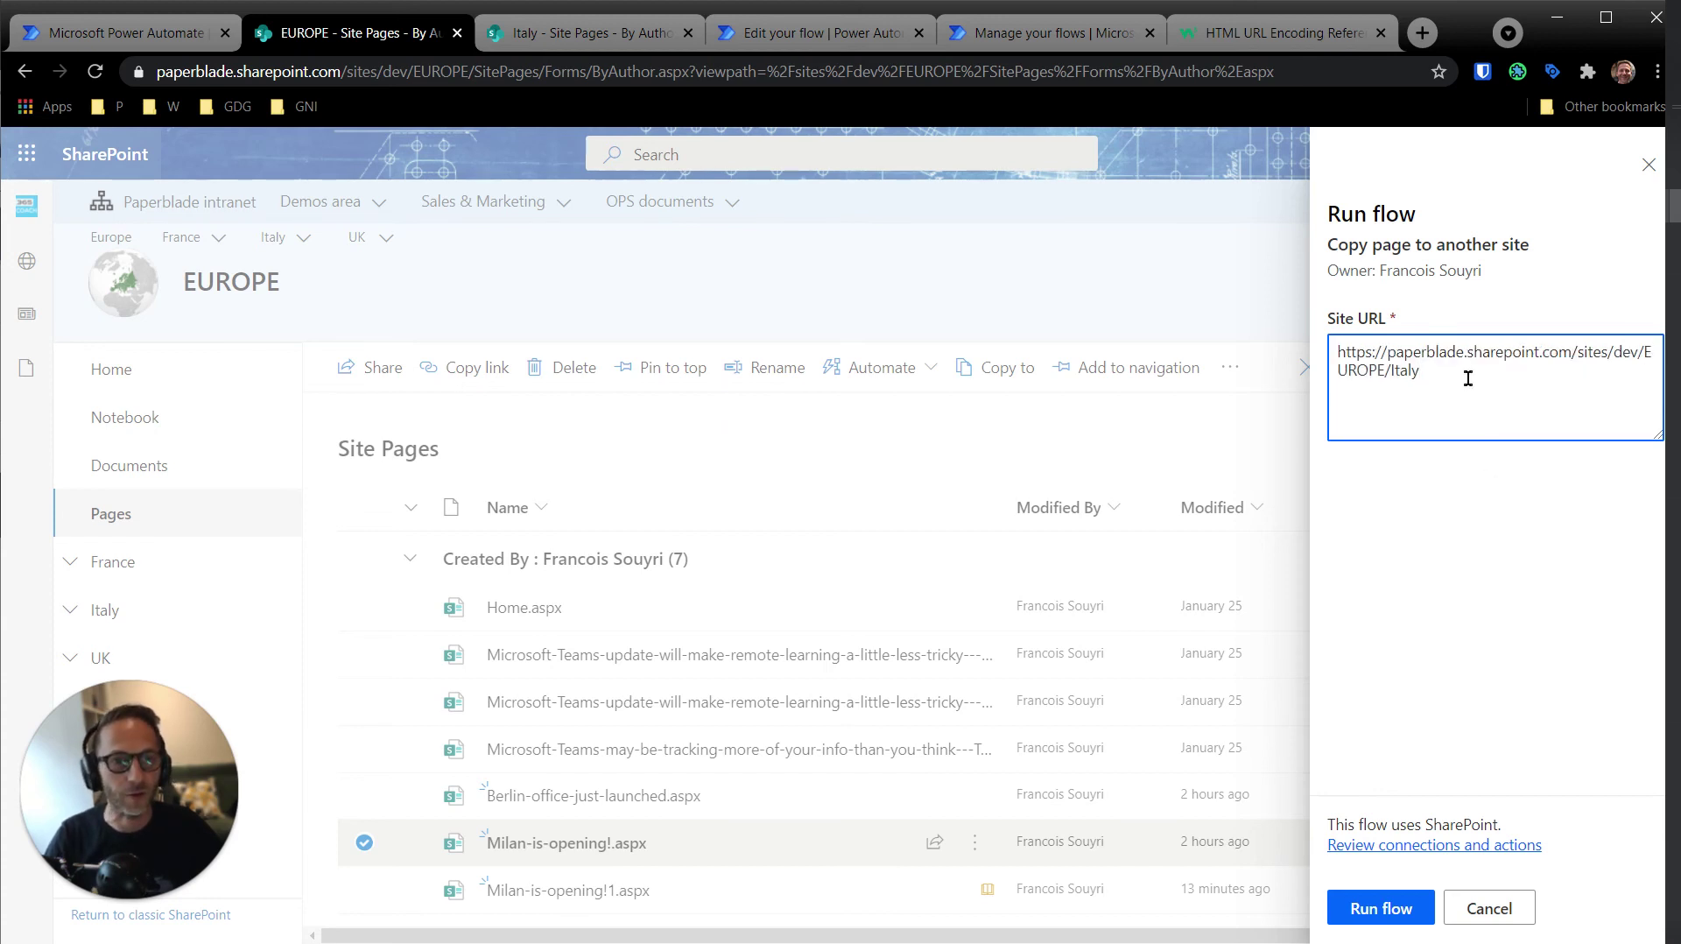
{"action": "left_click", "coordinate": [1382, 908]}
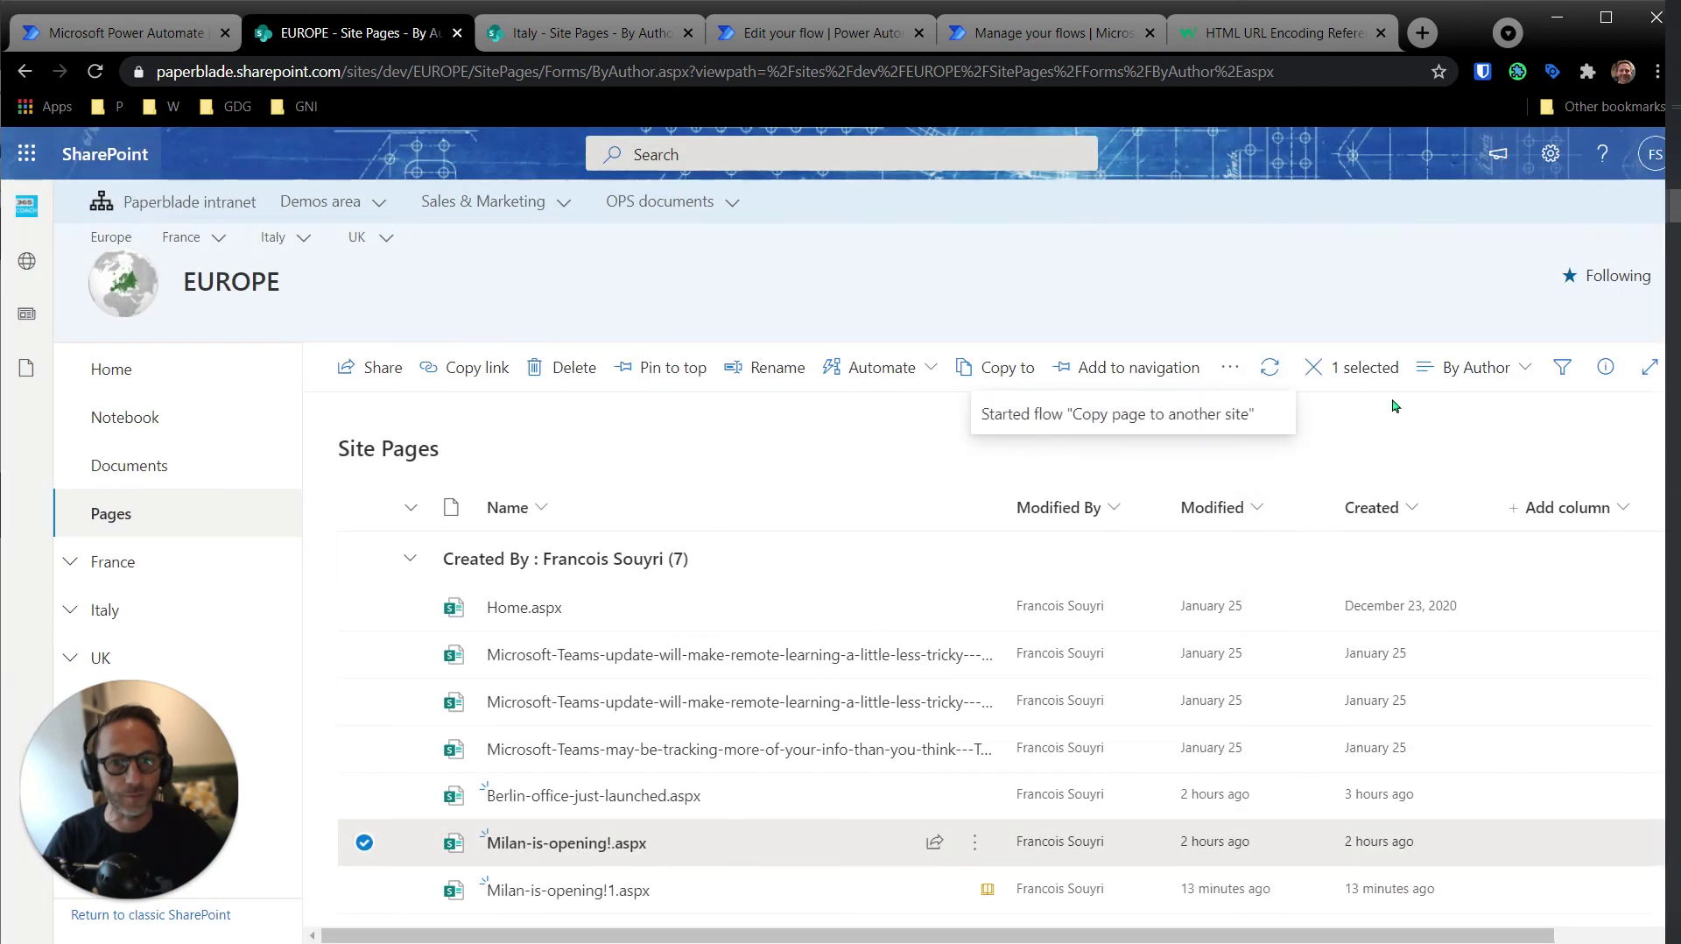
{"action": "left_click", "coordinate": [1270, 366]}
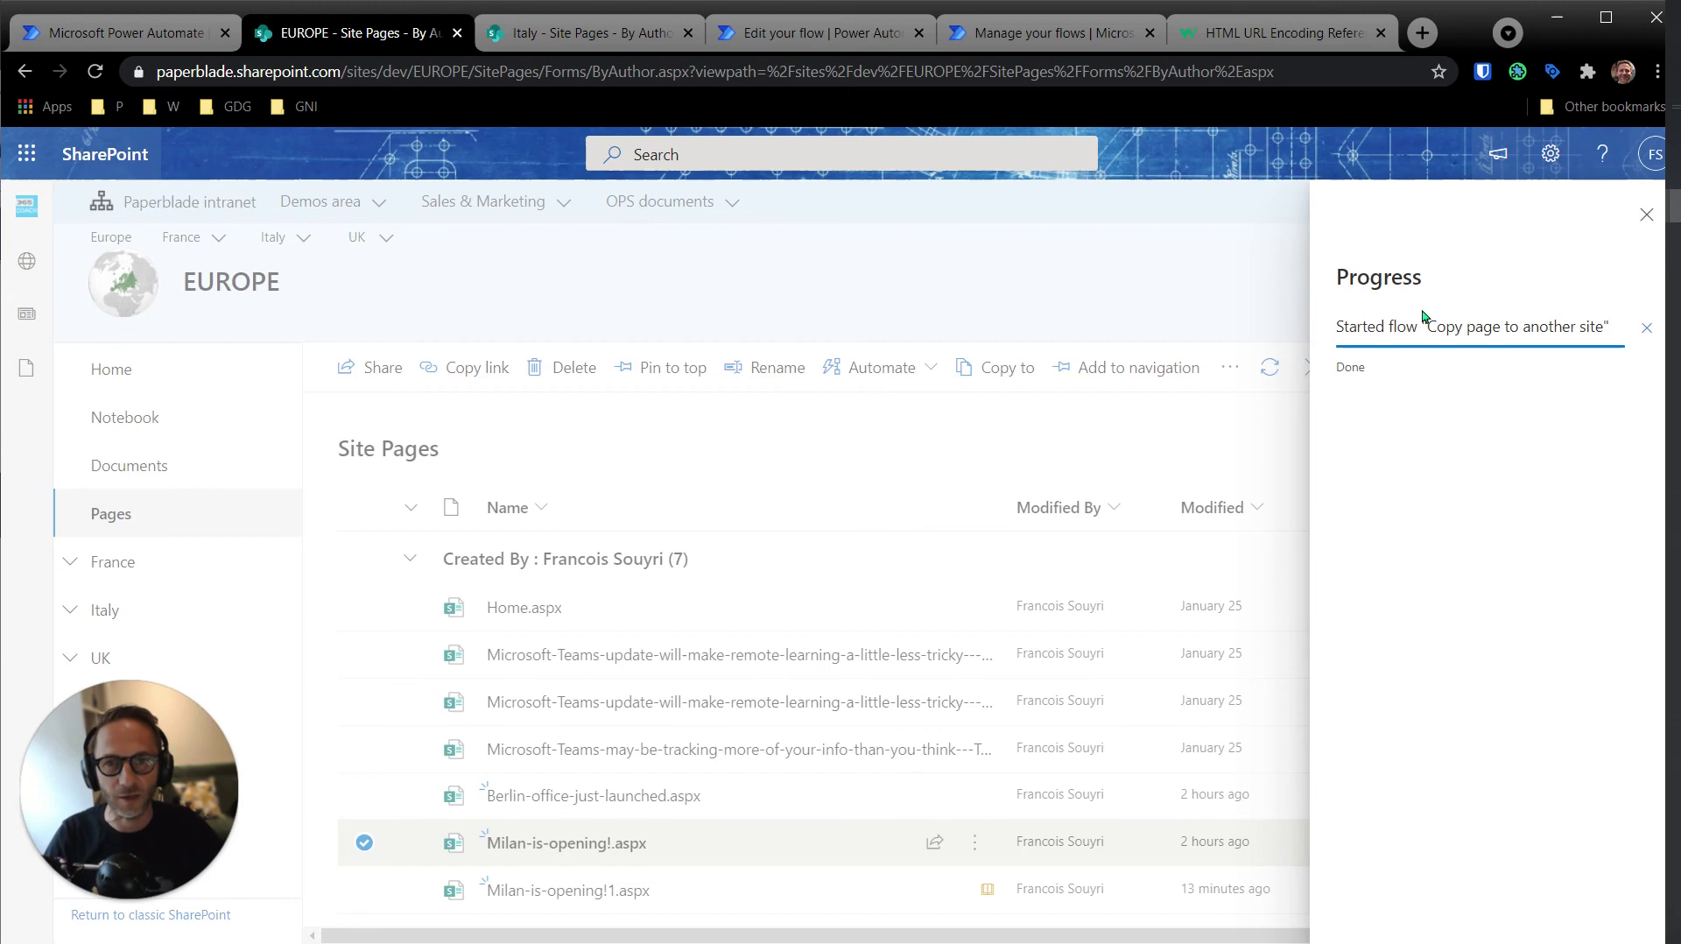
- Return to the flow's details page in Power Automate, refresh its 28-day run history and open the latest run
{"action": "left_click", "coordinate": [844, 39]}
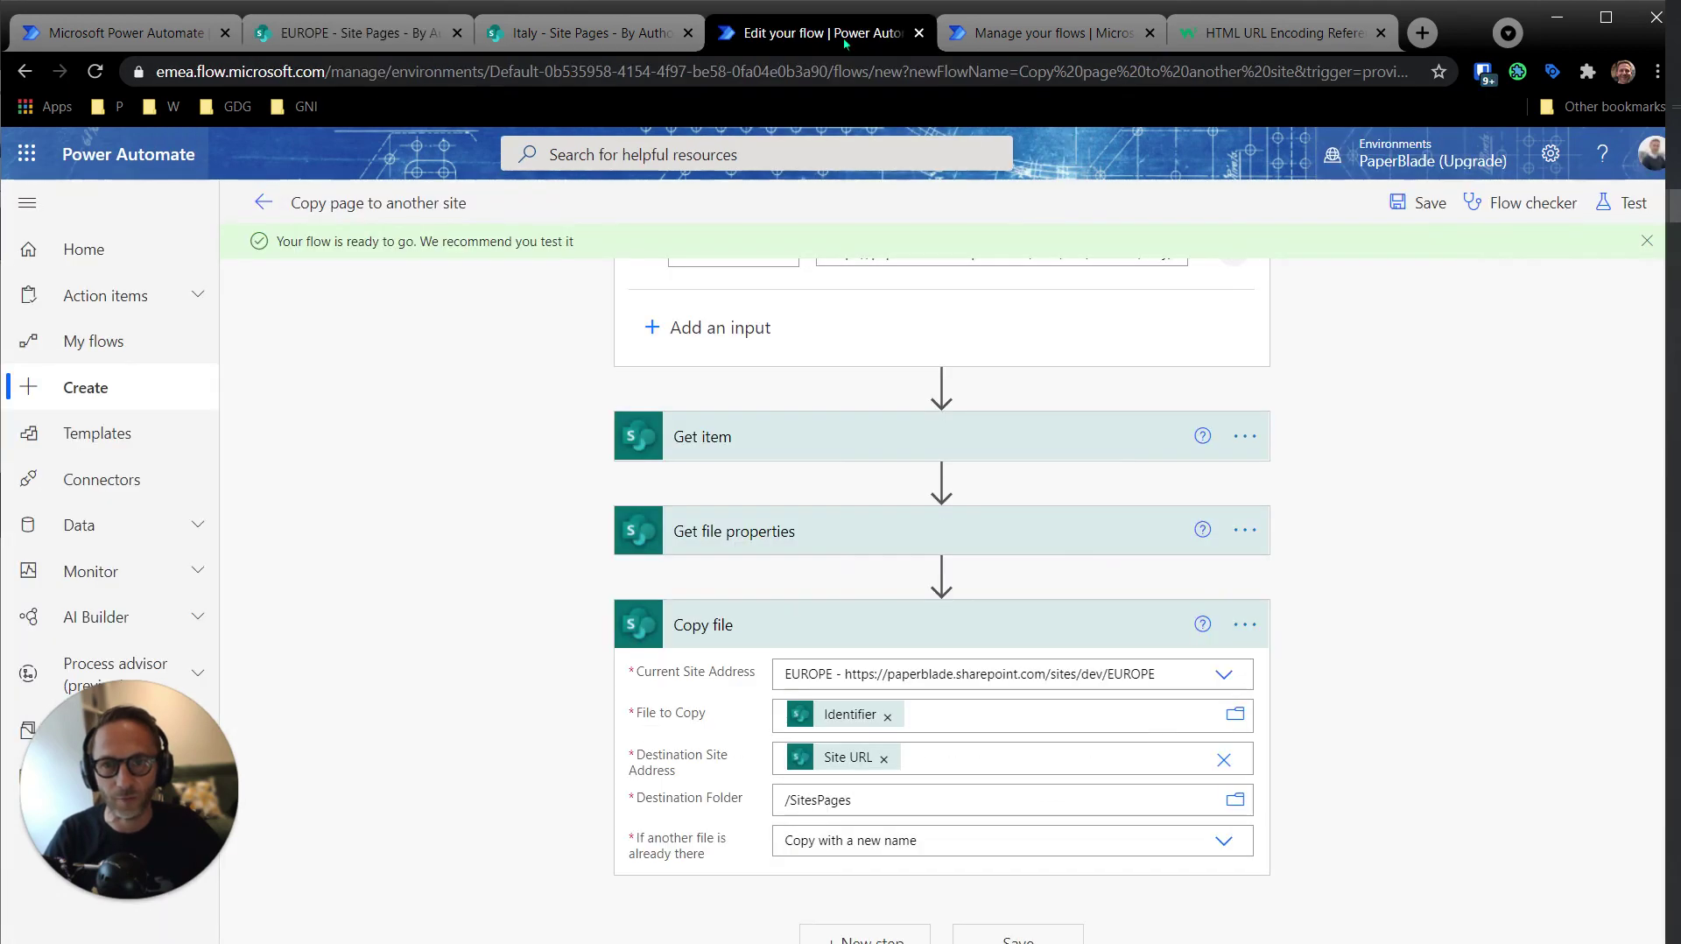
{"action": "left_click", "coordinate": [265, 202]}
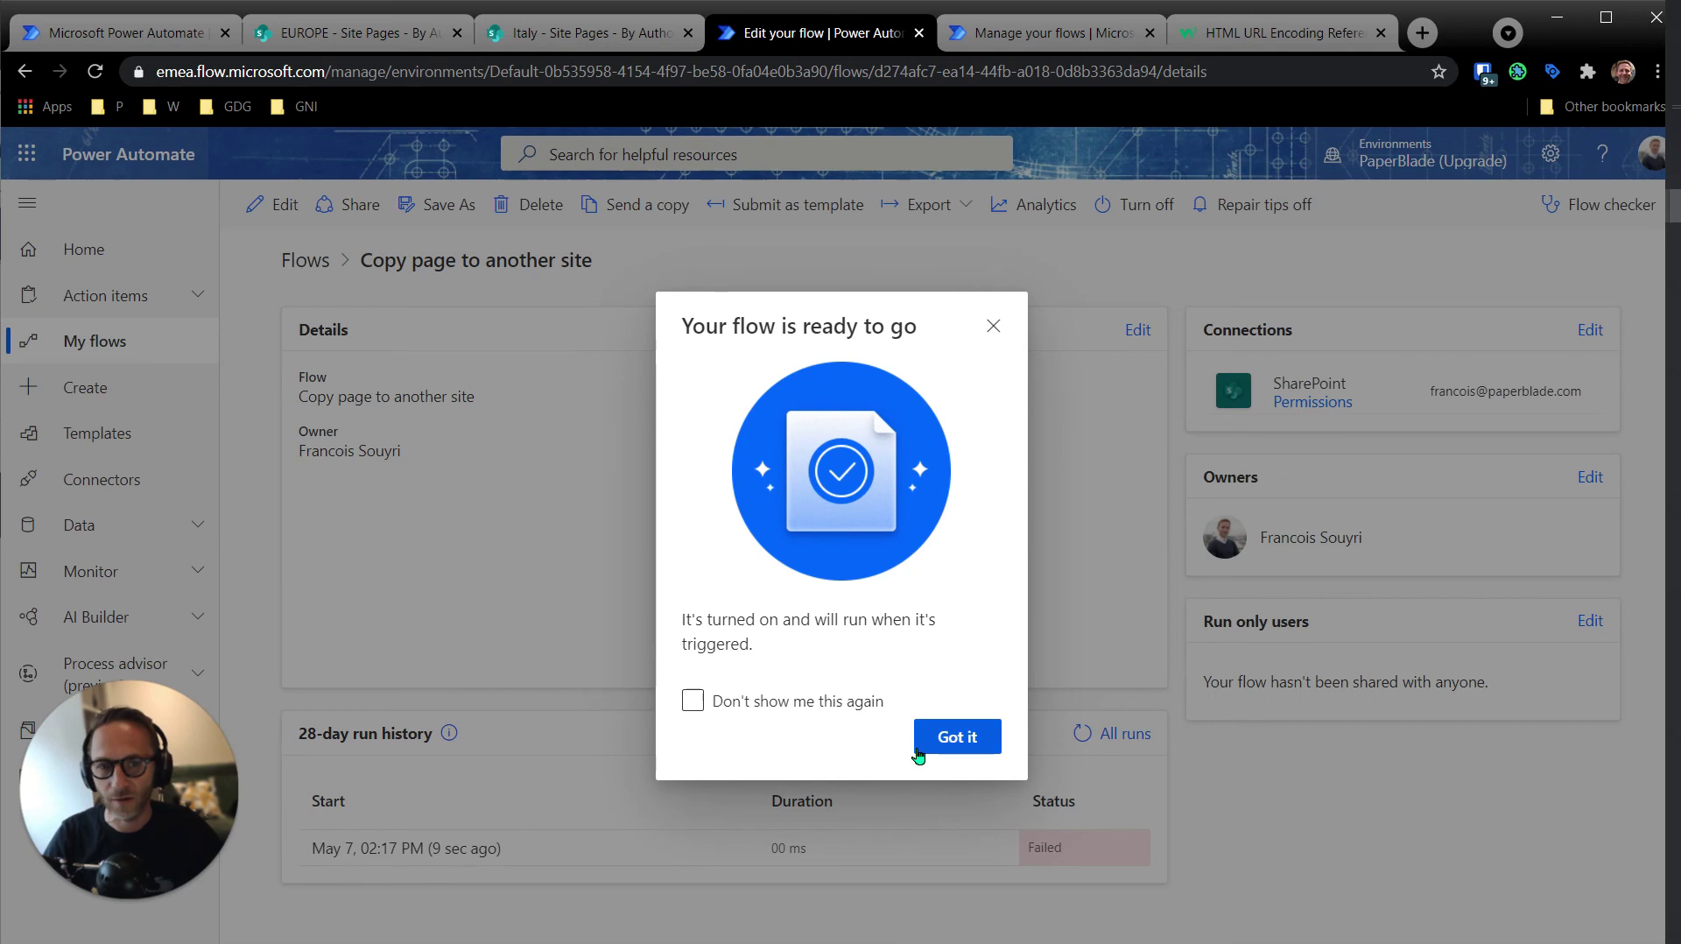
{"action": "left_click", "coordinate": [953, 738]}
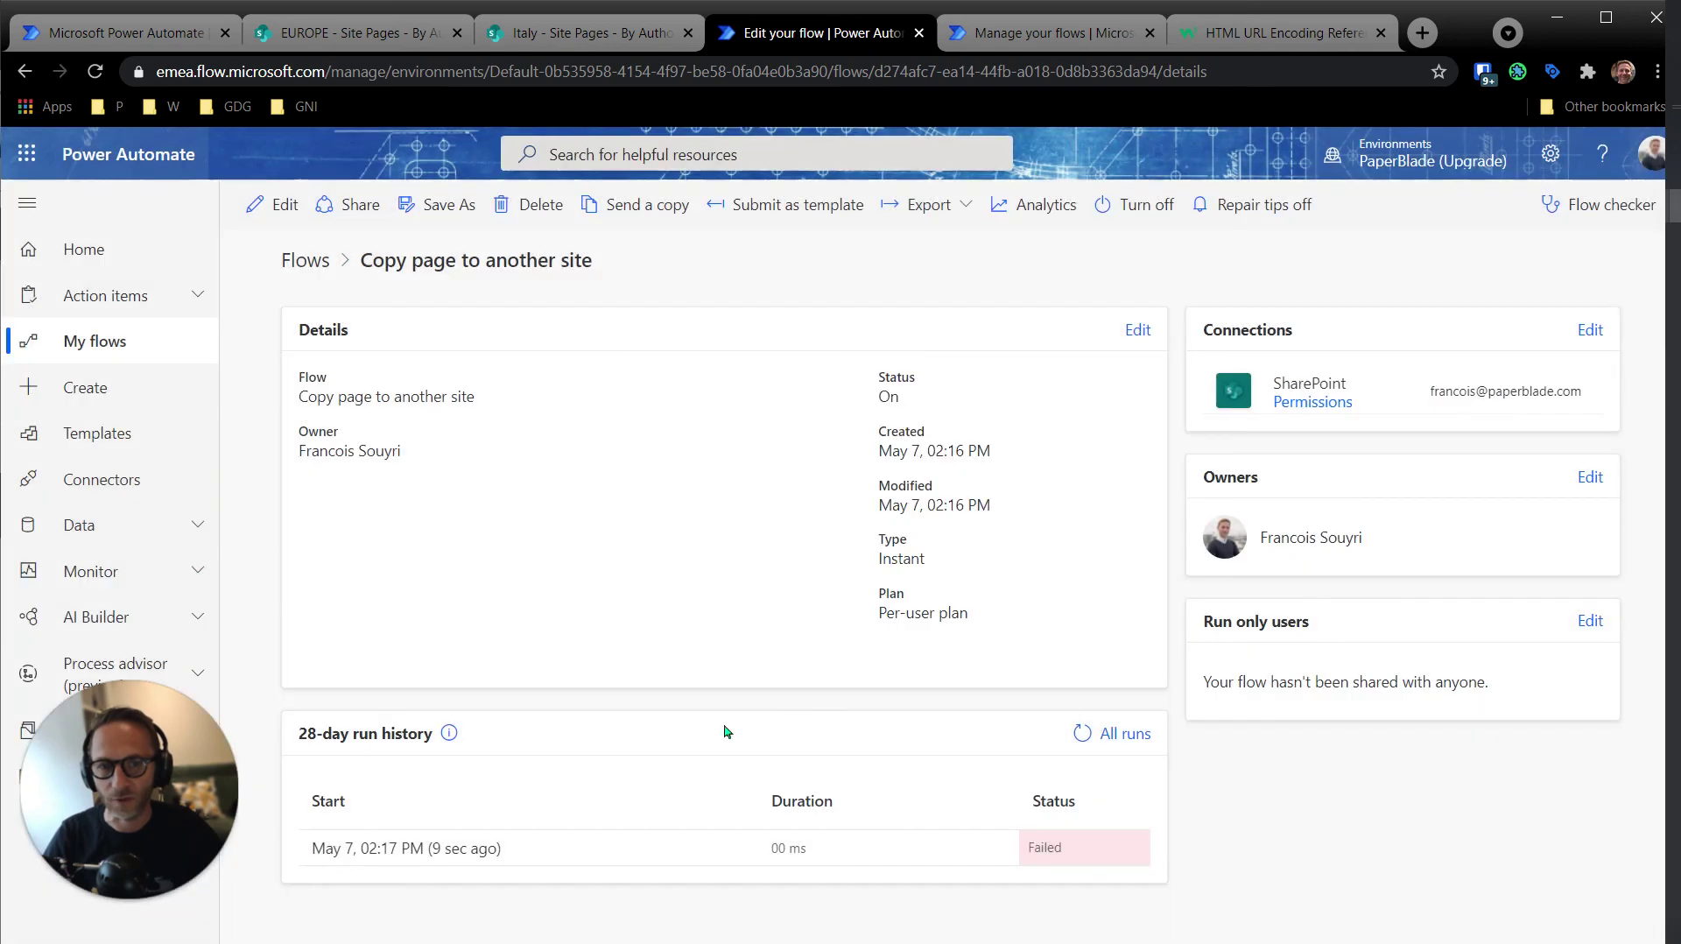
{"action": "left_click_drag", "start_coordinate": [301, 740], "coordinate": [443, 739]}
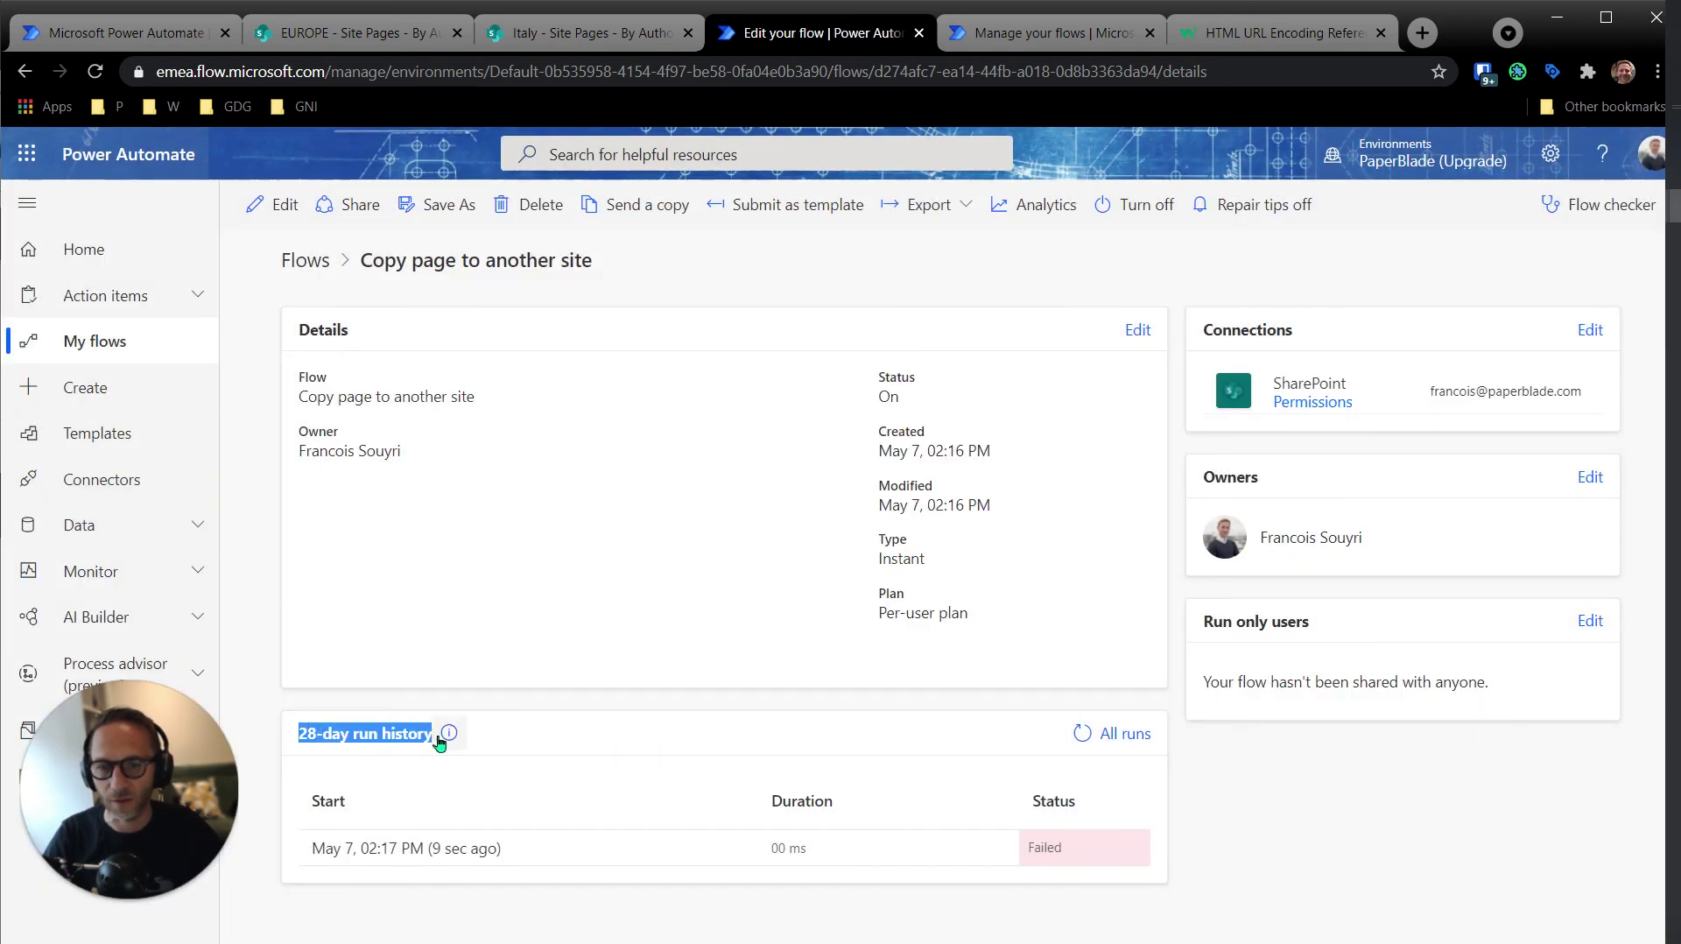
{"action": "left_click", "coordinate": [1083, 733]}
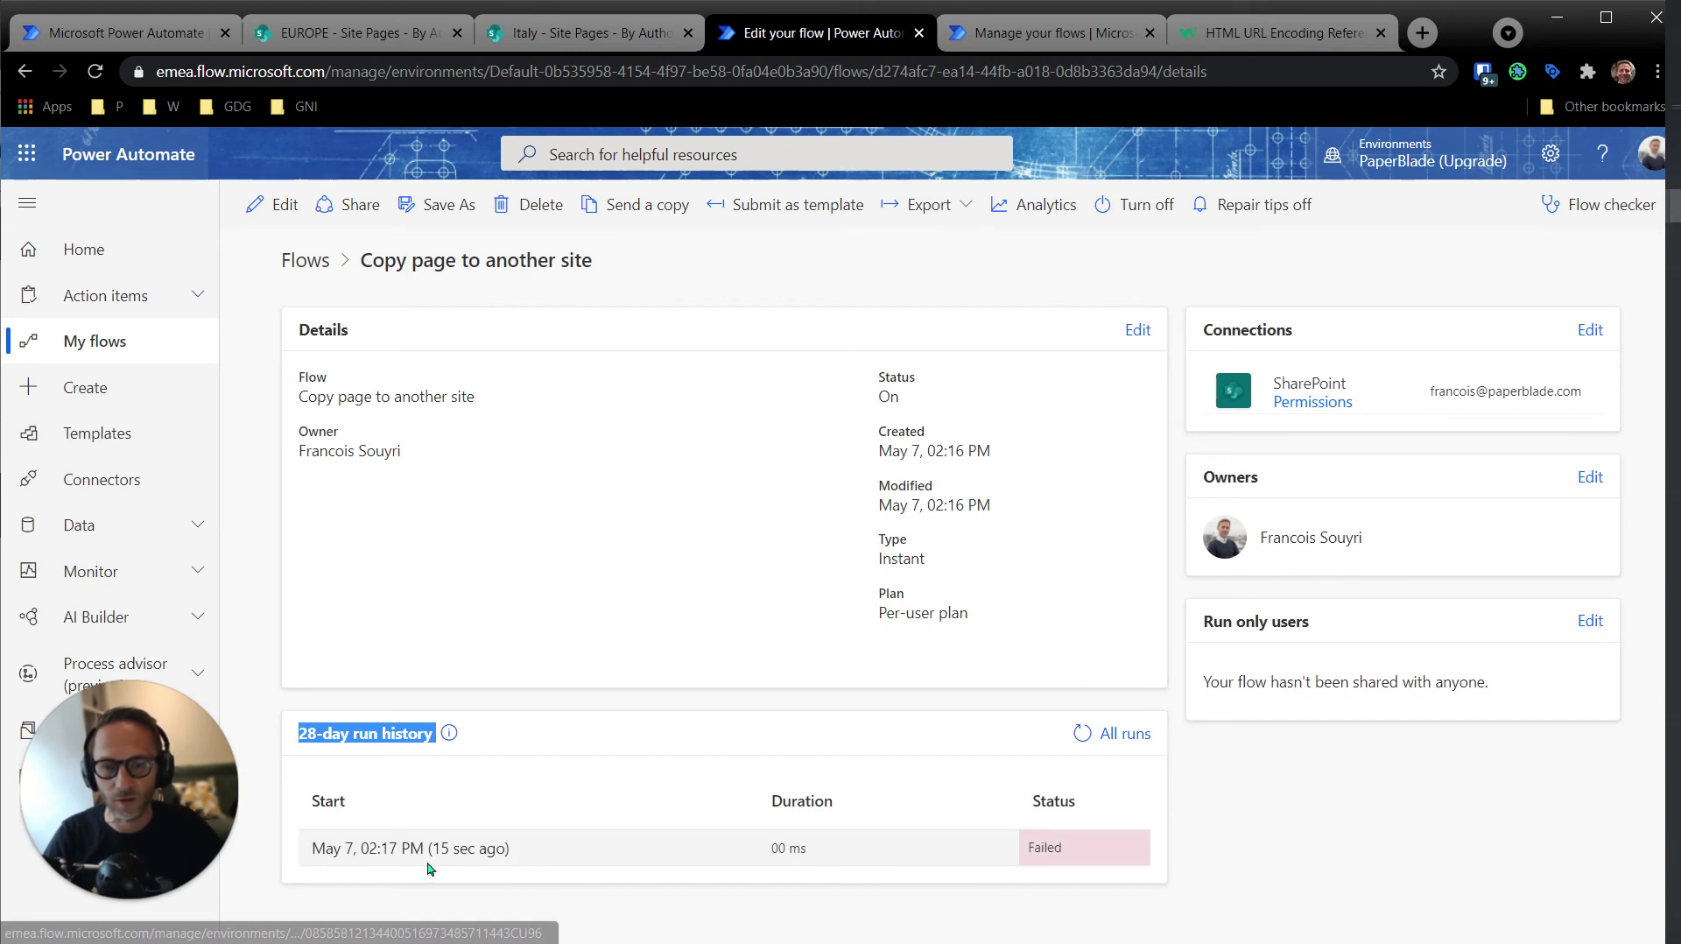
{"action": "left_click", "coordinate": [450, 850]}
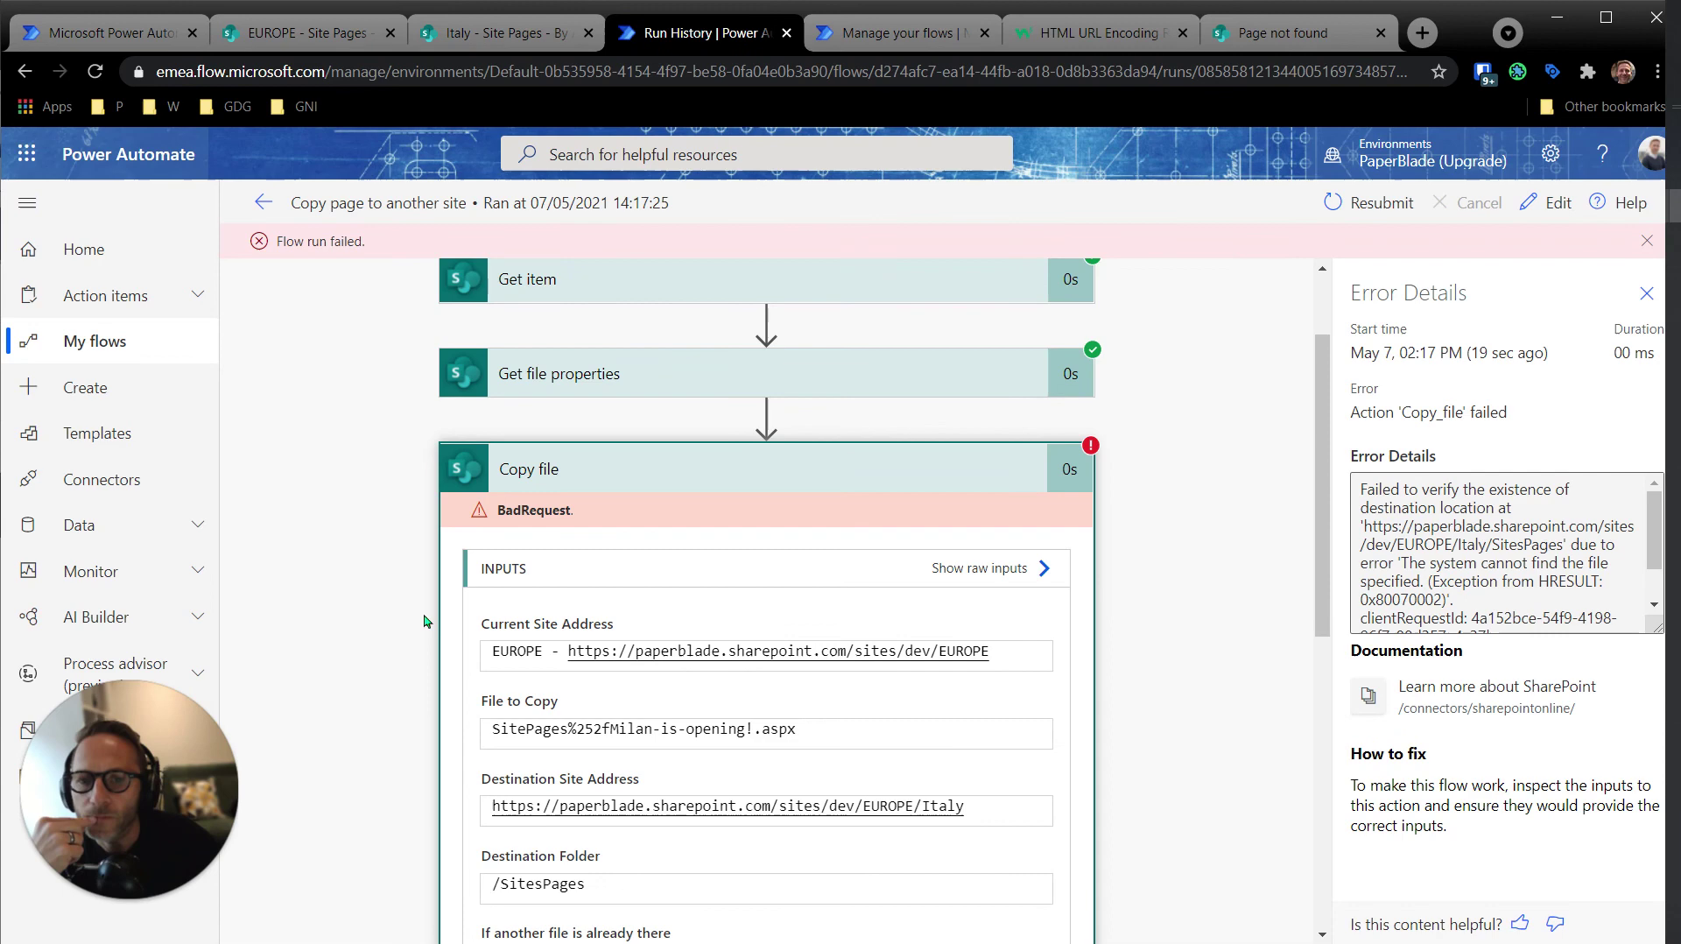
- Examine the Copy file action's inputs and error output in the failed run, highlighting the SitesPages folder in the destination URL
{"action": "scroll", "coordinate": [424, 620], "scroll_direction": "down", "scroll_amount": 3}
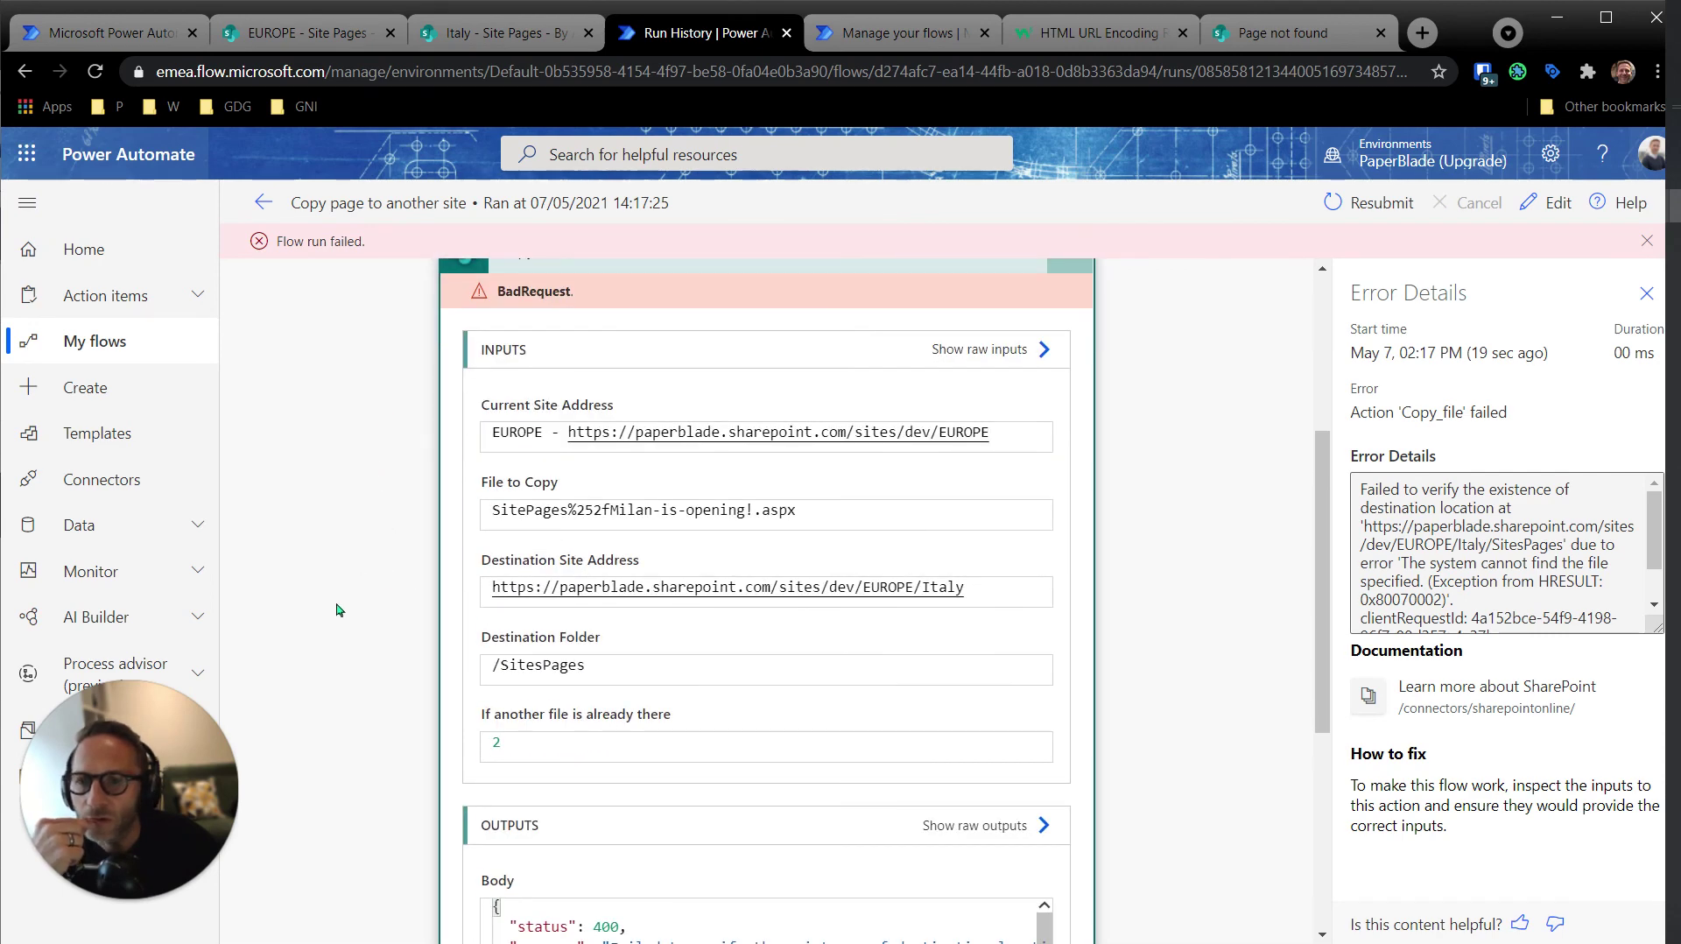
{"action": "scroll", "coordinate": [648, 508], "scroll_direction": "down", "scroll_amount": 5}
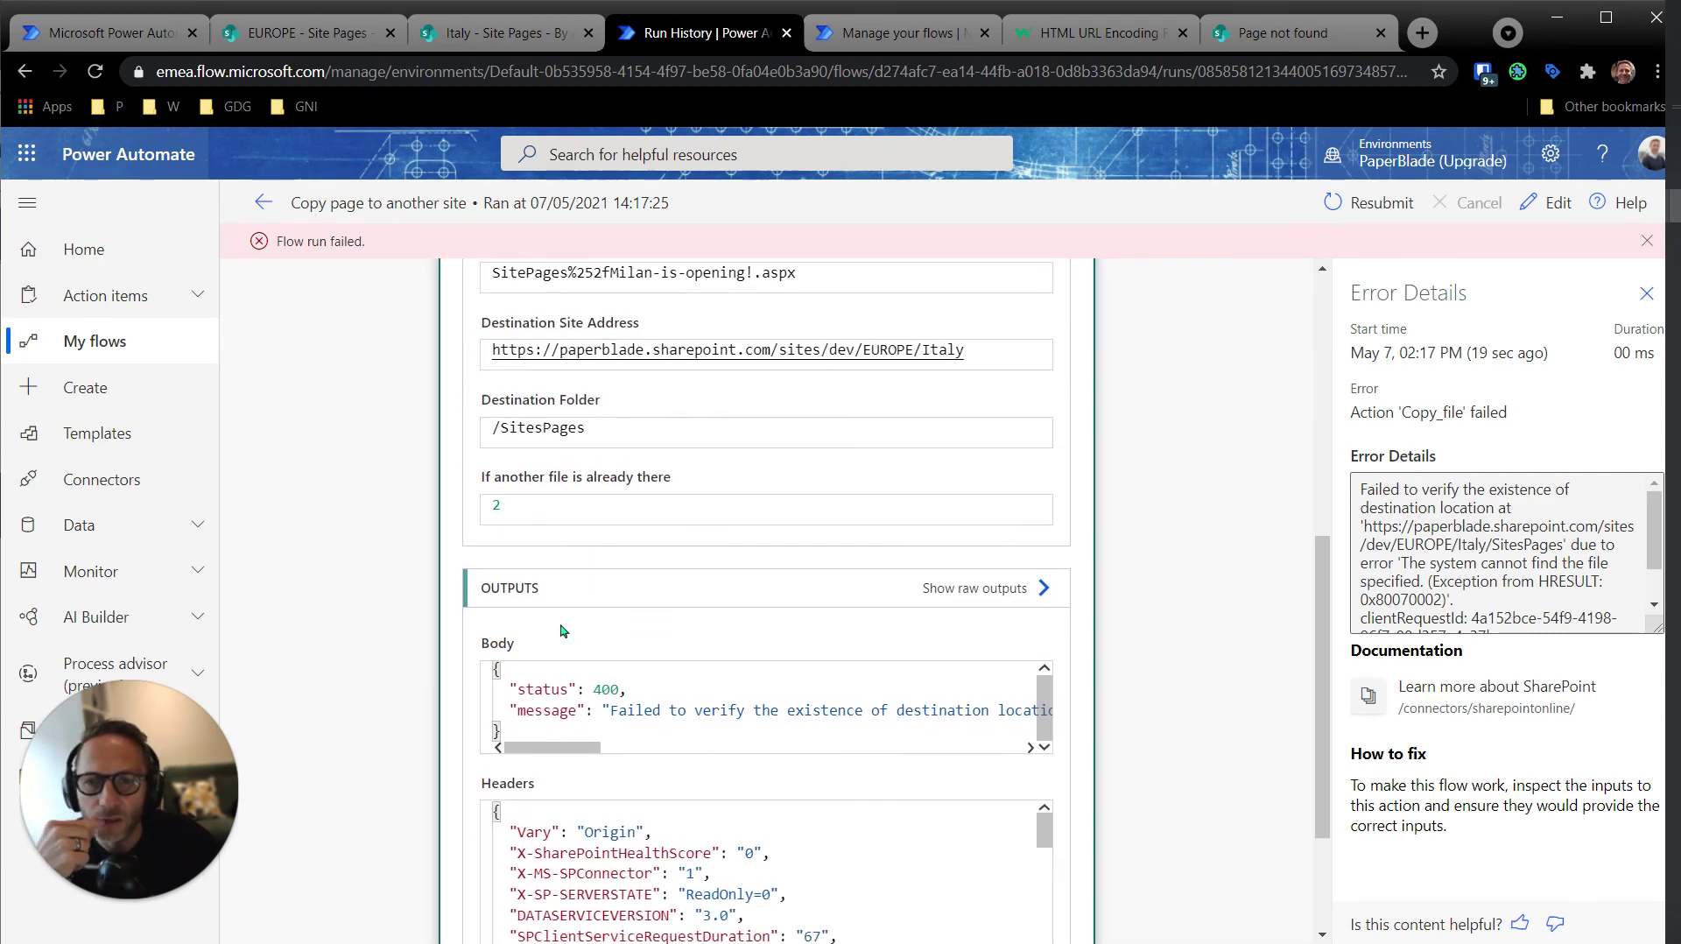
{"action": "left_click_drag", "start_coordinate": [570, 550], "coordinate": [710, 571]}
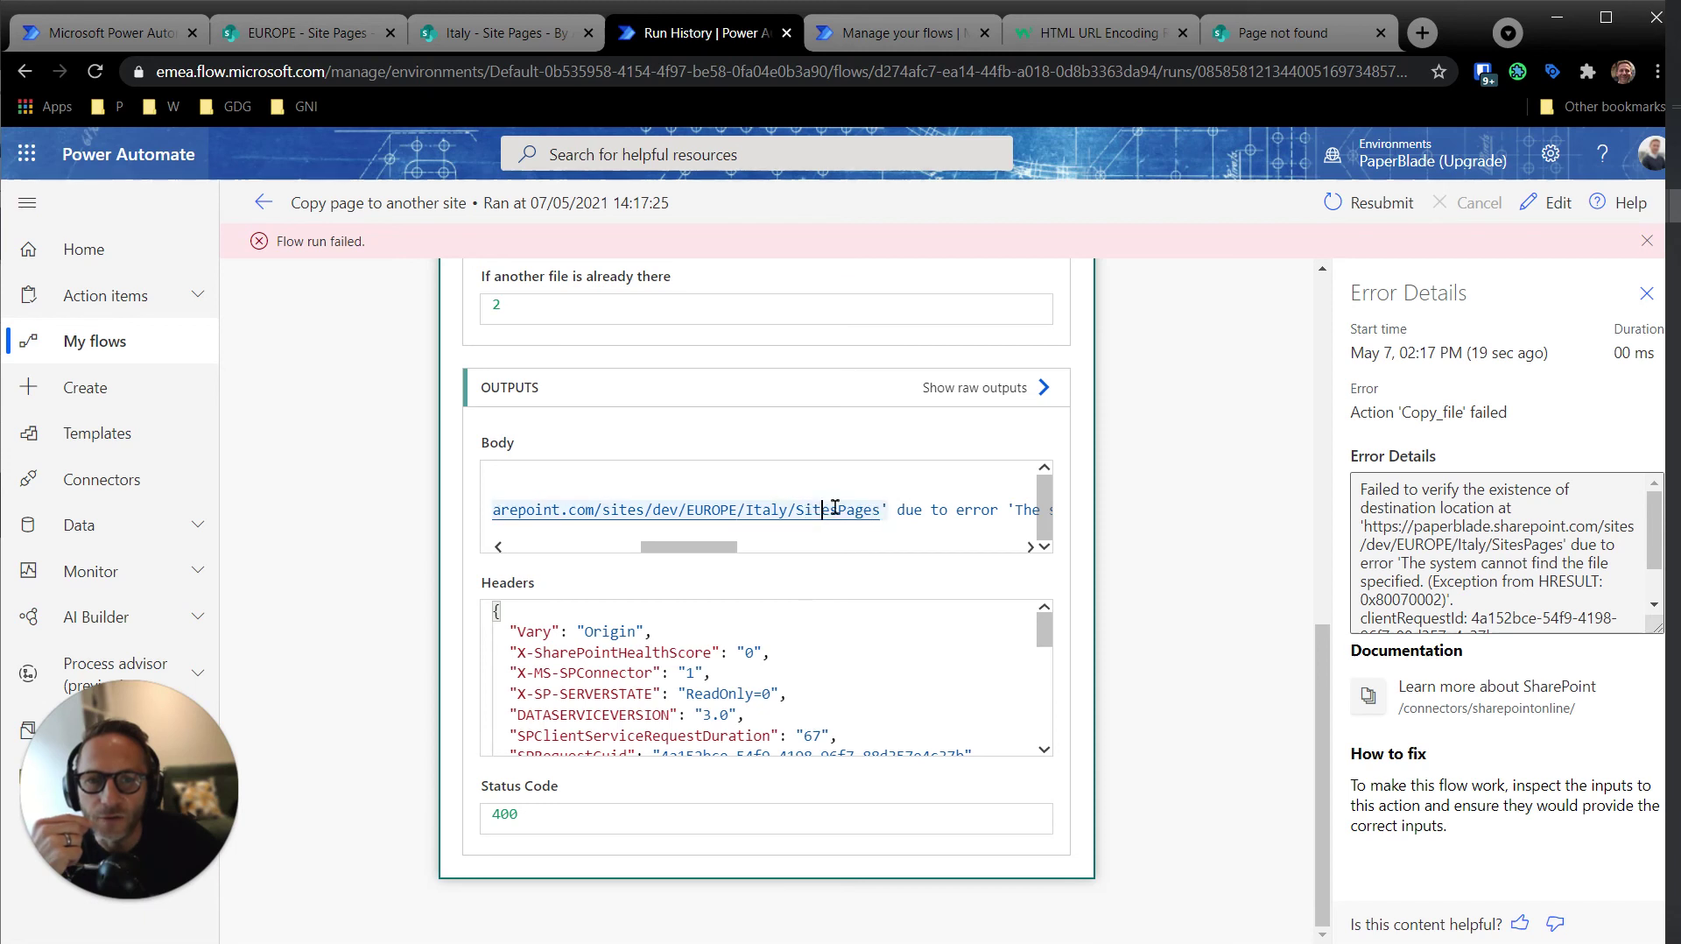
{"action": "left_click_drag", "start_coordinate": [838, 509], "coordinate": [811, 510]}
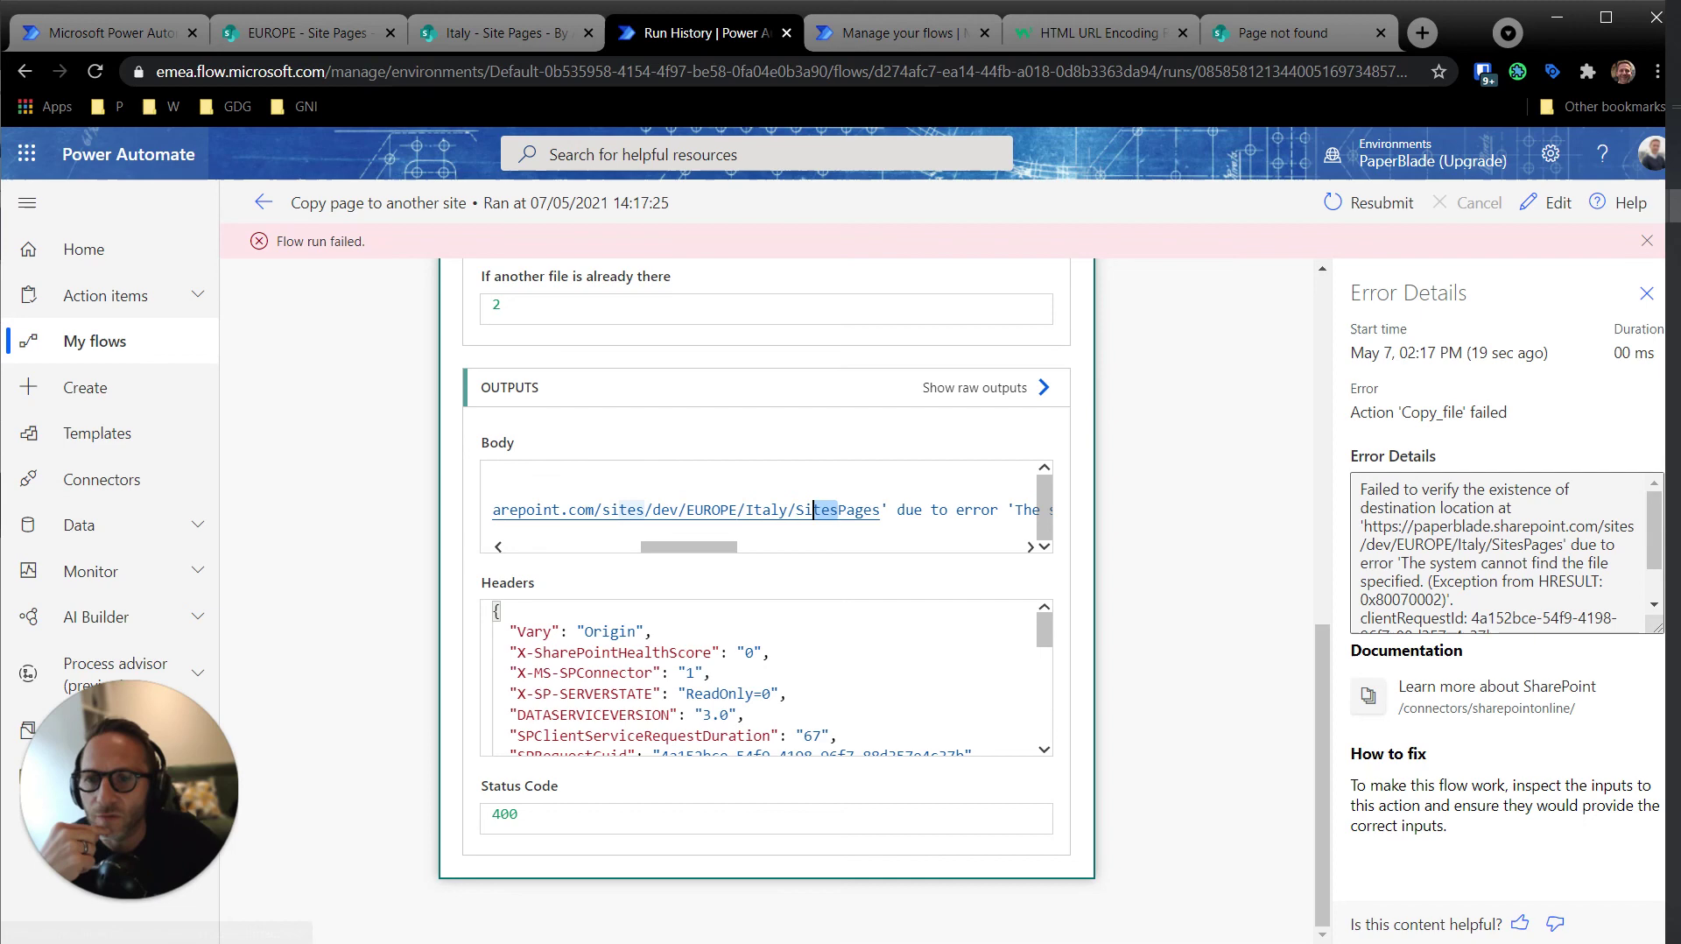
- Return to the flow's run history, open the May 7, 02:22 PM run and examine the Copy file action's inputs and outputs
{"action": "key", "text": "alt+Left"}
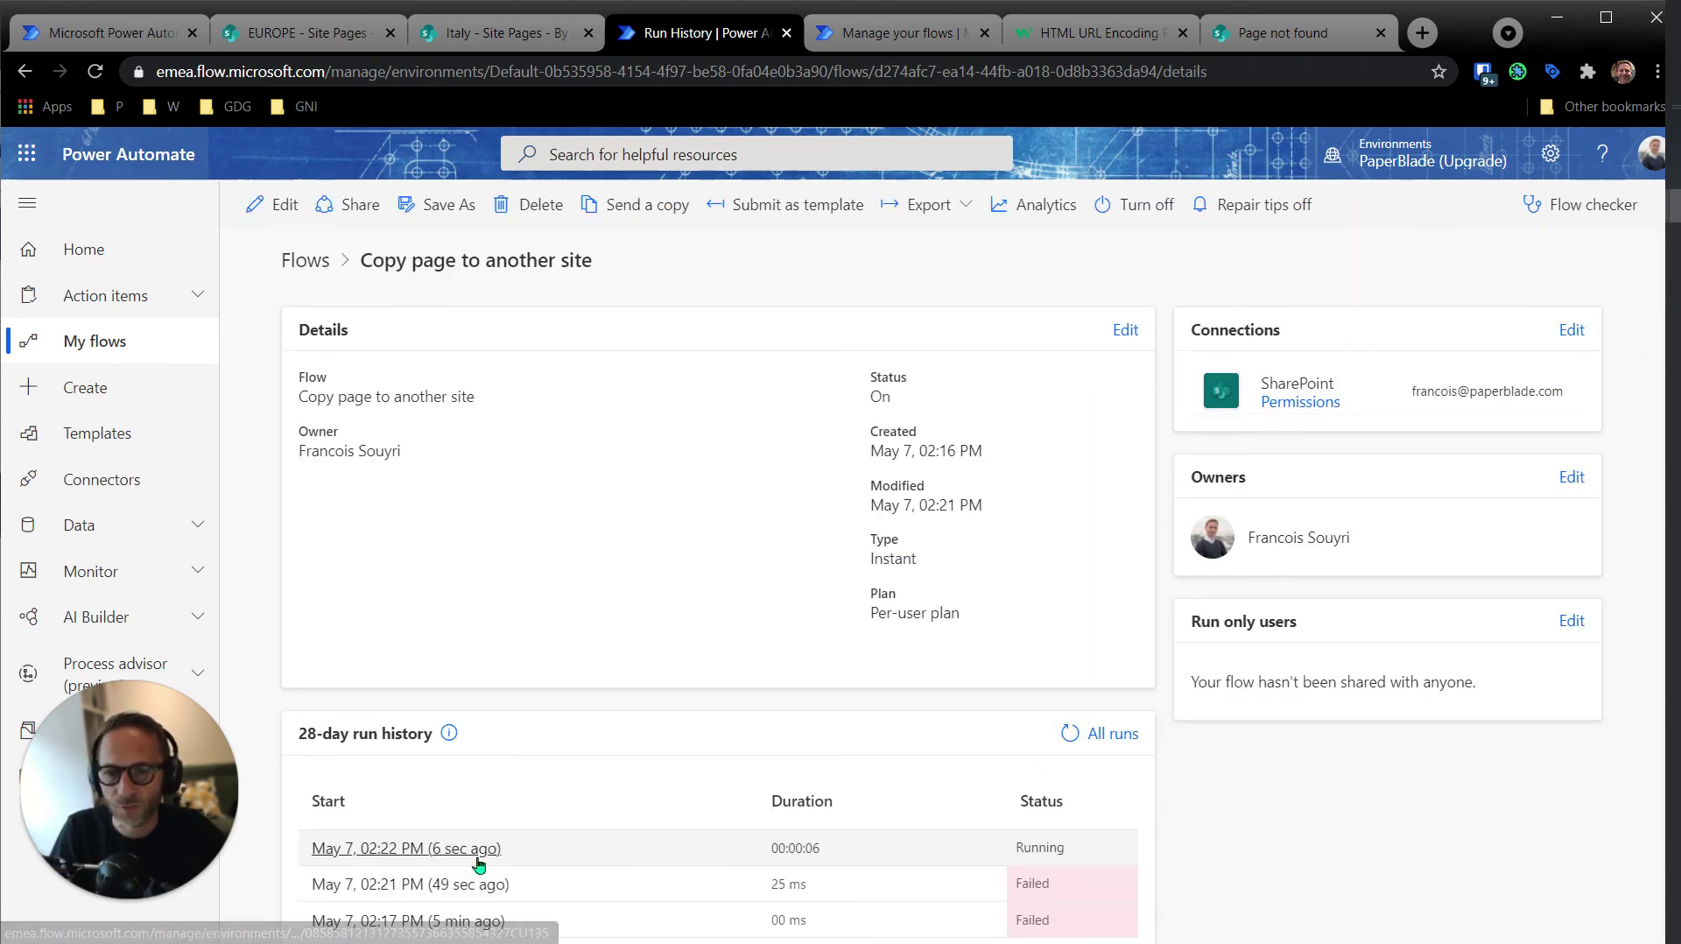
{"action": "left_click", "coordinate": [442, 851]}
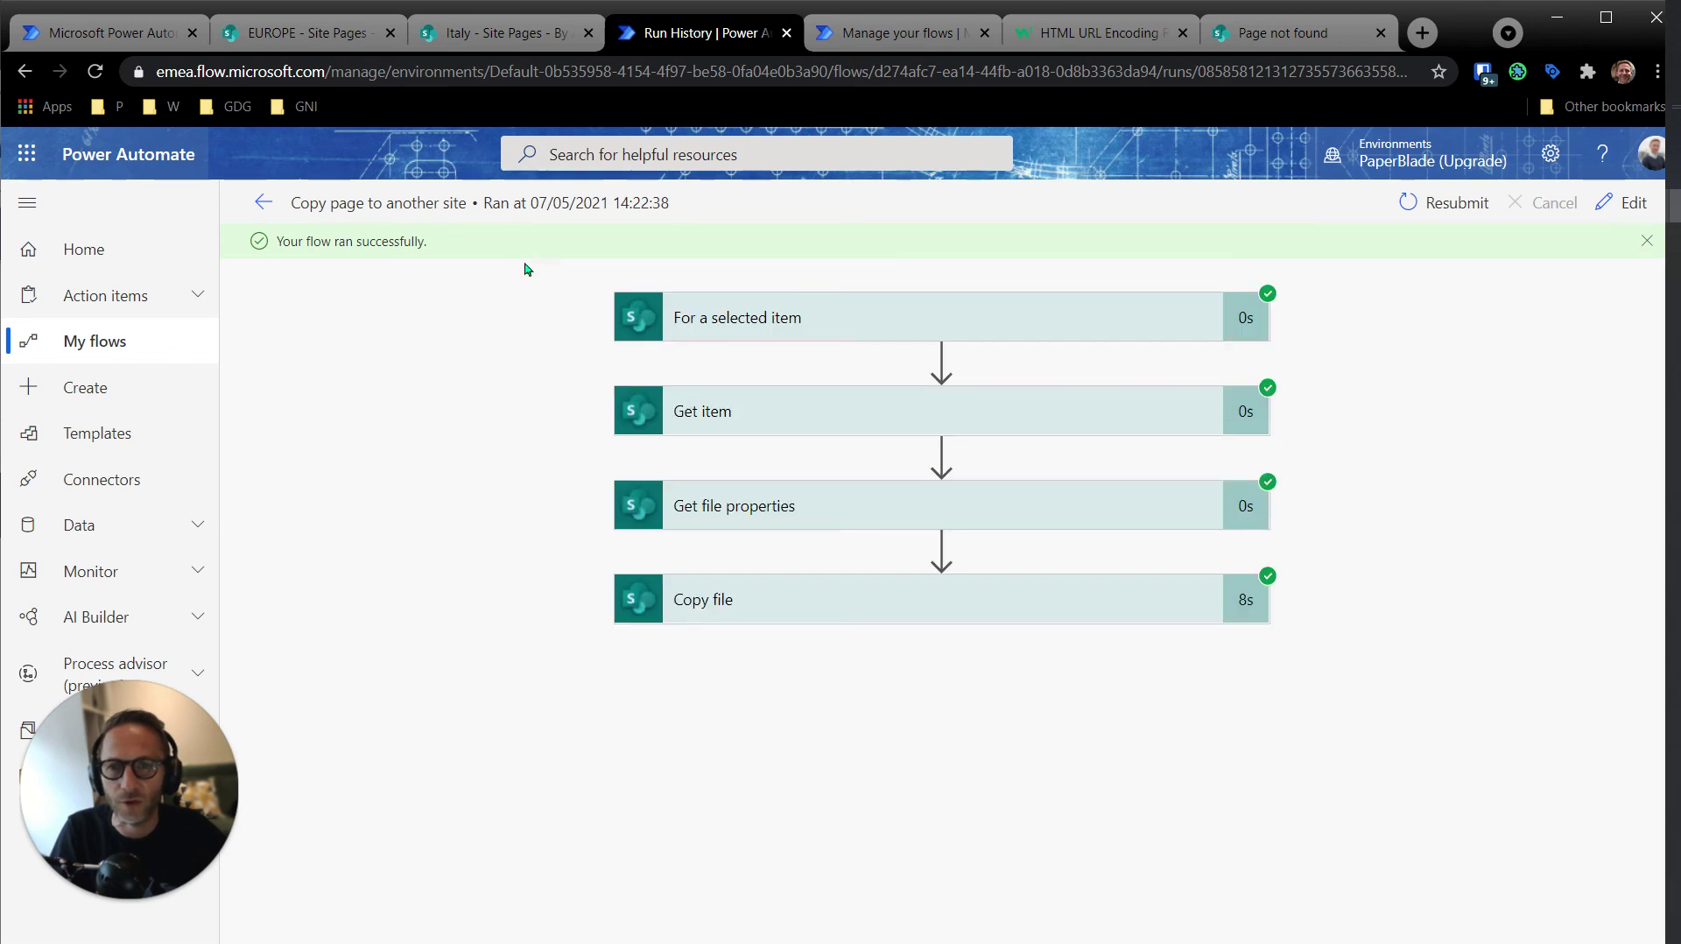
{"action": "left_click", "coordinate": [953, 612]}
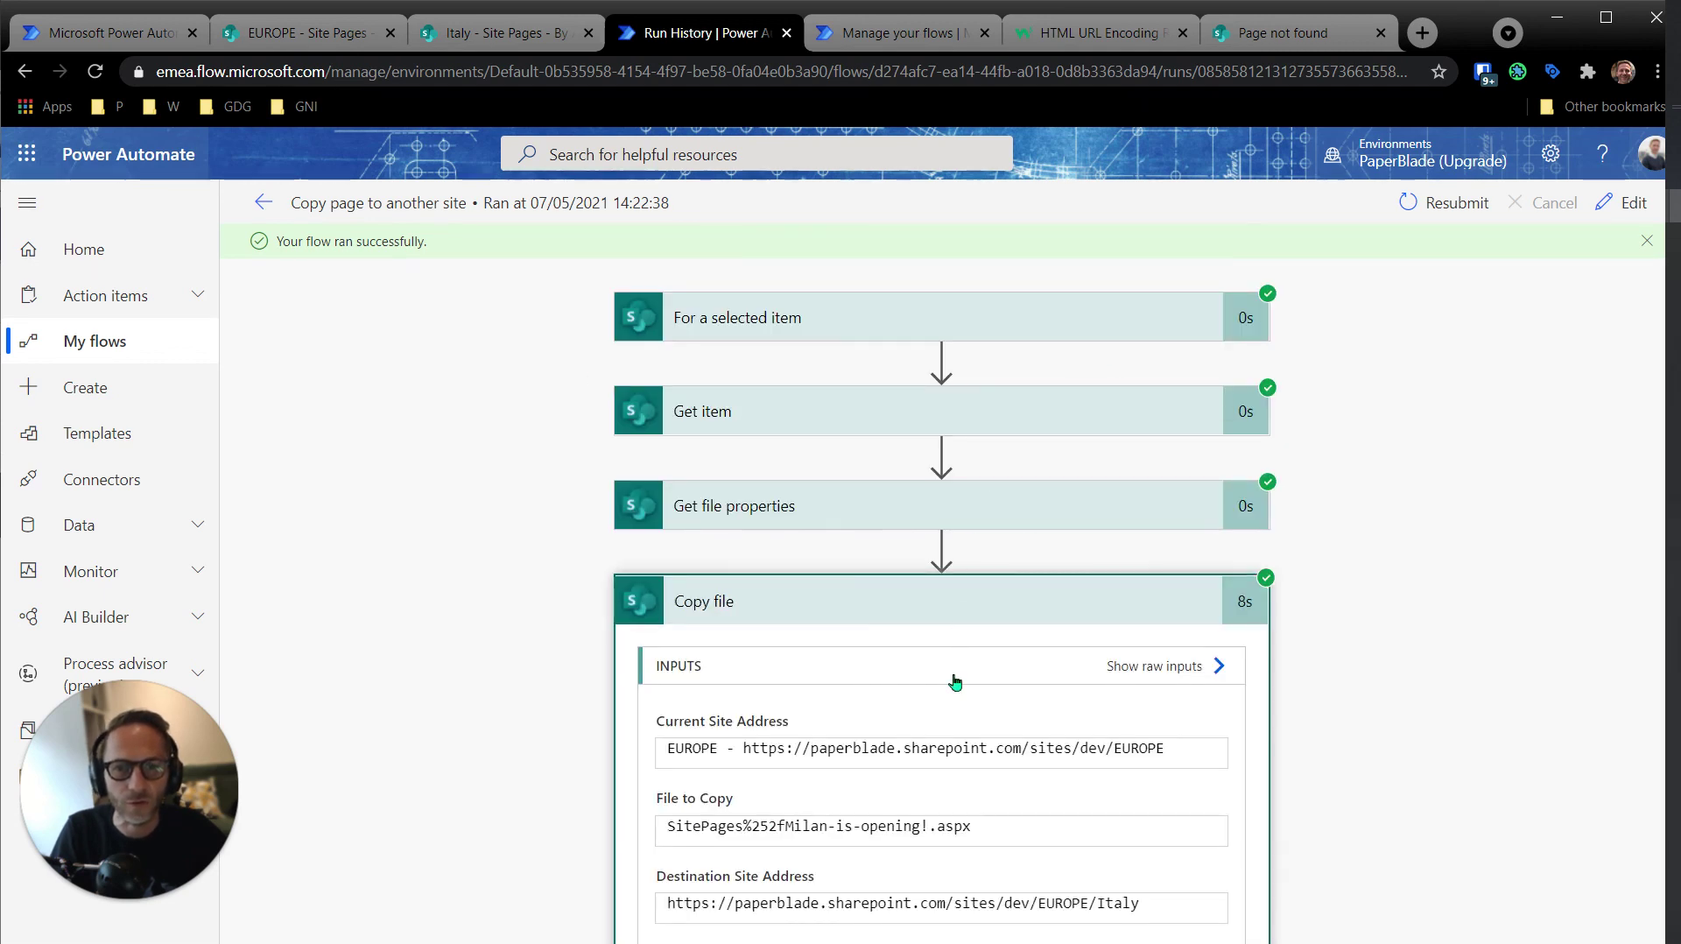
{"action": "scroll", "coordinate": [700, 683], "scroll_direction": "down", "scroll_amount": 5}
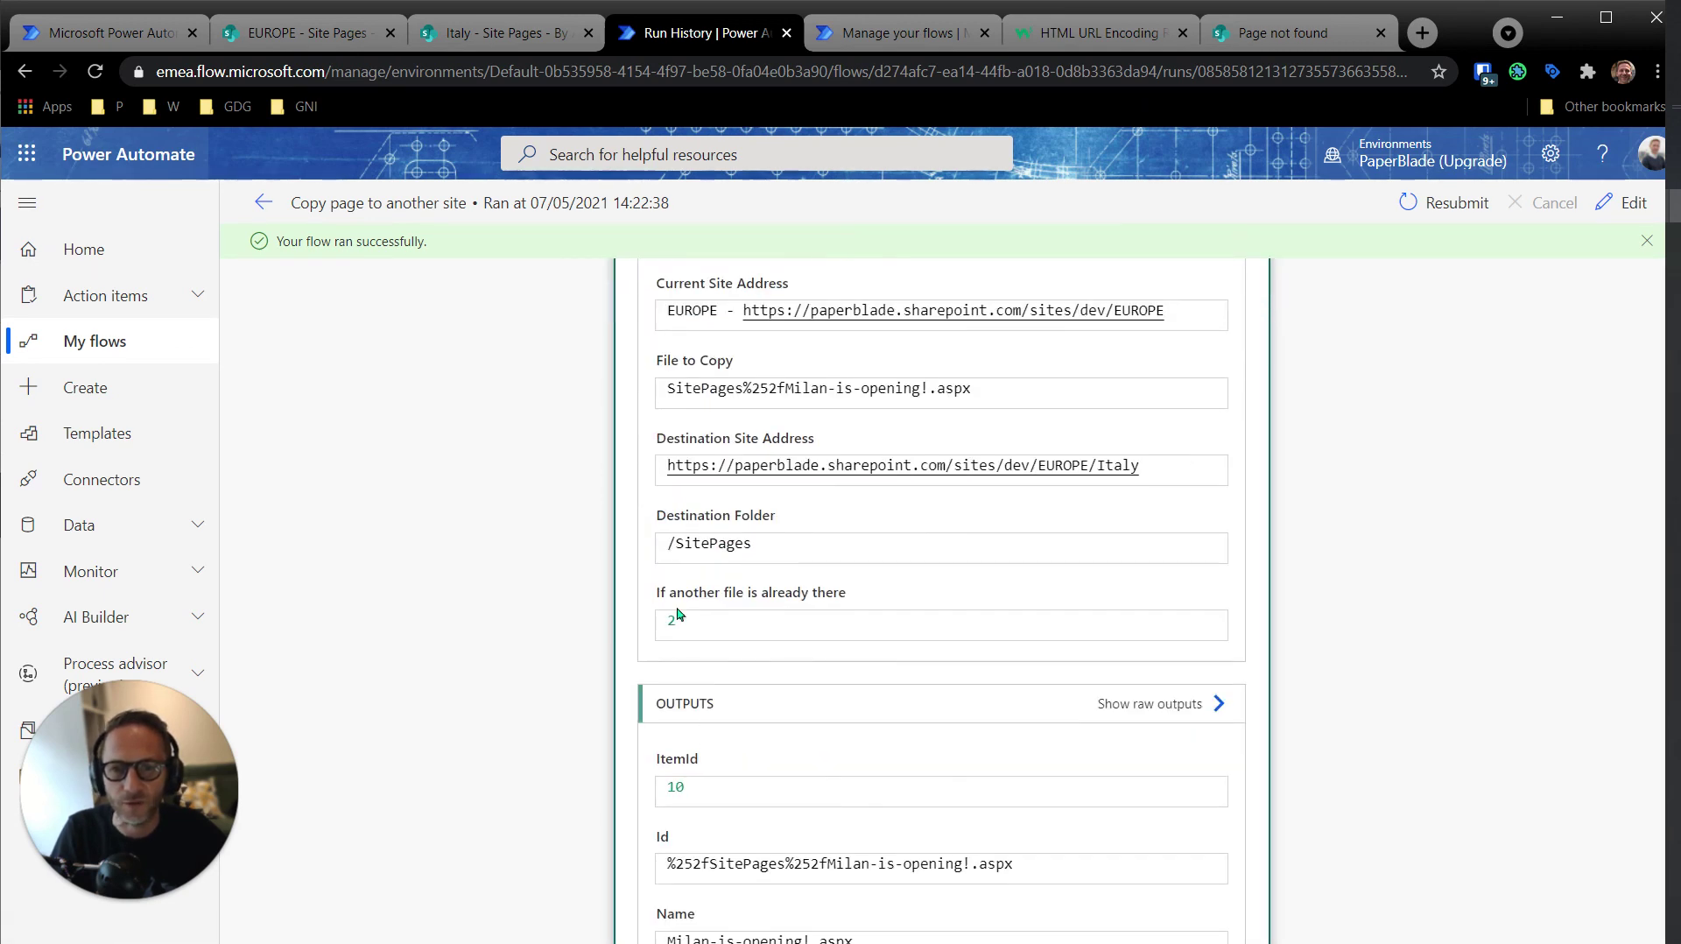
{"action": "scroll", "coordinate": [692, 623], "scroll_direction": "down", "scroll_amount": 3}
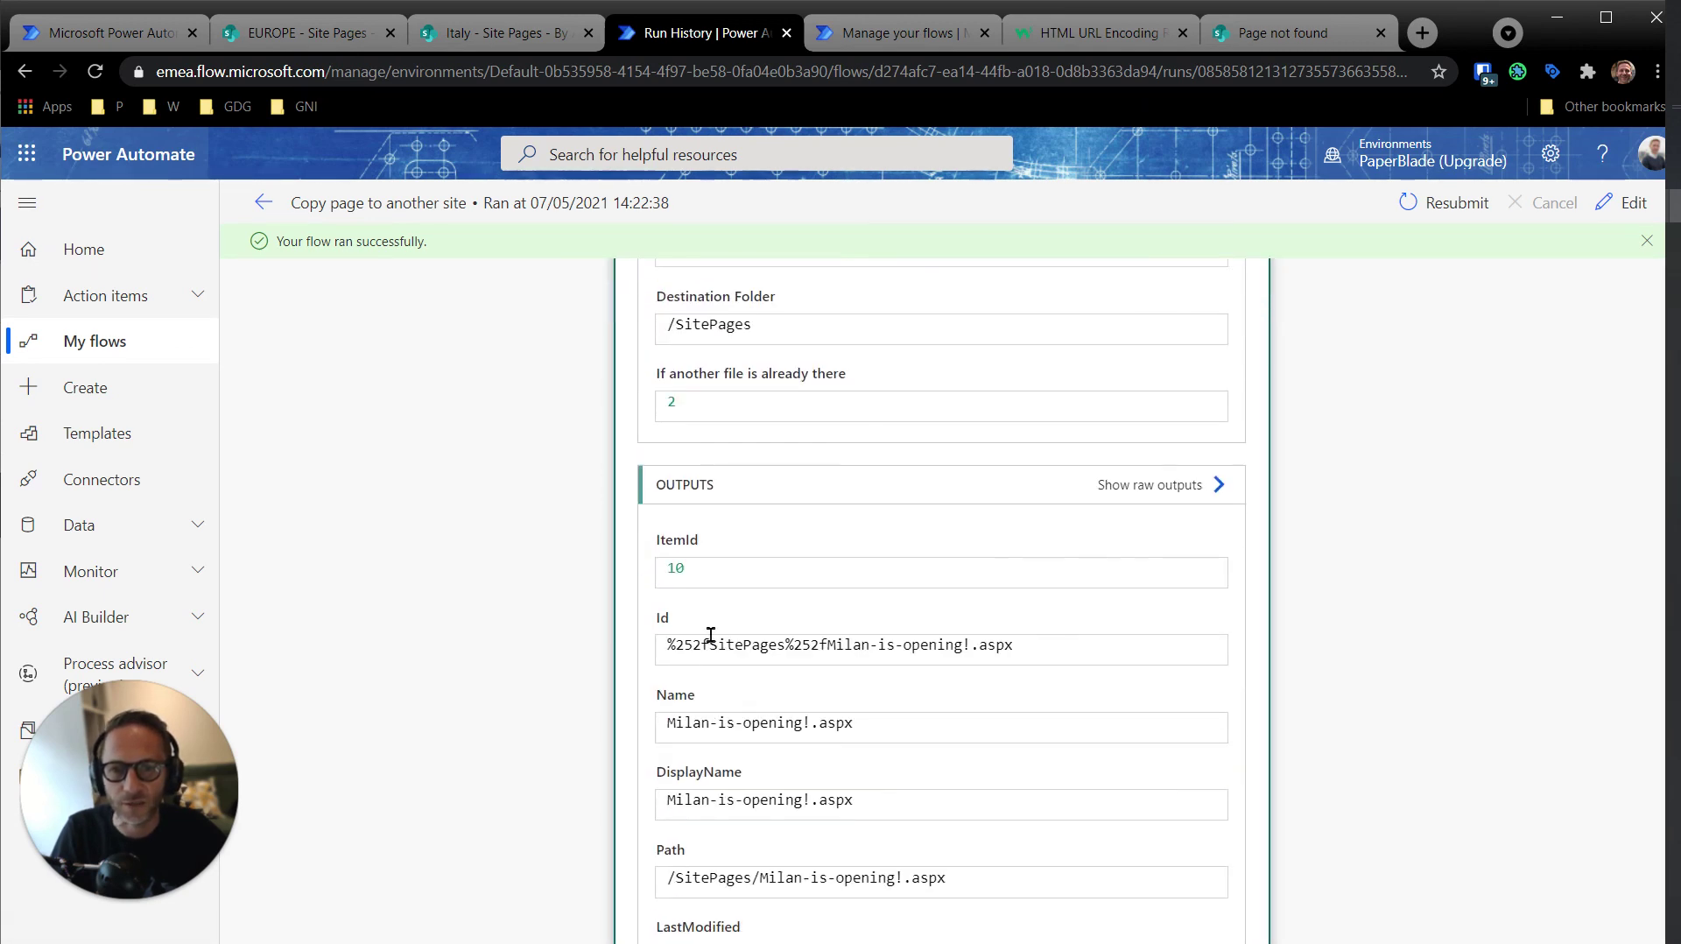
- Switch to the Italy site's Site Pages library, open Milan-is-opening!.aspx and look through the copied page
{"action": "left_click", "coordinate": [462, 35]}
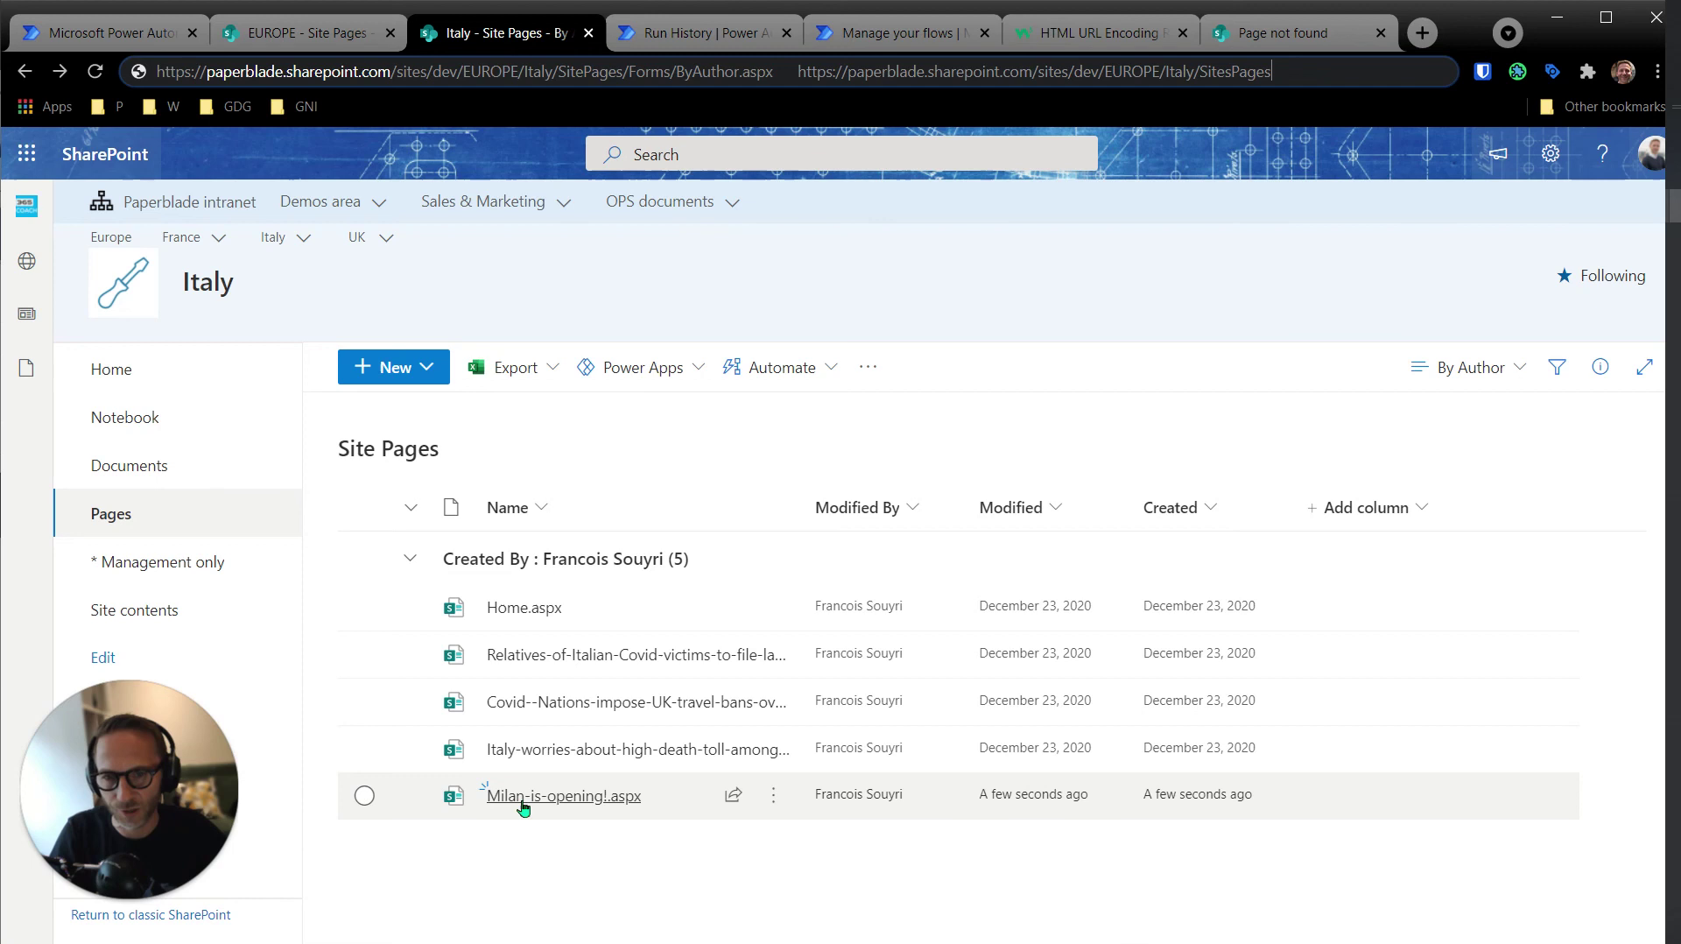
{"action": "mouse_move", "coordinate": [533, 805]}
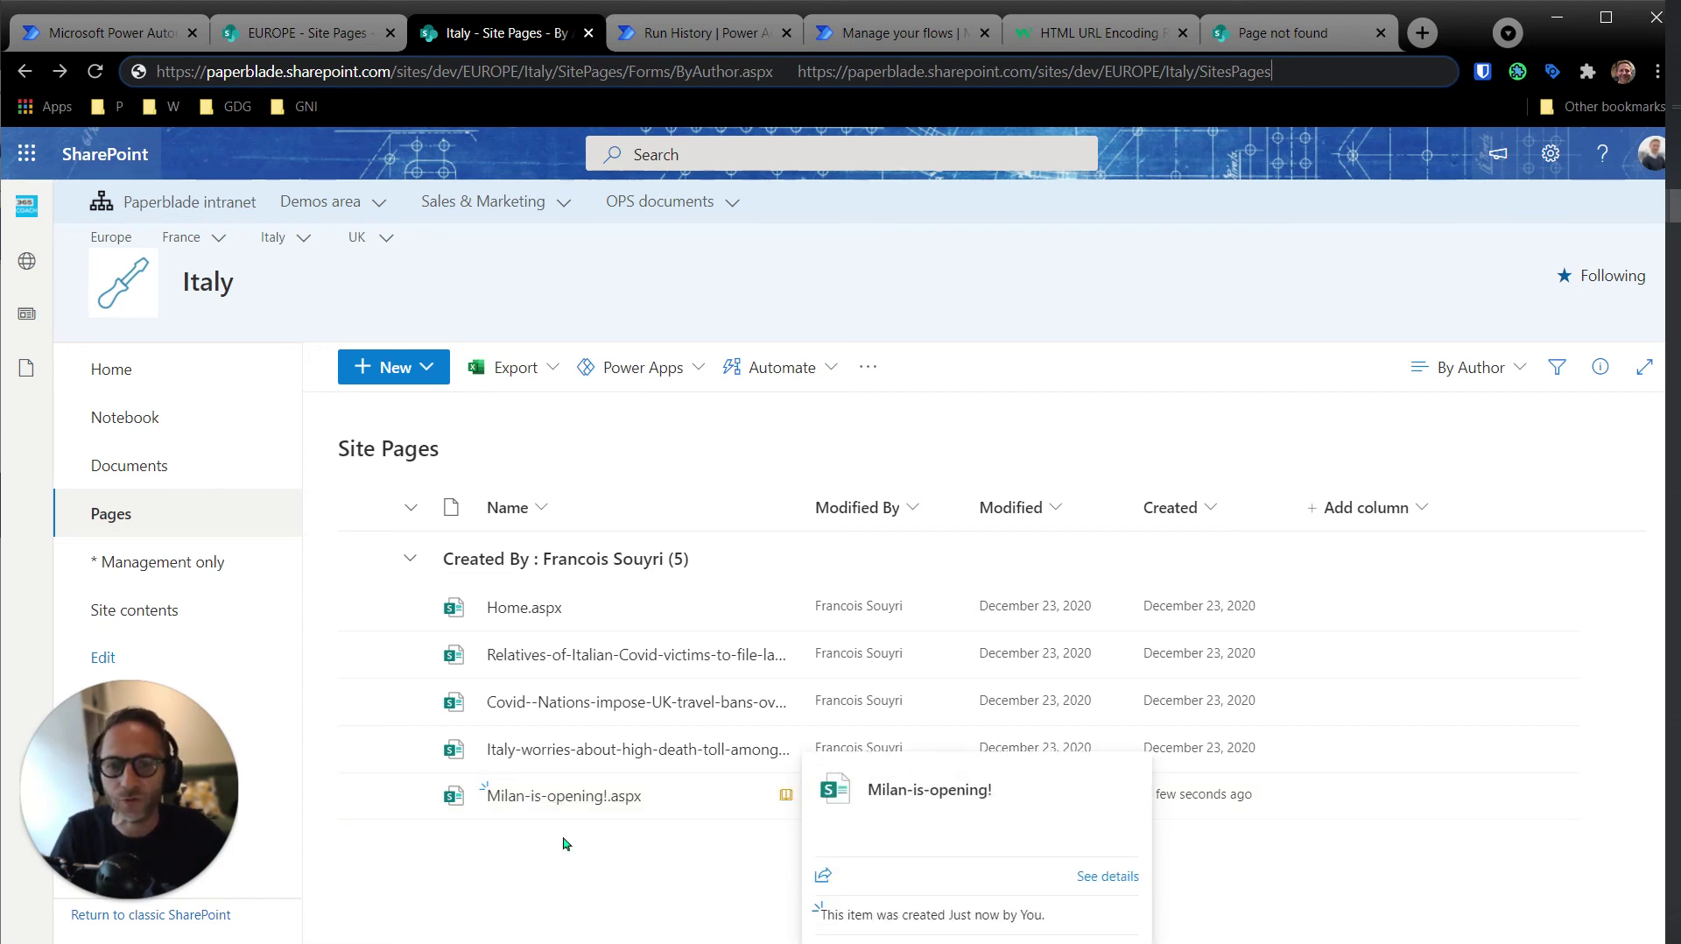
{"action": "left_click", "coordinate": [569, 804]}
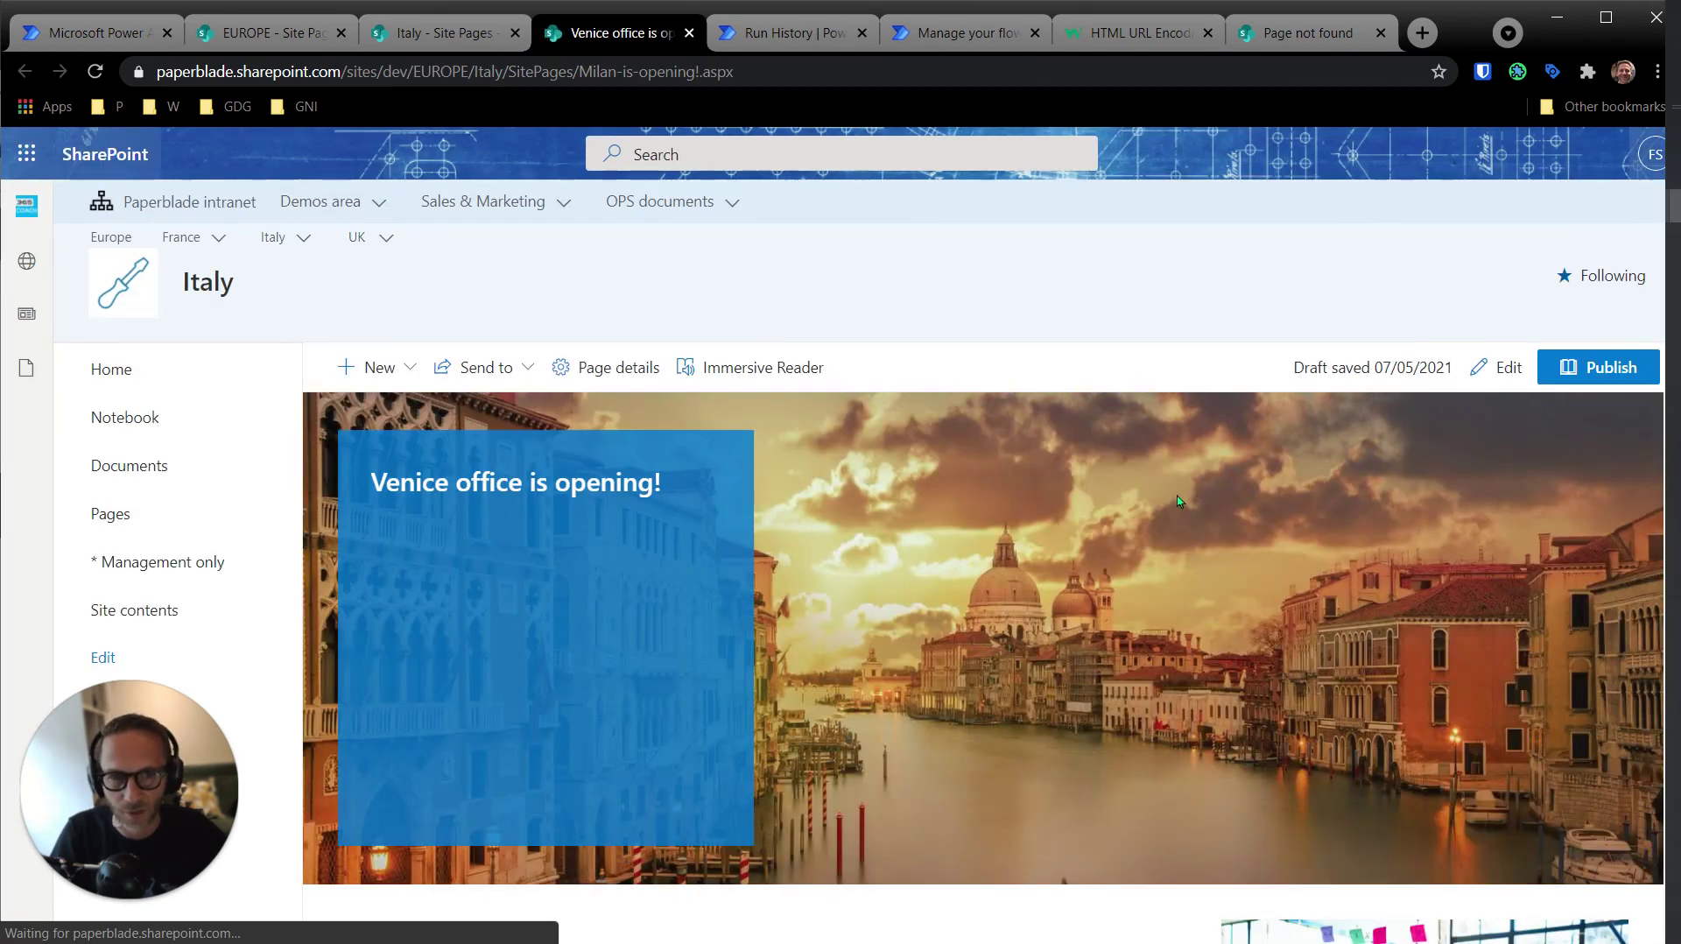
{"action": "scroll", "coordinate": [1038, 601], "scroll_direction": "down", "scroll_amount": 5}
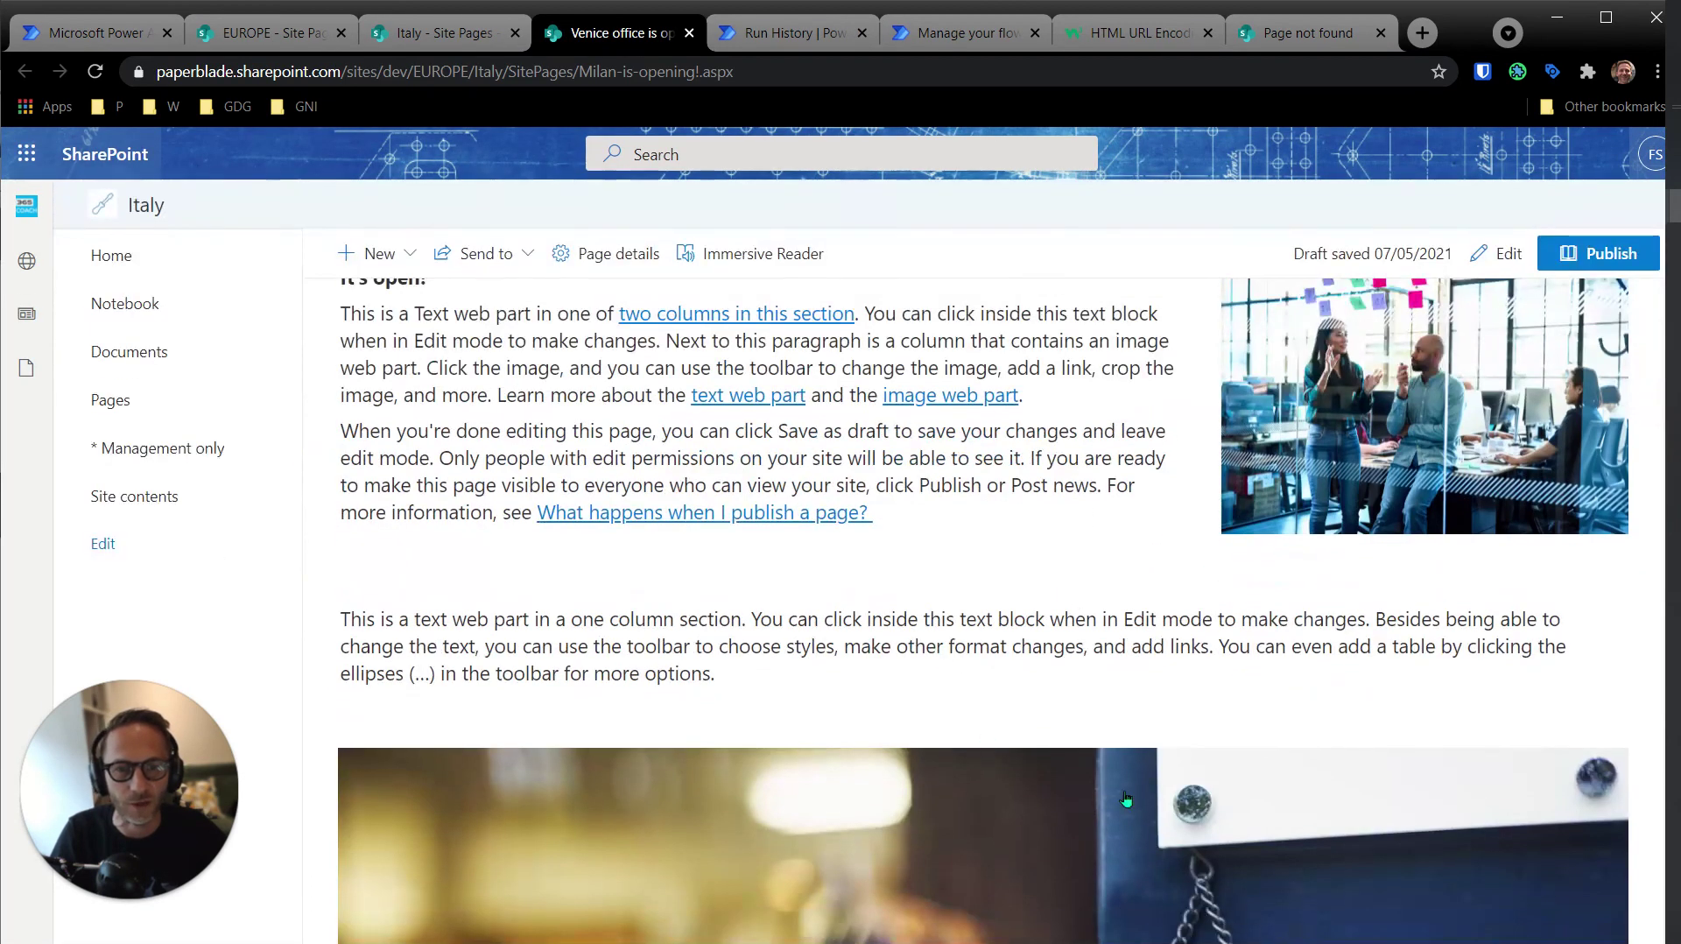
{"action": "scroll", "coordinate": [1147, 612], "scroll_direction": "down", "scroll_amount": 5}
{"action": "scroll", "coordinate": [1127, 729], "scroll_direction": "up", "scroll_amount": 5}
{"action": "scroll", "coordinate": [1127, 729], "scroll_direction": "up", "scroll_amount": 8}
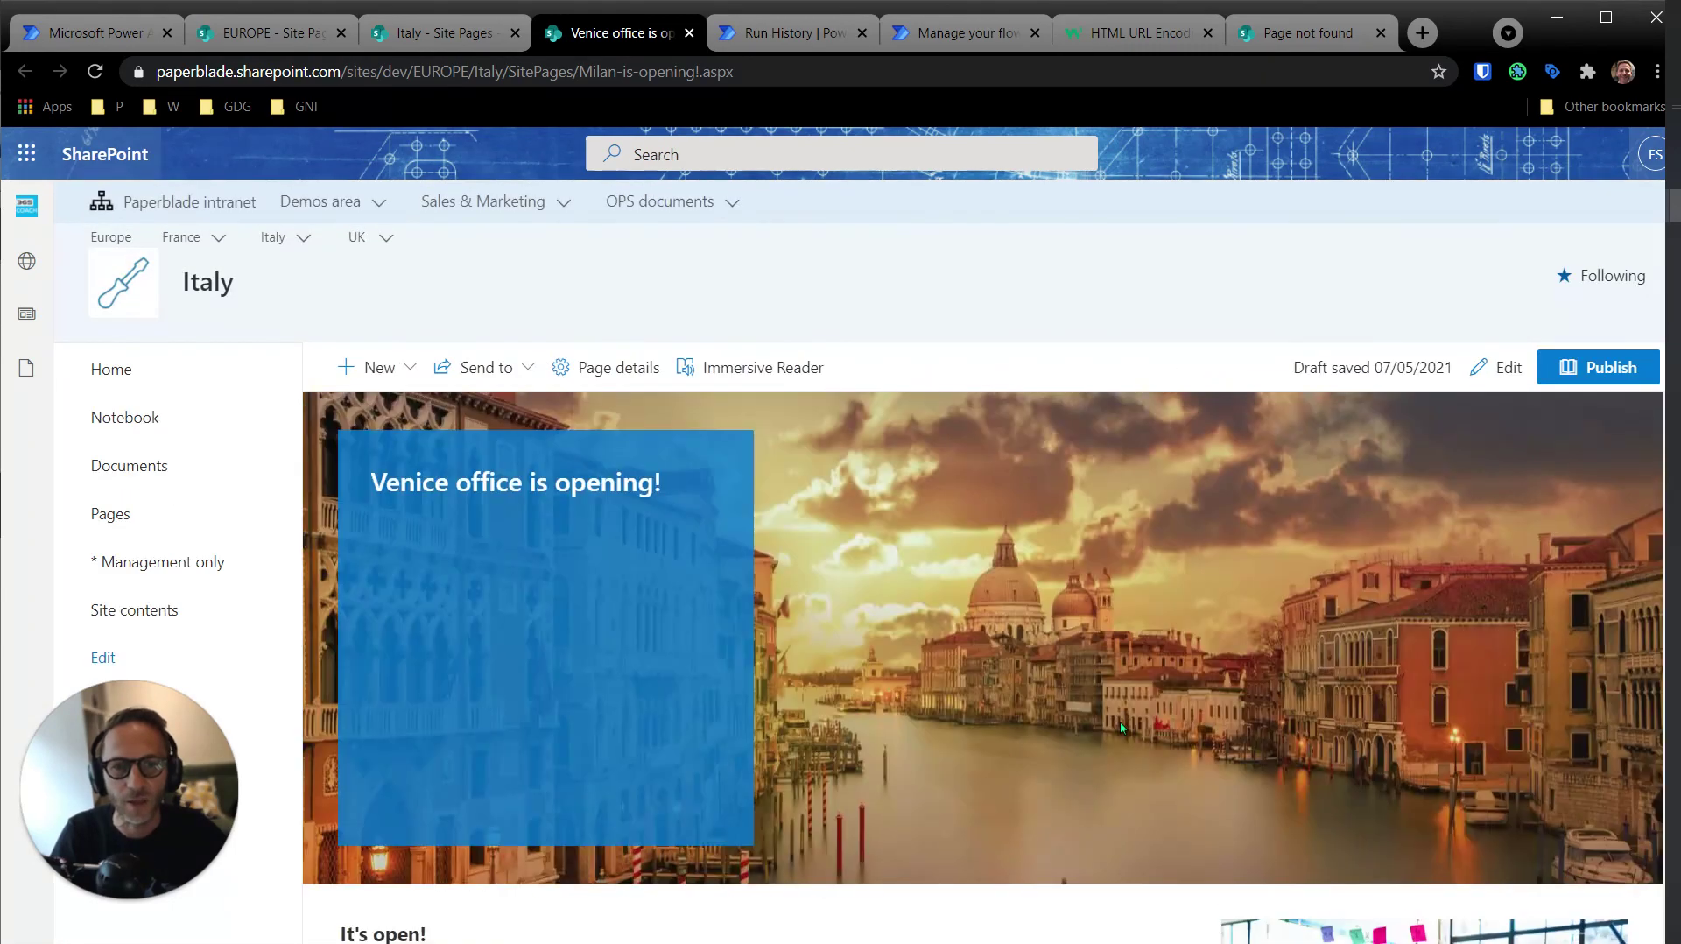
- Put Italy's copied page in edit mode, check its text and image web parts, and publish the page
{"action": "left_click", "coordinate": [1479, 375]}
{"action": "scroll", "coordinate": [542, 736], "scroll_direction": "down", "scroll_amount": 5}
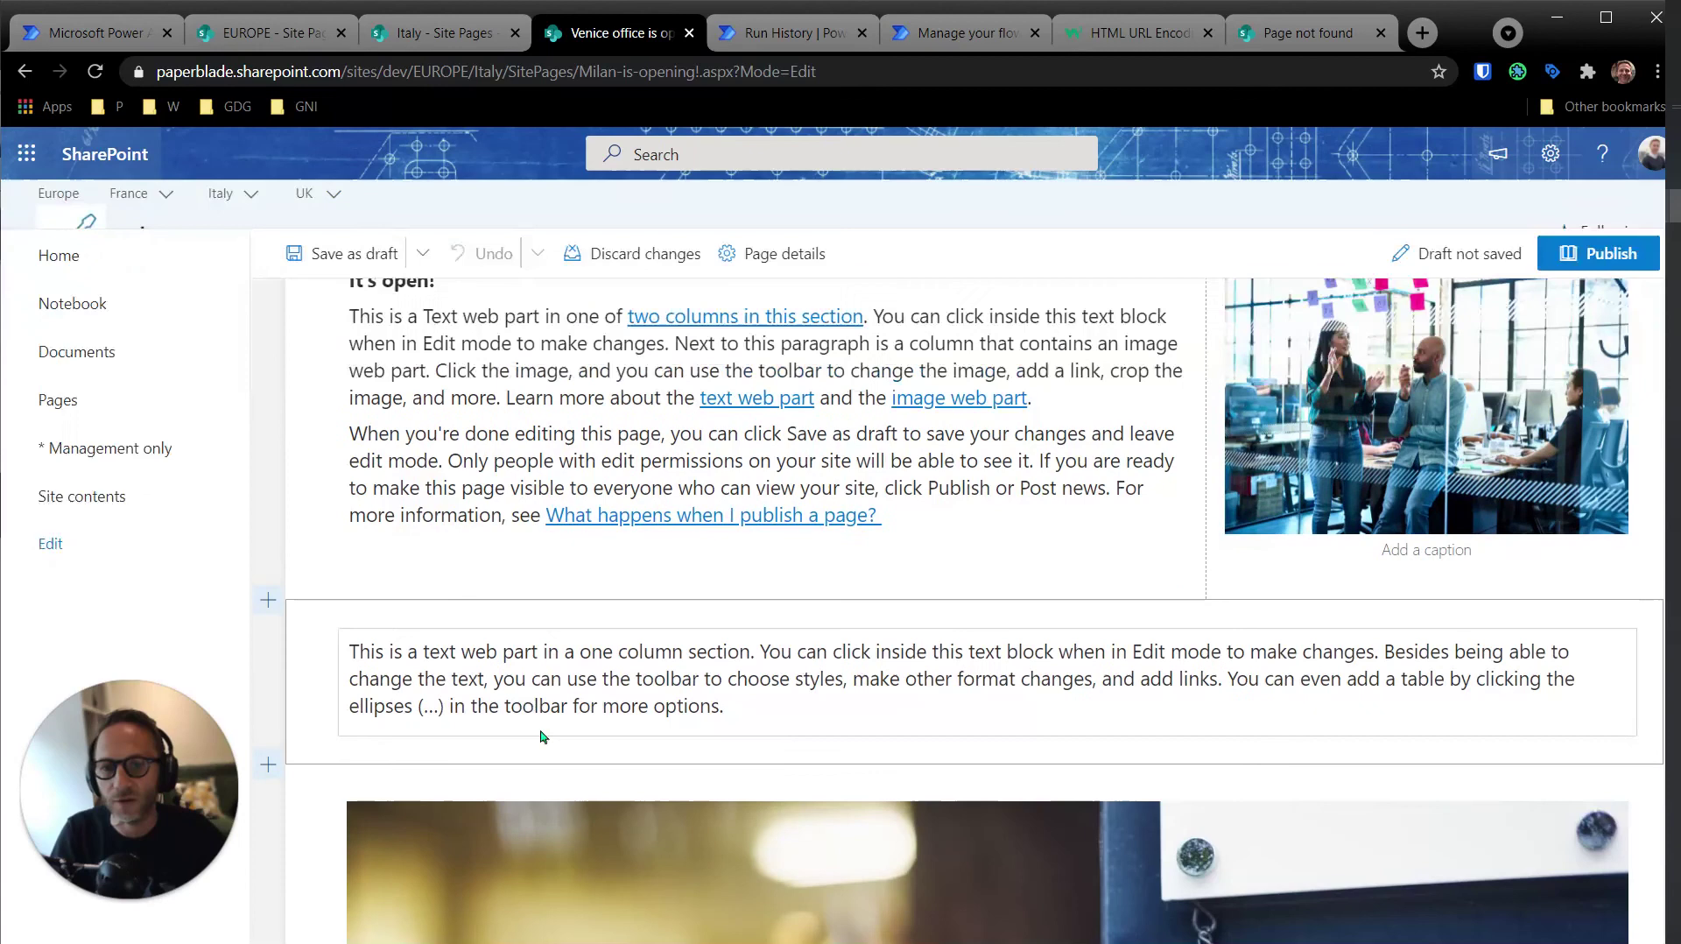
{"action": "scroll", "coordinate": [542, 736], "scroll_direction": "up", "scroll_amount": 5}
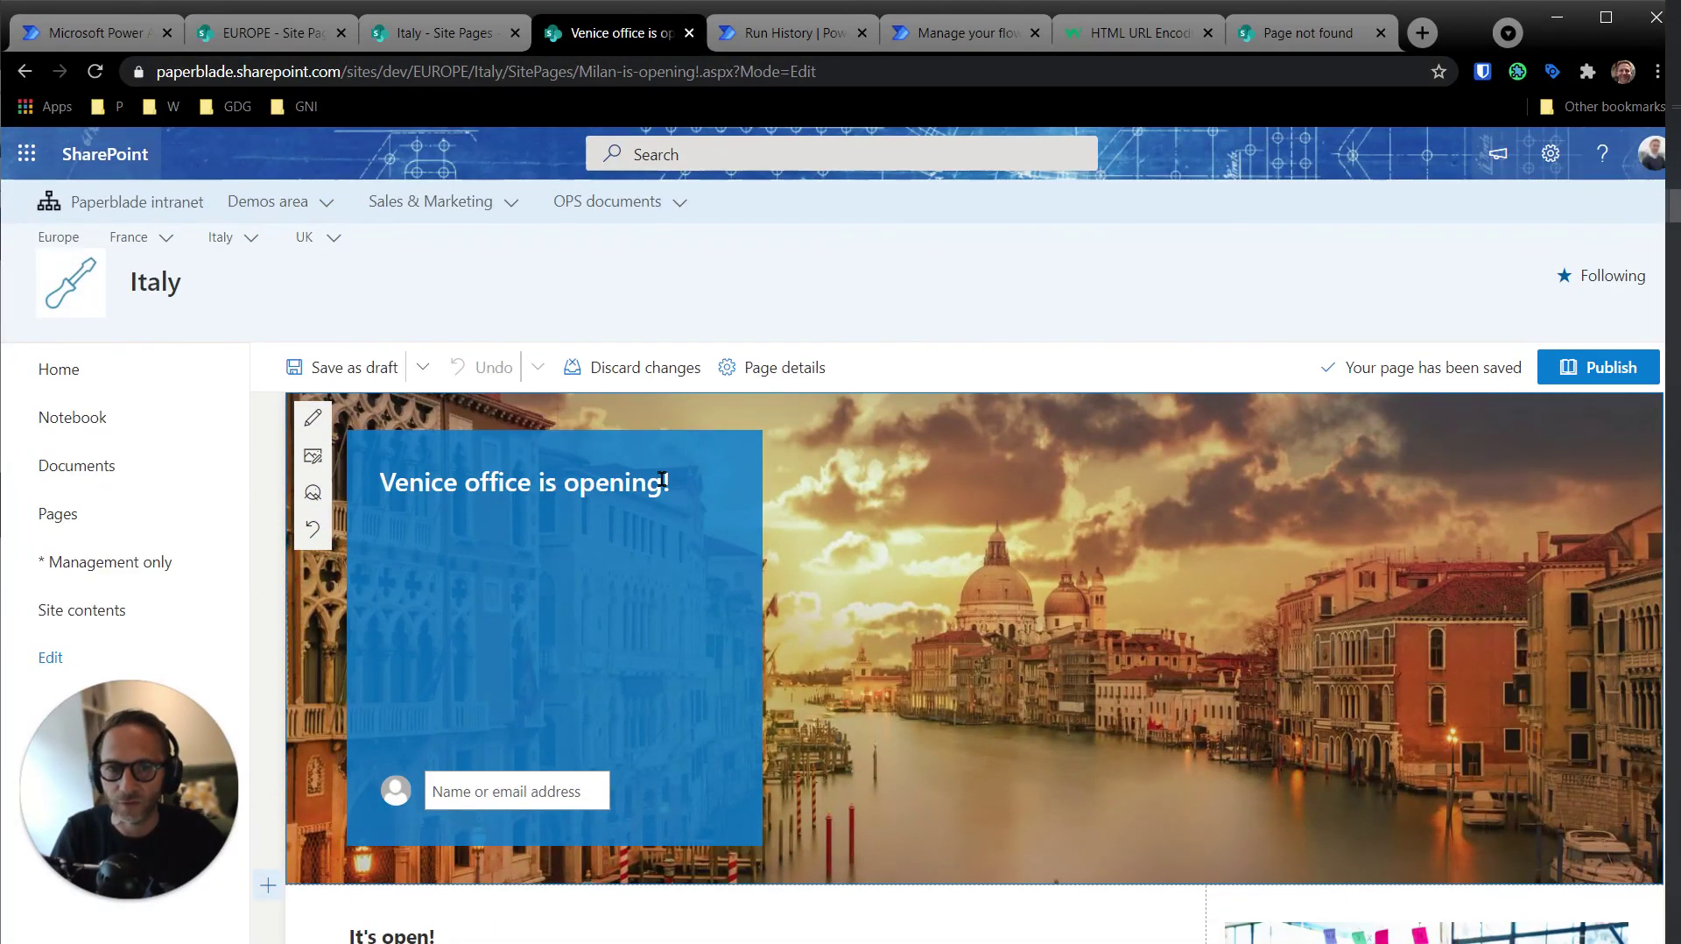
{"action": "scroll", "coordinate": [1440, 625], "scroll_direction": "down", "scroll_amount": 5}
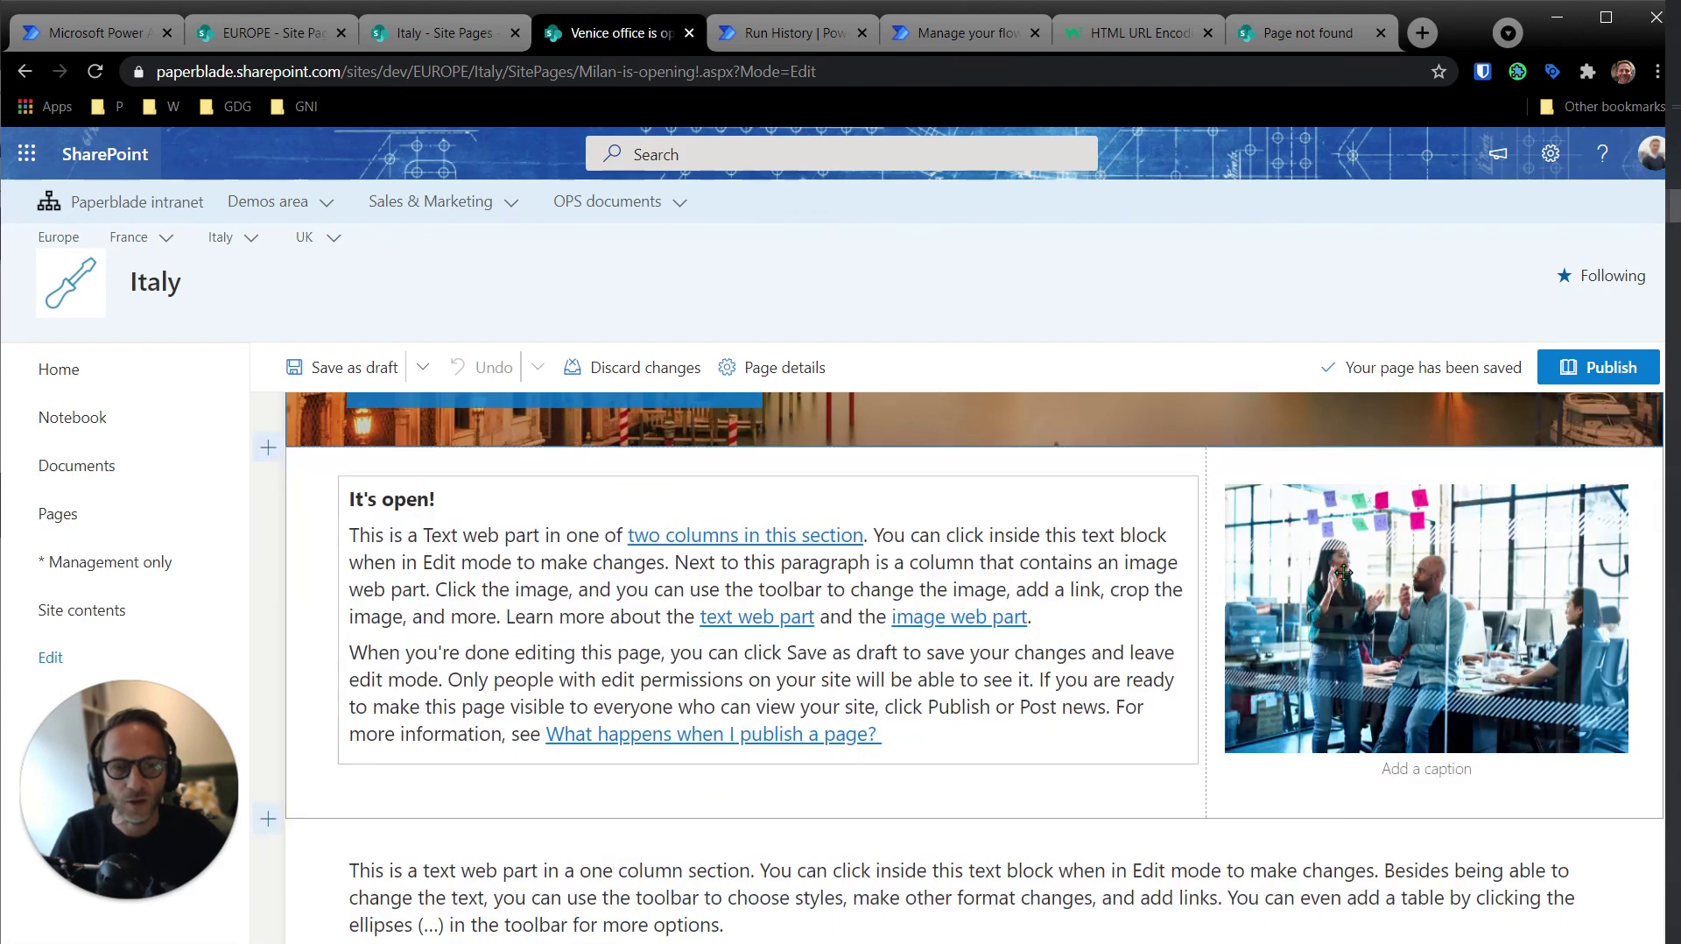
{"action": "left_click", "coordinate": [1440, 625]}
{"action": "left_click_drag", "start_coordinate": [1440, 625], "coordinate": [875, 525]}
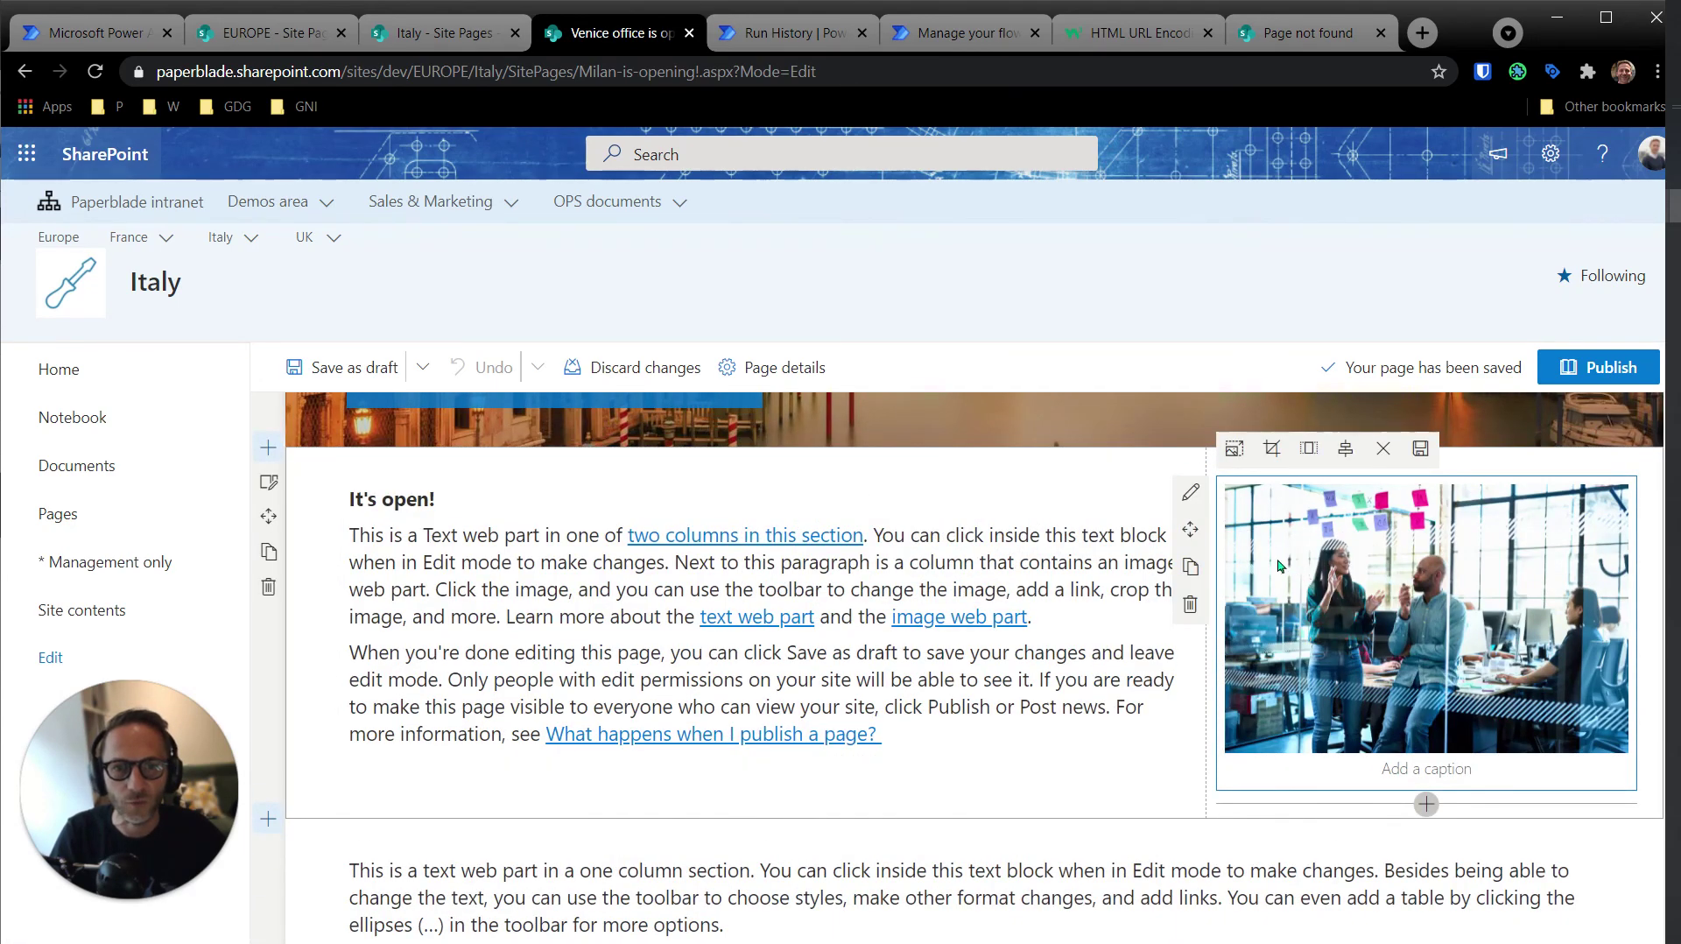
{"action": "scroll", "coordinate": [1296, 778], "scroll_direction": "up", "scroll_amount": 3}
{"action": "left_click_drag", "start_coordinate": [1296, 778], "coordinate": [902, 704]}
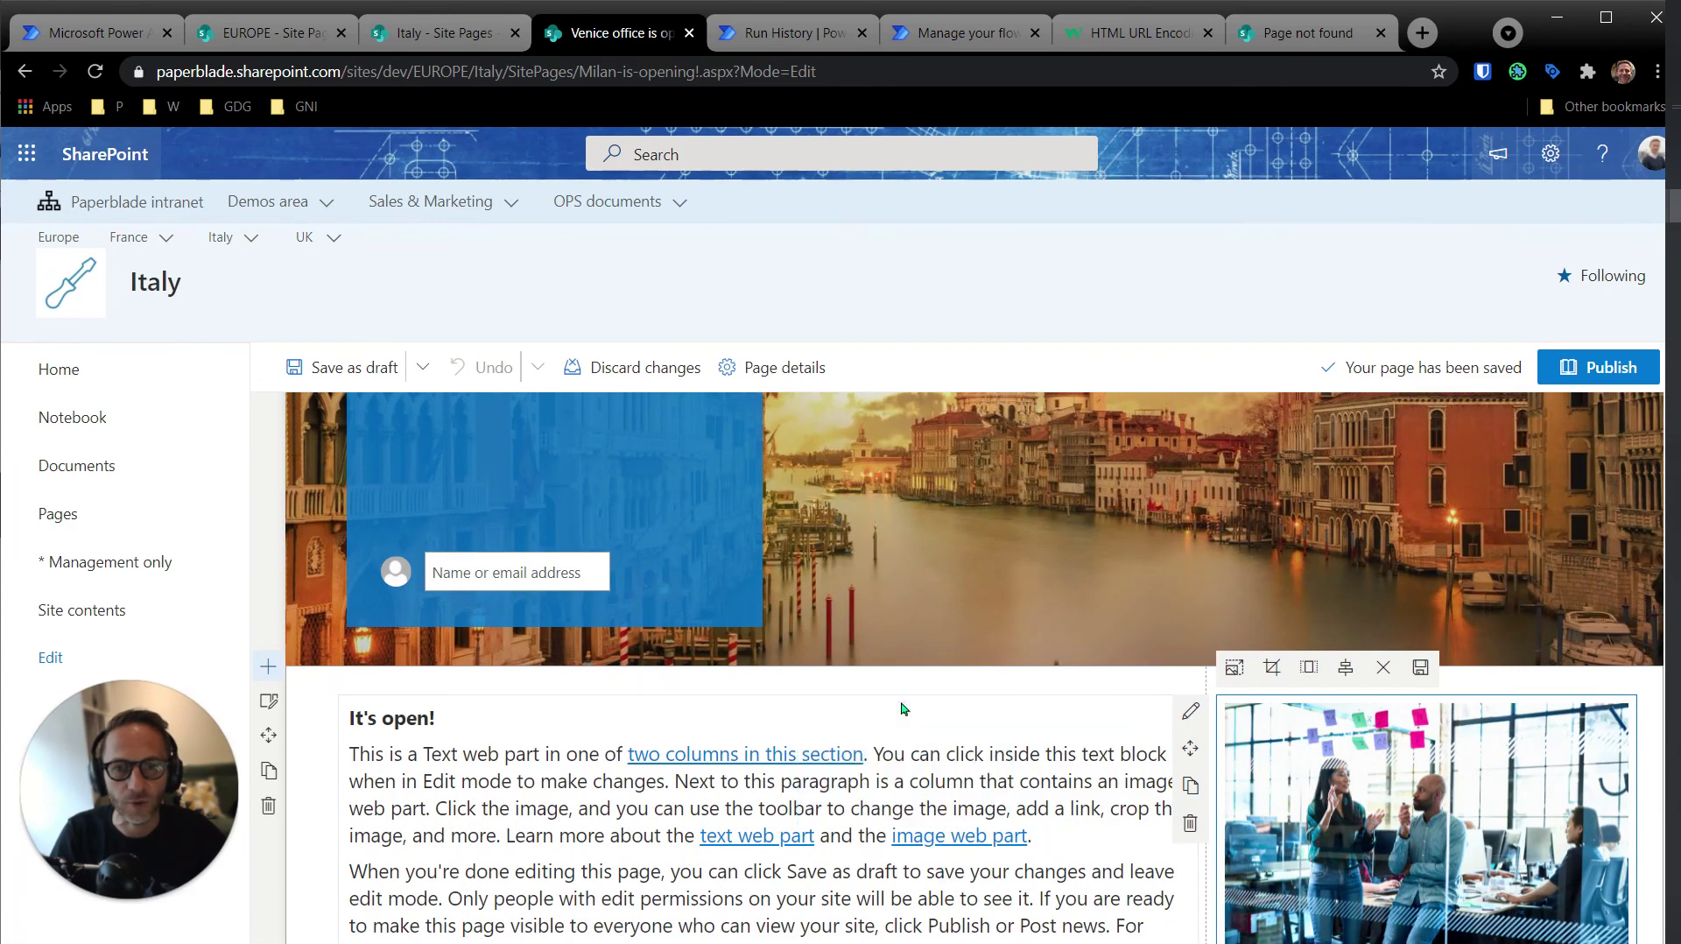
{"action": "left_click", "coordinate": [1598, 367]}
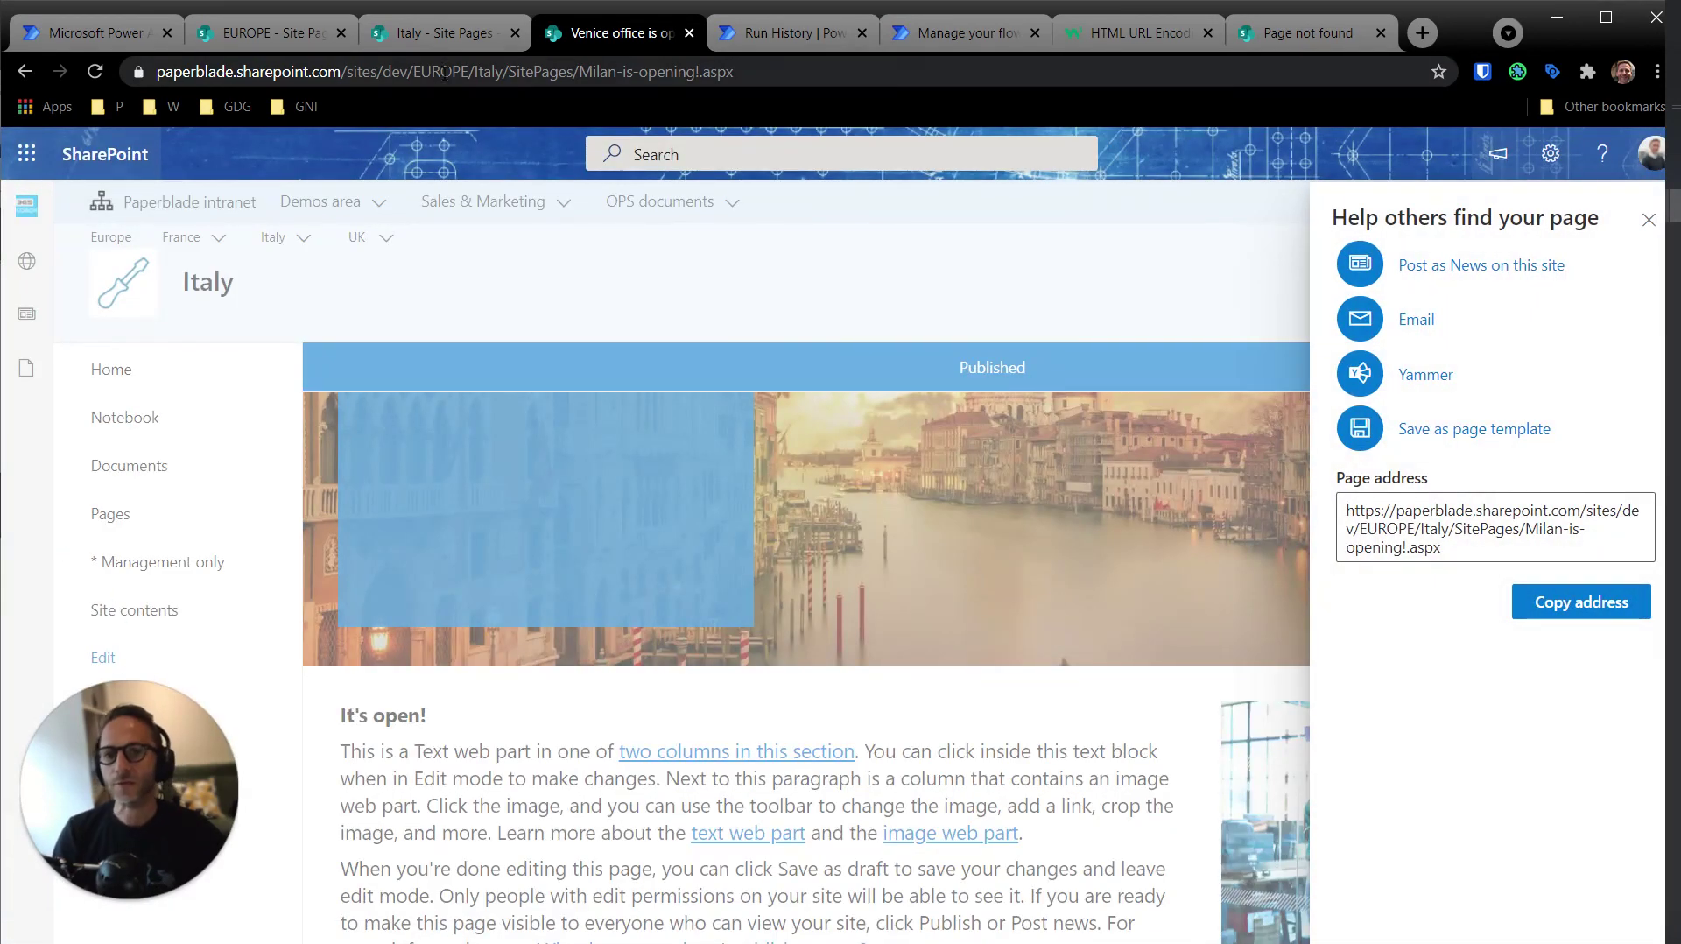
- Return to the flow run in Power Automate and collapse the Copy file action to show the whole flow
{"action": "left_click", "coordinate": [779, 35]}
{"action": "scroll", "coordinate": [963, 539], "scroll_direction": "up", "scroll_amount": 8}
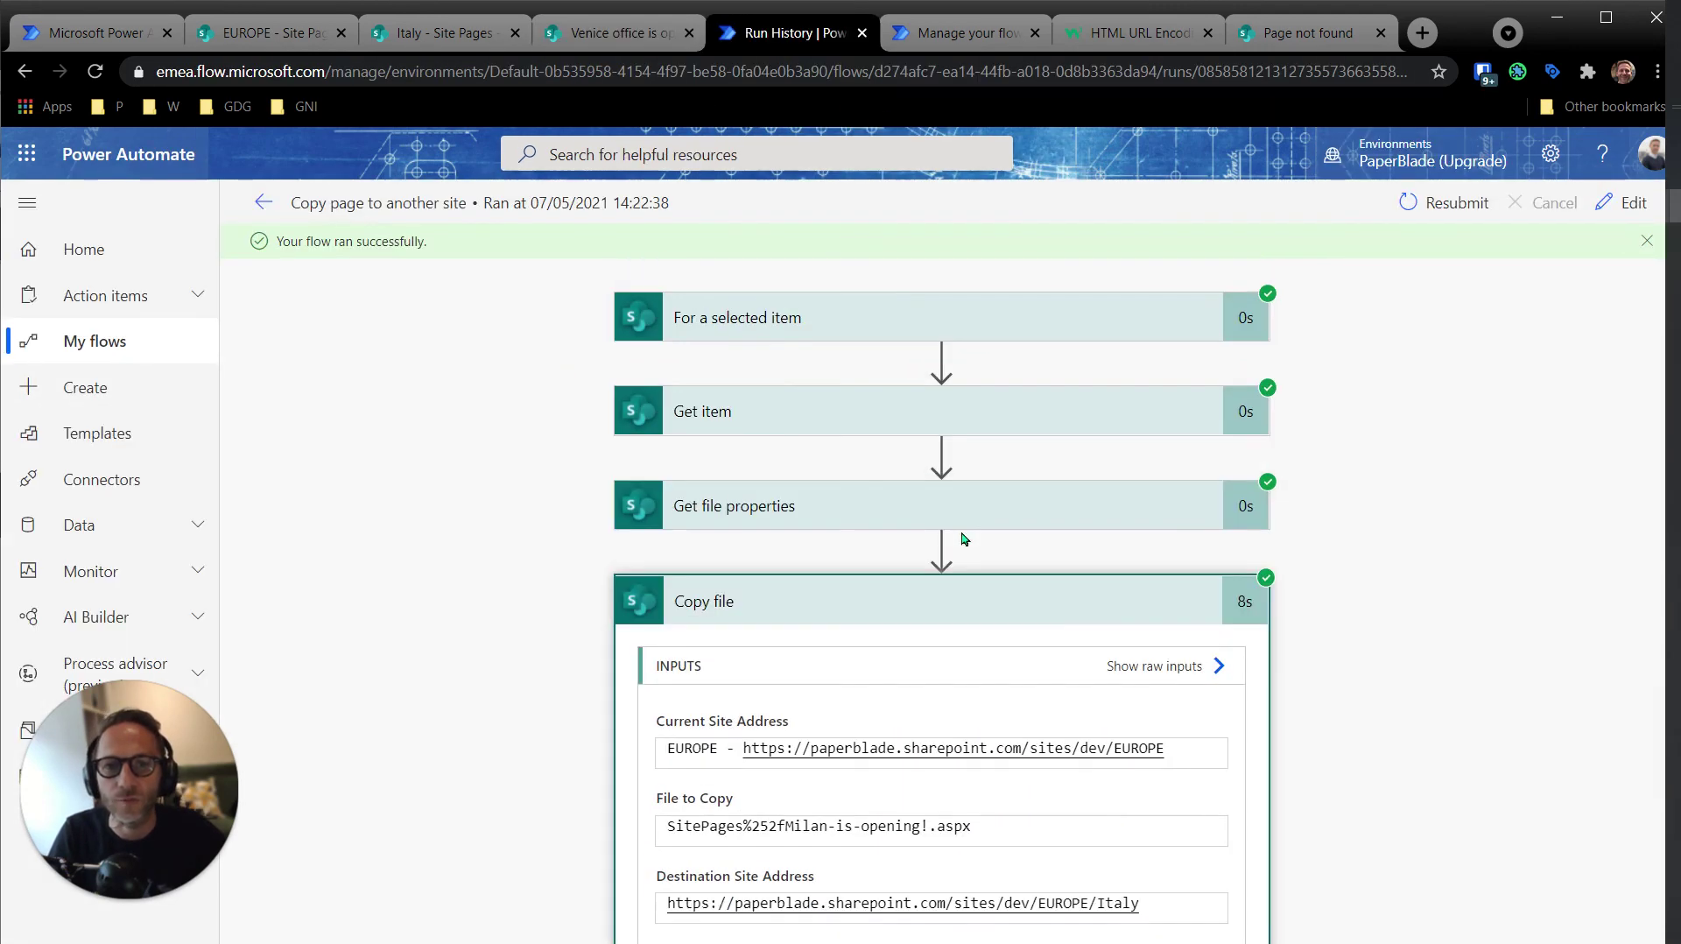
{"action": "left_click", "coordinate": [680, 580]}
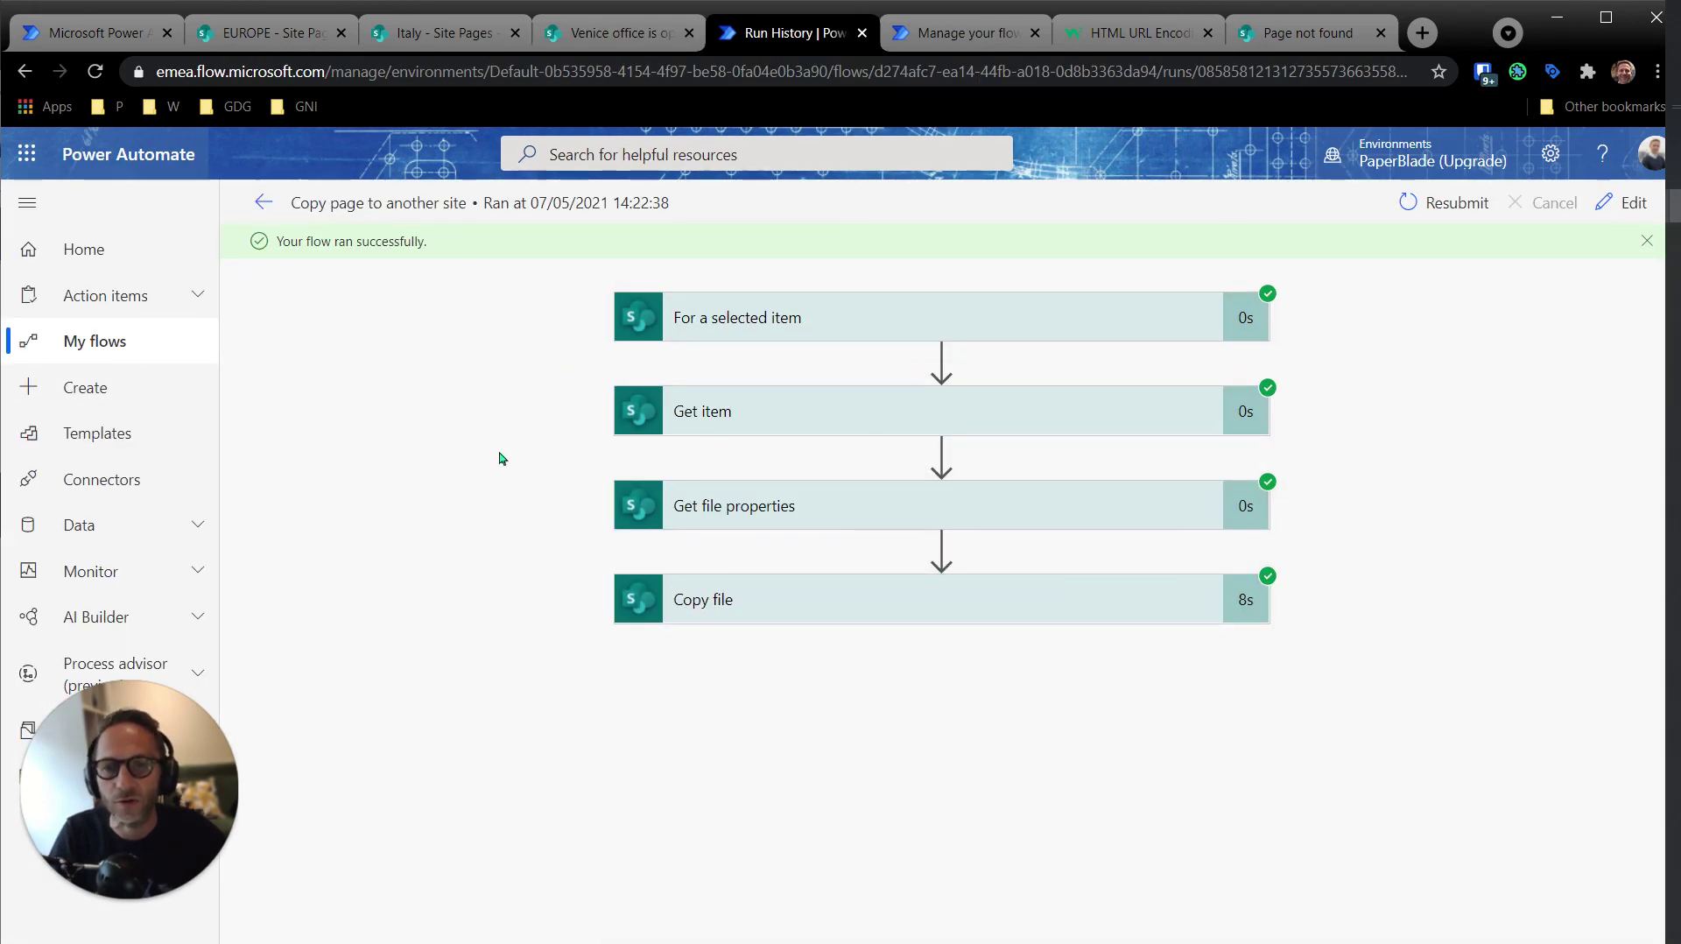